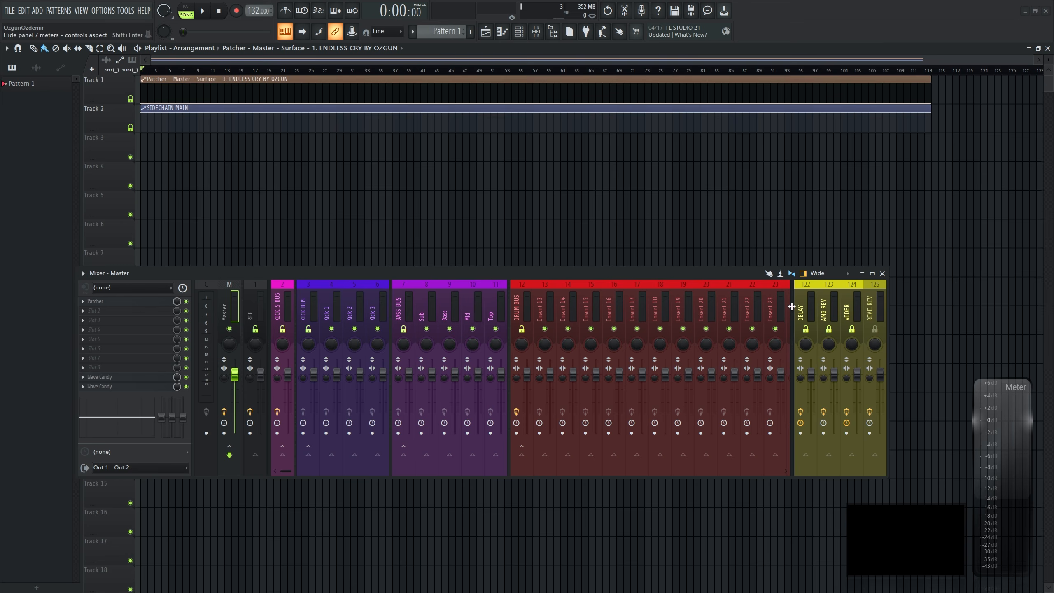
Examine the finished template's mixer, from the kick, bass and drum buses through the lead, drop, break, vocal and FX groups.
{"action": "scroll", "coordinate": [371, 286], "scroll_direction": "down", "scroll_amount": 10}
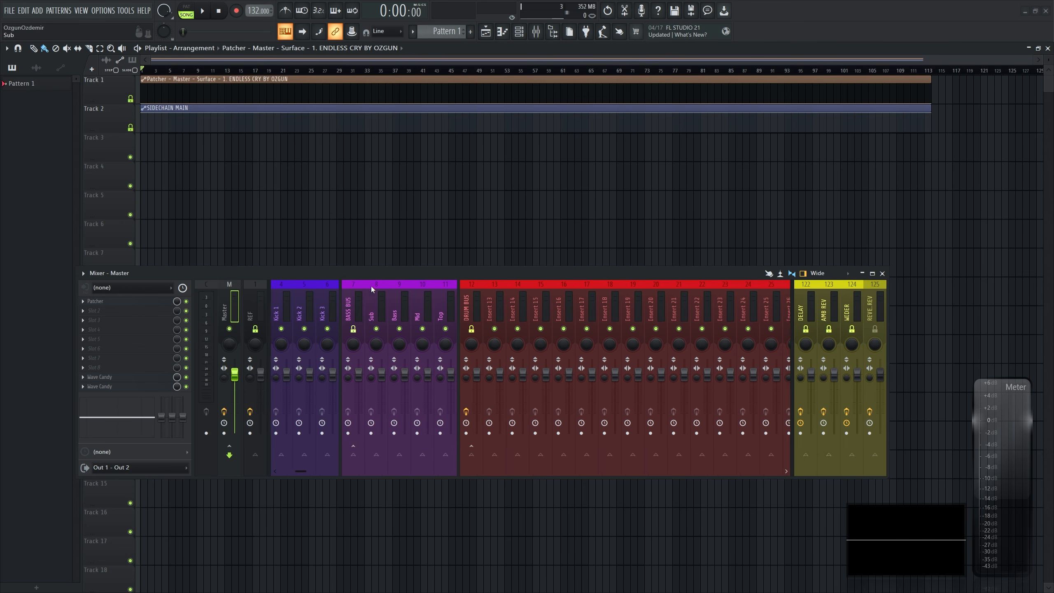
{"action": "scroll", "coordinate": [372, 286], "scroll_direction": "down", "scroll_amount": 11}
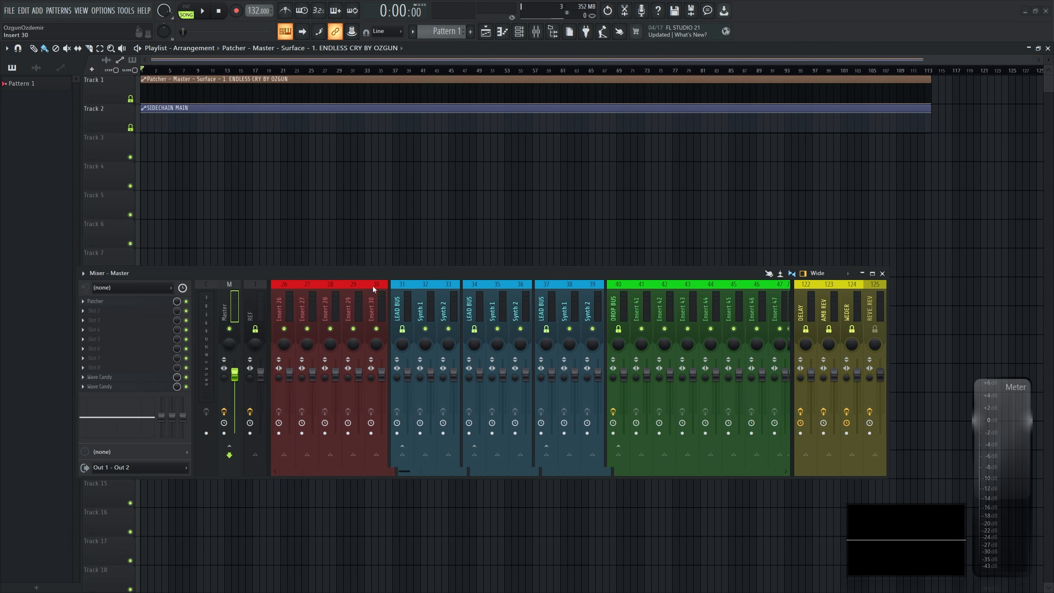
{"action": "scroll", "coordinate": [372, 286], "scroll_direction": "down", "scroll_amount": 9}
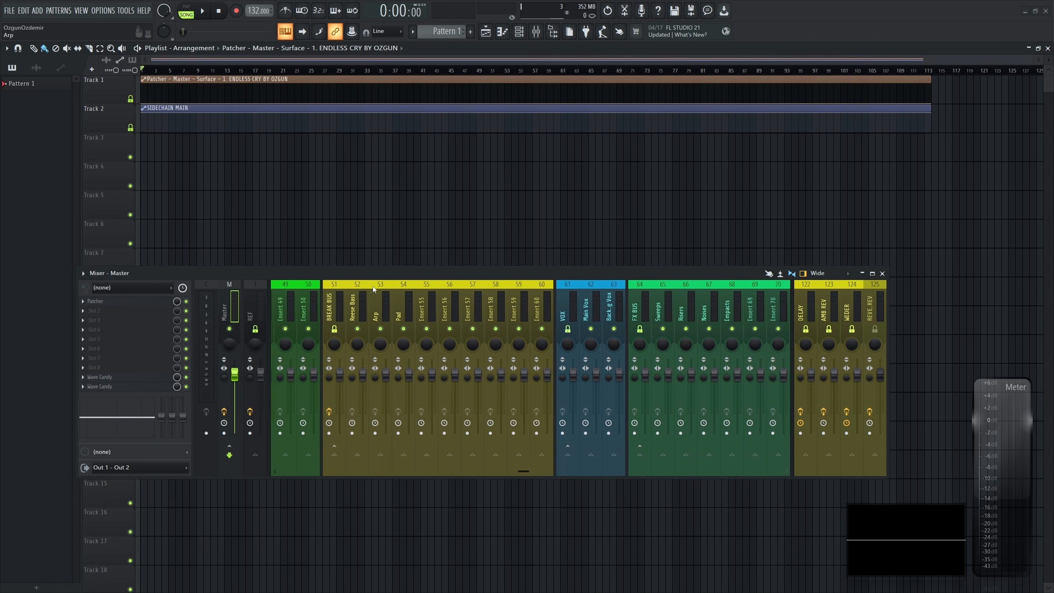
{"action": "scroll", "coordinate": [372, 286], "scroll_direction": "down", "scroll_amount": 5}
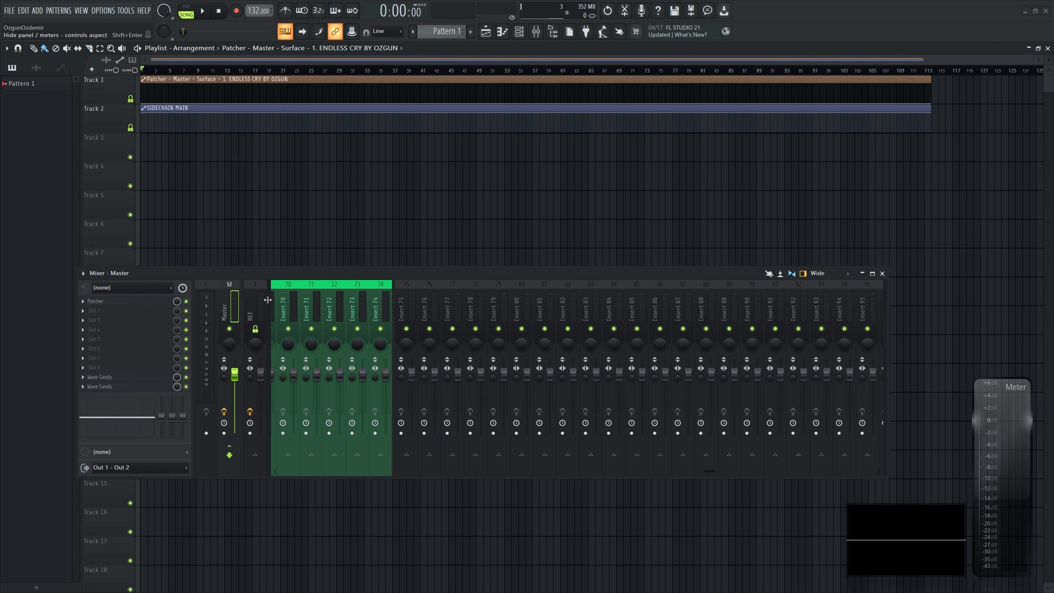
{"action": "scroll", "coordinate": [305, 294], "scroll_direction": "up", "scroll_amount": 20}
{"action": "scroll", "coordinate": [306, 293], "scroll_direction": "up", "scroll_amount": 12}
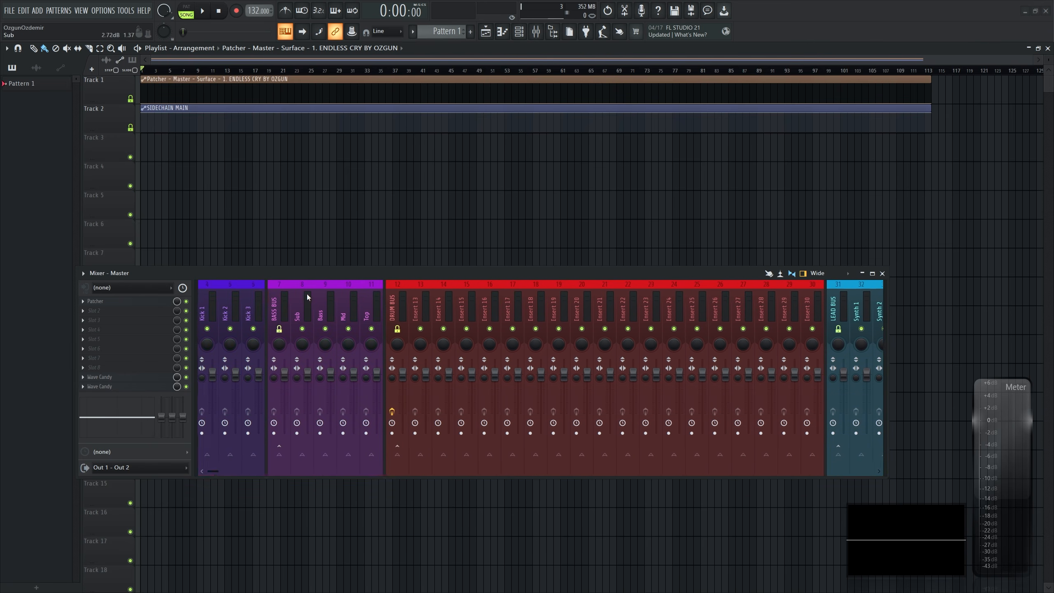
{"action": "left_click", "coordinate": [196, 301]}
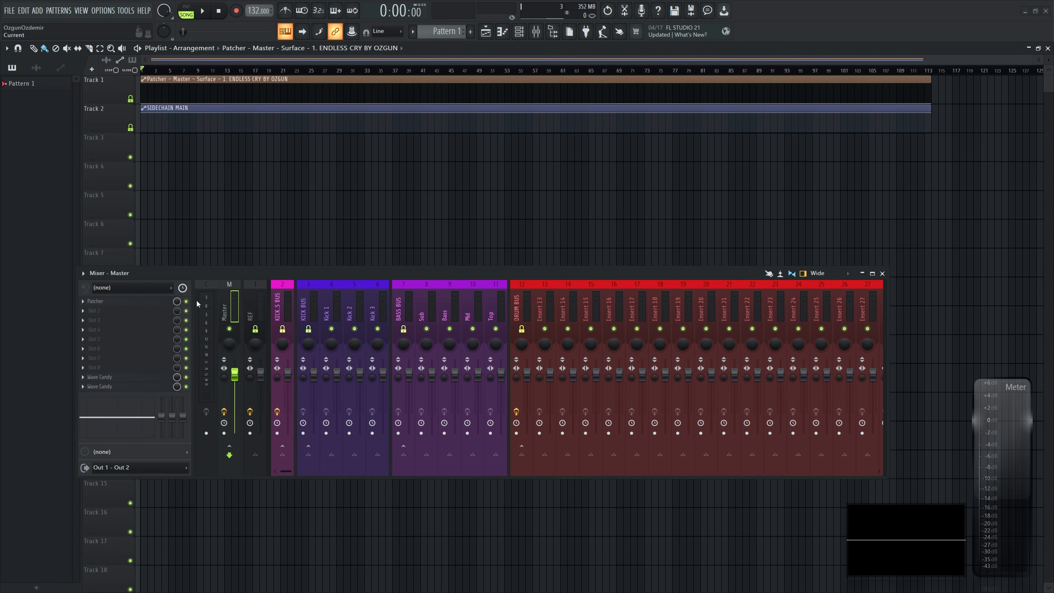
{"action": "scroll", "coordinate": [296, 300], "scroll_direction": "down", "scroll_amount": 11}
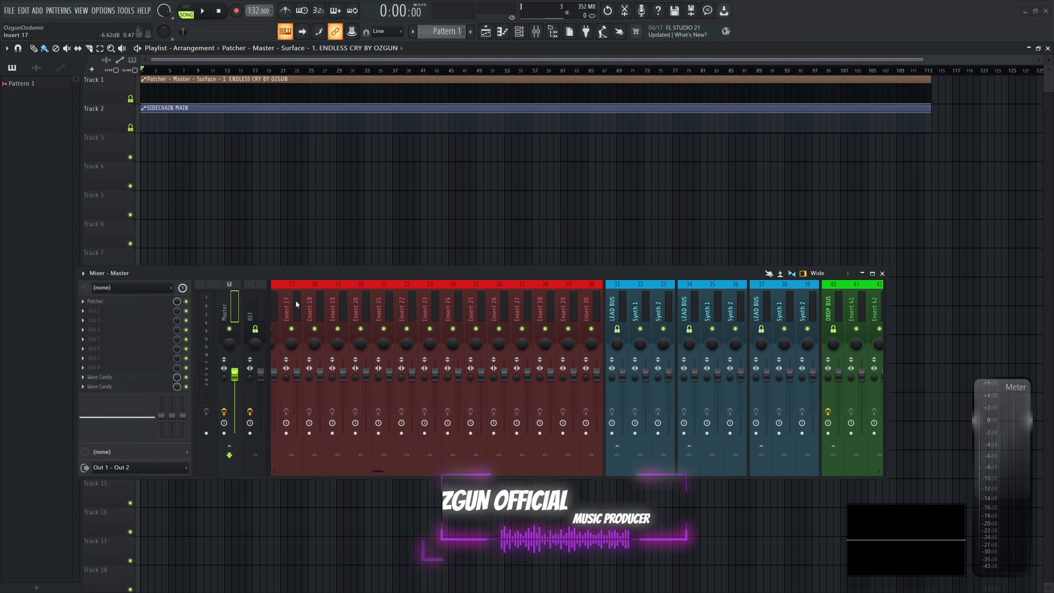
{"action": "scroll", "coordinate": [297, 304], "scroll_direction": "down", "scroll_amount": 14}
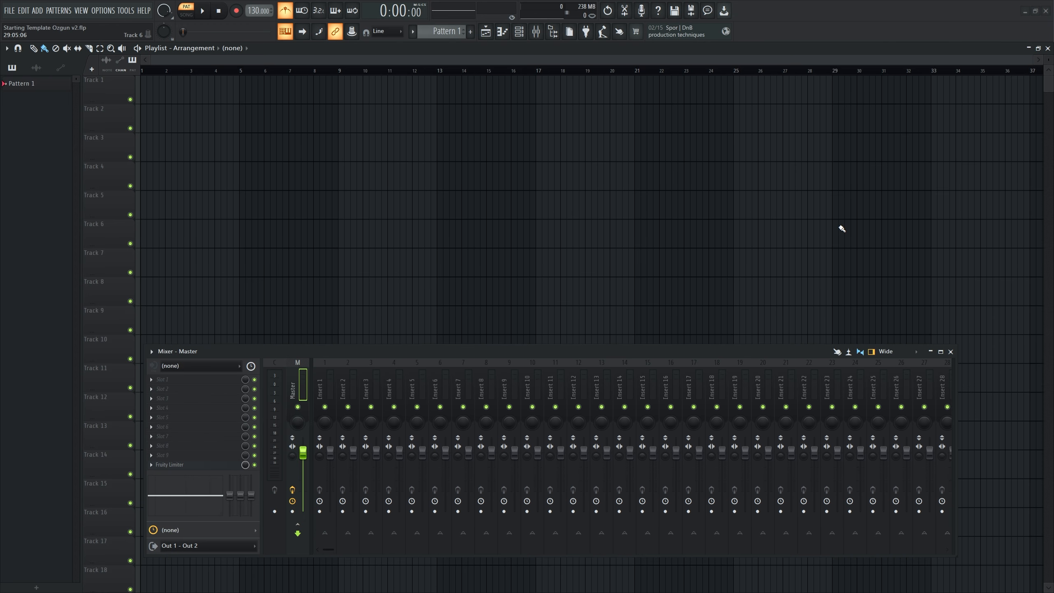
Dock the Insert 1 track to the left section of the mixer and set it apart with a separator.
{"action": "left_click", "coordinate": [327, 380]}
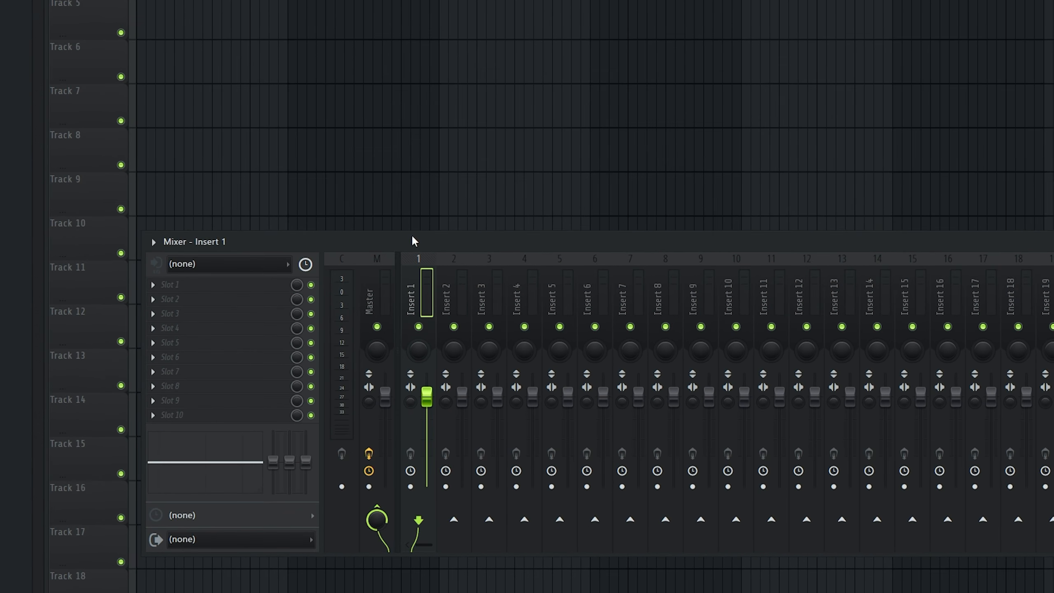
{"action": "left_click_drag", "start_coordinate": [413, 238], "coordinate": [393, 180]}
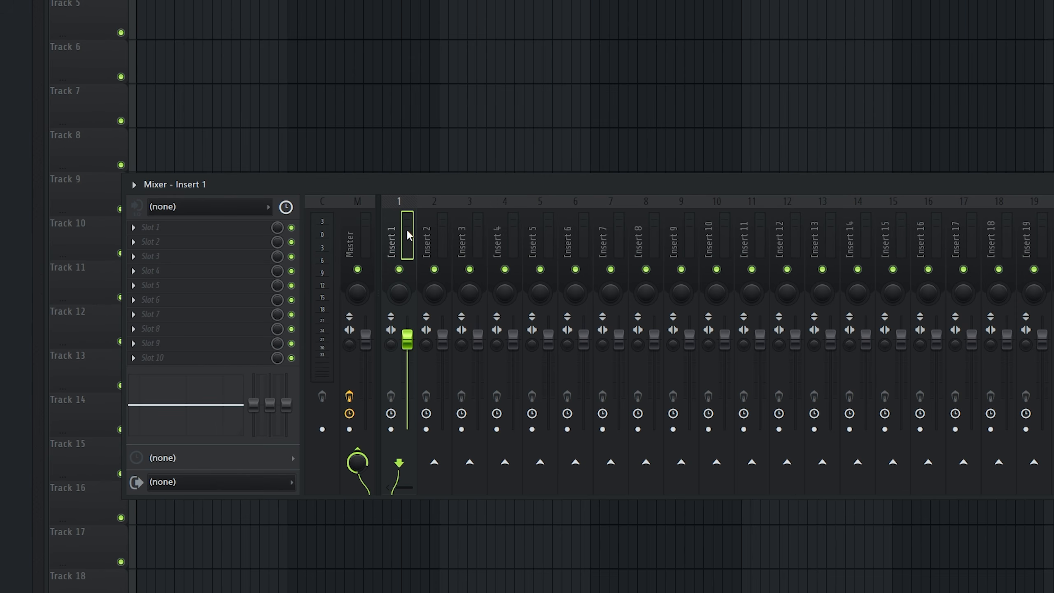
{"action": "right_click", "coordinate": [408, 235]}
{"action": "mouse_move", "coordinate": [492, 537]}
{"action": "left_click", "coordinate": [590, 539]}
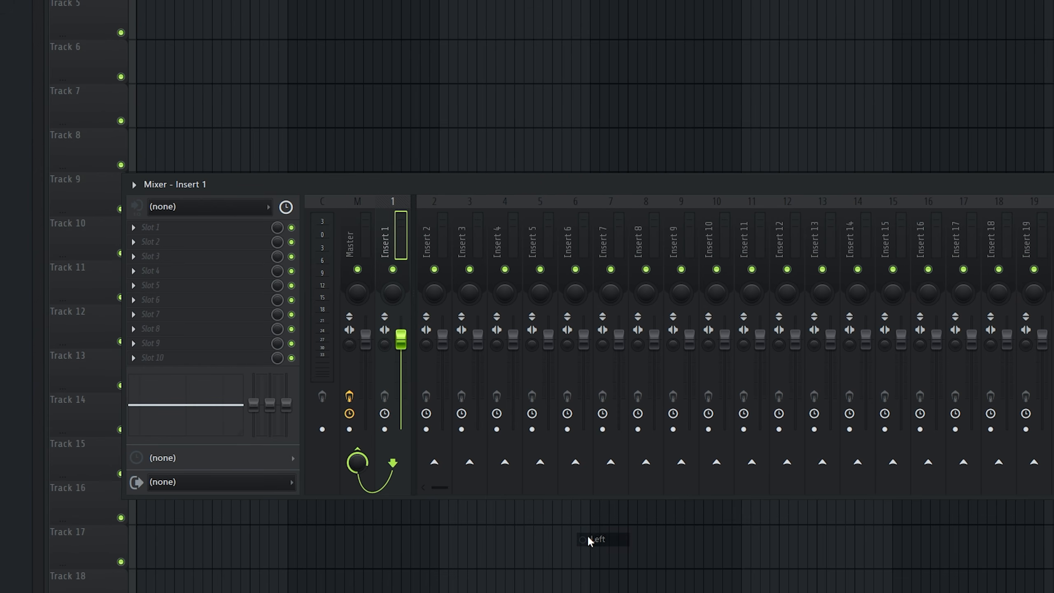
{"action": "right_click", "coordinate": [409, 411]}
{"action": "left_click", "coordinate": [489, 487]}
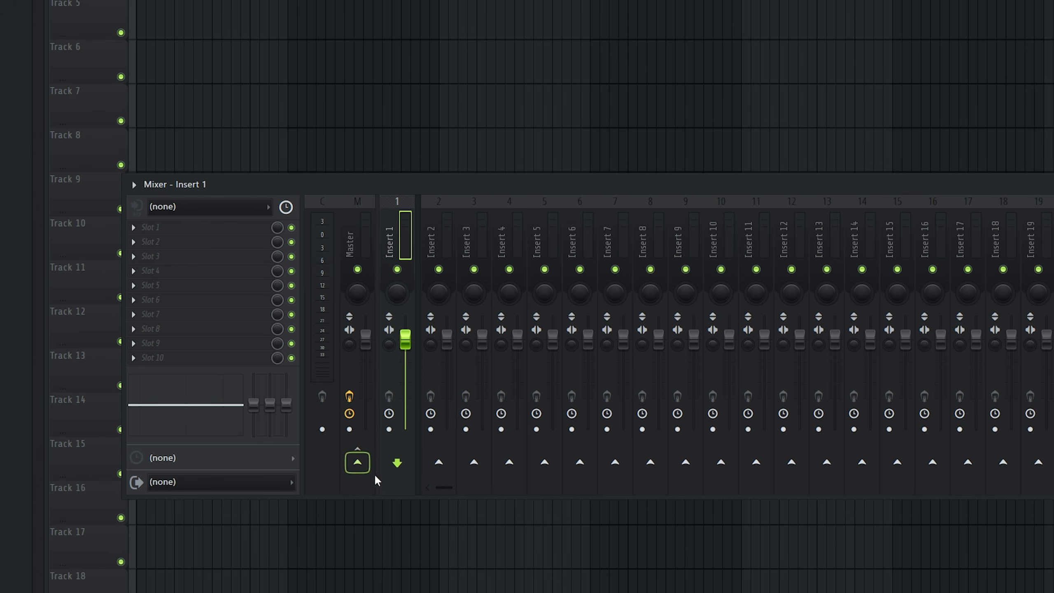
Rename the Insert 1 mixer track as REF and disconnect its routing to the Master.
{"action": "double_click", "coordinate": [402, 244]}
{"action": "type", "text": "REF"}
{"action": "key", "text": "Return"}
{"action": "left_click", "coordinate": [356, 463]}
Set the REF track's audio output to Out 1 - Out 2 and compare it with the Master's output.
{"action": "left_click", "coordinate": [348, 224]}
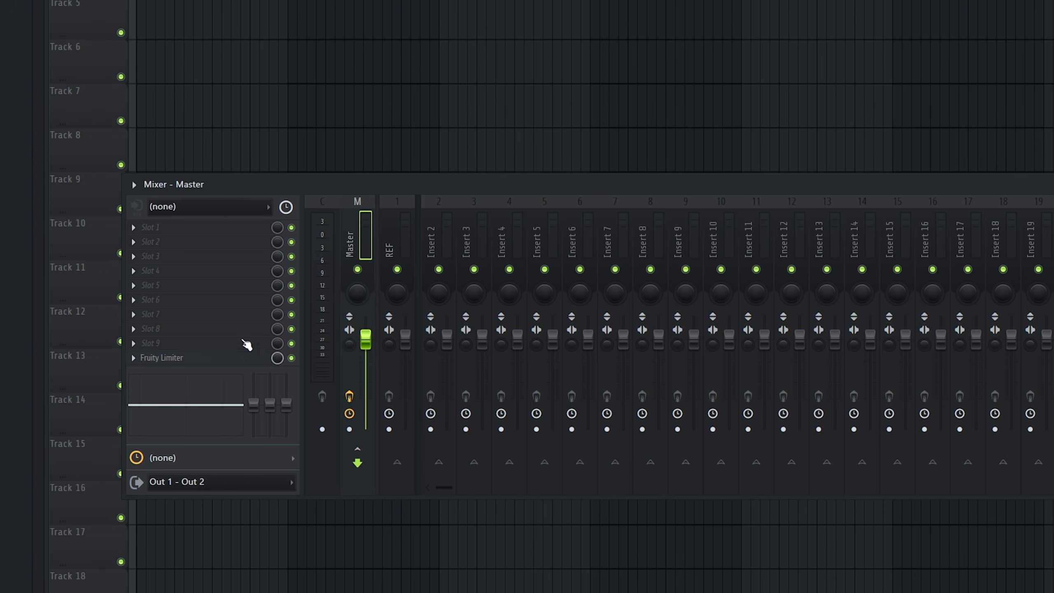
{"action": "left_click", "coordinate": [396, 227]}
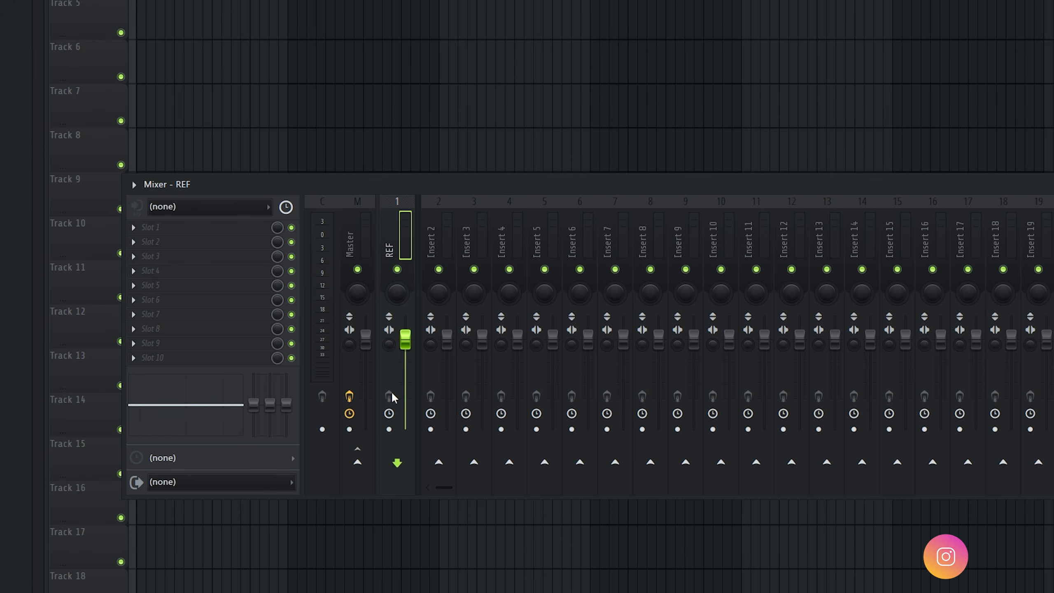
{"action": "left_click", "coordinate": [268, 481]}
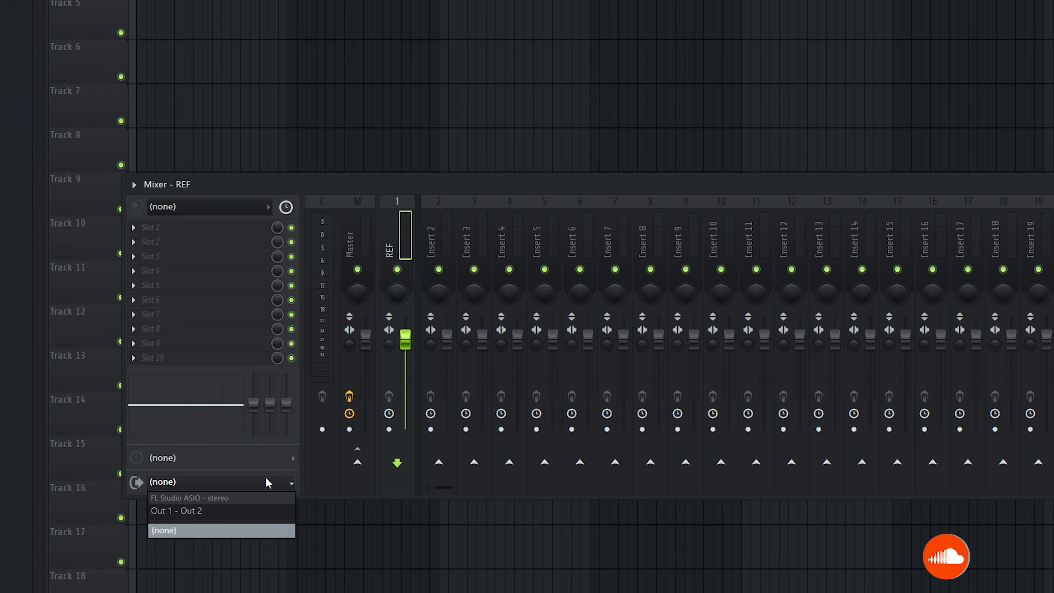
{"action": "left_click", "coordinate": [189, 513]}
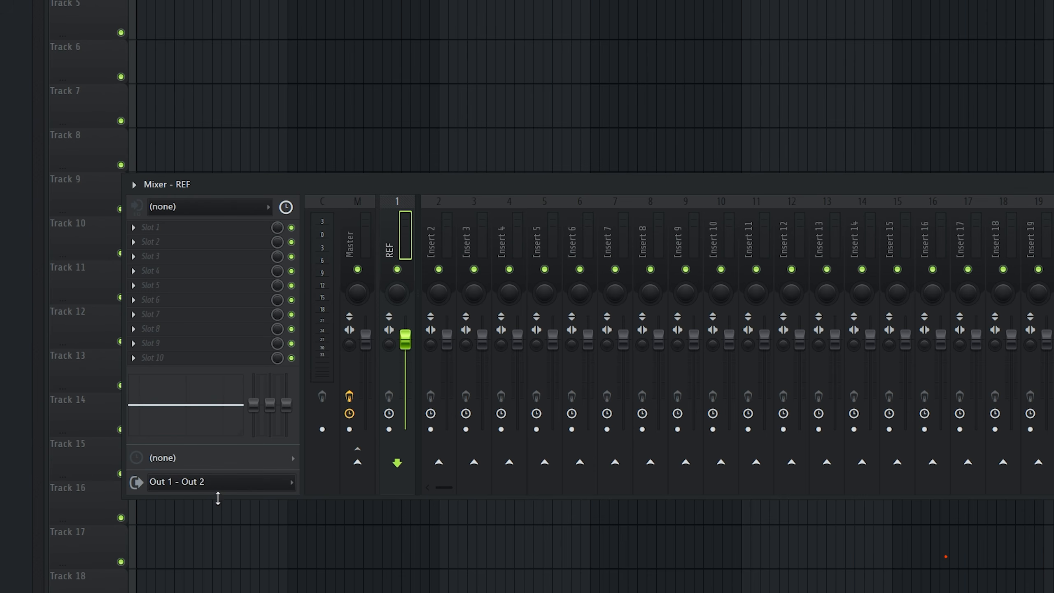
{"action": "left_click", "coordinate": [345, 235]}
{"action": "left_click", "coordinate": [389, 245]}
{"action": "left_click", "coordinate": [367, 238]}
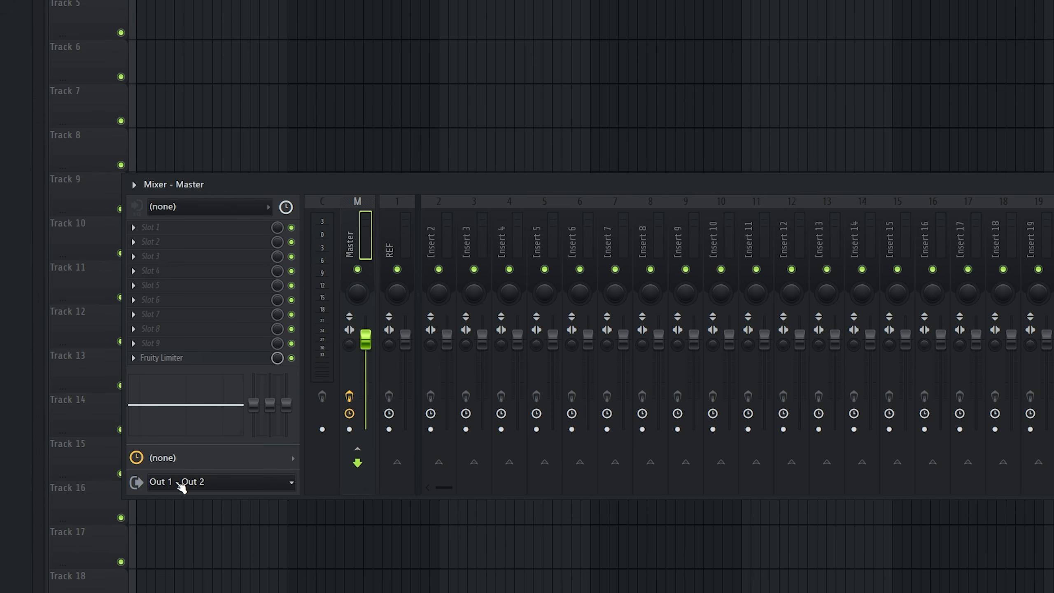
{"action": "left_click", "coordinate": [399, 207]}
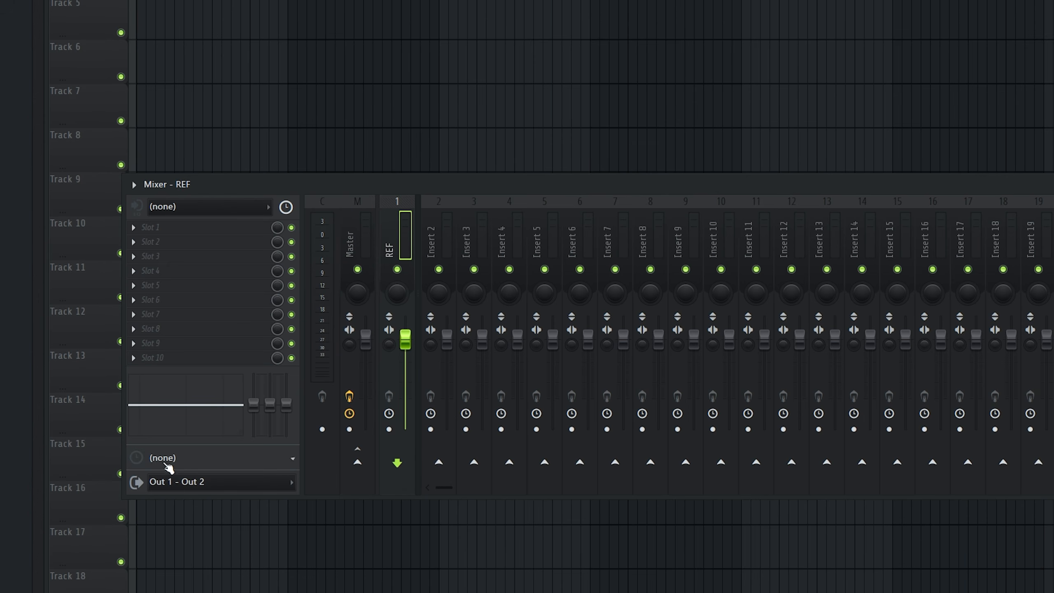
Load the SPAN analyzer into the REF track's first effect slot and lock the track's mute state.
{"action": "left_click", "coordinate": [209, 457]}
{"action": "left_click", "coordinate": [522, 82]}
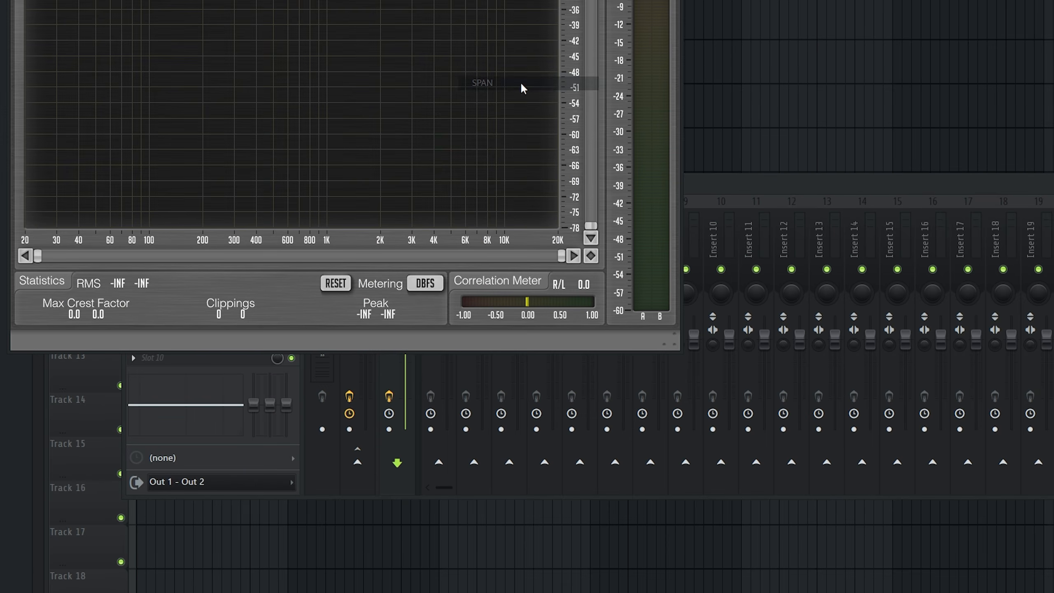
{"action": "left_click_drag", "start_coordinate": [301, 1], "coordinate": [378, 63]}
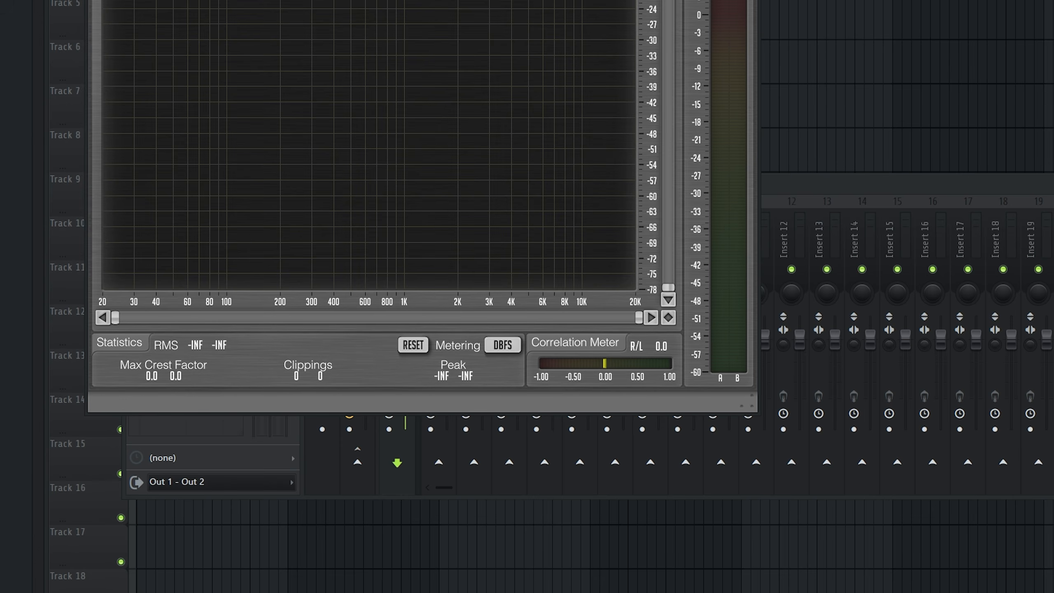
{"action": "key", "text": "Escape"}
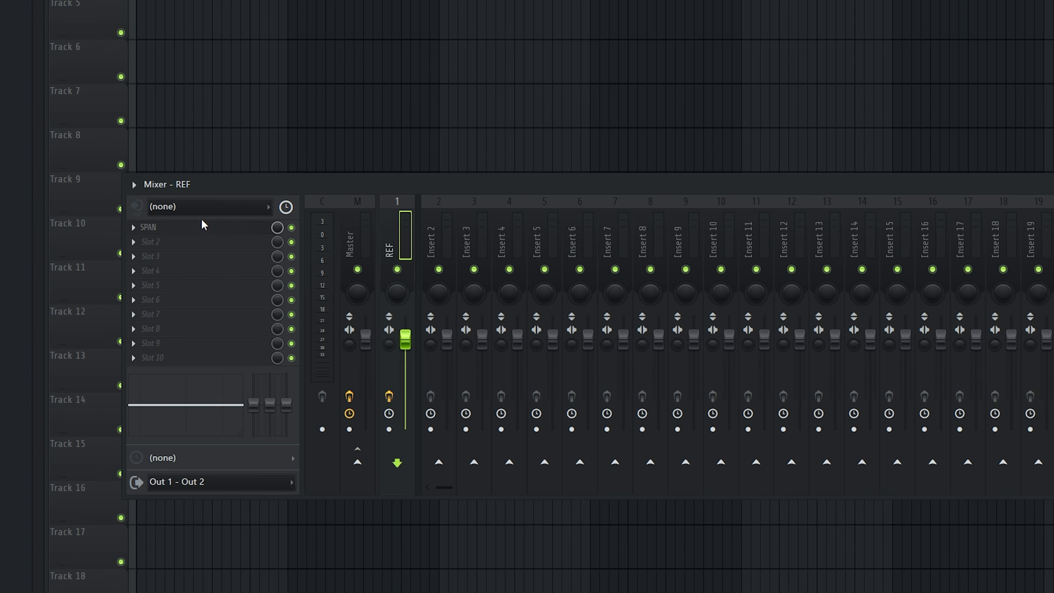
{"action": "left_click_drag", "start_coordinate": [216, 228], "coordinate": [218, 242]}
{"action": "left_click", "coordinate": [398, 270], "text": "alt+shift"}
Set off Insert 3 with a separator and rename it KICK, with its mute state locked.
{"action": "left_click", "coordinate": [479, 233]}
{"action": "right_click", "coordinate": [482, 235]}
{"action": "left_click", "coordinate": [556, 486]}
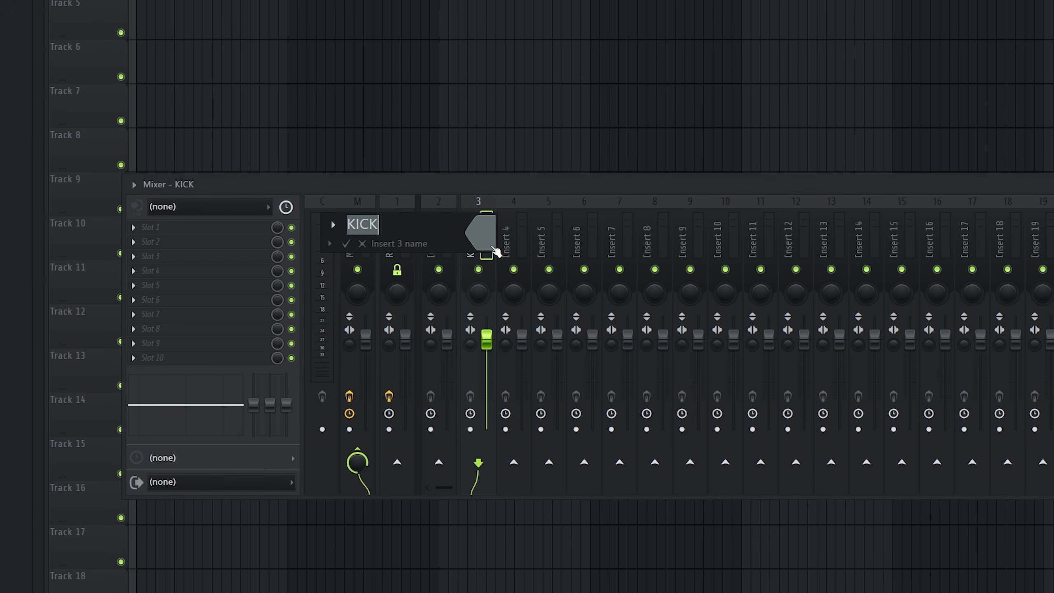
{"action": "key", "text": "Return"}
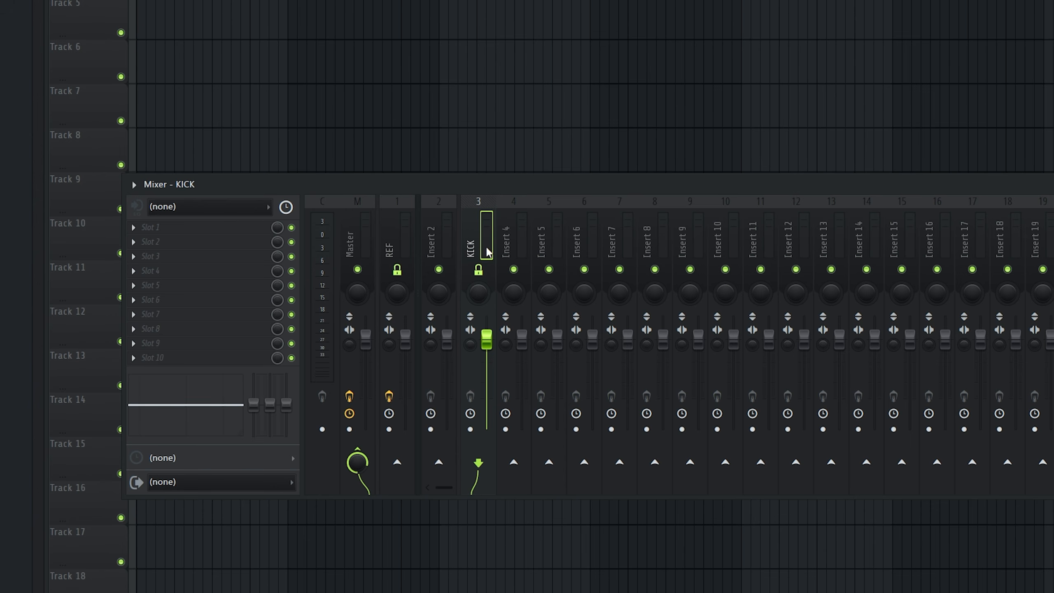
Rename the Insert 4 mixer track as Kick 1 and copy that name for reuse.
{"action": "left_click", "coordinate": [520, 247]}
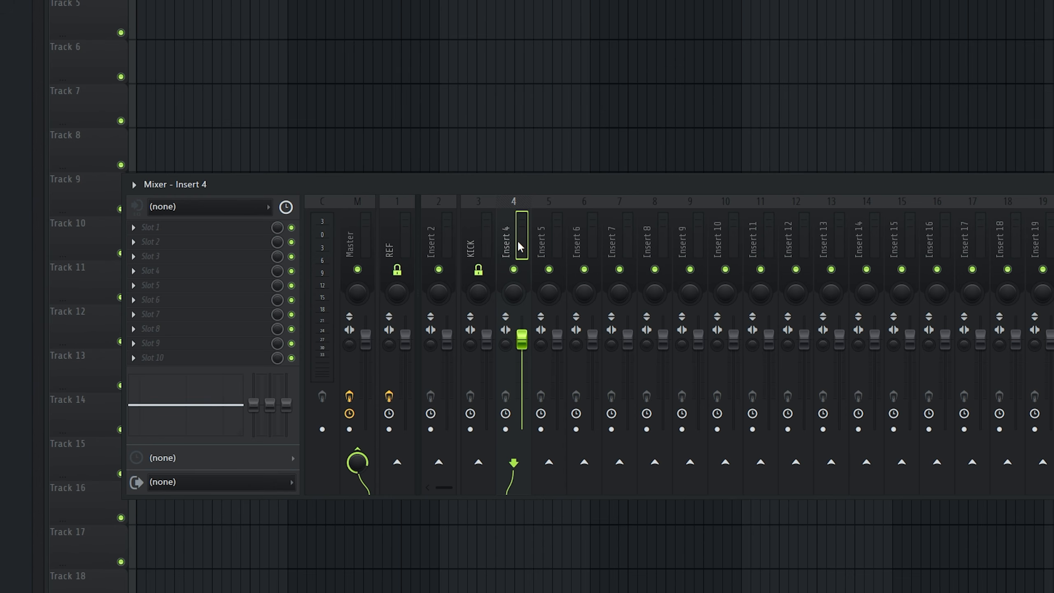
{"action": "double_click", "coordinate": [521, 248]}
{"action": "type", "text": "Kick 1"}
{"action": "key", "text": "Return"}
{"action": "middle_click", "coordinate": [521, 244]}
{"action": "key", "text": "ctrl+c"}
{"action": "key", "text": "Return"}
Rename Insert 5 as Kick 2 and Insert 6 as Kick 3, reusing the copied name.
{"action": "middle_click", "coordinate": [549, 236]}
{"action": "key", "text": "ctrl+v"}
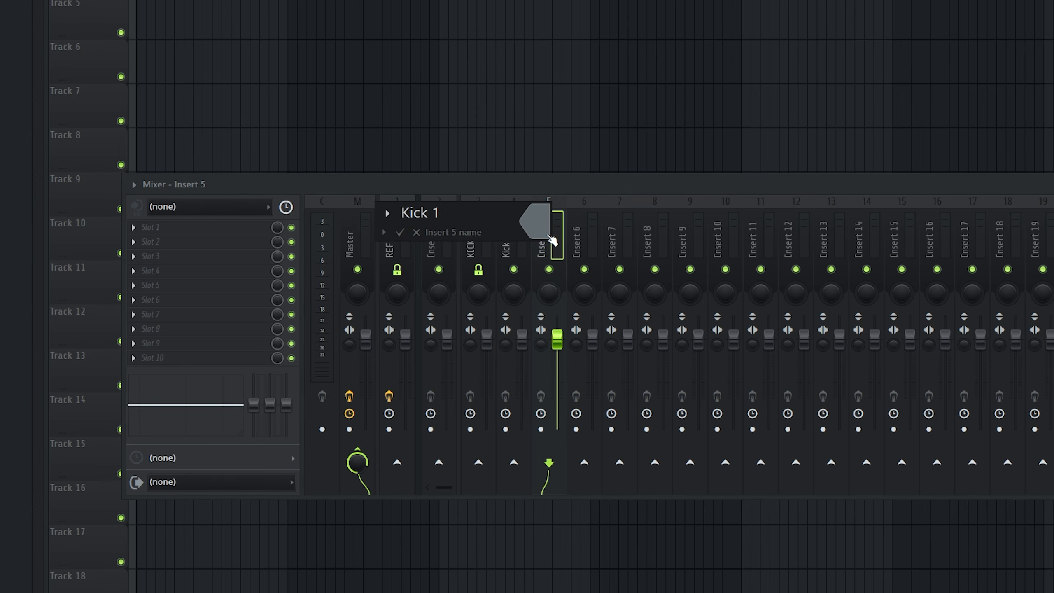
{"action": "key", "text": "BackSpace"}
{"action": "type", "text": "2"}
{"action": "key", "text": "Return"}
{"action": "middle_click", "coordinate": [587, 239]}
{"action": "key", "text": "ctrl+v"}
{"action": "key", "text": "BackSpace"}
{"action": "type", "text": "3"}
{"action": "key", "text": "Return"}
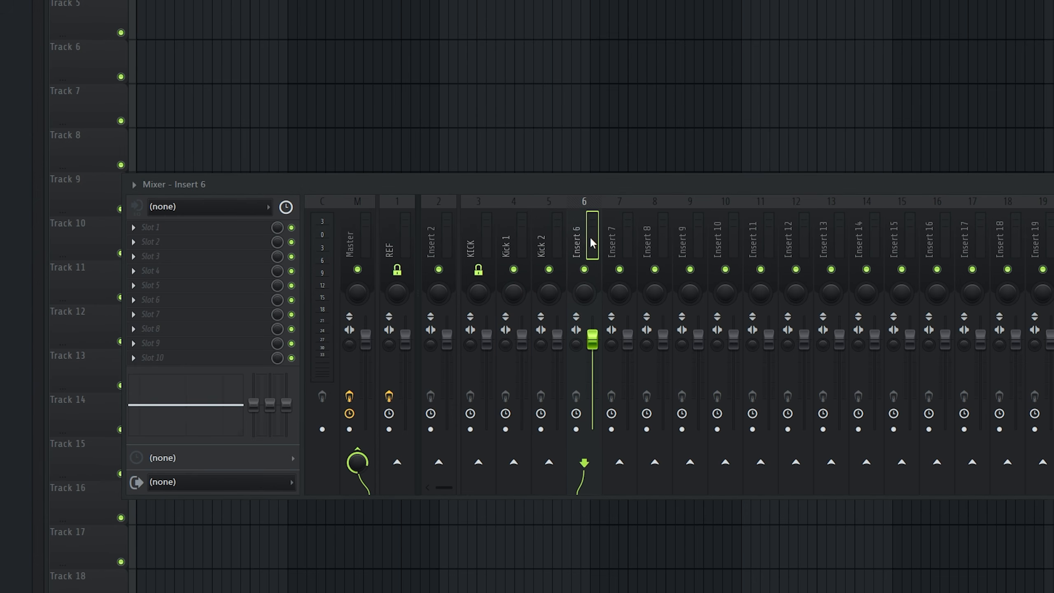
Route the Kick 1, Kick 2 and Kick 3 tracks only to the KICK track instead of the Master.
{"action": "key", "text": "Left"}
{"action": "key", "text": "Left"}
{"action": "left_click", "coordinate": [486, 464]}
{"action": "key", "text": "Right"}
{"action": "left_click", "coordinate": [482, 463]}
{"action": "key", "text": "Right"}
{"action": "left_click", "coordinate": [480, 462]}
{"action": "key", "text": "Left"}
{"action": "key", "text": "Left"}
{"action": "key", "text": "Left"}
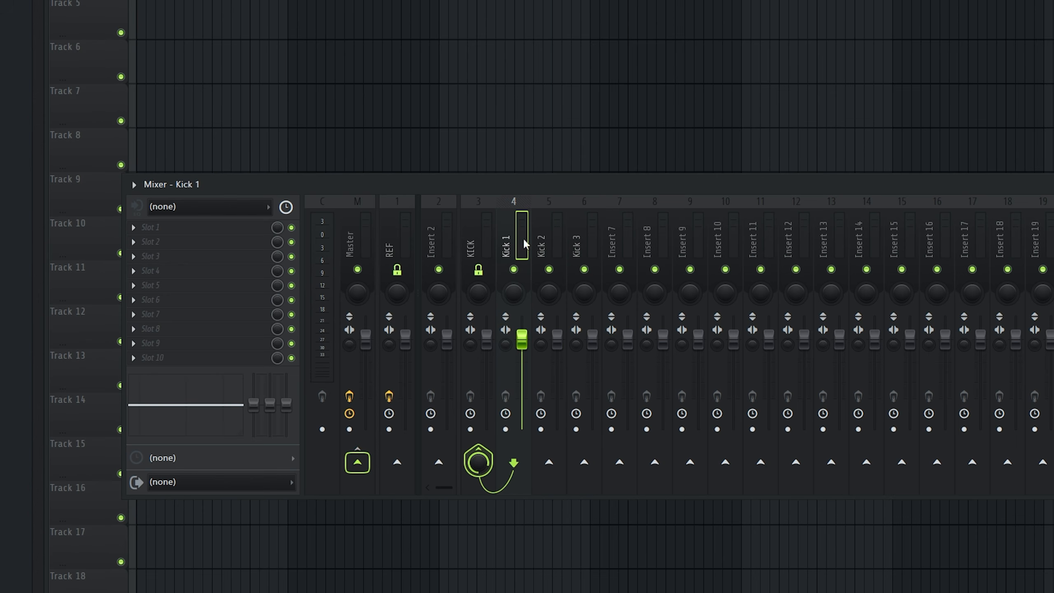
Add a separator at Insert 7 to close the kick group and rename the KICK track as KICK BUS.
{"action": "right_click", "coordinate": [631, 229]}
{"action": "left_click", "coordinate": [706, 412]}
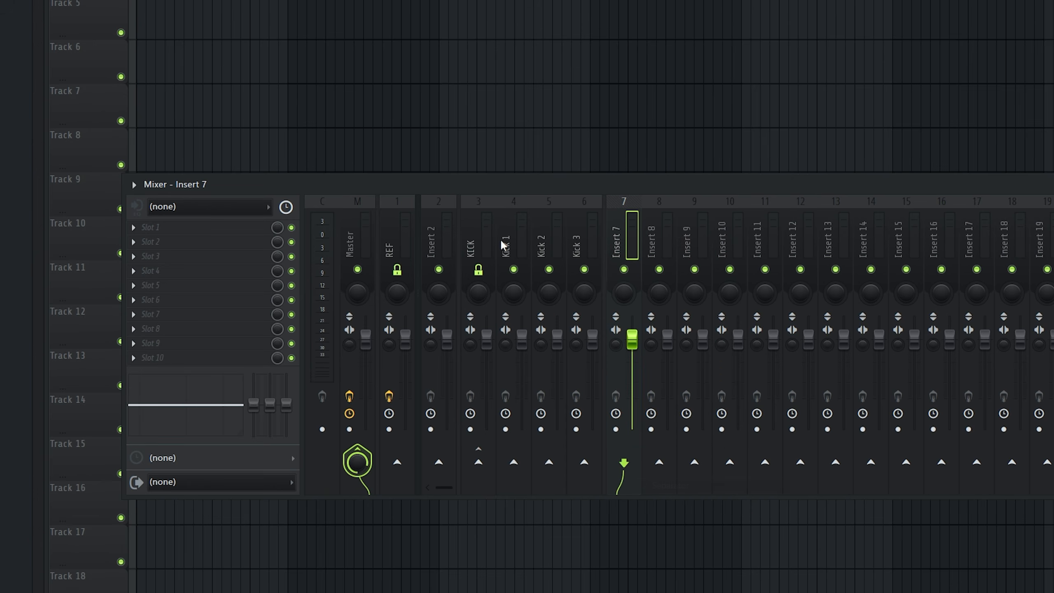
{"action": "mouse_move", "coordinate": [583, 241]}
{"action": "left_mouse_down"}
{"action": "mouse_move", "coordinate": [522, 249]}
{"action": "mouse_move", "coordinate": [573, 253]}
{"action": "left_mouse_up"}
{"action": "left_click", "coordinate": [513, 248]}
{"action": "left_click", "coordinate": [484, 239]}
{"action": "mouse_move", "coordinate": [486, 340]}
{"action": "left_mouse_down"}
{"action": "mouse_move", "coordinate": [486, 365]}
{"action": "mouse_move", "coordinate": [487, 338]}
{"action": "left_mouse_up"}
{"action": "double_click", "coordinate": [488, 231]}
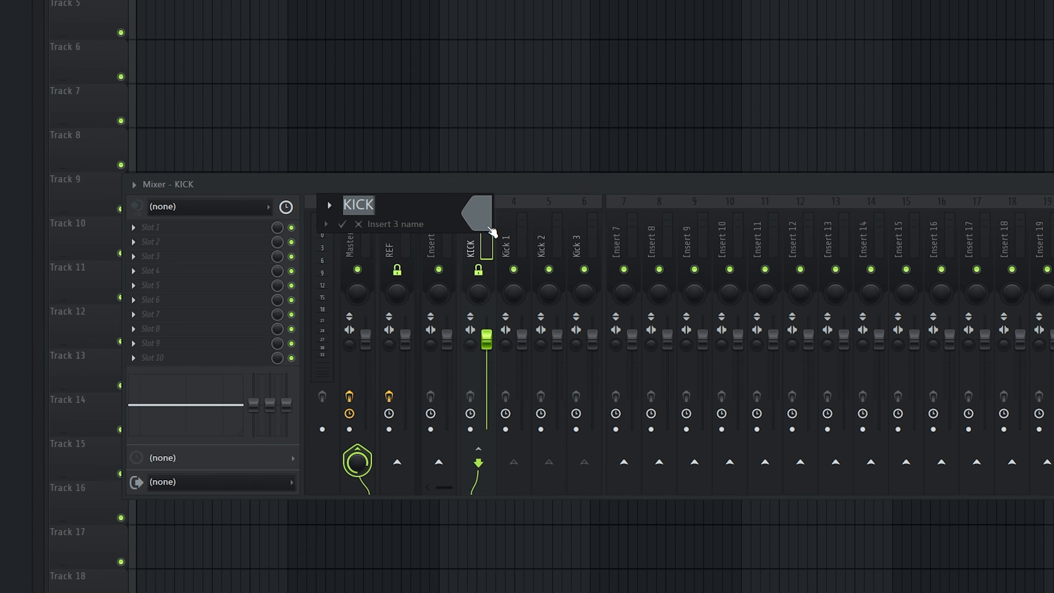
{"action": "type", "text": "BUSD"}
{"action": "key", "text": "Return"}
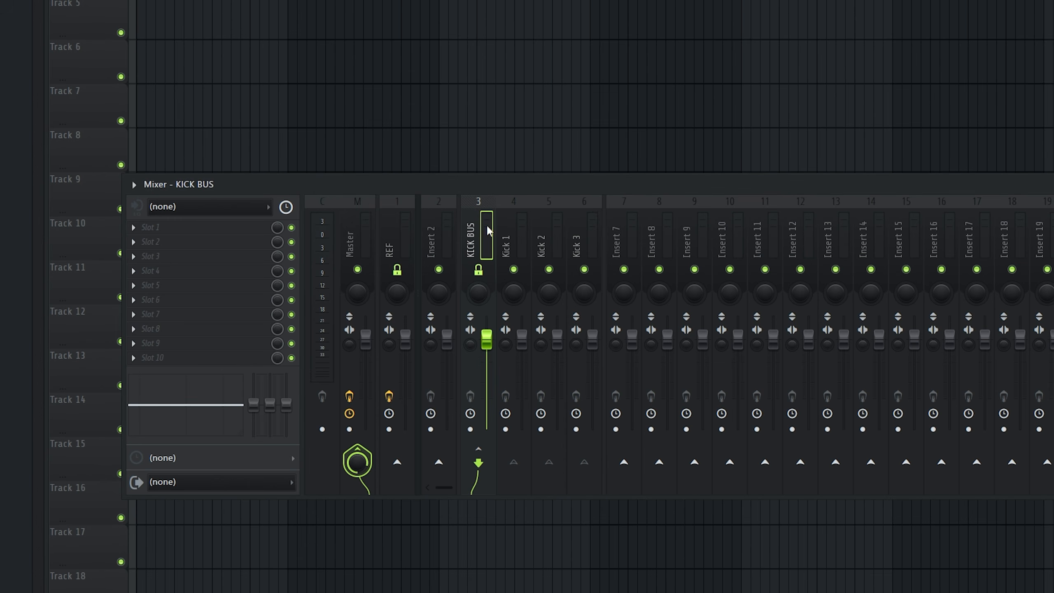
Color the four tracks from KICK BUS to Kick 3 blue-violet.
{"action": "left_click", "coordinate": [579, 241], "text": "shift"}
{"action": "right_click", "coordinate": [589, 241]}
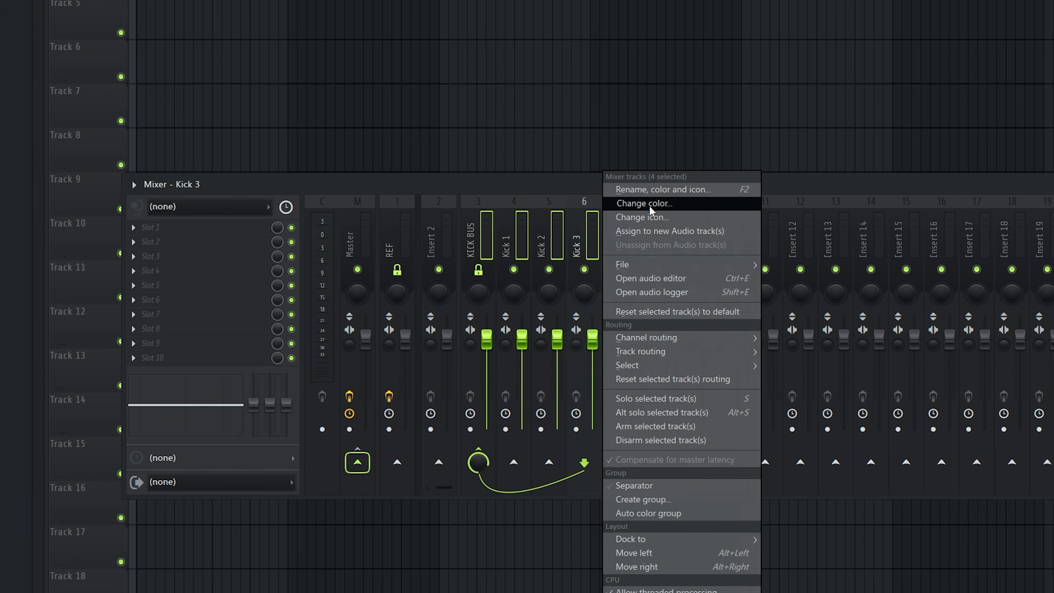
{"action": "left_click", "coordinate": [684, 204]}
{"action": "left_click", "coordinate": [795, 224]}
{"action": "left_click", "coordinate": [861, 545]}
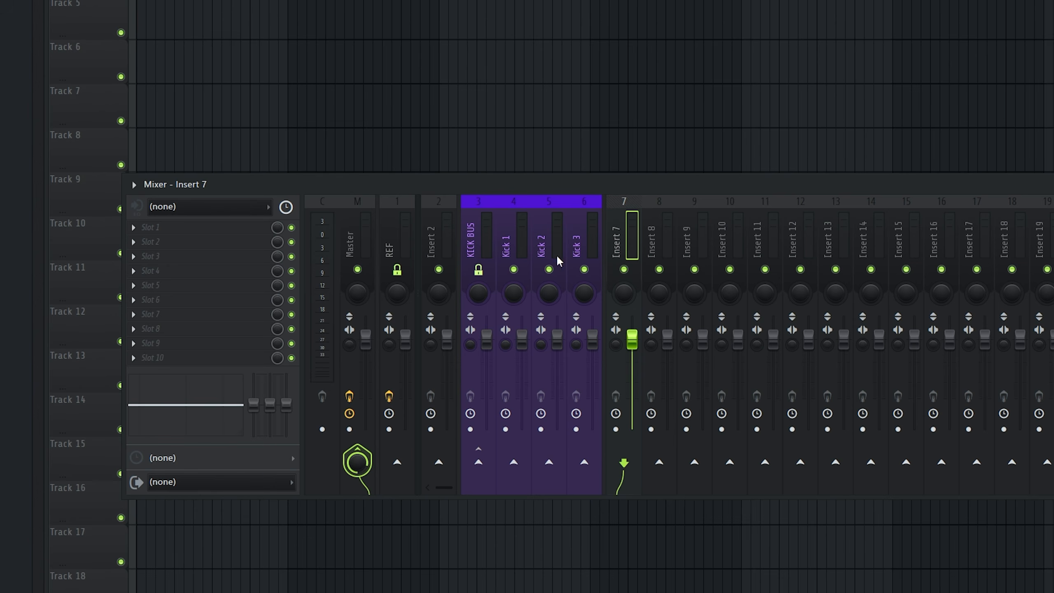
Rename the Insert 7 mixer track as BASS BUS.
{"action": "key", "text": "F2"}
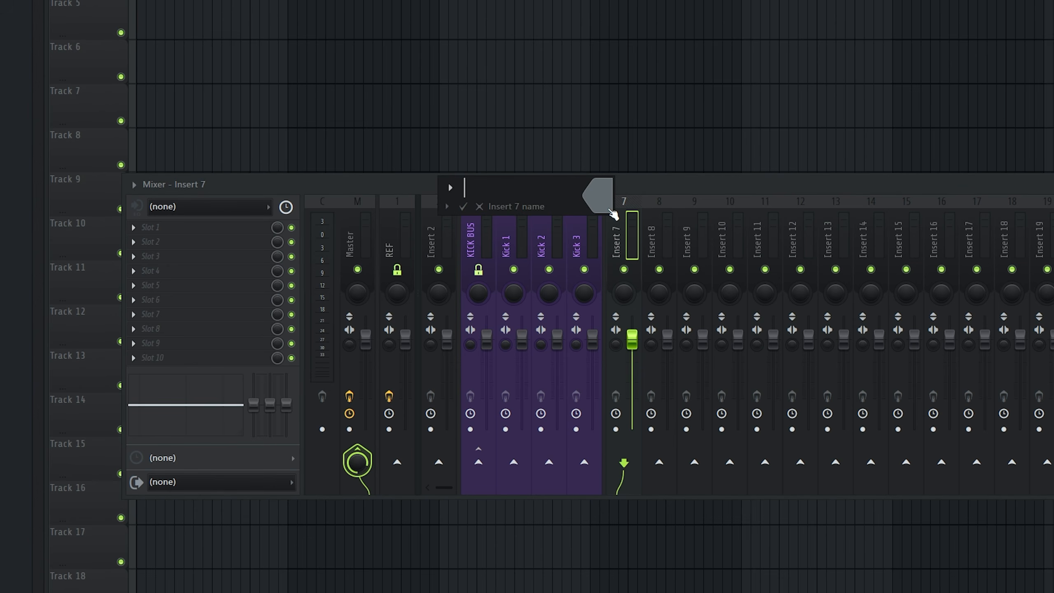
{"action": "type", "text": "BASS BUS"}
{"action": "key", "text": "Return"}
Rename Insert 8 to Insert 11 as Sub, Bass, Mid and Top, and add a separator at Insert 12.
{"action": "left_click", "coordinate": [659, 231]}
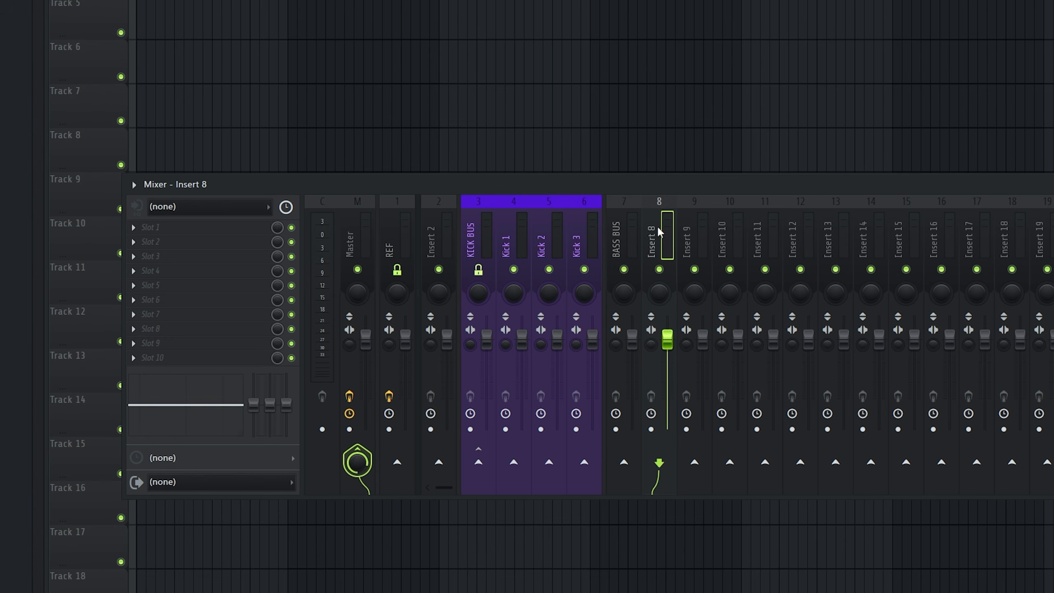
{"action": "key", "text": "F2"}
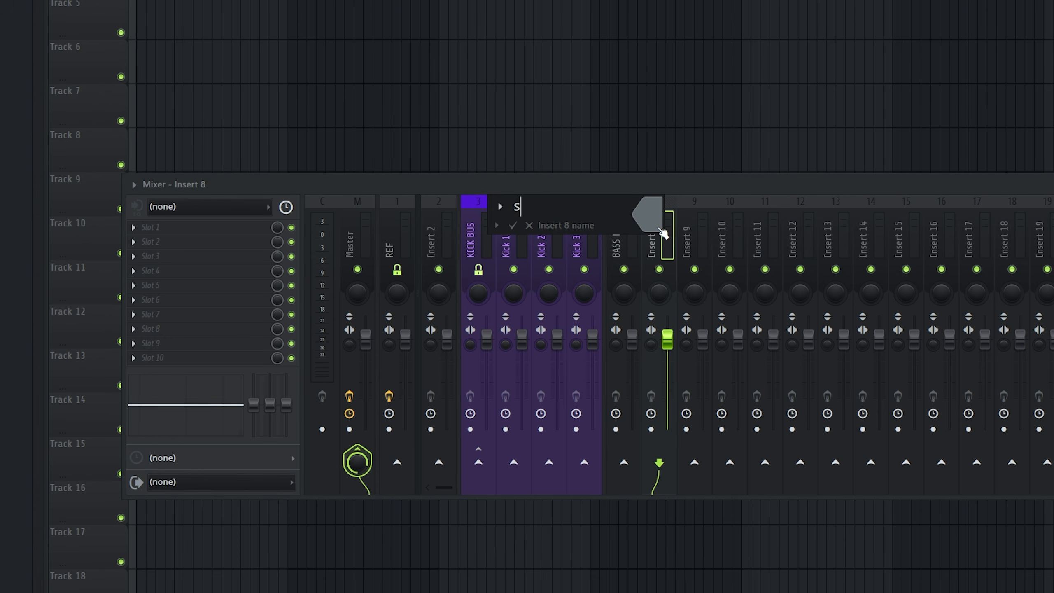
{"action": "type", "text": "Sub"}
{"action": "key", "text": "Tab"}
{"action": "type", "text": "Bass"}
{"action": "key", "text": "Tab"}
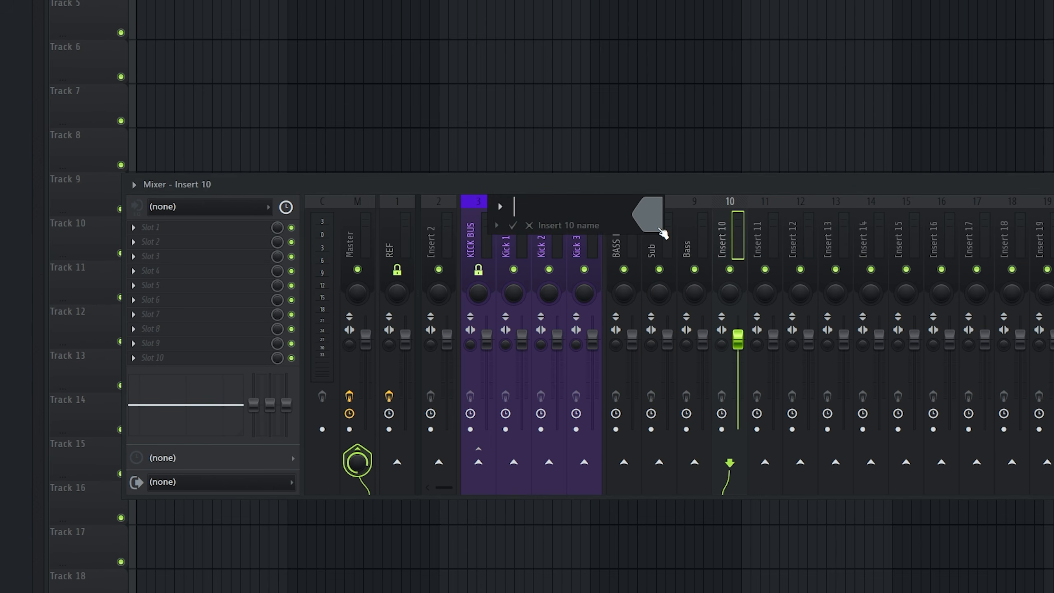
{"action": "type", "text": "Mid"}
{"action": "key", "text": "Tab"}
{"action": "type", "text": "Top"}
{"action": "key", "text": "Return"}
{"action": "right_click", "coordinate": [805, 228]}
{"action": "left_click", "coordinate": [840, 486]}
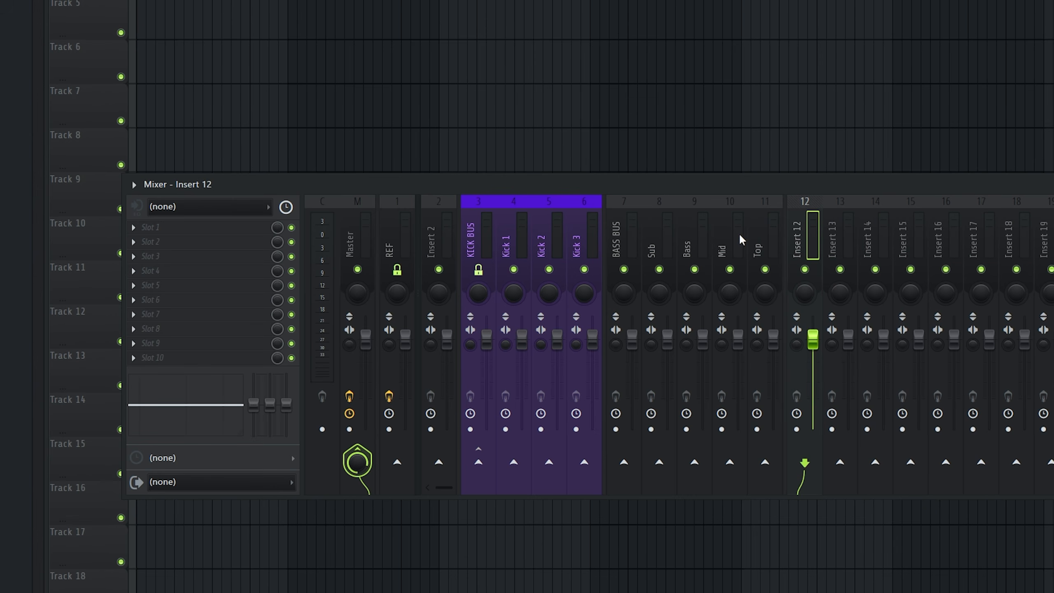
Route the Sub, Bass, Mid and Top tracks to the BASS BUS.
{"action": "left_click_drag", "start_coordinate": [773, 228], "coordinate": [670, 232]}
{"action": "left_click", "coordinate": [659, 231]}
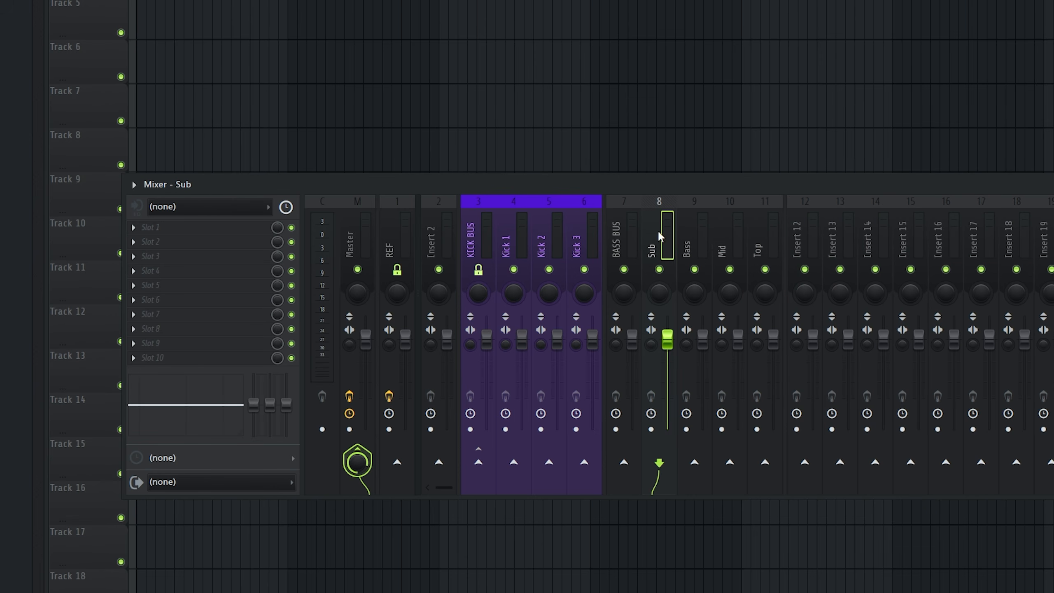
{"action": "left_click", "coordinate": [627, 463]}
{"action": "key", "text": "Right"}
{"action": "left_click", "coordinate": [627, 463]}
{"action": "key", "text": "Right"}
{"action": "left_click", "coordinate": [627, 463]}
{"action": "key", "text": "Right"}
{"action": "left_click", "coordinate": [627, 463]}
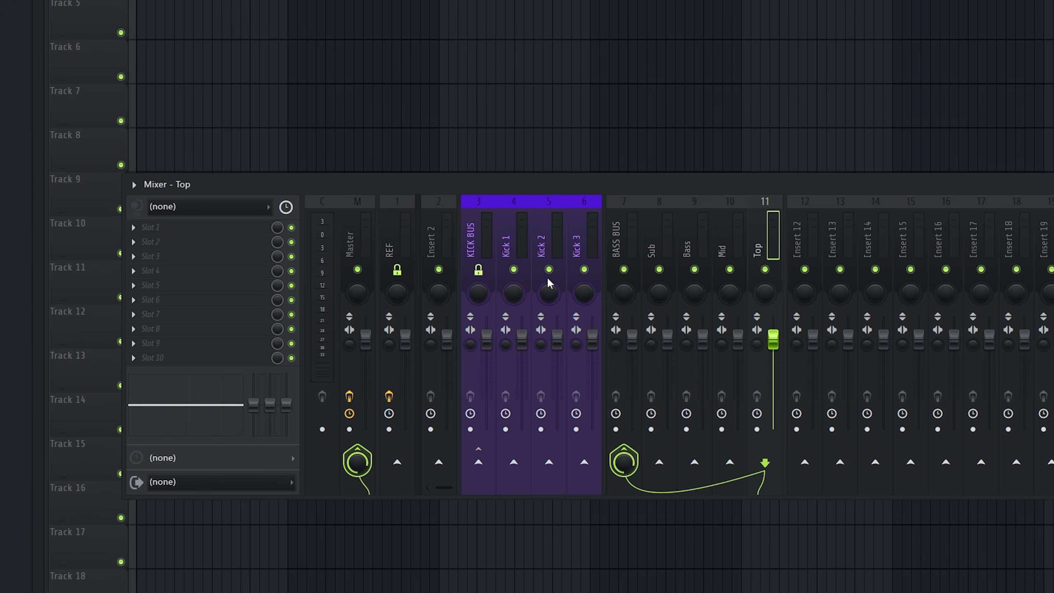
Disconnect the Top, Mid, Bass and Sub tracks from the Master and check their routing.
{"action": "left_click", "coordinate": [357, 461]}
{"action": "key", "text": "Left"}
{"action": "left_click", "coordinate": [358, 461]}
{"action": "key", "text": "Left"}
{"action": "left_click", "coordinate": [357, 461]}
{"action": "key", "text": "Left"}
{"action": "left_click", "coordinate": [775, 240]}
{"action": "left_click", "coordinate": [701, 241]}
{"action": "left_click", "coordinate": [667, 237]}
{"action": "left_click", "coordinate": [685, 236]}
{"action": "left_click", "coordinate": [654, 237]}
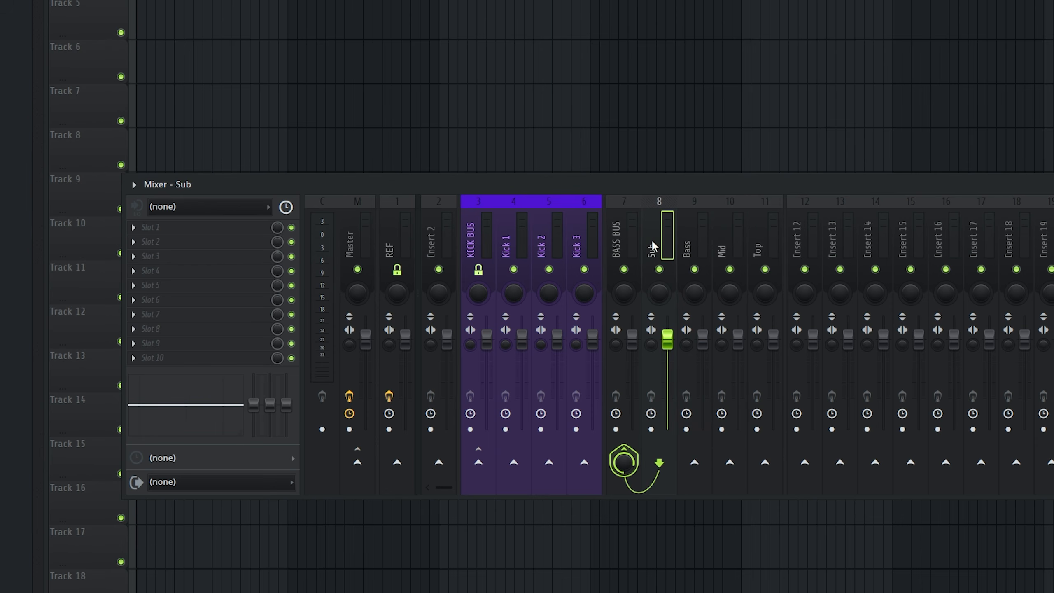
Lock the BASS BUS mute state and color the five tracks from BASS BUS to Top purple.
{"action": "left_click", "coordinate": [633, 245]}
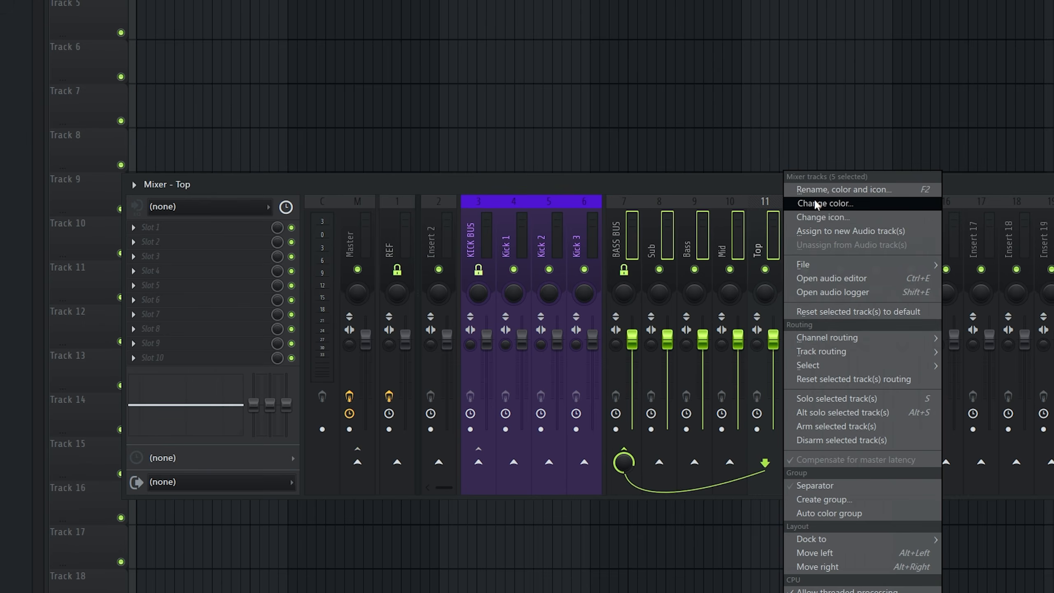
{"action": "left_click", "coordinate": [815, 203]}
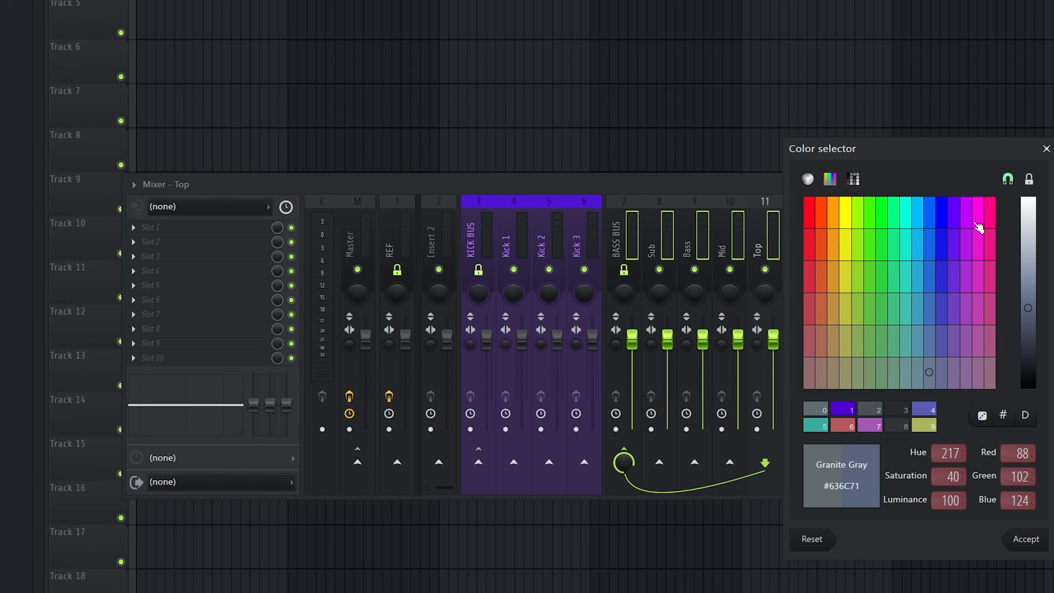
{"action": "left_click", "coordinate": [962, 215]}
{"action": "left_click", "coordinate": [1025, 539]}
{"action": "left_click", "coordinate": [556, 236]}
{"action": "left_click", "coordinate": [491, 235]}
{"action": "left_click", "coordinate": [629, 233]}
{"action": "left_click", "coordinate": [771, 231]}
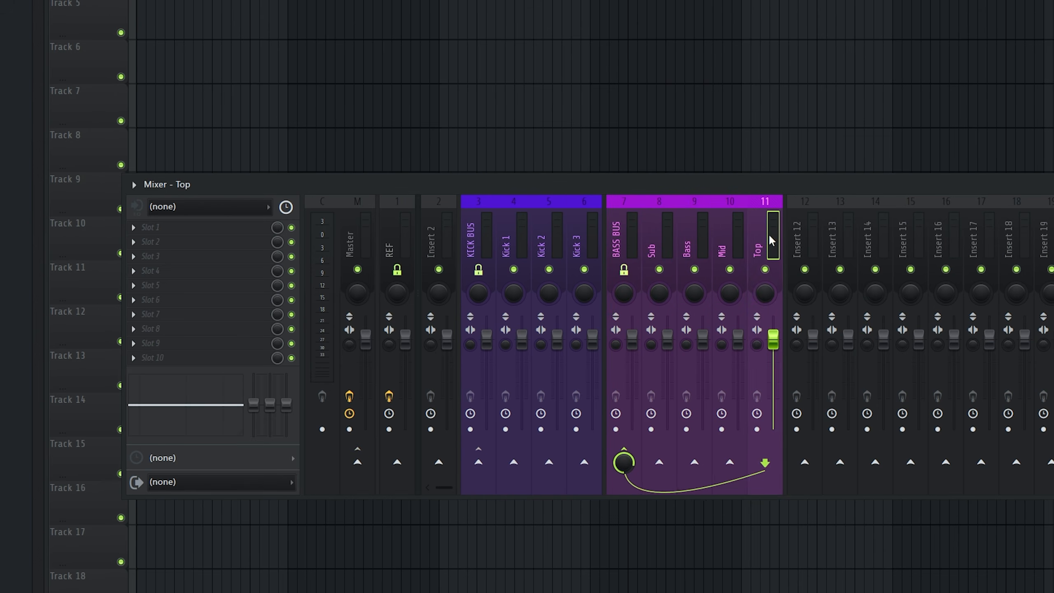
Route the BASS BUS and the KICK BUS only to Insert 2 instead of the Master.
{"action": "left_click", "coordinate": [626, 227]}
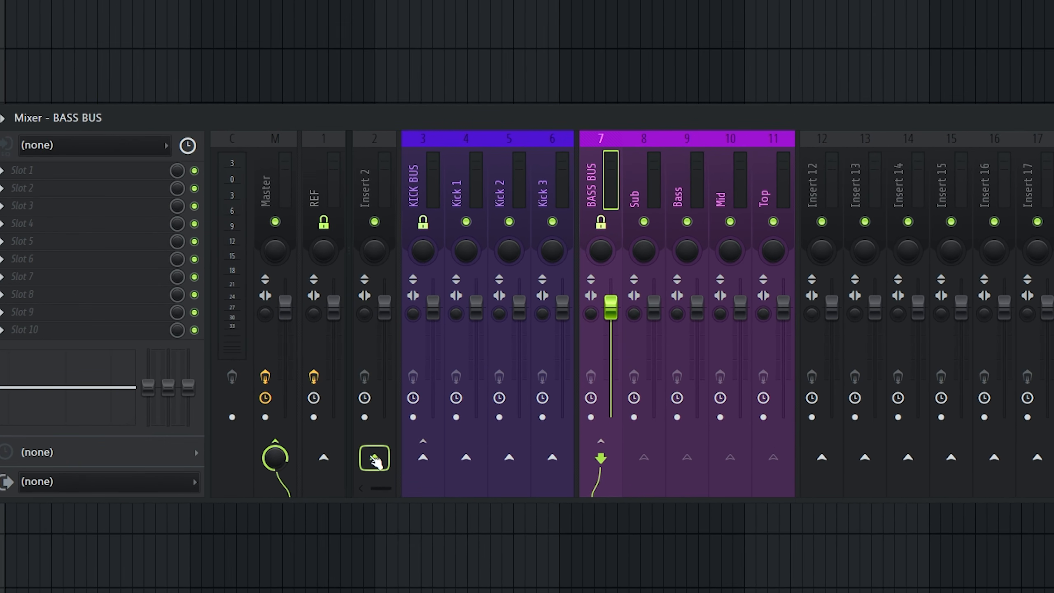
{"action": "left_click", "coordinate": [375, 460]}
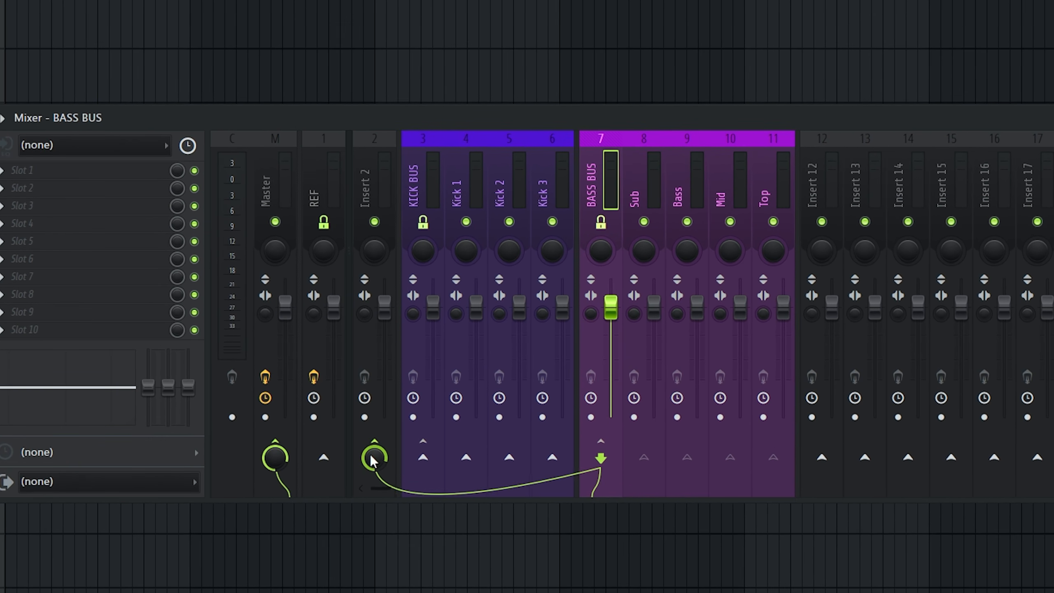
{"action": "left_click", "coordinate": [272, 448]}
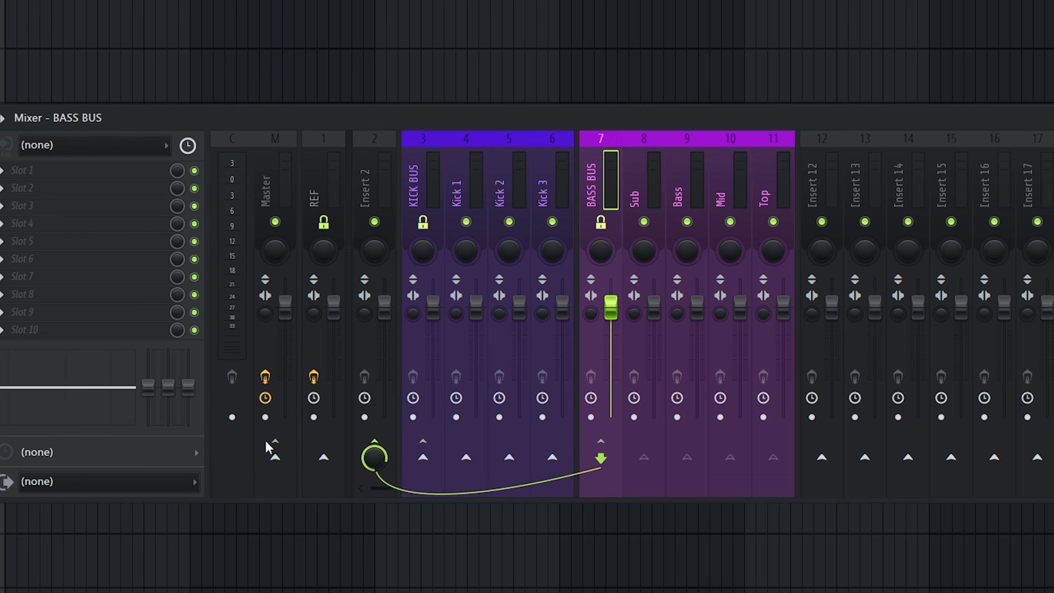
{"action": "left_click", "coordinate": [442, 151]}
Lock the mute state of Insert 2 and rename the track as KICK BASS BUS.
{"action": "left_click", "coordinate": [379, 210]}
{"action": "right_click", "coordinate": [375, 224], "text": "shift"}
{"action": "mouse_move", "coordinate": [384, 308]}
{"action": "left_mouse_down"}
{"action": "mouse_move", "coordinate": [384, 360]}
{"action": "mouse_move", "coordinate": [384, 308]}
{"action": "left_mouse_up"}
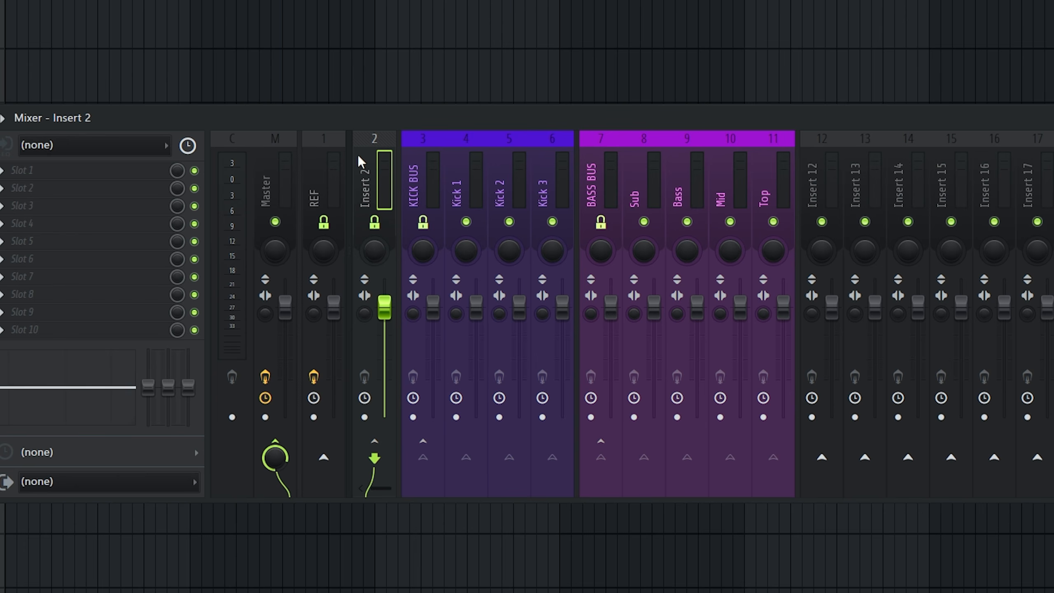
{"action": "double_click", "coordinate": [361, 161]}
{"action": "type", "text": "KICK BASS BUS"}
{"action": "key", "text": "Return"}
Add Fruity Filter to slot 1 of KICK BASS BUS with high pass at maximum and low pass at minimum.
{"action": "left_click", "coordinate": [62, 171]}
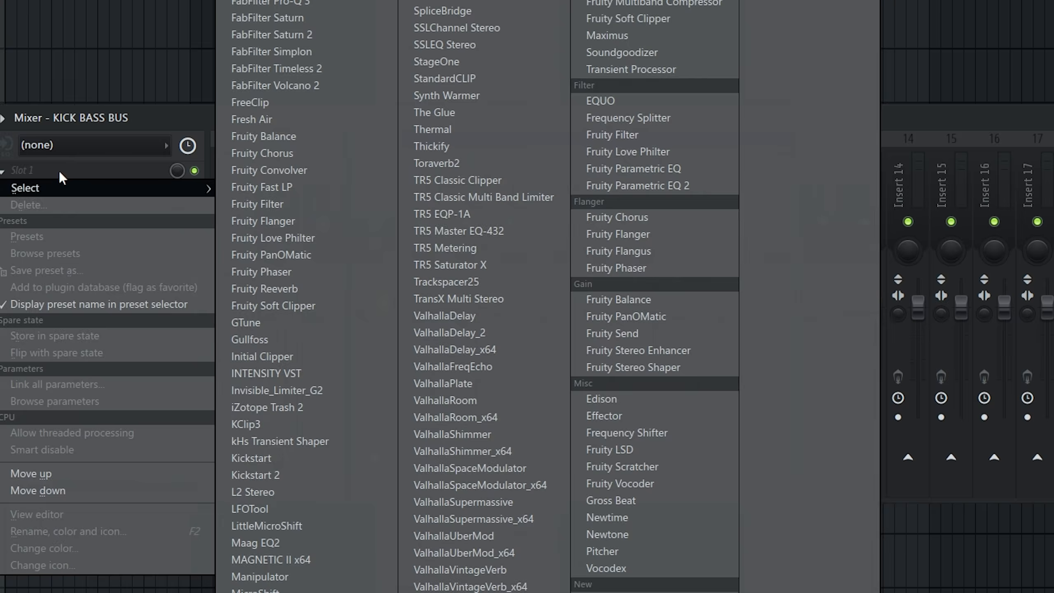
{"action": "left_click", "coordinate": [282, 203]}
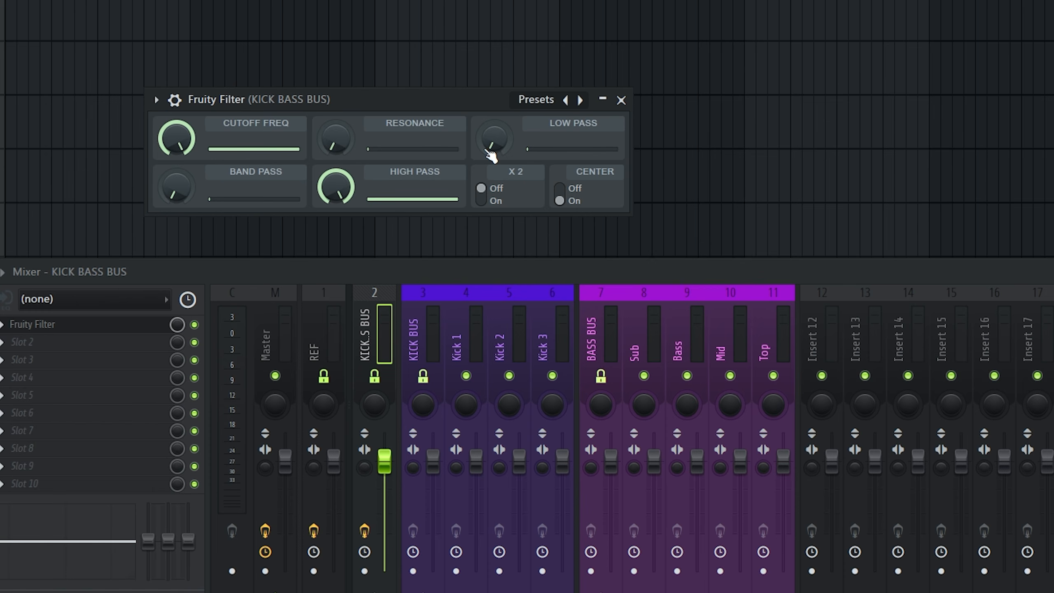
{"action": "left_click_drag", "start_coordinate": [253, 100], "coordinate": [234, 102]}
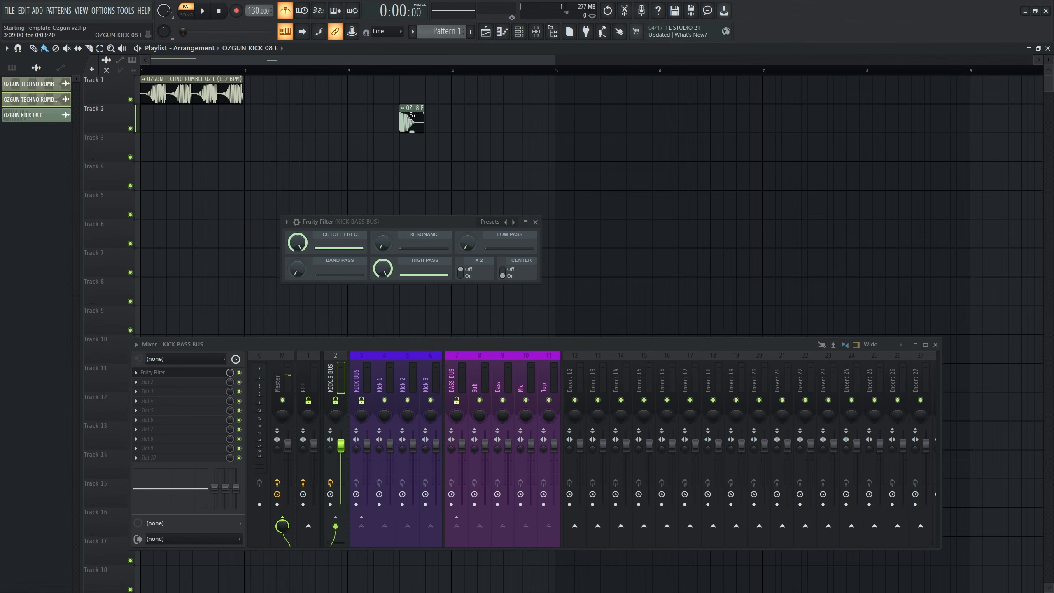
Place four OZGUN KICK 08 E clips across bar 1 on Track 2 and select that bar for looping.
{"action": "left_click_drag", "start_coordinate": [410, 120], "coordinate": [152, 120]}
{"action": "scroll", "coordinate": [104, 145], "scroll_direction": "up", "scroll_amount": 2}
{"action": "key", "text": "ctrl+b"}
{"action": "key", "text": "ctrl+b"}
{"action": "key", "text": "ctrl+b"}
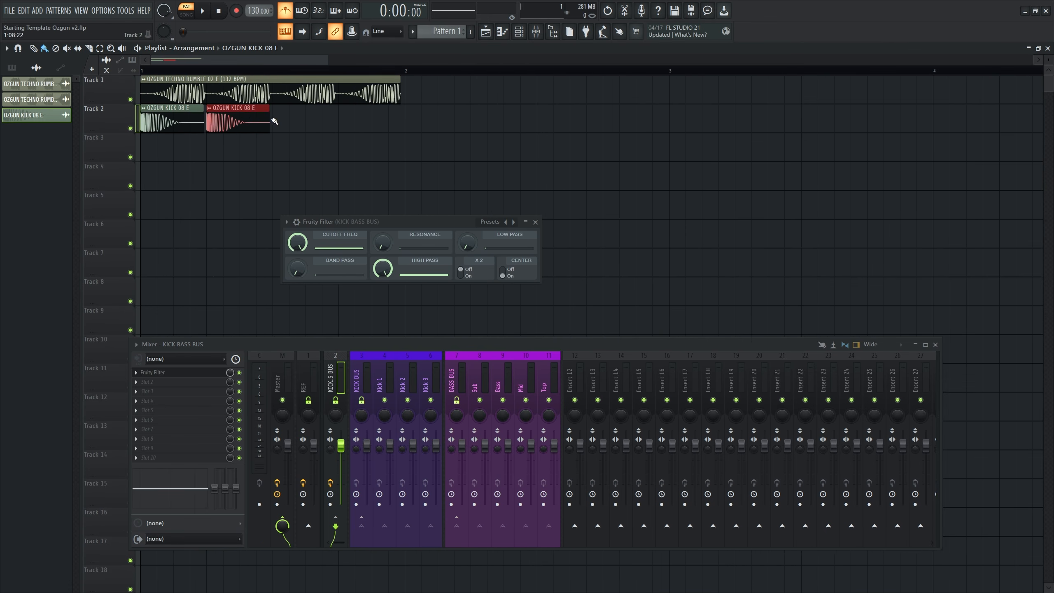
{"action": "scroll", "coordinate": [258, 10], "scroll_direction": "up", "scroll_amount": 2}
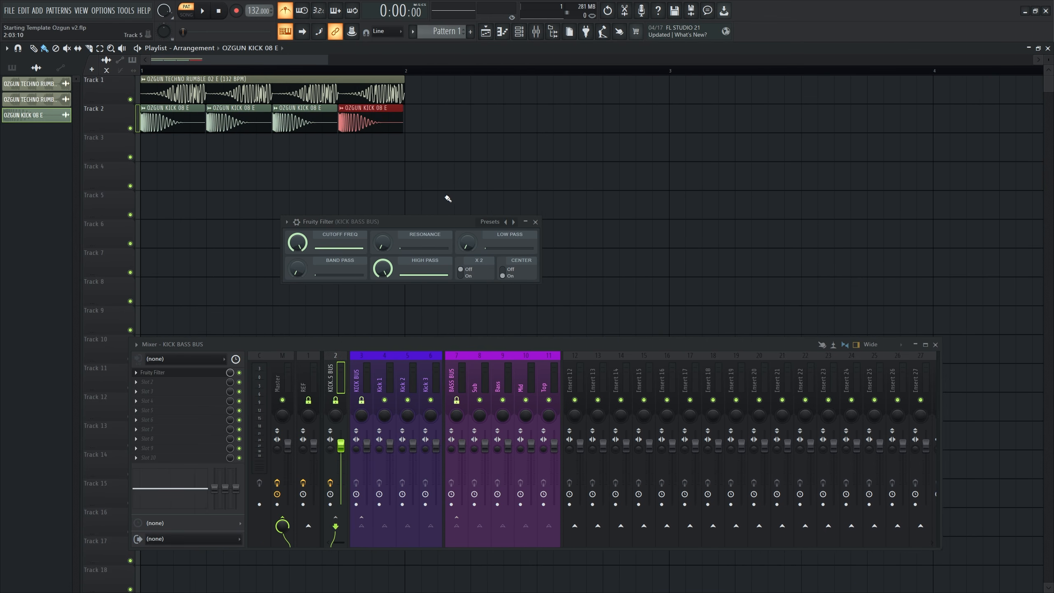
{"action": "left_click_drag", "start_coordinate": [422, 120], "coordinate": [145, 122]}
{"action": "left_click_drag", "start_coordinate": [407, 72], "coordinate": [143, 77]}
Assign the techno rumble clip to the Sub mixer track and the kick clip to the Kick 1 track.
{"action": "left_click_drag", "start_coordinate": [559, 202], "coordinate": [607, 225]}
{"action": "double_click", "coordinate": [340, 80]}
{"action": "mouse_move", "coordinate": [358, 140]}
{"action": "left_mouse_down"}
{"action": "mouse_move", "coordinate": [358, 123]}
{"action": "mouse_move", "coordinate": [371, 146]}
{"action": "left_mouse_up"}
{"action": "left_click", "coordinate": [368, 124]}
{"action": "double_click", "coordinate": [346, 109]}
{"action": "left_click", "coordinate": [381, 137]}
Lower the KICK BASS BUS volume to about -7.8 dB and audition the kick and rumble loop.
{"action": "left_click_drag", "start_coordinate": [340, 455], "coordinate": [341, 464]}
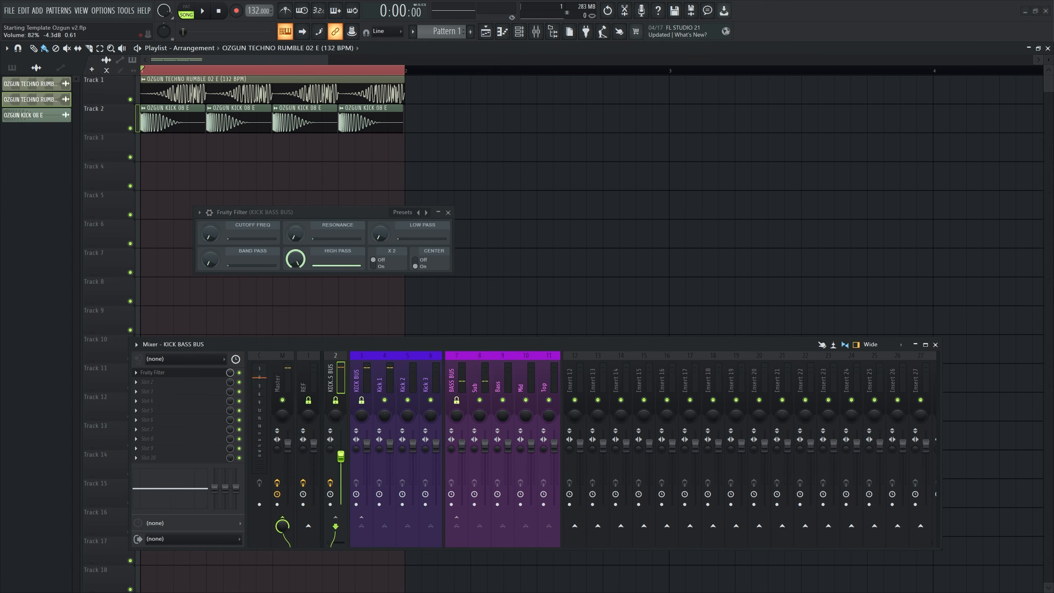
{"action": "key", "text": "space"}
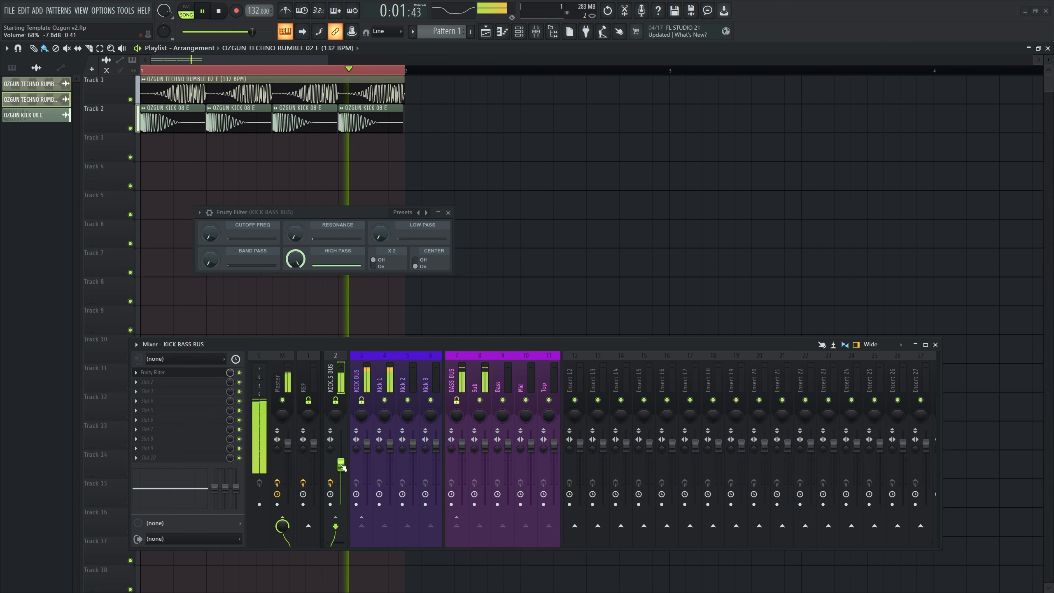
{"action": "key", "text": "space"}
{"action": "key", "text": "space"}
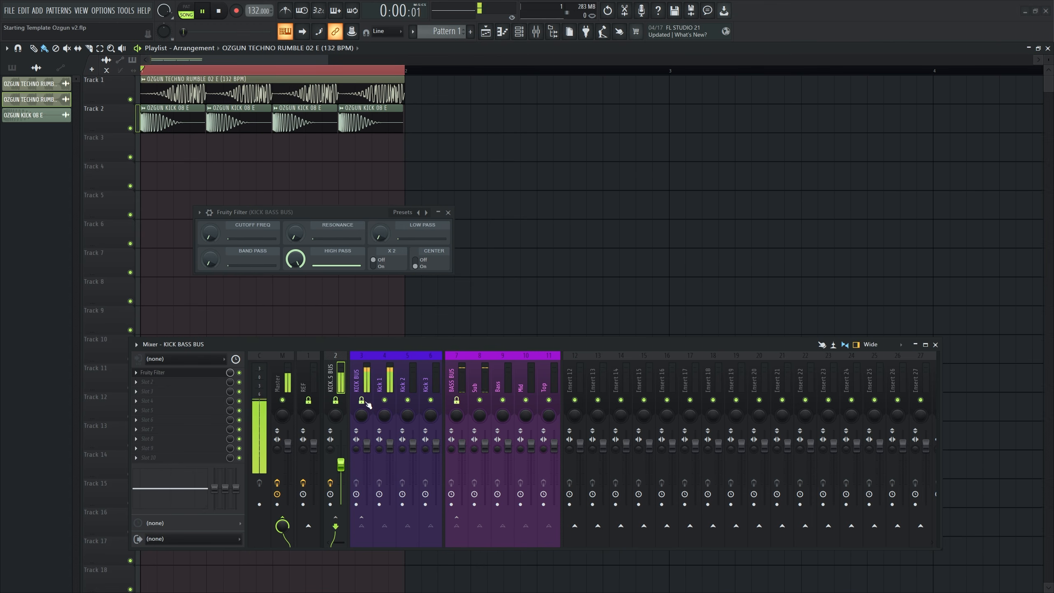
{"action": "left_click", "coordinate": [462, 401]}
{"action": "key", "text": "space"}
Raise the KICK BASS BUS volume slightly and play the loop while adjusting the Fruity Filter's cutoff frequency.
{"action": "left_click_drag", "start_coordinate": [341, 464], "coordinate": [341, 458]}
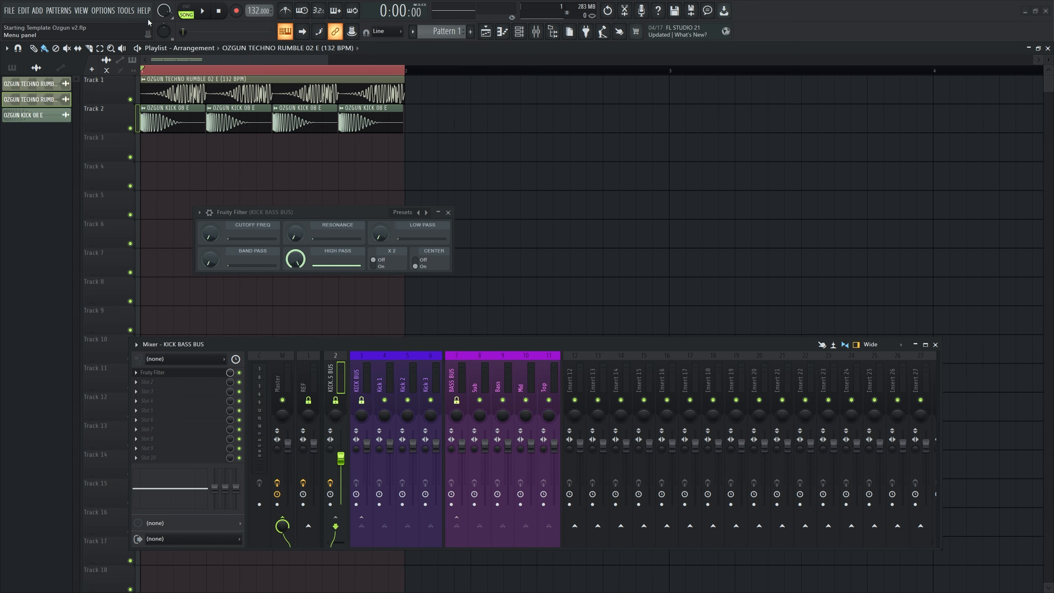
{"action": "key", "text": "space"}
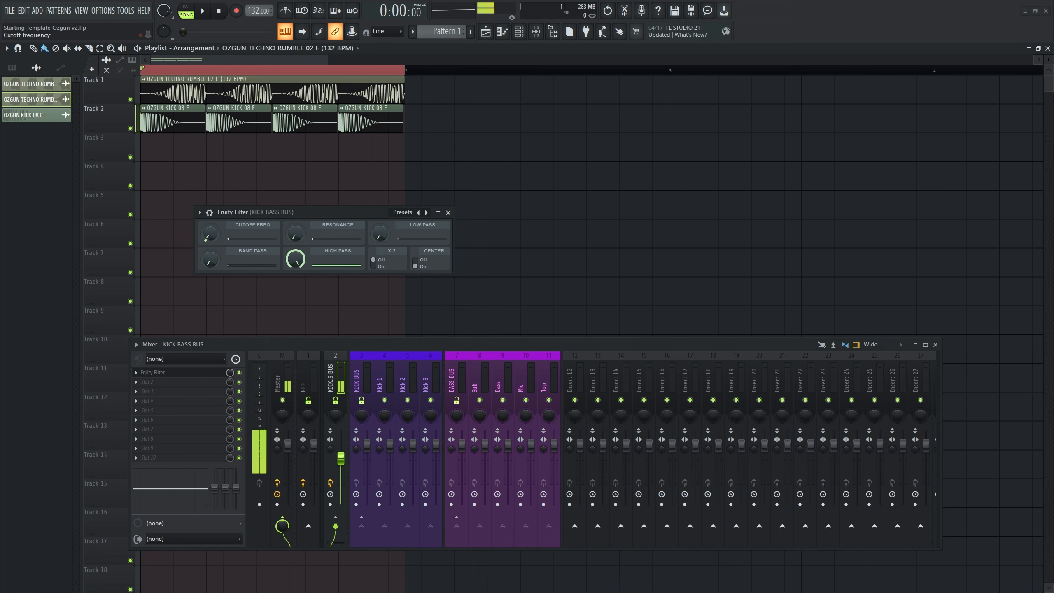
{"action": "mouse_move", "coordinate": [210, 233]}
{"action": "left_mouse_down"}
{"action": "mouse_move", "coordinate": [209, 219]}
{"action": "mouse_move", "coordinate": [210, 236]}
{"action": "left_mouse_up"}
{"action": "key", "text": "space"}
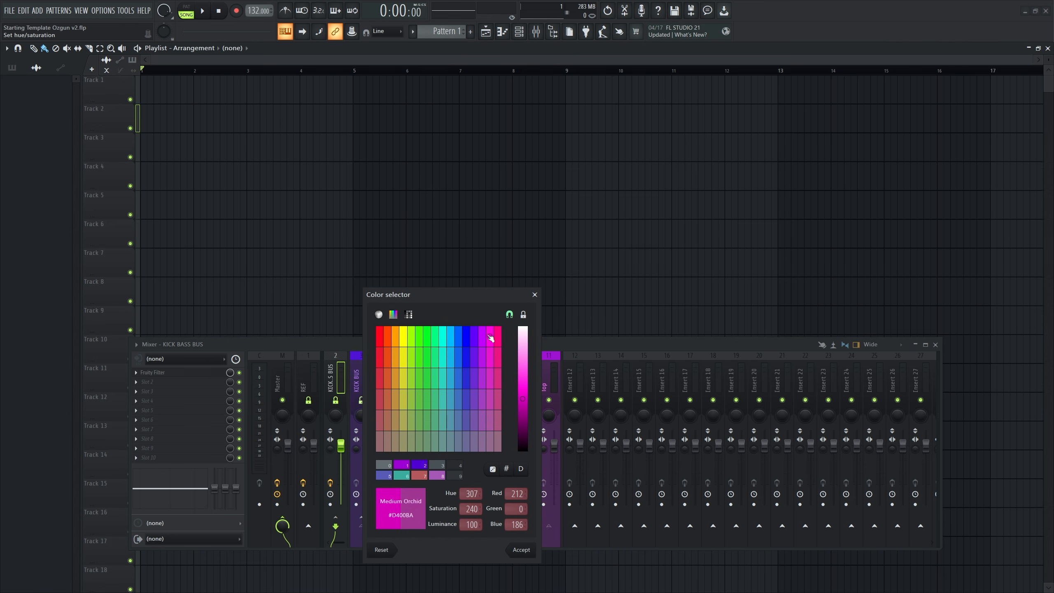
Color the KICK BASS BUS track bright pink and save the project.
{"action": "mouse_move", "coordinate": [489, 335]}
{"action": "left_mouse_down"}
{"action": "mouse_move", "coordinate": [466, 338]}
{"action": "mouse_move", "coordinate": [484, 336]}
{"action": "mouse_move", "coordinate": [474, 337]}
{"action": "left_mouse_up"}
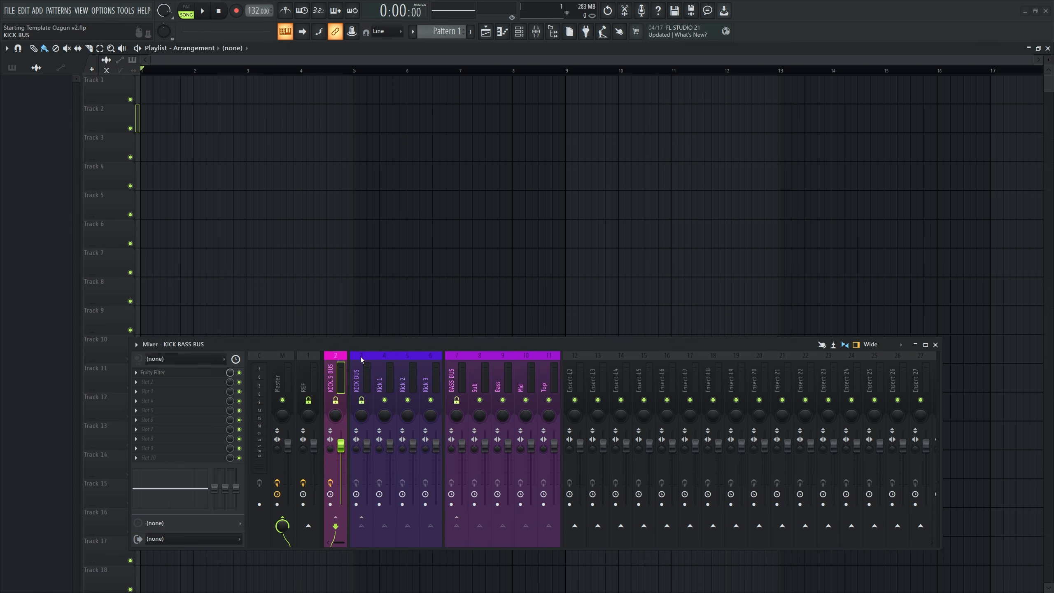
{"action": "key", "text": "ctrl+s"}
Lock the mute state of Insert 12 and rename the track as DRUM BUS.
{"action": "scroll", "coordinate": [477, 386], "scroll_direction": "down", "scroll_amount": 3}
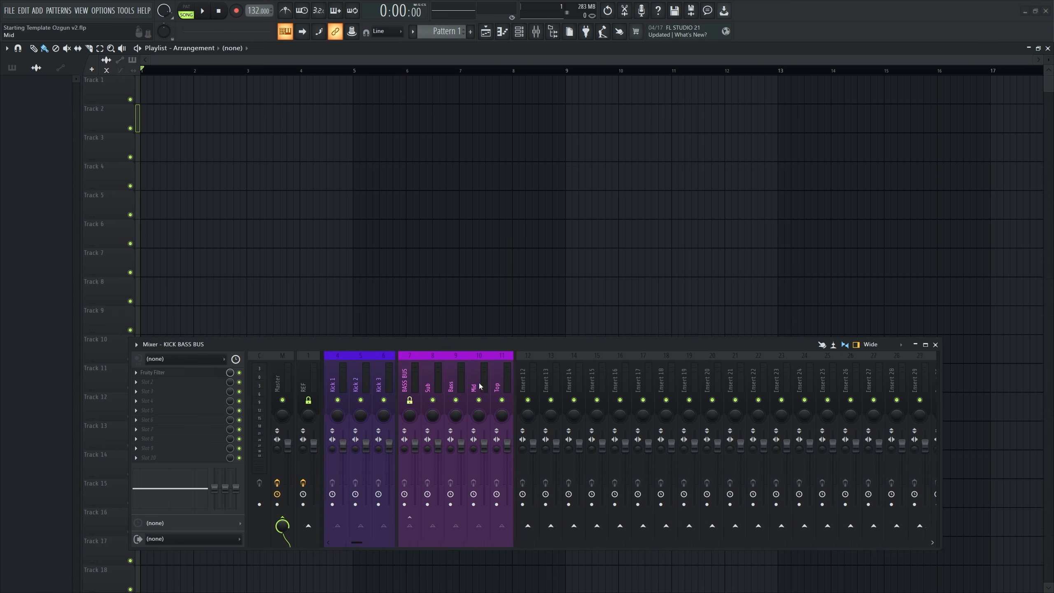
{"action": "left_click", "coordinate": [427, 369]}
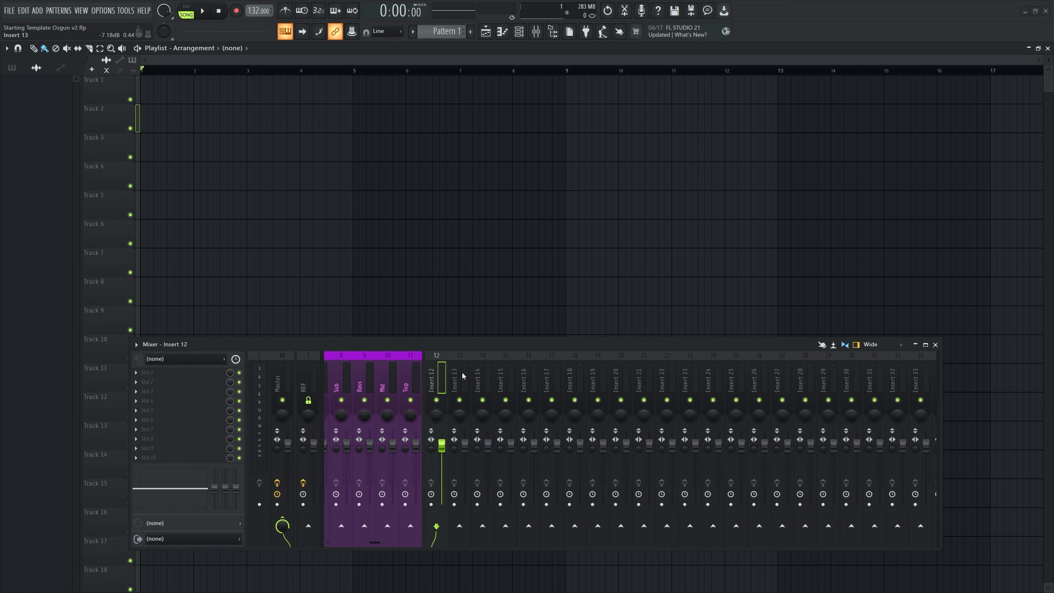
{"action": "key", "text": "F2"}
{"action": "type", "text": "D"}
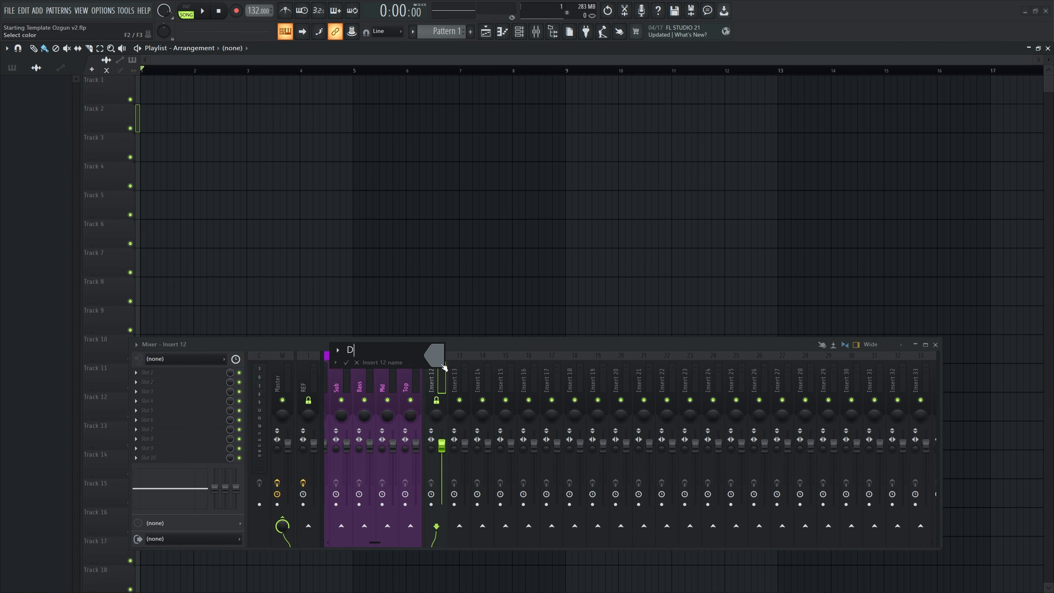
{"action": "type", "text": "RUM BUS"}
{"action": "key", "text": "Return"}
Add a separator at Insert 31 to close the drum group.
{"action": "left_click_drag", "start_coordinate": [464, 376], "coordinate": [703, 374]}
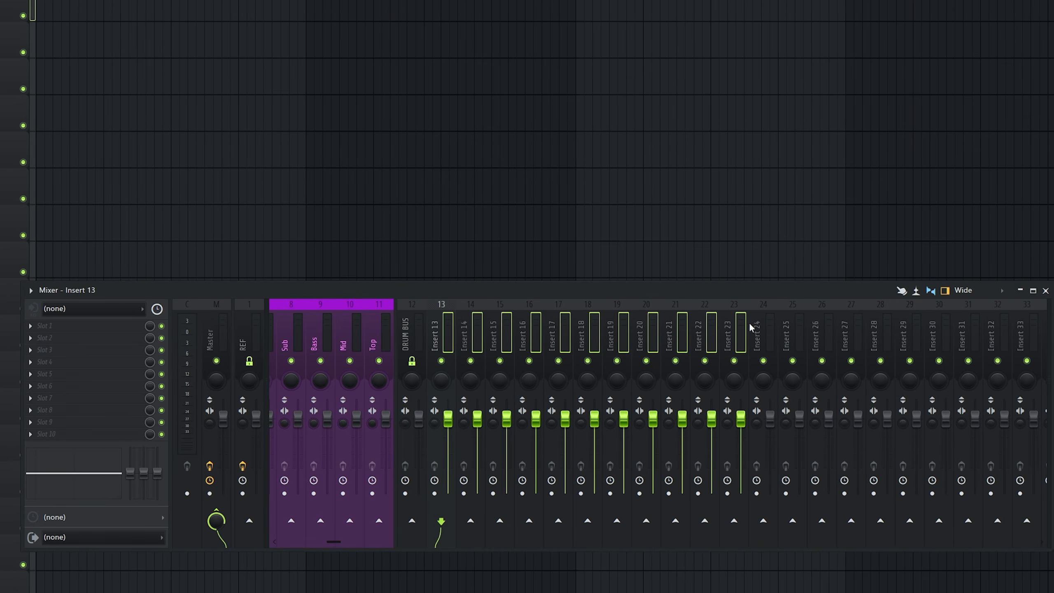
{"action": "left_click_drag", "start_coordinate": [750, 328], "coordinate": [422, 333]}
{"action": "right_click", "coordinate": [965, 325]}
{"action": "left_click", "coordinate": [1004, 526]}
Color all the tracks from DRUM BUS to Insert 30 red.
{"action": "right_click", "coordinate": [423, 332]}
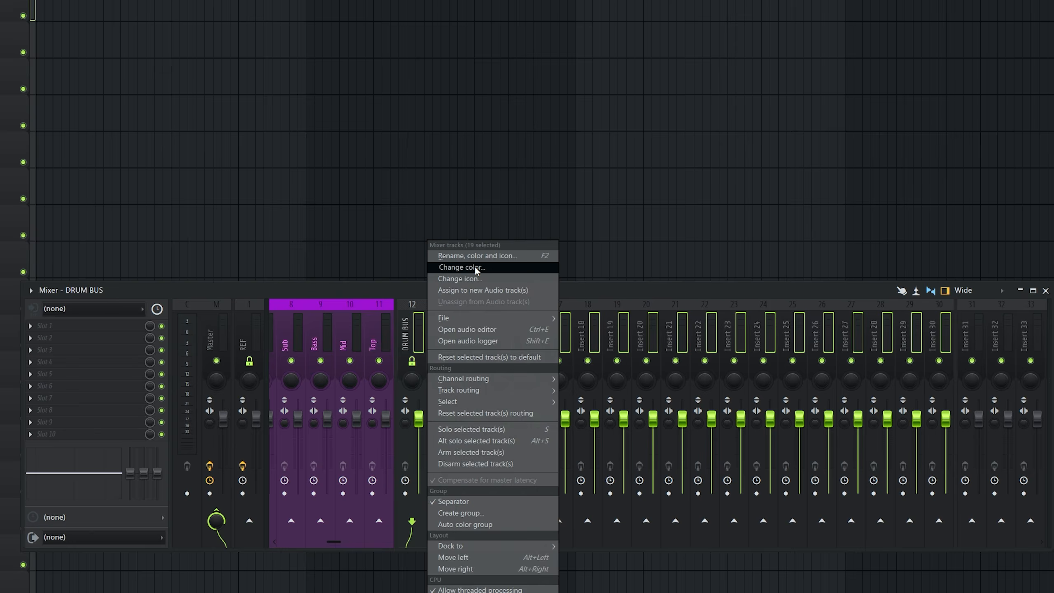
{"action": "left_click", "coordinate": [474, 268]}
{"action": "left_click", "coordinate": [473, 276]}
{"action": "left_click", "coordinate": [650, 548]}
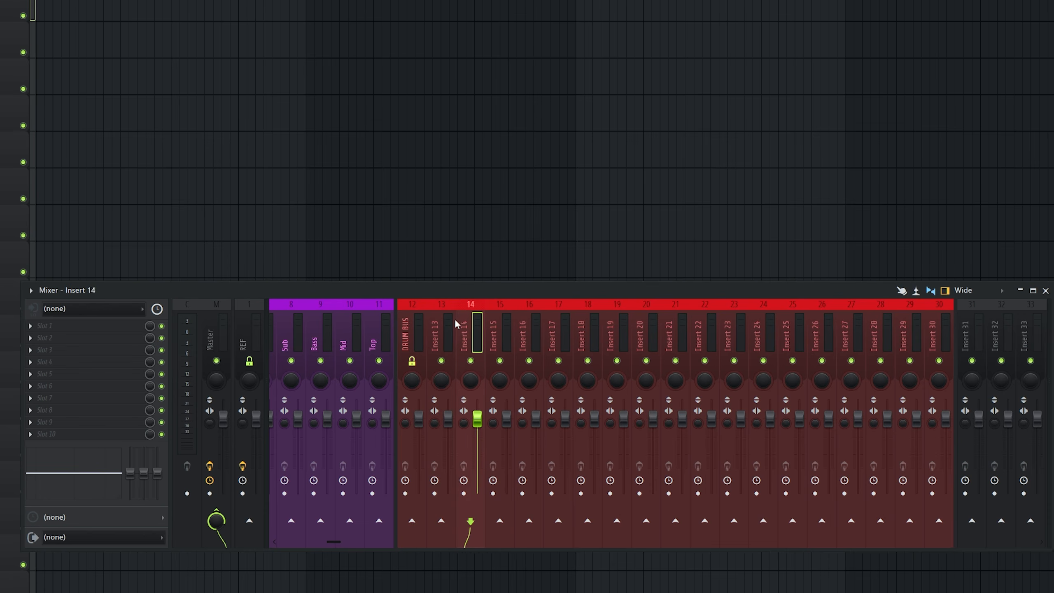
Route Insert 13 through Insert 30 to the DRUM BUS track only.
{"action": "left_click_drag", "start_coordinate": [943, 333], "coordinate": [435, 329]}
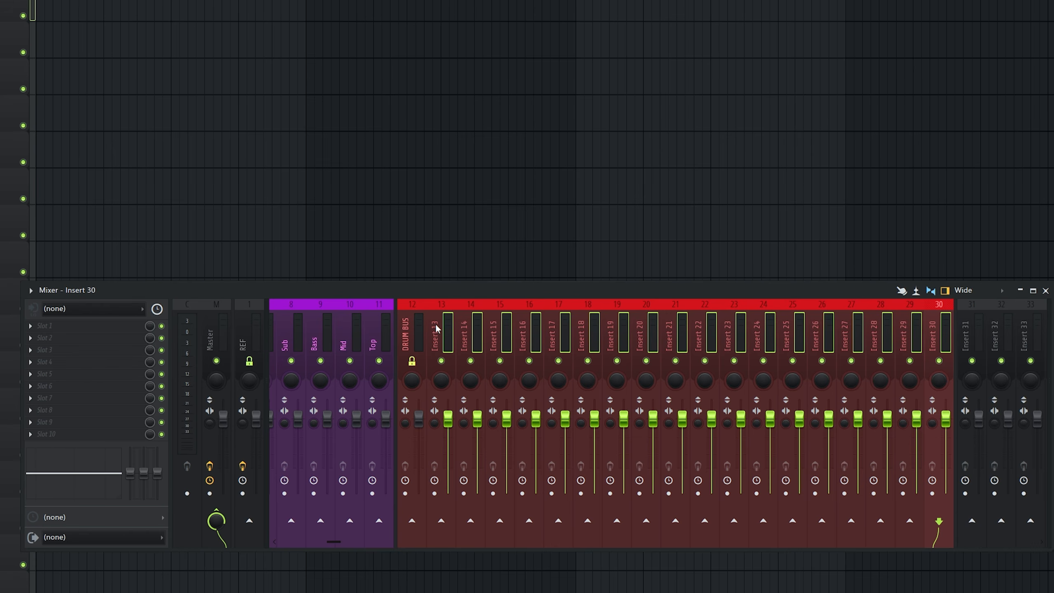
{"action": "left_click_drag", "start_coordinate": [920, 340], "coordinate": [448, 334]}
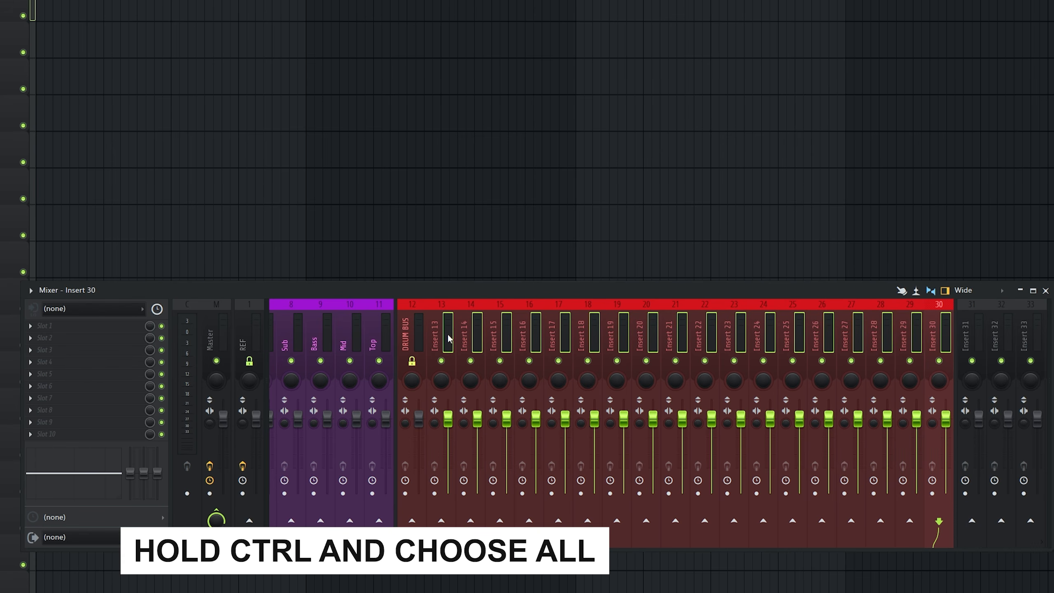
{"action": "right_click", "coordinate": [416, 517], "text": "alt+shift"}
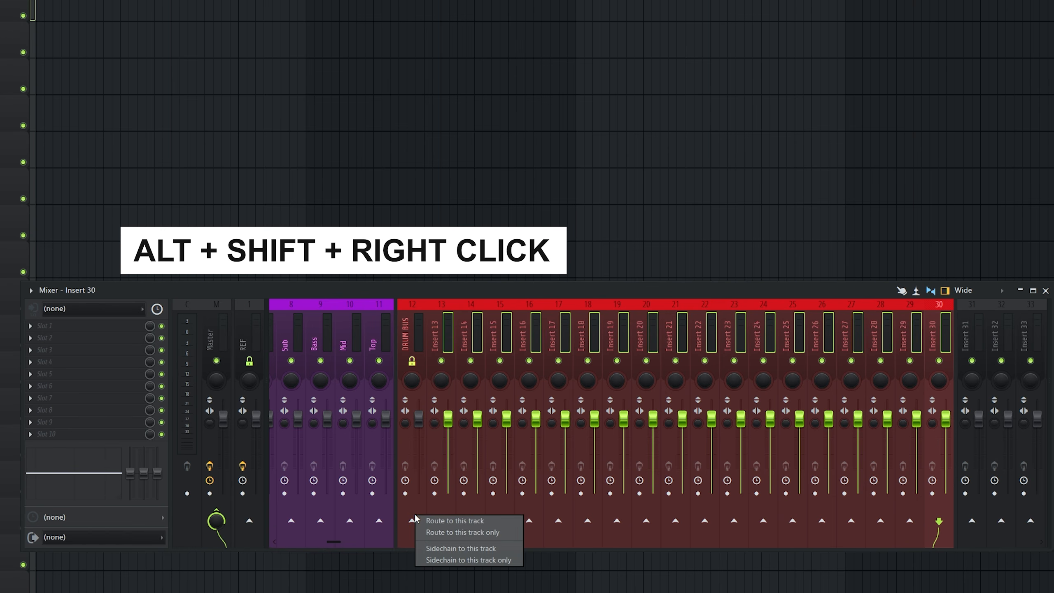
{"action": "left_click", "coordinate": [442, 534]}
{"action": "left_click", "coordinate": [440, 331]}
Load Fruity soft clipper into the first effect slot of DRUM BUS and close its plugin window.
{"action": "left_click_drag", "start_coordinate": [439, 328], "coordinate": [420, 348]}
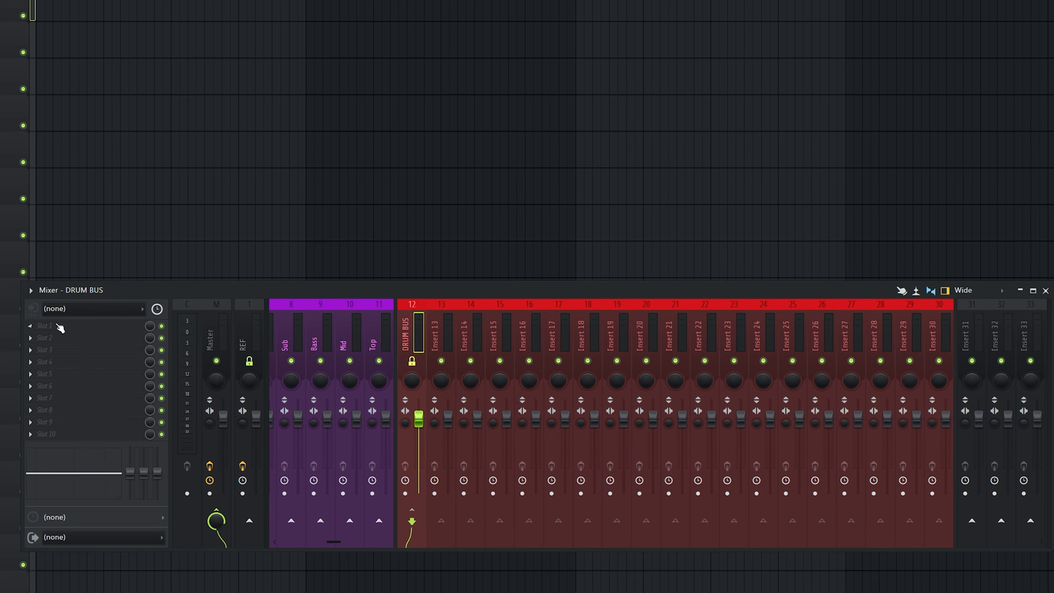
{"action": "left_click", "coordinate": [48, 325]}
{"action": "left_click", "coordinate": [246, 378]}
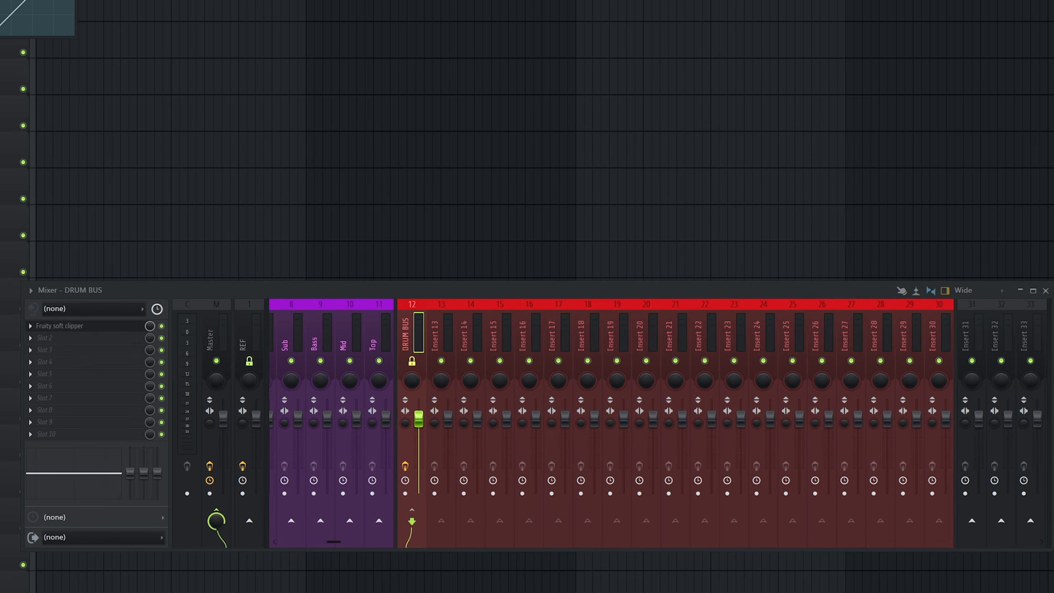
{"action": "left_click_drag", "start_coordinate": [0, 0], "coordinate": [115, 154]}
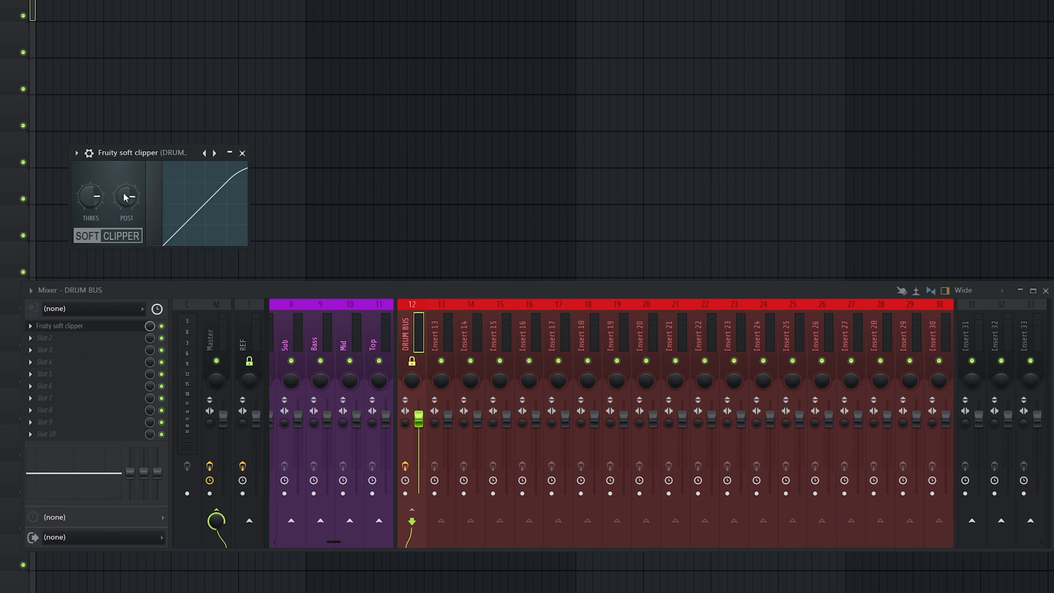
{"action": "left_click", "coordinate": [243, 153]}
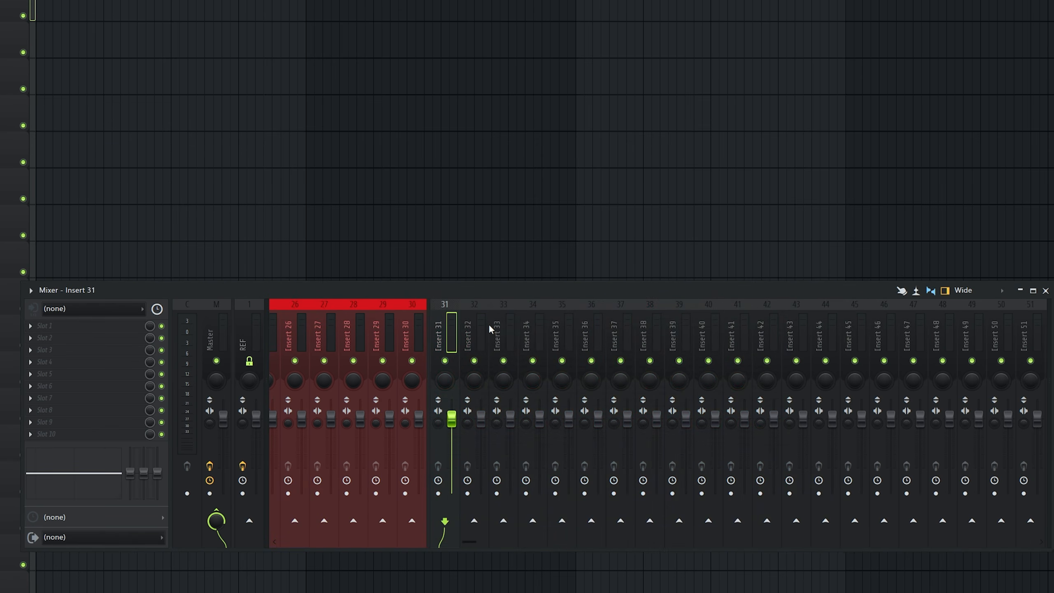
Rename Insert 31 as LEAD BUS and lock its mute state.
{"action": "scroll", "coordinate": [489, 325], "scroll_direction": "up", "scroll_amount": 1}
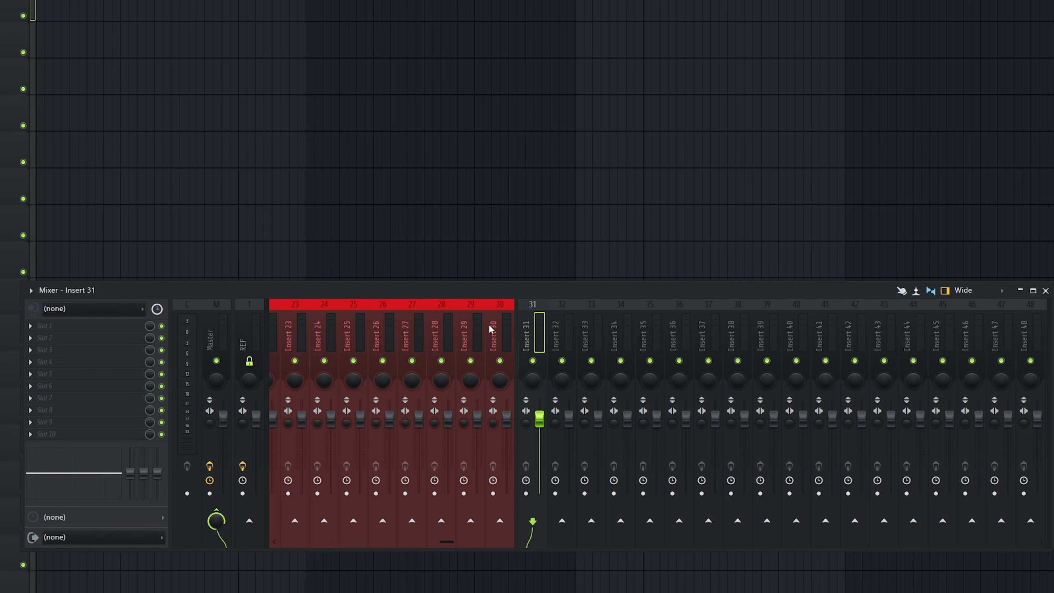
{"action": "key", "text": "F2"}
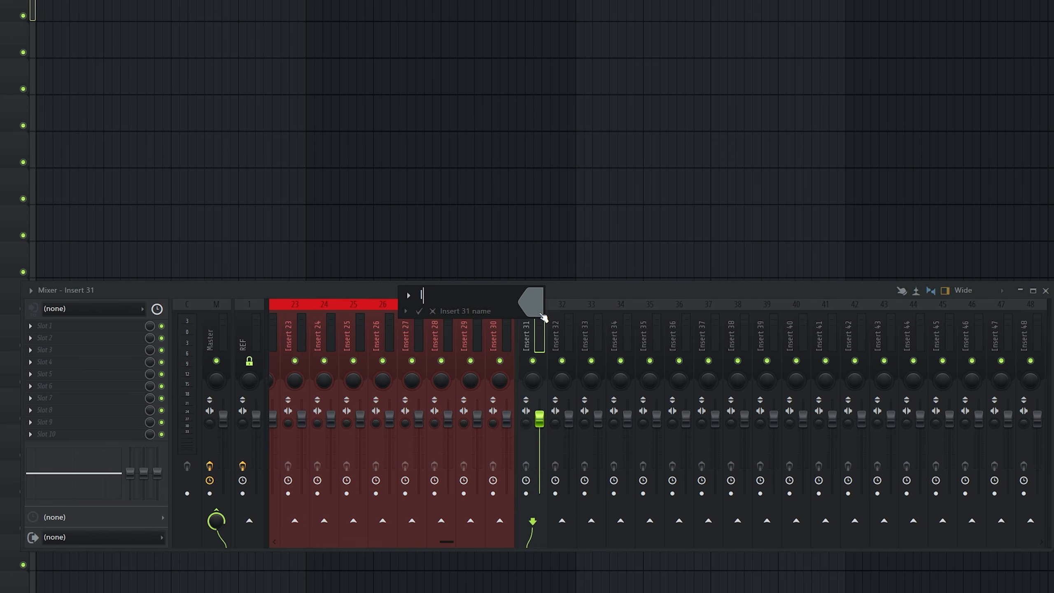
{"action": "type", "text": "LEAD BUS"}
{"action": "key", "text": "Return"}
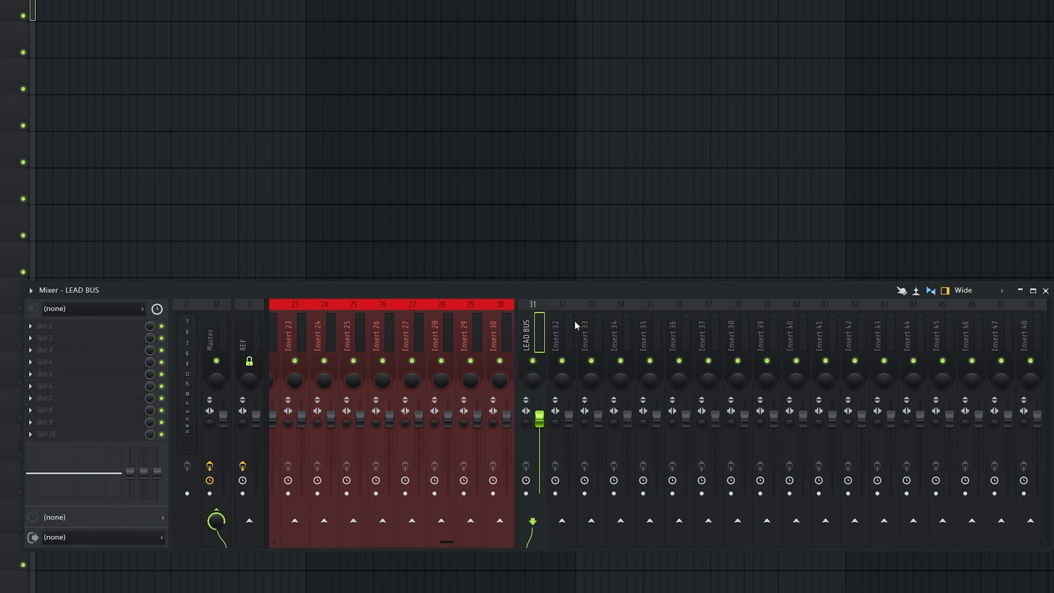
{"action": "left_click_drag", "start_coordinate": [575, 319], "coordinate": [686, 330]}
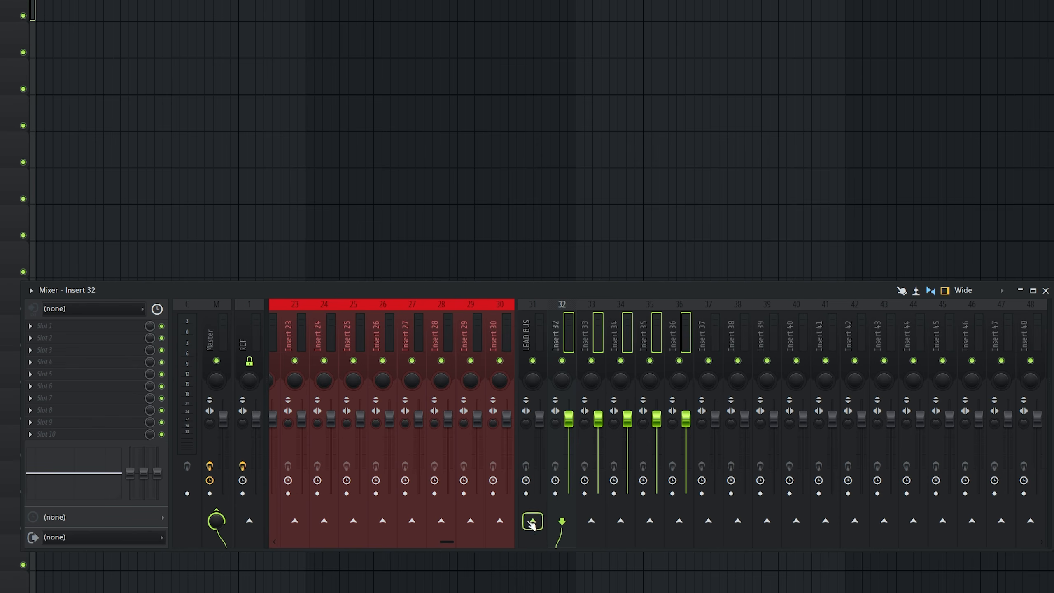
{"action": "left_click_drag", "start_coordinate": [600, 337], "coordinate": [527, 337]}
{"action": "left_click", "coordinate": [535, 364]}
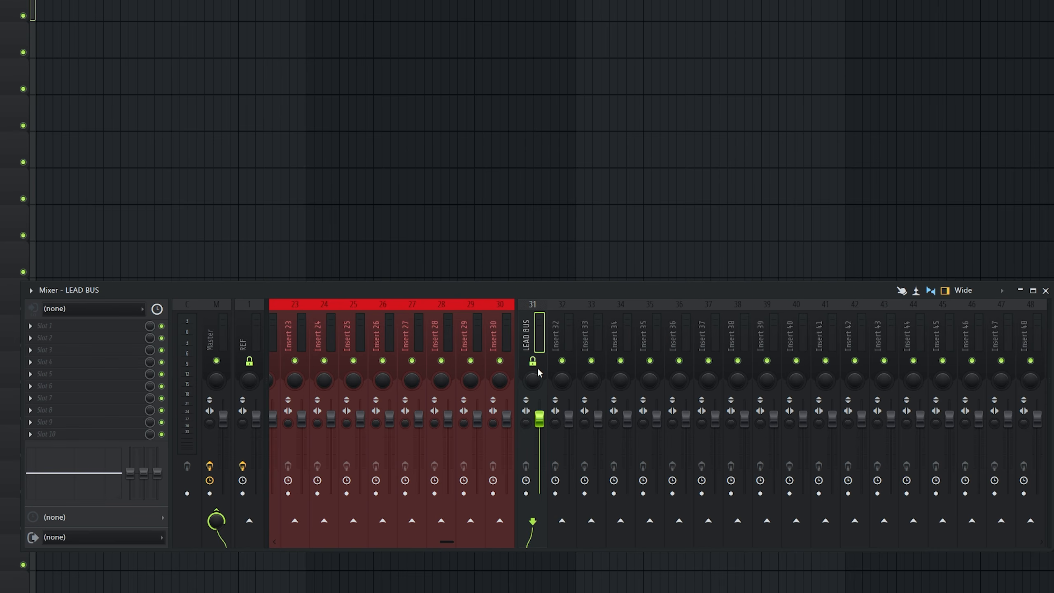
Rename Insert 32 as Synth 1 and Insert 33 as Synth 2.
{"action": "left_click", "coordinate": [563, 333]}
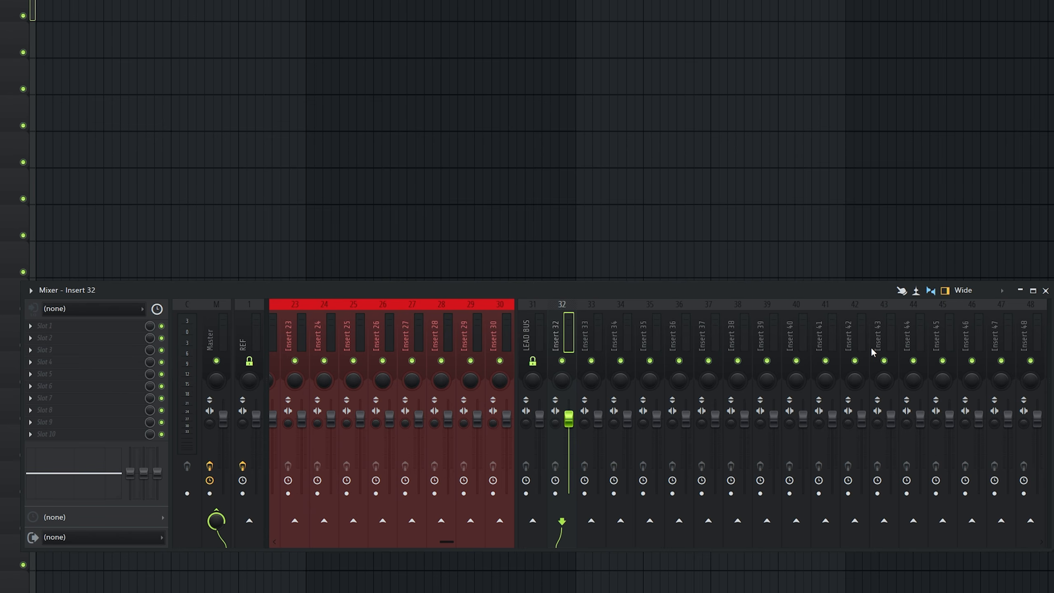
{"action": "key", "text": "F2"}
{"action": "type", "text": "Synth 1"}
{"action": "key", "text": "Return"}
{"action": "key", "text": "Right"}
{"action": "key", "text": "F2"}
{"action": "type", "text": "Synth 2"}
{"action": "key", "text": "Return"}
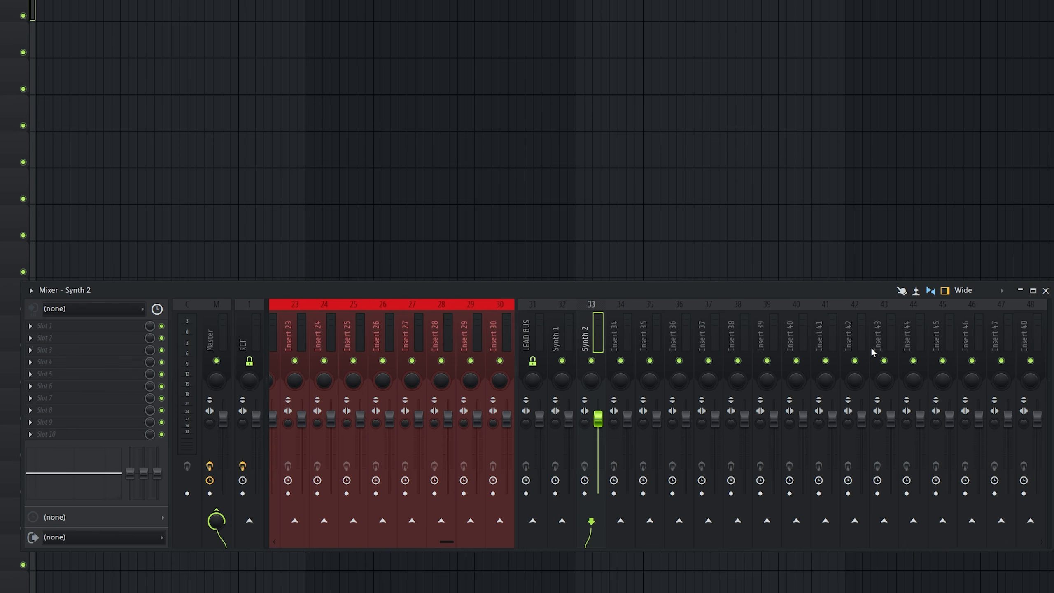
Route Synth 2 to LEAD BUS instead of the Master and add a separator at Insert 34.
{"action": "left_click", "coordinate": [533, 520]}
{"action": "left_click", "coordinate": [216, 521]}
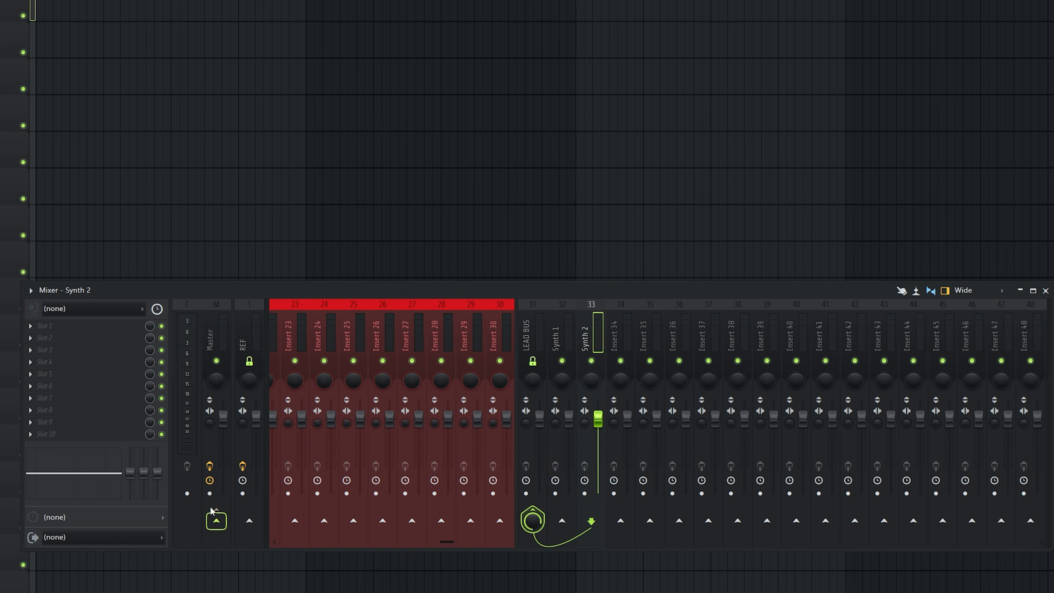
{"action": "right_click", "coordinate": [629, 332]}
{"action": "left_click", "coordinate": [668, 501]}
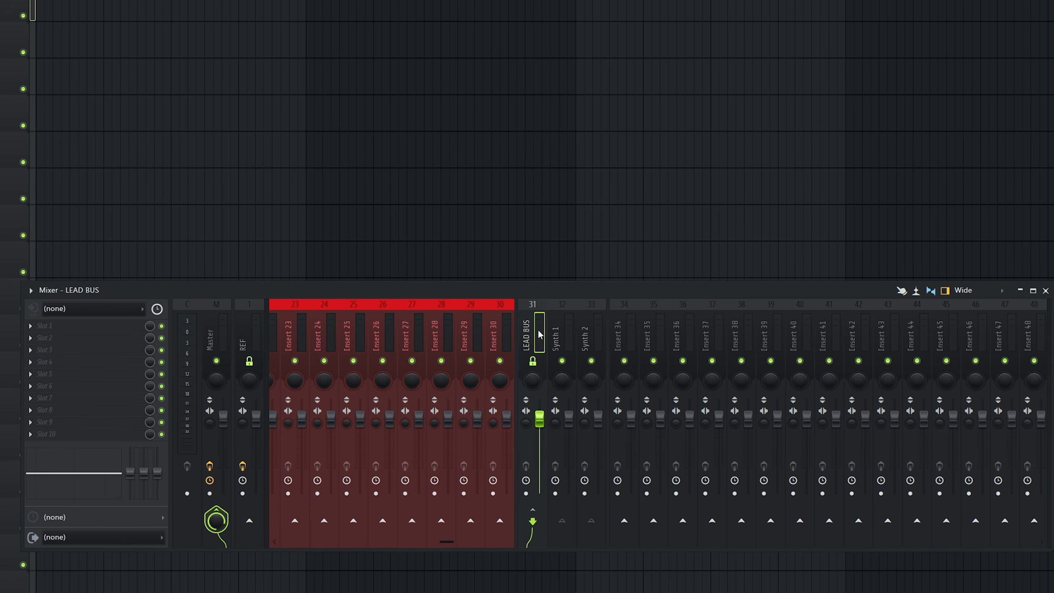
Color the LEAD BUS, Synth 1 and Synth 2 tracks blue.
{"action": "left_click", "coordinate": [563, 333], "text": "ctrl+shift"}
{"action": "left_click", "coordinate": [537, 326], "text": "ctrl+shift"}
{"action": "right_click", "coordinate": [575, 327]}
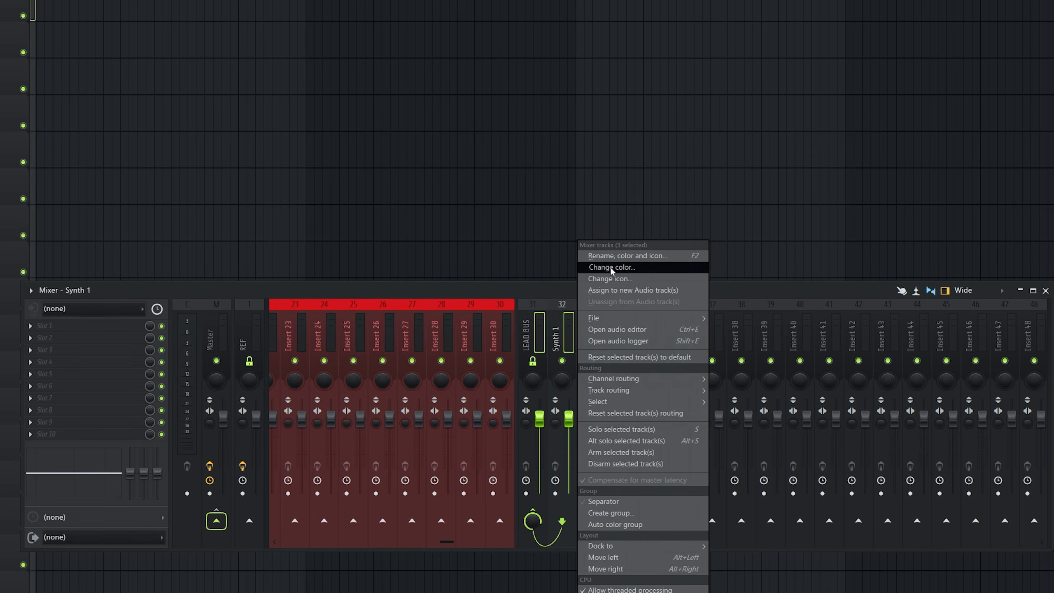
{"action": "left_click", "coordinate": [609, 267]}
{"action": "left_click", "coordinate": [699, 280]}
Duplicate the LEAD BUS, Synth 1 and Synth 2 tracks onto tracks 34 to 36 and route the copied synths to the copied bus.
{"action": "right_click", "coordinate": [458, 329]}
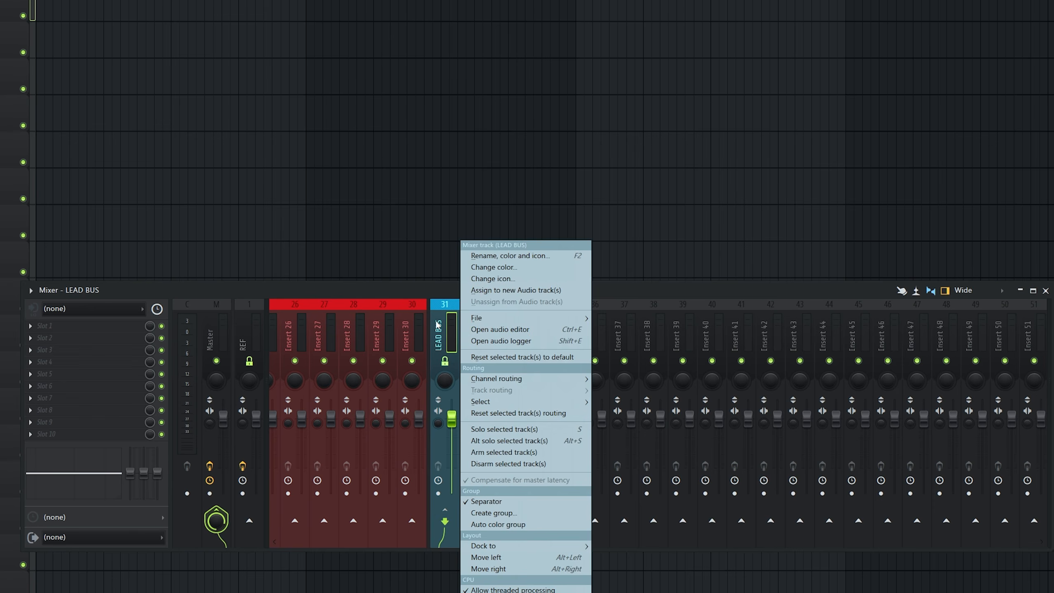
{"action": "left_click", "coordinate": [451, 329]}
{"action": "left_click", "coordinate": [477, 327], "text": "ctrl+shift"}
{"action": "left_click", "coordinate": [506, 328], "text": "ctrl+shift"}
{"action": "right_click", "coordinate": [451, 320]}
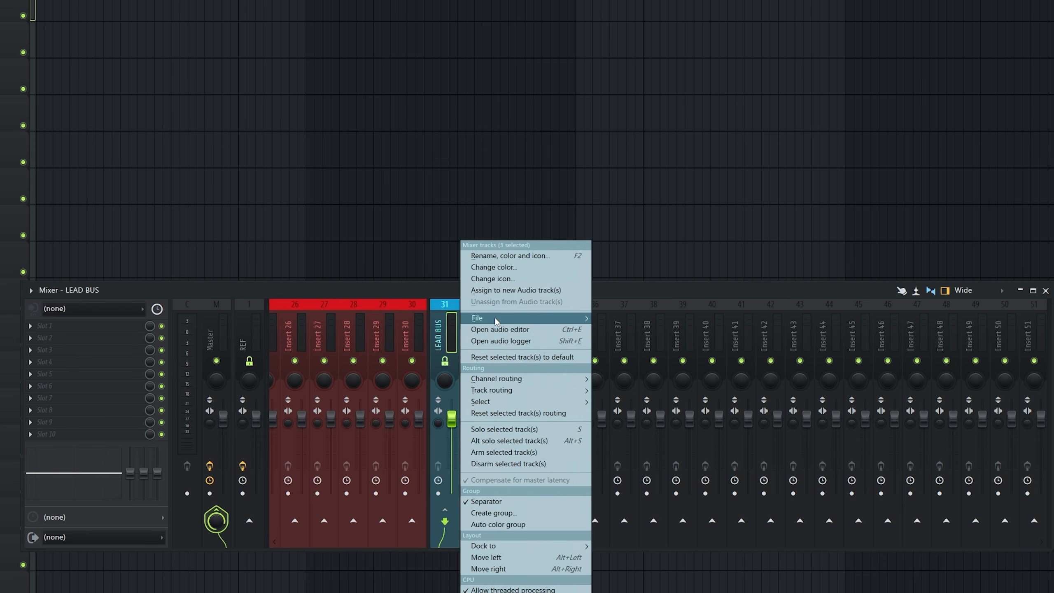
{"action": "mouse_move", "coordinate": [497, 320]}
{"action": "left_click", "coordinate": [473, 341]}
{"action": "right_click", "coordinate": [473, 345]}
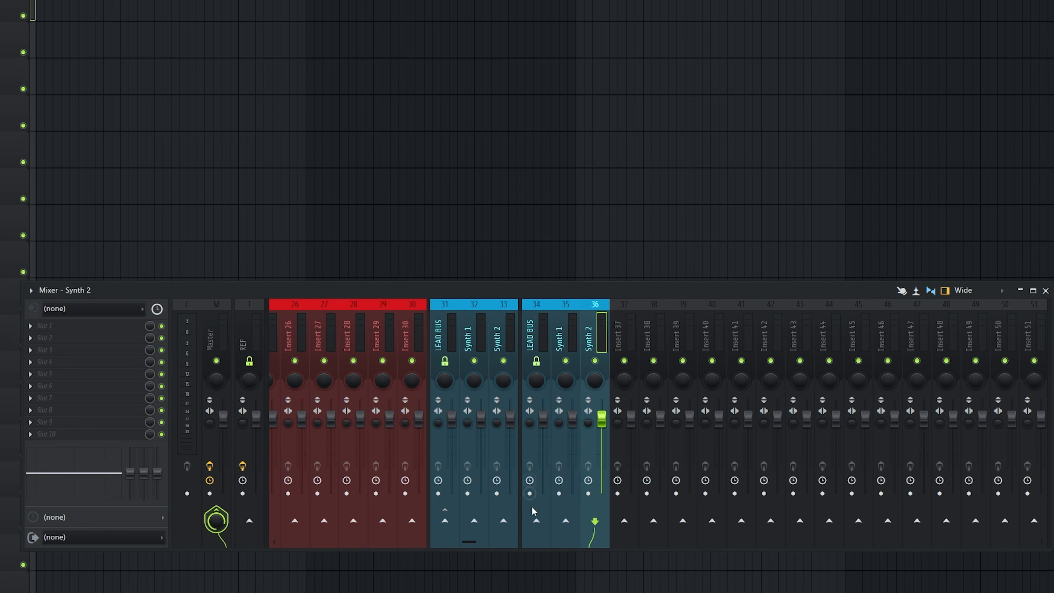
{"action": "left_click", "coordinate": [537, 521]}
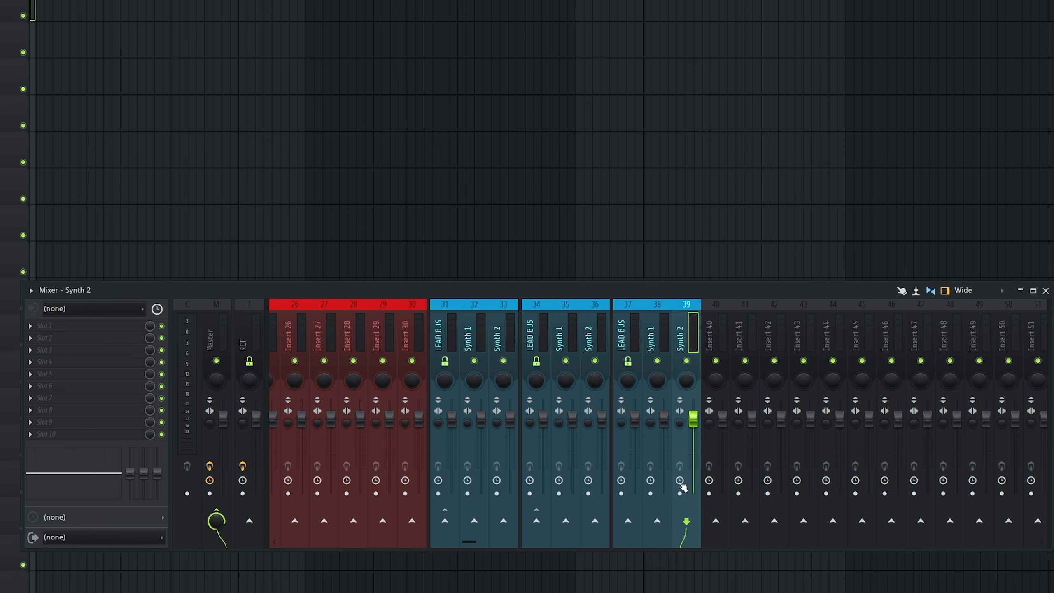
Route Synth 2 on track 39 to the LEAD BUS on track 37 instead of the Master.
{"action": "left_click", "coordinate": [628, 521]}
{"action": "left_click", "coordinate": [657, 502]}
{"action": "left_click", "coordinate": [628, 521]}
{"action": "left_click", "coordinate": [216, 521]}
{"action": "left_click", "coordinate": [596, 319]}
{"action": "left_click_drag", "start_coordinate": [597, 319], "coordinate": [692, 337]}
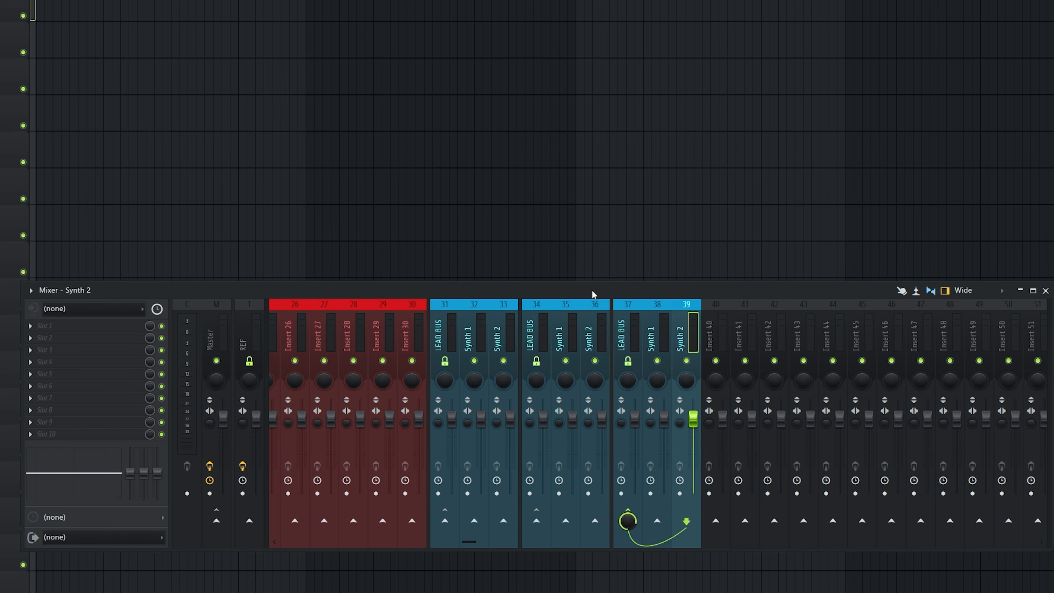
Add a separator at Insert 40 and rename the track as DROP BUS.
{"action": "scroll", "coordinate": [609, 325], "scroll_direction": "right", "scroll_amount": 6}
{"action": "right_click", "coordinate": [610, 325]}
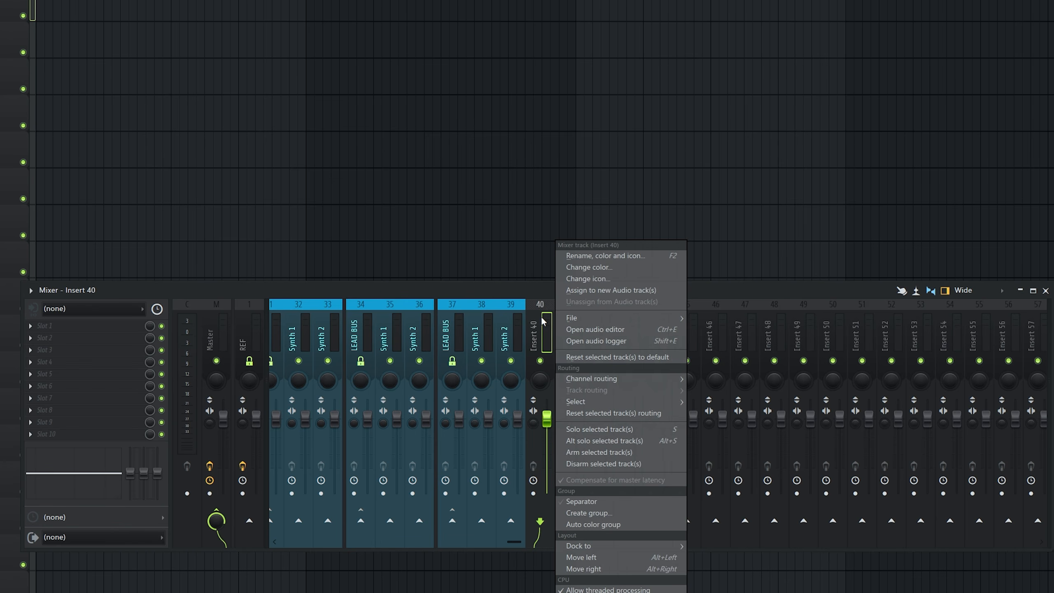
{"action": "left_click", "coordinate": [611, 493]}
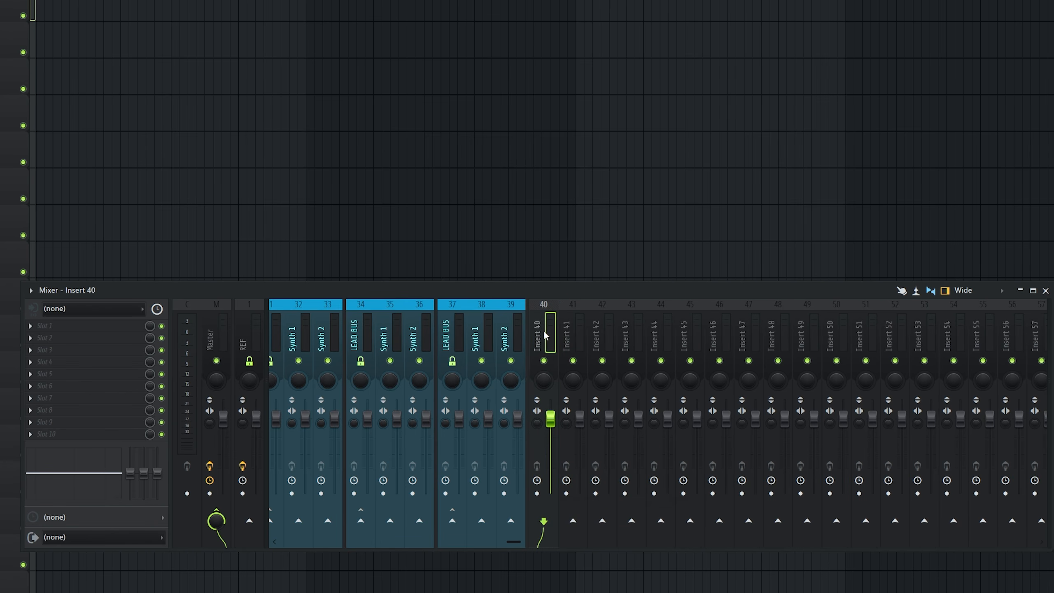
{"action": "type", "text": "DR"}
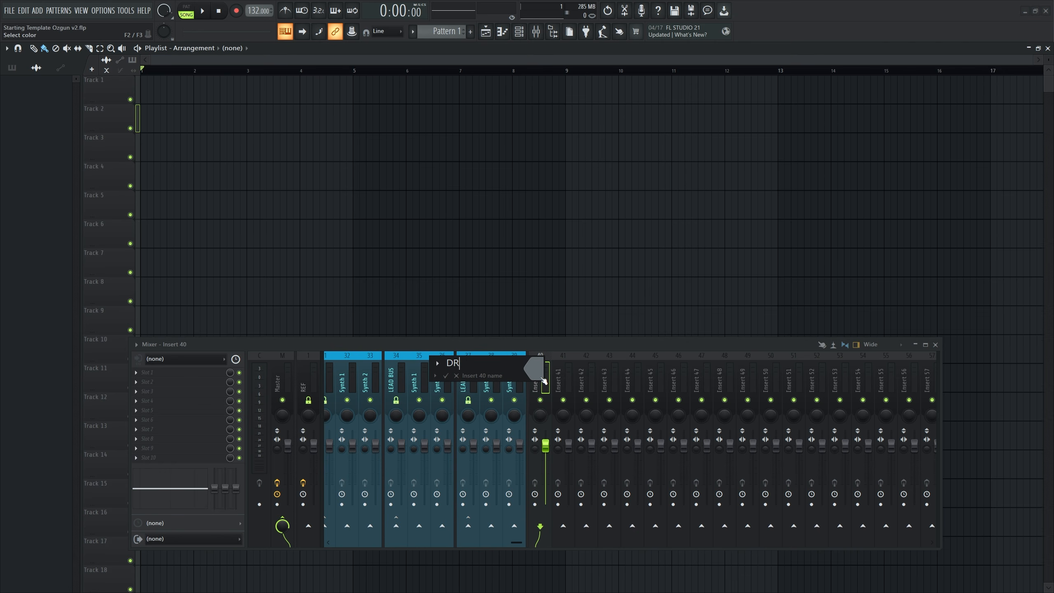
{"action": "type", "text": "OP BUS"}
{"action": "key", "text": "Return"}
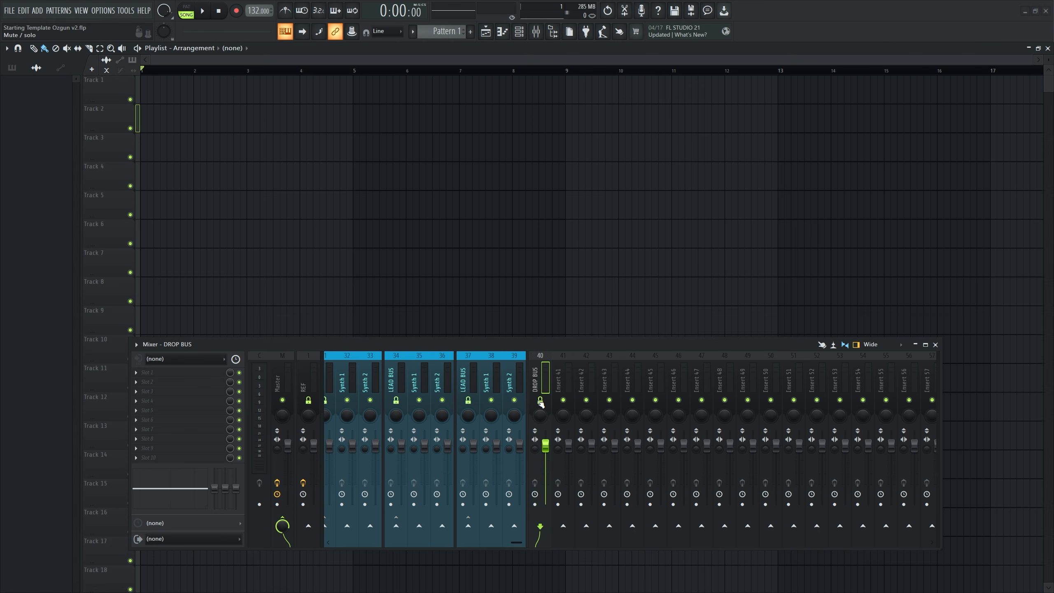
Add a separator at Insert 51 to close the drop group.
{"action": "left_click_drag", "start_coordinate": [726, 383], "coordinate": [762, 384]}
{"action": "right_click", "coordinate": [801, 379]}
{"action": "left_click", "coordinate": [811, 402]}
Color all the tracks from DROP BUS to Insert 50 lime green.
{"action": "right_click", "coordinate": [686, 379]}
{"action": "left_click", "coordinate": [728, 336]}
{"action": "left_click", "coordinate": [775, 337]}
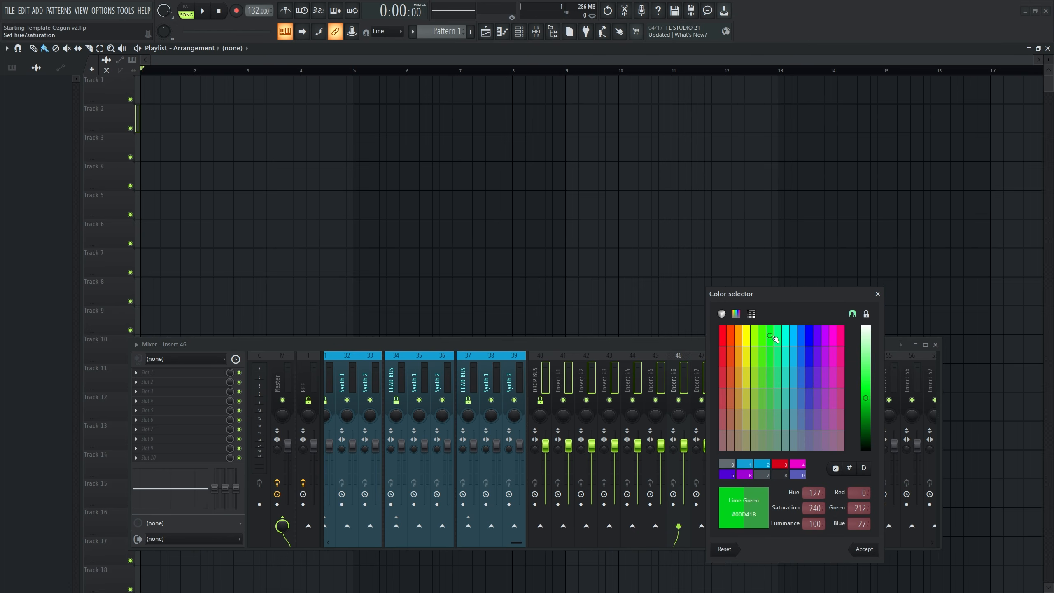
{"action": "left_click", "coordinate": [864, 550]}
Route Insert 41 through Insert 50 to the DROP BUS track only.
{"action": "left_click_drag", "start_coordinate": [777, 374], "coordinate": [570, 378]}
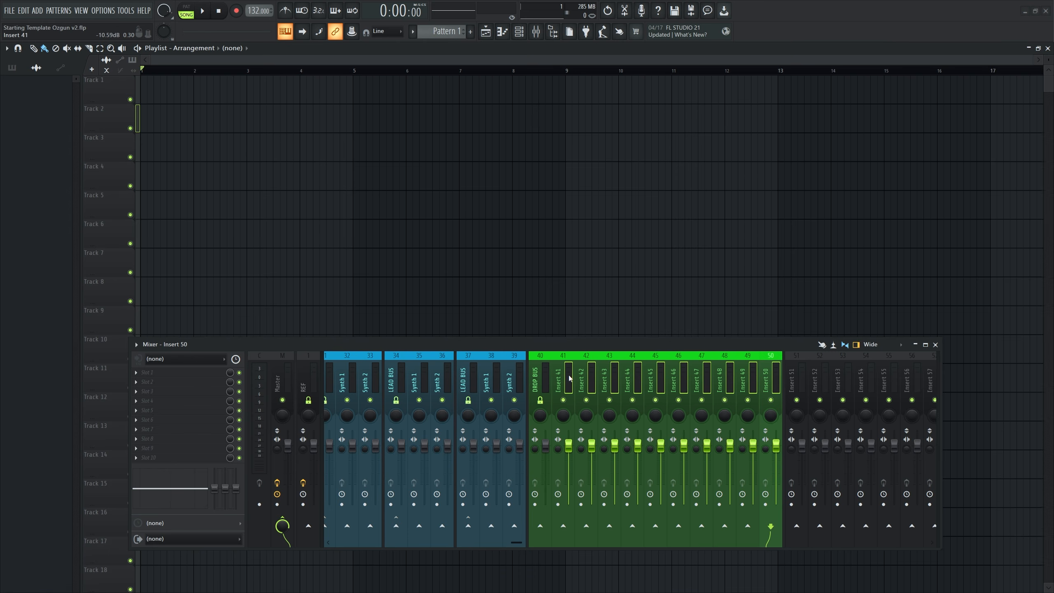
{"action": "right_click", "coordinate": [540, 526]}
{"action": "left_click", "coordinate": [564, 545]}
{"action": "left_click_drag", "start_coordinate": [561, 379], "coordinate": [539, 382]}
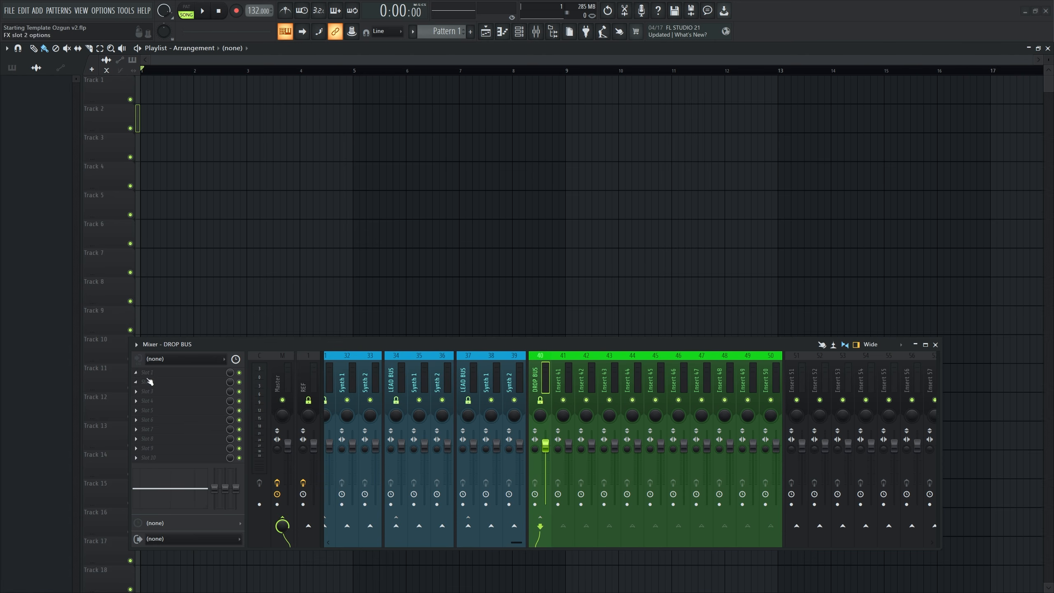
{"action": "scroll", "coordinate": [554, 372], "scroll_direction": "left", "scroll_amount": 5}
{"action": "scroll", "coordinate": [554, 372], "scroll_direction": "left", "scroll_amount": 3}
{"action": "left_click", "coordinate": [440, 376]}
{"action": "scroll", "coordinate": [581, 368], "scroll_direction": "right", "scroll_amount": 8}
{"action": "left_click", "coordinate": [136, 373]}
{"action": "left_click_drag", "start_coordinate": [161, 410], "coordinate": [358, 408]}
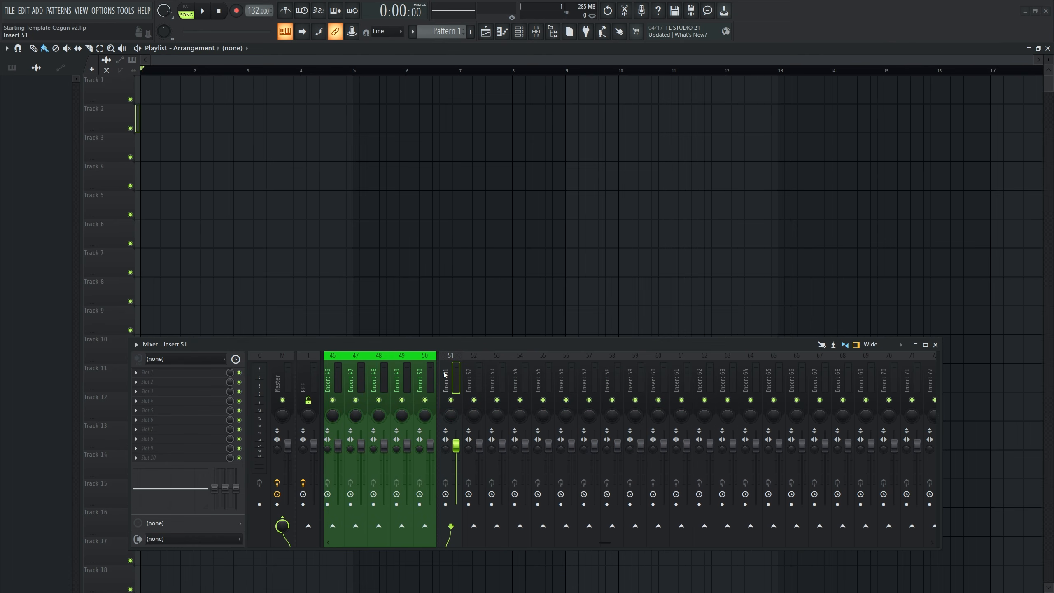
Rename Insert 51 as BREAK BUS and save the project.
{"action": "double_click", "coordinate": [444, 373]}
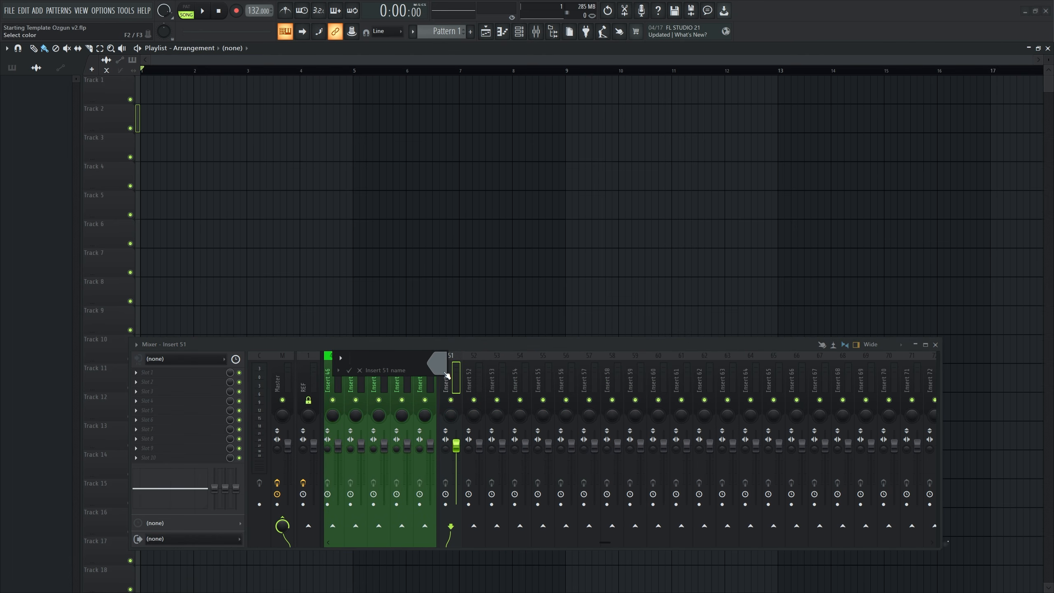
{"action": "type", "text": "BREAK BUS"}
{"action": "key", "text": "Return"}
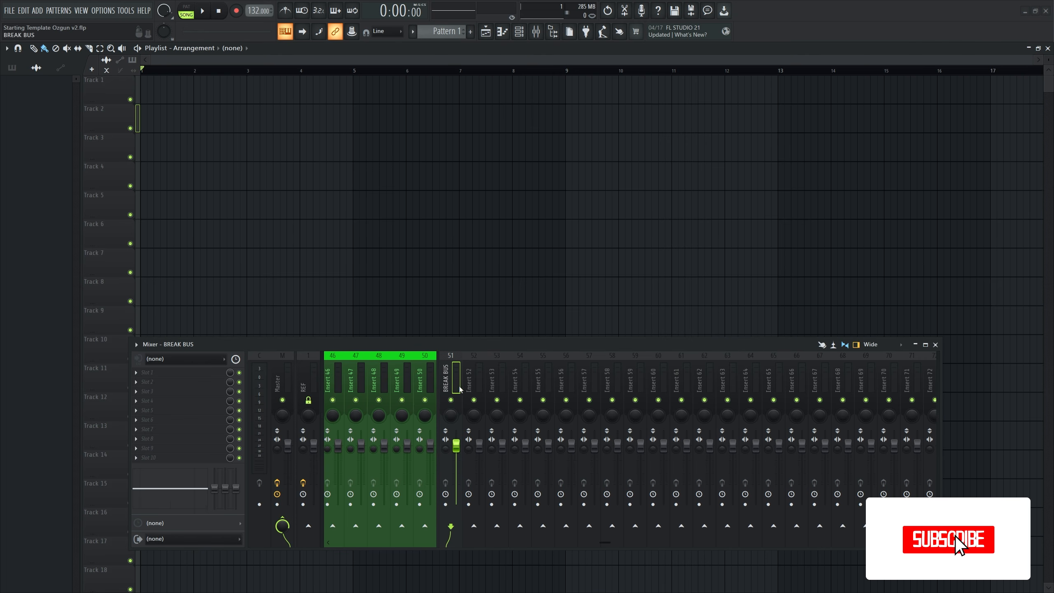
{"action": "key", "text": "ctrl+s"}
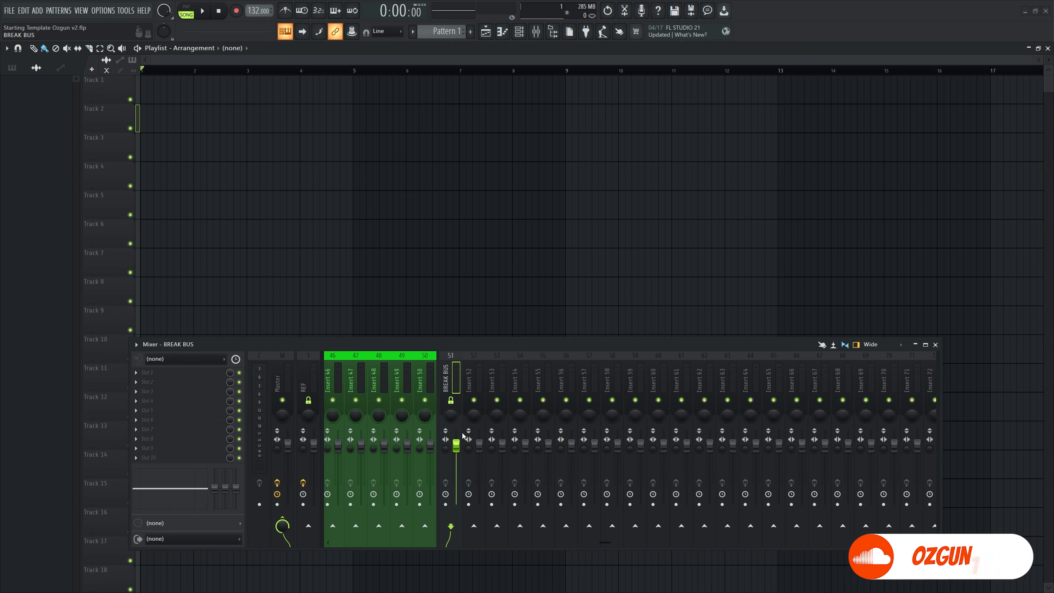
Lower the BREAK BUS volume to 46% and reset the fader to its default level.
{"action": "left_click_drag", "start_coordinate": [456, 446], "coordinate": [456, 477]}
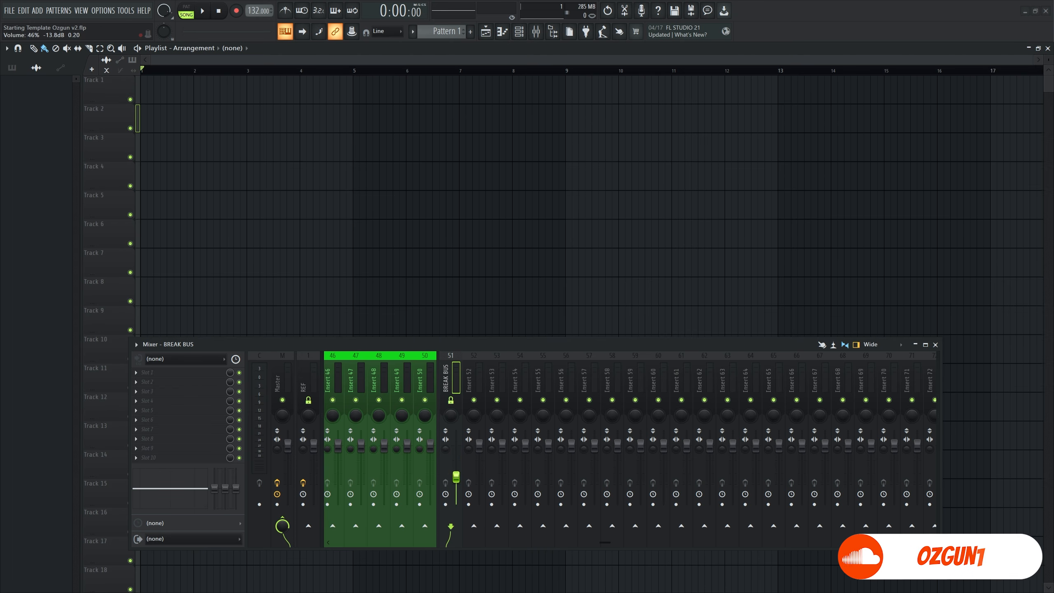
{"action": "left_click", "coordinate": [457, 478], "text": "alt"}
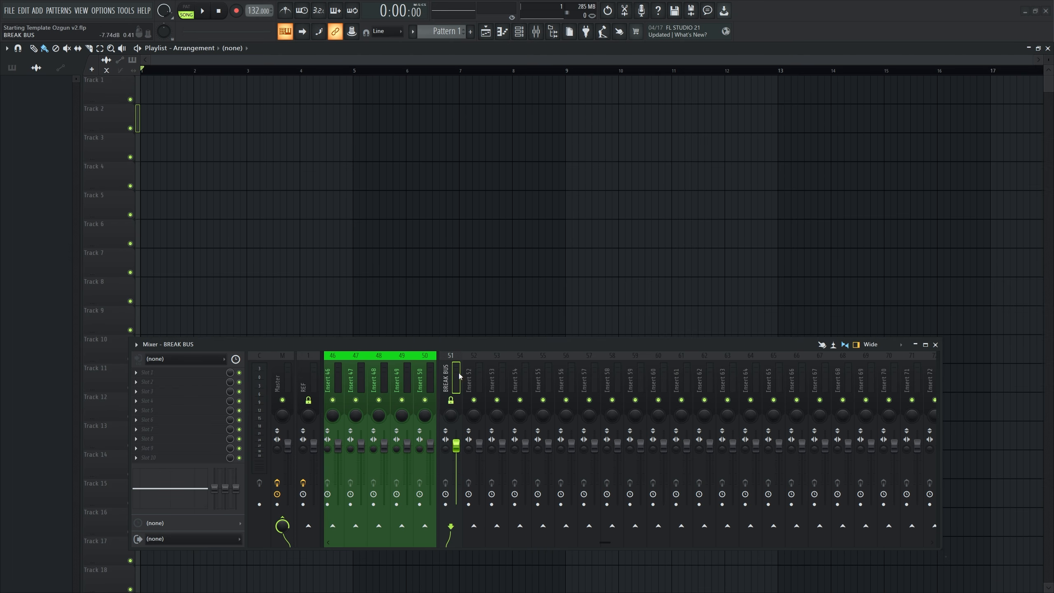
Rename Insert 52 as Reese Bass, Insert 53 as Arp and Insert 54 as Pad.
{"action": "left_click", "coordinate": [473, 371]}
{"action": "double_click", "coordinate": [473, 371]}
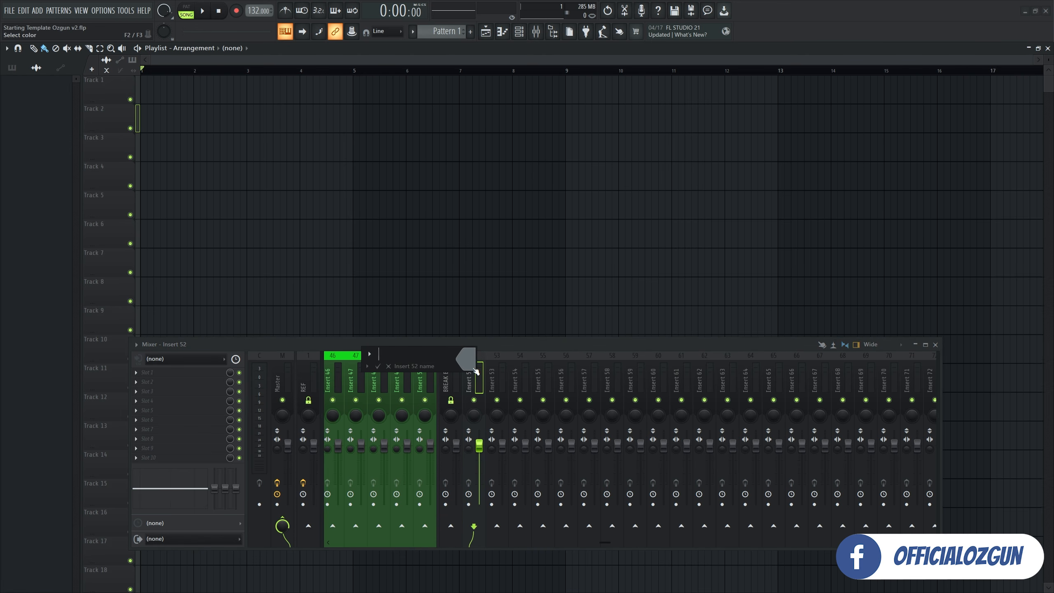
{"action": "type", "text": "Voca"}
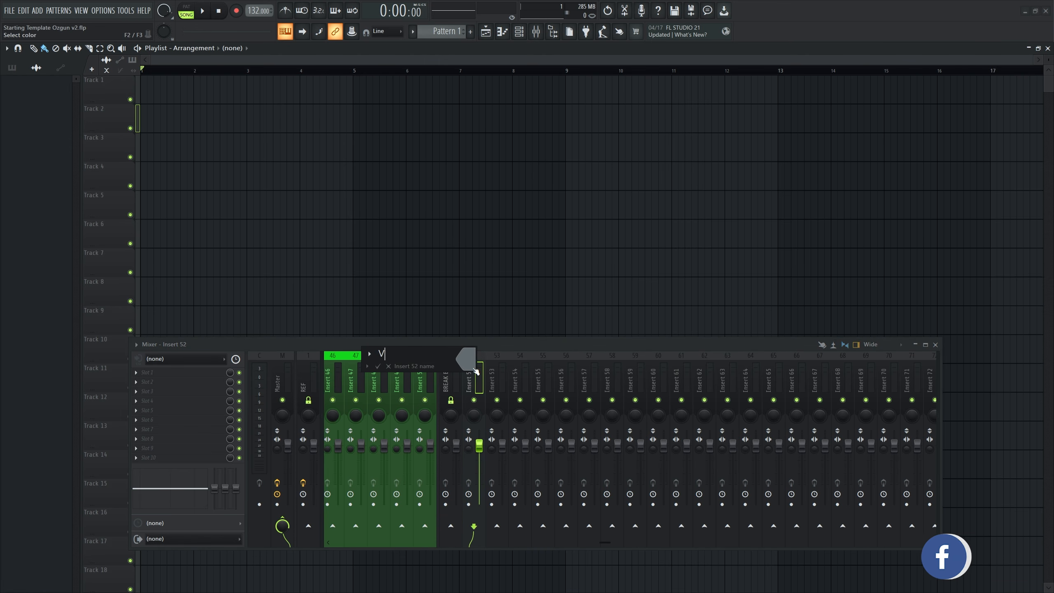
{"action": "key", "text": "BackSpace"}
{"action": "key", "text": "BackSpace"}
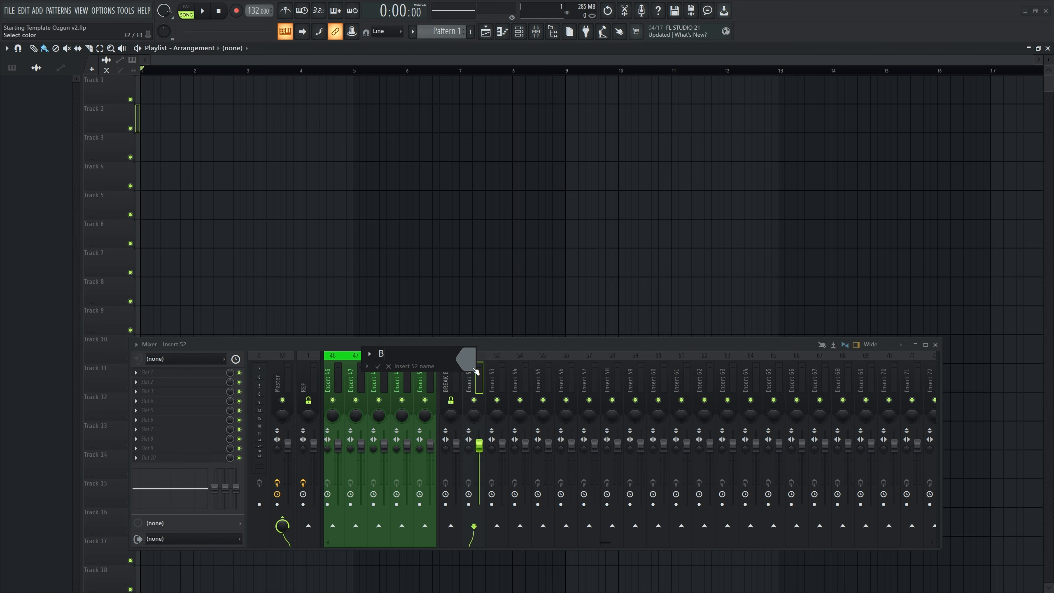
{"action": "type", "text": "se Bass"}
{"action": "key", "text": "Tab"}
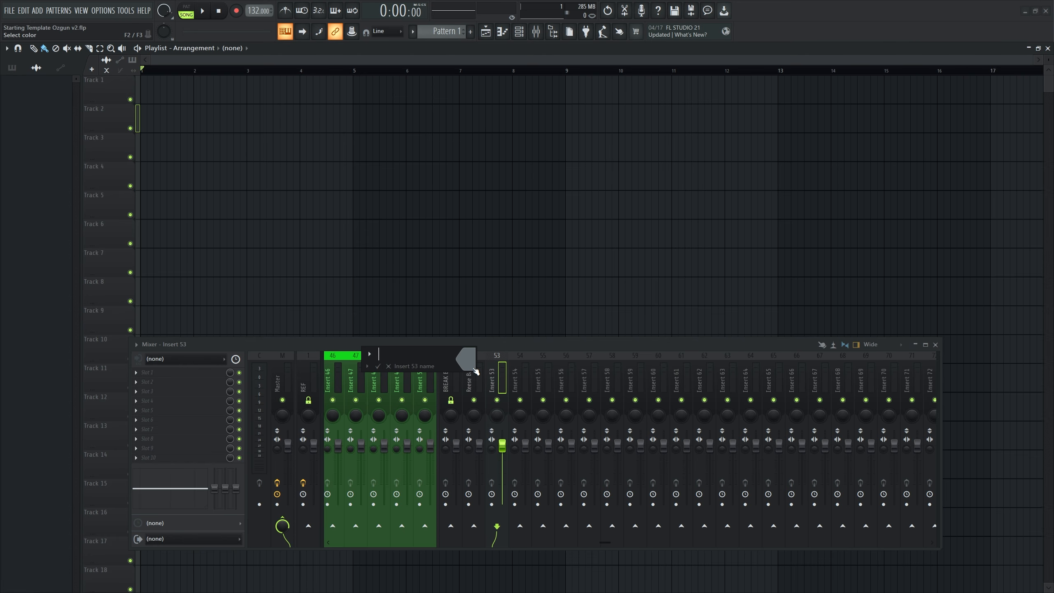
{"action": "type", "text": "Arp"}
{"action": "key", "text": "Tab"}
{"action": "type", "text": "Pad"}
{"action": "key", "text": "Return"}
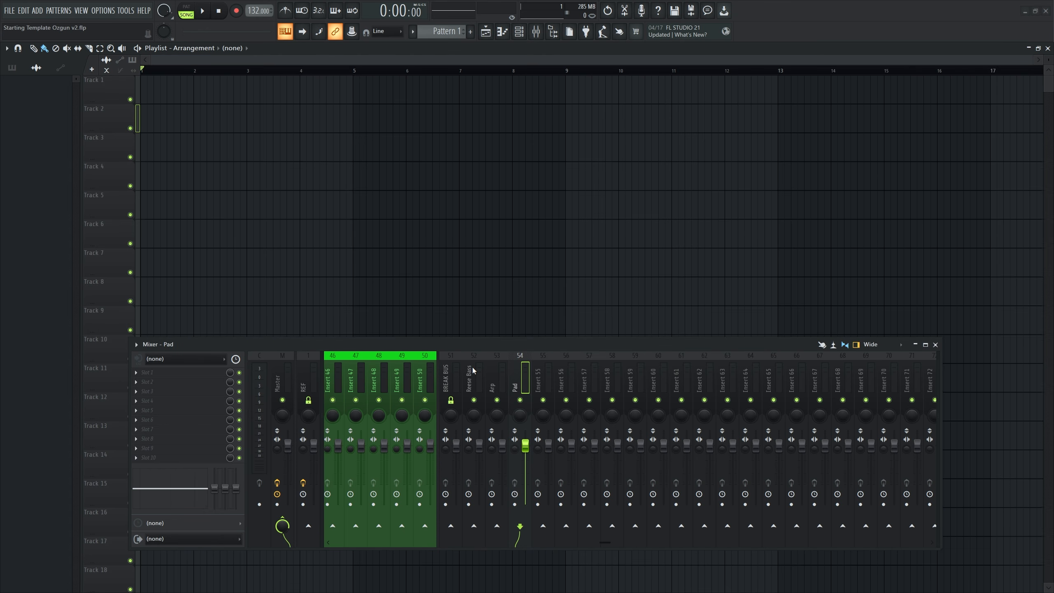
Add a separator between Insert 60 and Insert 61 to close off the break group.
{"action": "key", "text": "Right"}
{"action": "left_click_drag", "start_coordinate": [524, 372], "coordinate": [660, 372]}
{"action": "right_click", "coordinate": [679, 391]}
{"action": "left_click", "coordinate": [723, 511]}
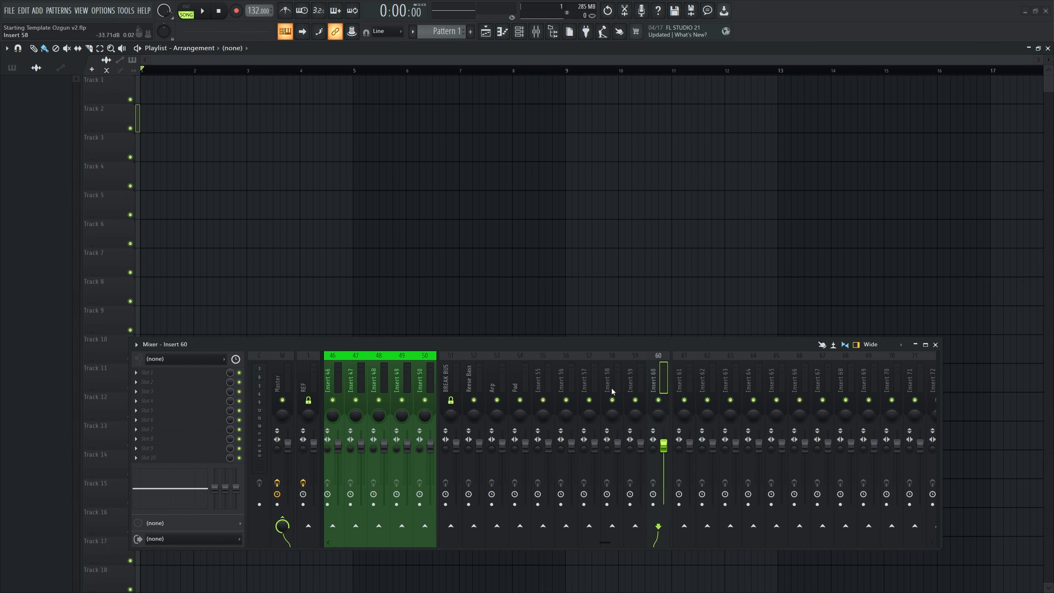
Color all the tracks from BREAK BUS to Insert 60 yellow (#D4D400).
{"action": "right_click", "coordinate": [668, 372]}
{"action": "left_click", "coordinate": [692, 330]}
{"action": "left_click", "coordinate": [710, 346]}
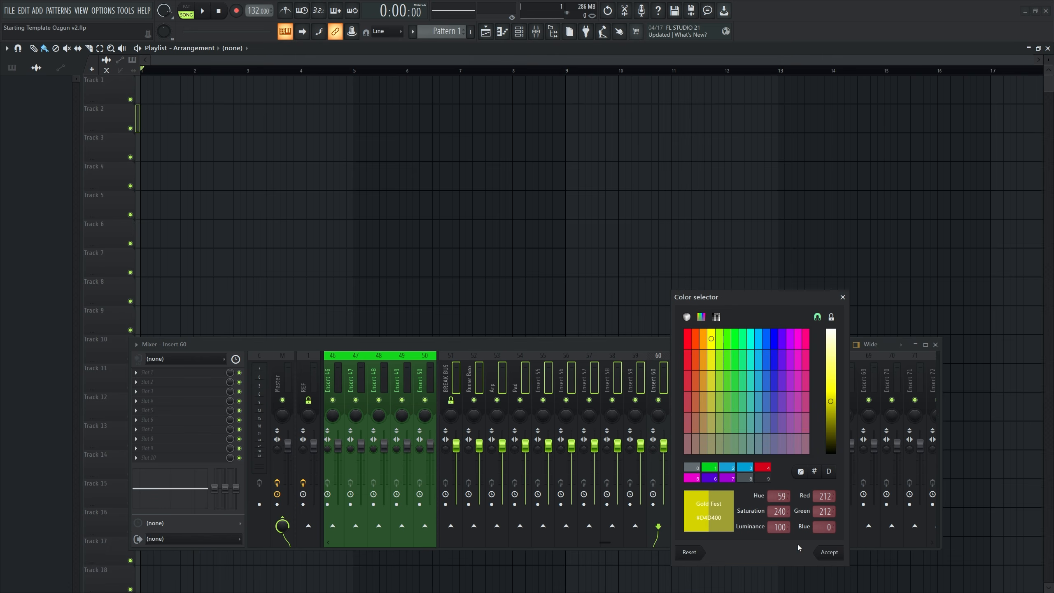
{"action": "left_click", "coordinate": [829, 553]}
Route Reese Bass through Insert 60 to the BREAK BUS track only.
{"action": "left_click", "coordinate": [456, 377], "text": "ctrl+shift"}
{"action": "right_click", "coordinate": [451, 526]}
{"action": "left_click", "coordinate": [477, 532]}
{"action": "left_click", "coordinate": [458, 371]}
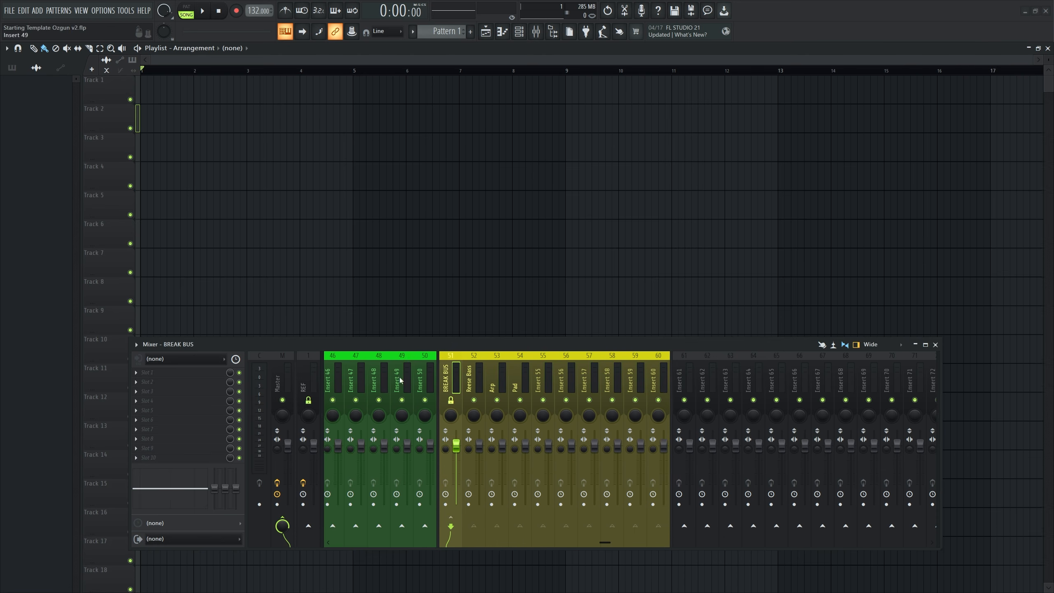
Copy the Fruity soft clipper from DROP BUS to BREAK BUS and close the plugin window.
{"action": "left_click", "coordinate": [136, 373]}
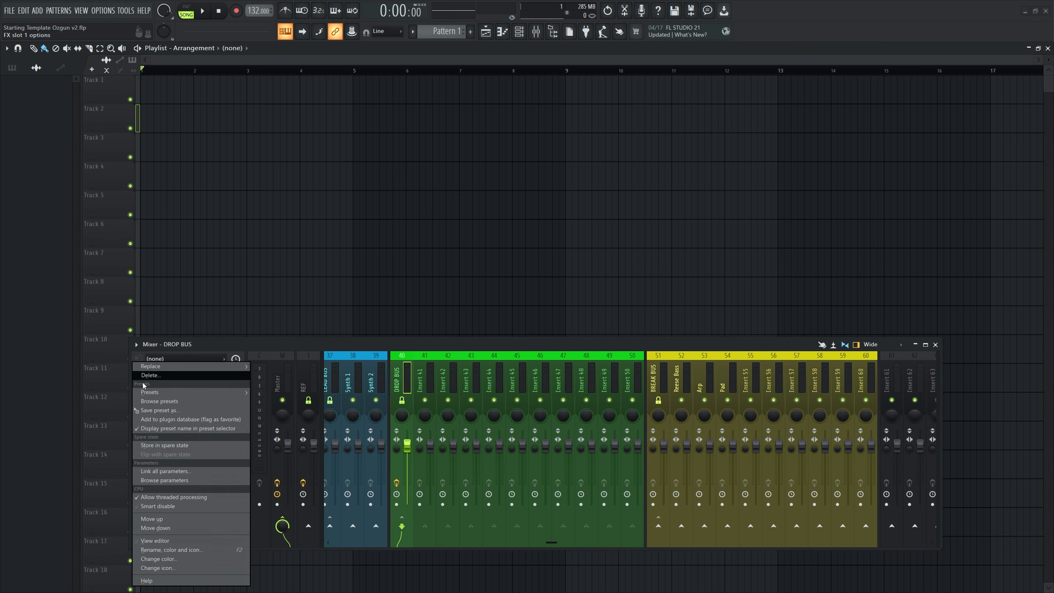
{"action": "left_click_drag", "start_coordinate": [146, 411], "coordinate": [660, 399]}
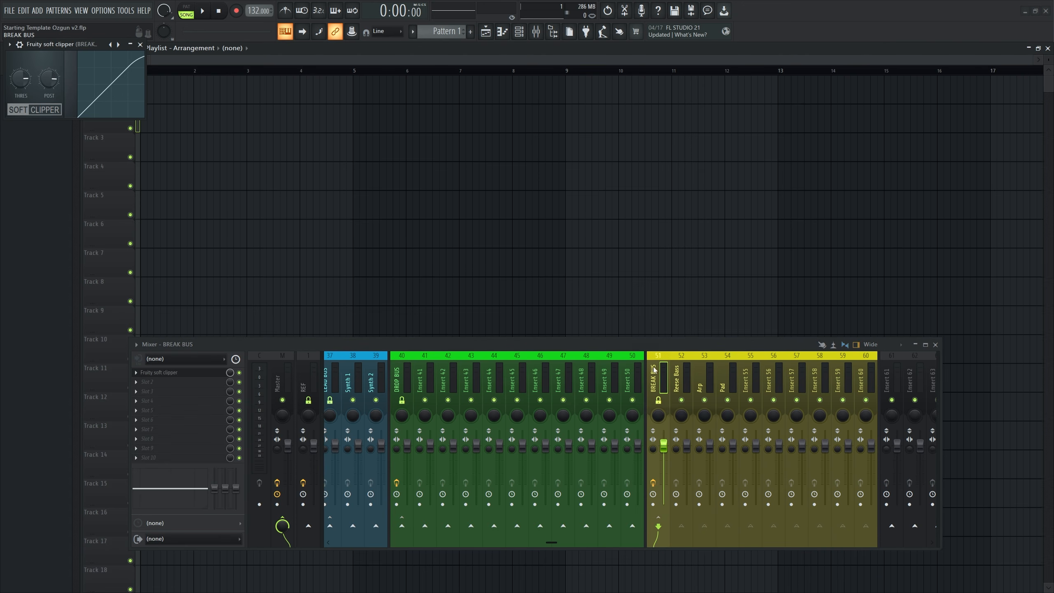
{"action": "left_click", "coordinate": [141, 45]}
{"action": "scroll", "coordinate": [521, 361], "scroll_direction": "down", "scroll_amount": 5}
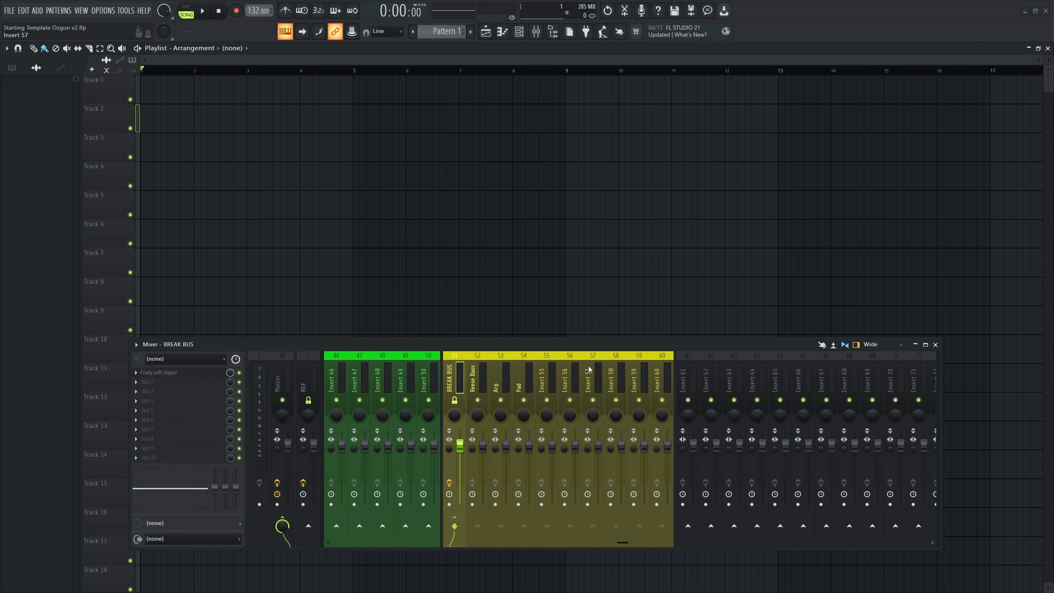
{"action": "mouse_move", "coordinate": [387, 445]}
{"action": "left_mouse_down"}
{"action": "mouse_move", "coordinate": [387, 505]}
{"action": "mouse_move", "coordinate": [386, 443]}
{"action": "left_mouse_up"}
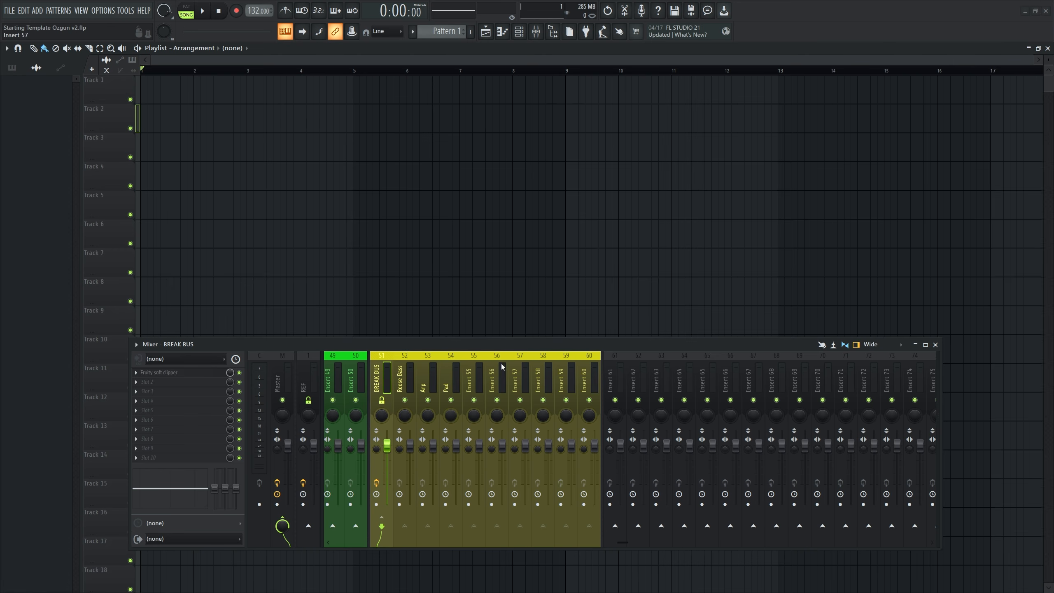
Rename Insert 61, the first track after the yellow break group, as VOX.
{"action": "left_click", "coordinate": [617, 374]}
{"action": "scroll", "coordinate": [727, 366], "scroll_direction": "down", "scroll_amount": 3}
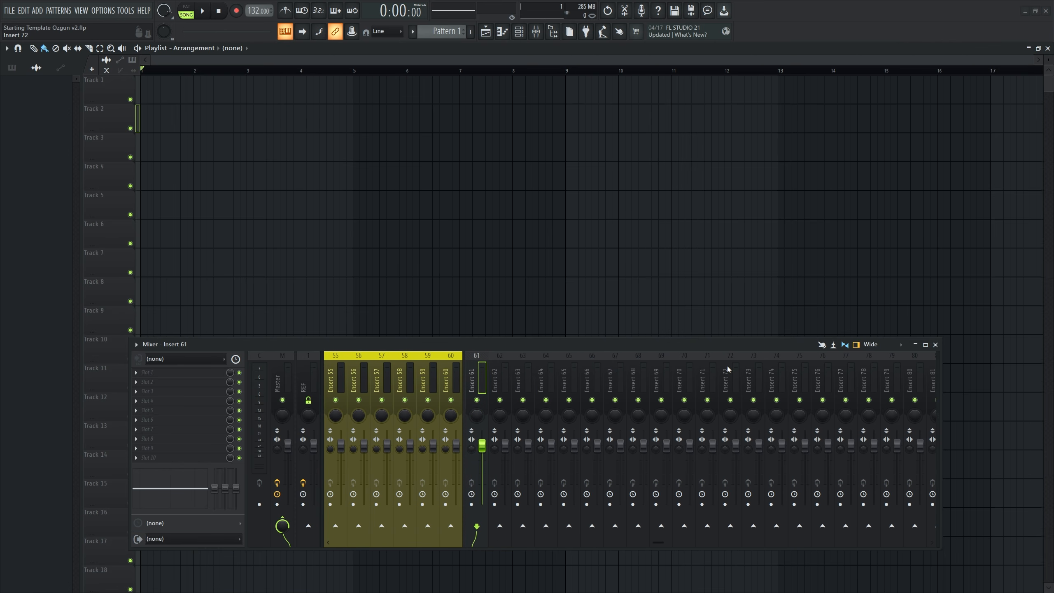
{"action": "key", "text": "F2"}
{"action": "type", "text": "V"}
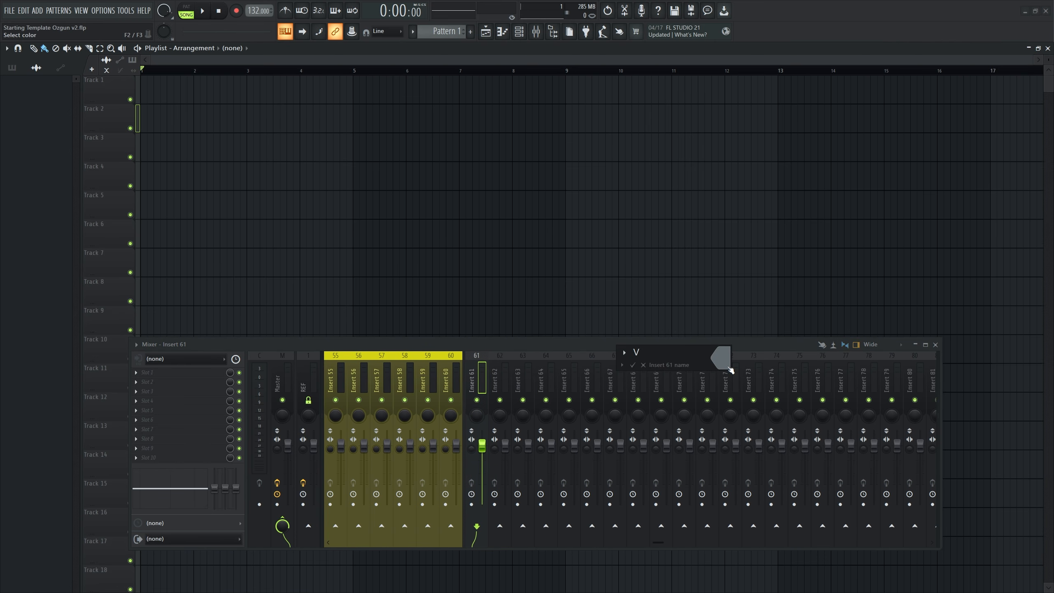
{"action": "type", "text": "OX"}
{"action": "key", "text": "Return"}
Rename Insert 62 as Main Vox and Insert 63 as Backing Vox.
{"action": "key", "text": "Right"}
{"action": "key", "text": "F2"}
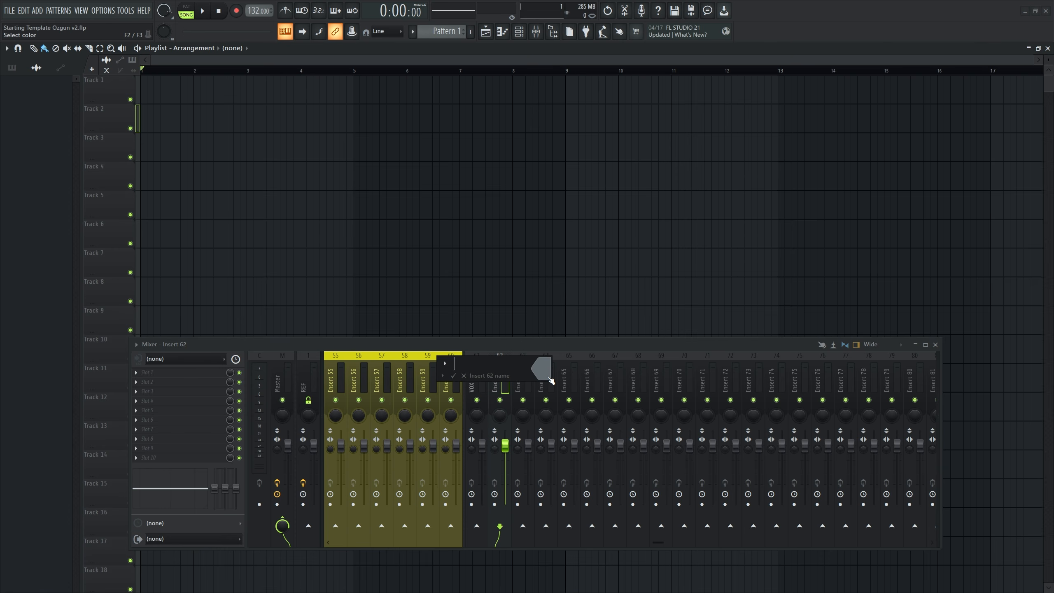
{"action": "type", "text": "Main"}
{"action": "key", "text": "Return"}
{"action": "key", "text": "Right"}
{"action": "key", "text": "F2"}
{"action": "type", "text": "Backing Vox"}
{"action": "key", "text": "Return"}
{"action": "key", "text": "Right"}
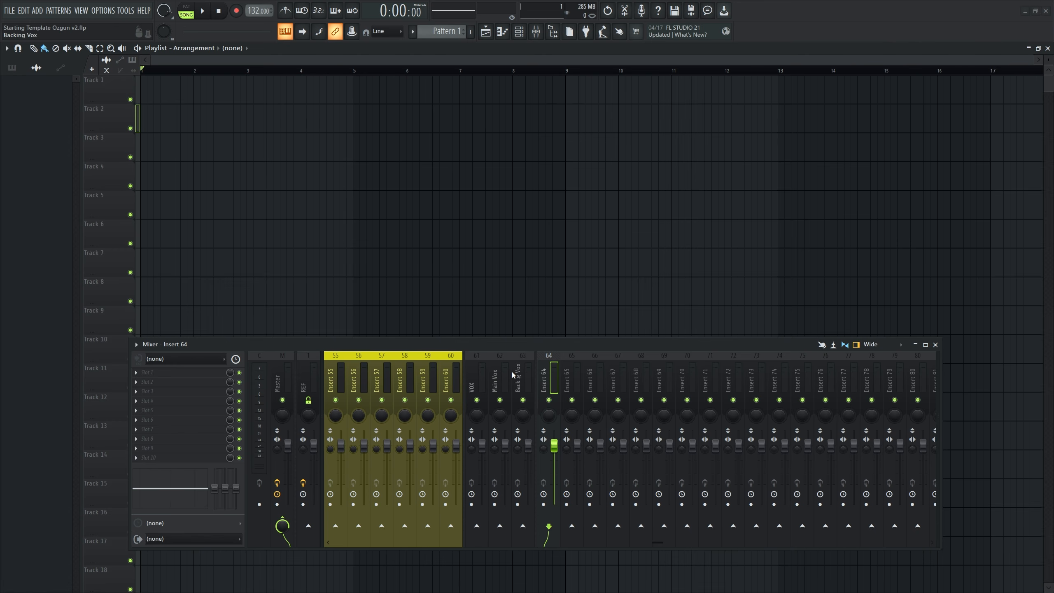
Route the Main Vox and Backing Vox tracks to the VOX track only.
{"action": "left_click_drag", "start_coordinate": [478, 371], "coordinate": [642, 389]}
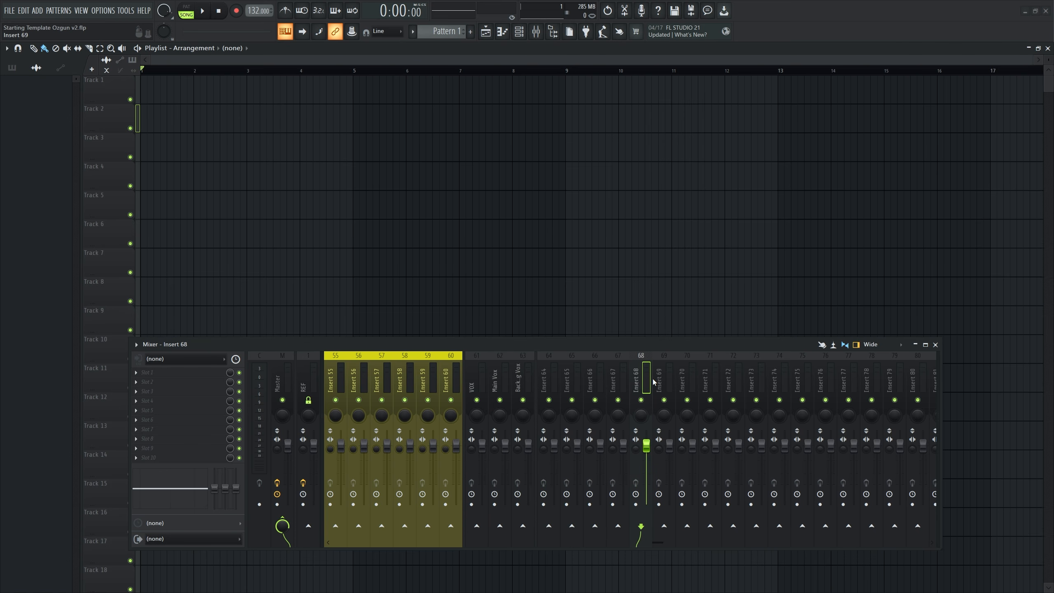
{"action": "left_click_drag", "start_coordinate": [652, 380], "coordinate": [528, 385]}
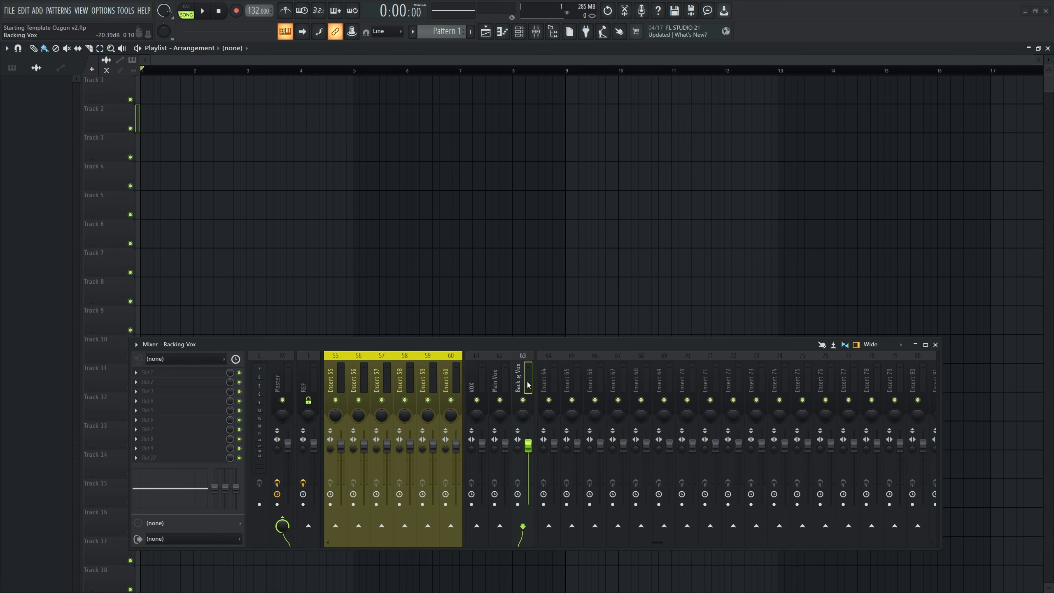
{"action": "left_click", "coordinate": [476, 415]}
{"action": "left_click", "coordinate": [494, 415]}
{"action": "right_click", "coordinate": [477, 526]}
{"action": "left_click", "coordinate": [490, 534]}
{"action": "left_click", "coordinate": [282, 525]}
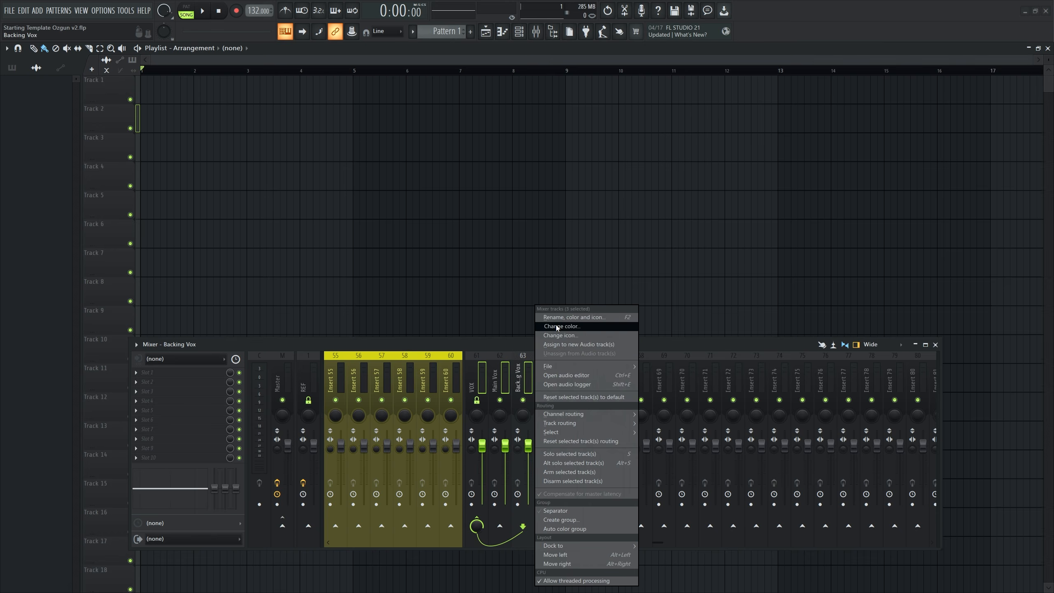
Color the VOX, Main Vox and Backing Vox tracks light blue.
{"action": "left_click", "coordinate": [556, 326]}
{"action": "left_click", "coordinate": [625, 337]}
{"action": "left_click", "coordinate": [694, 551]}
{"action": "left_click", "coordinate": [485, 379]}
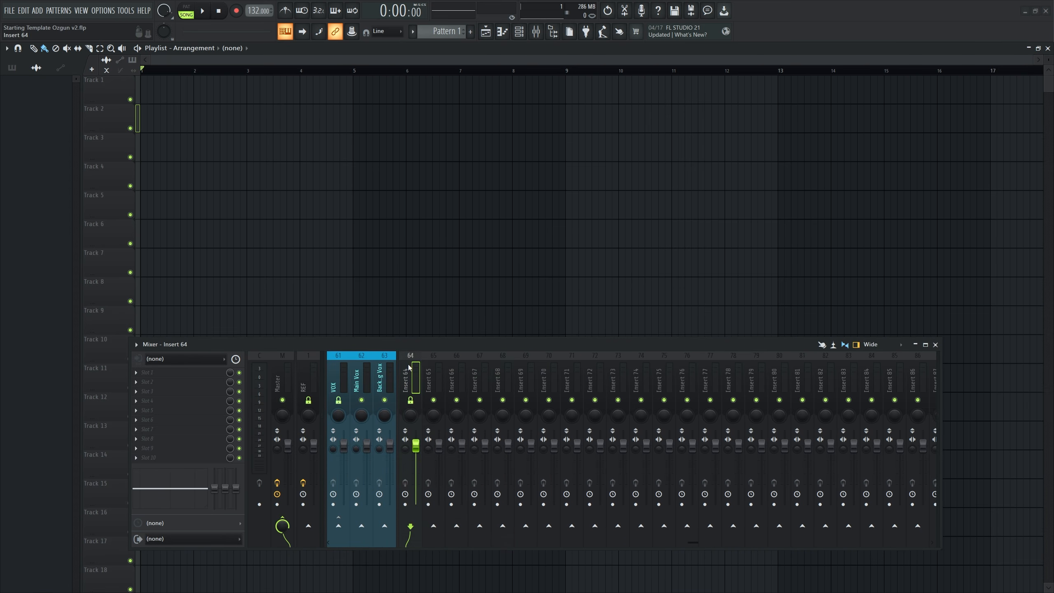
Rename Insert 64, the first track after the vocal group, as FX BUS.
{"action": "double_click", "coordinate": [409, 366]}
{"action": "type", "text": "FX BUS"}
{"action": "key", "text": "Return"}
Rename Insert 65 as Sweeps and Insert 66 as Risers.
{"action": "key", "text": "Right"}
{"action": "key", "text": "F2"}
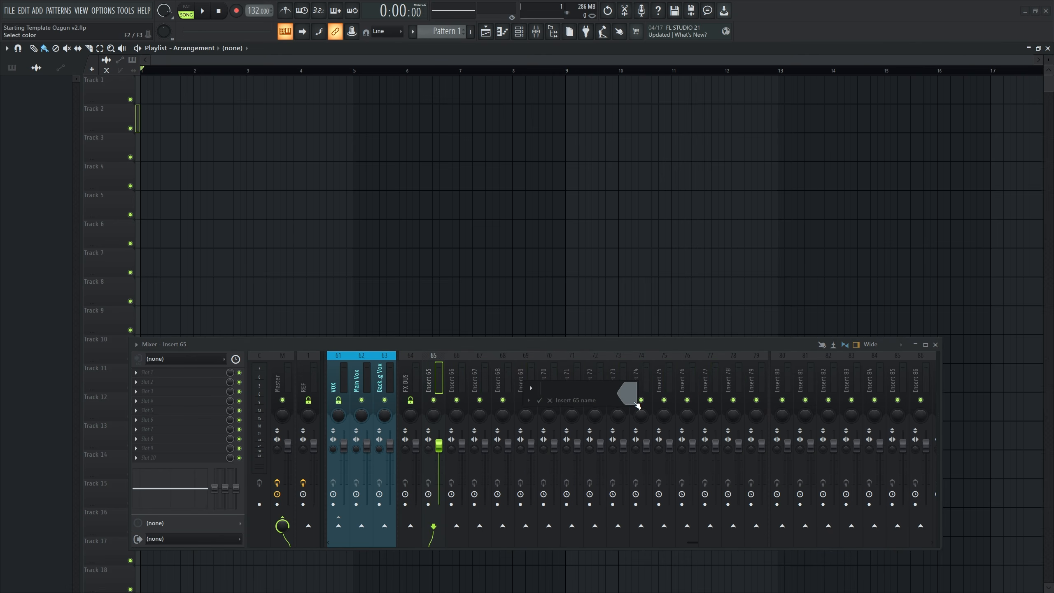
{"action": "type", "text": "Sweeps"}
{"action": "key", "text": "Return"}
{"action": "key", "text": "Right"}
{"action": "key", "text": "F2"}
{"action": "type", "text": "Risers"}
{"action": "key", "text": "Return"}
Rename Insert 67 as Noises and Insert 68 as Impacts.
{"action": "key", "text": "Right"}
{"action": "key", "text": "F2"}
{"action": "type", "text": "Noises"}
{"action": "key", "text": "Return"}
{"action": "key", "text": "Right"}
{"action": "key", "text": "F2"}
{"action": "type", "text": "Impacts"}
{"action": "key", "text": "Return"}
{"action": "key", "text": "Right"}
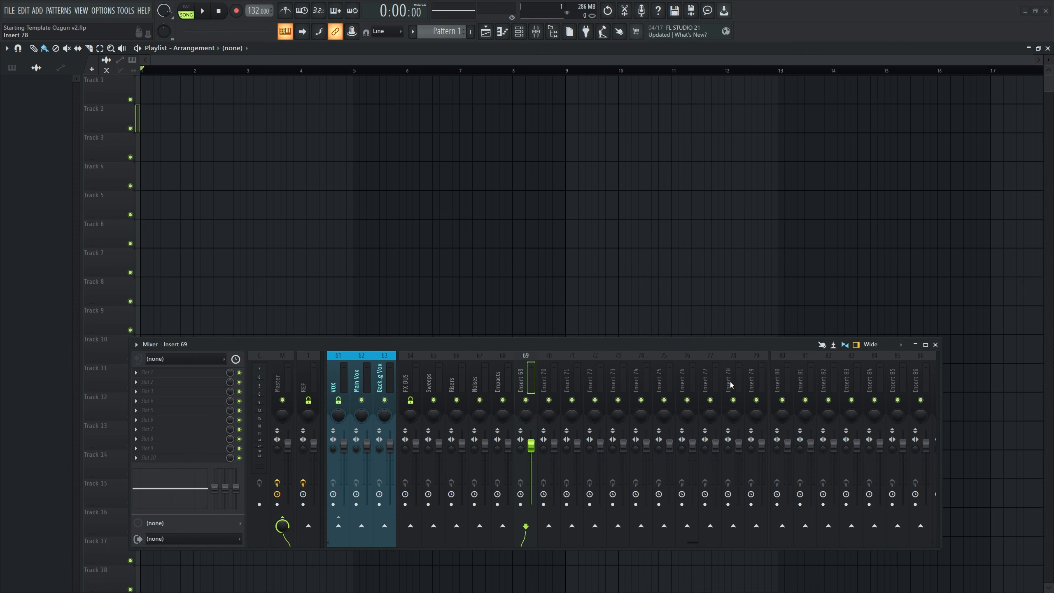
Add a separator after Insert 74 and color all the tracks from FX BUS to Insert 74 green.
{"action": "right_click", "coordinate": [657, 375]}
{"action": "left_click", "coordinate": [703, 503]}
{"action": "left_click_drag", "start_coordinate": [643, 375], "coordinate": [408, 375]}
{"action": "key", "text": "alt+c"}
{"action": "left_click", "coordinate": [582, 336]}
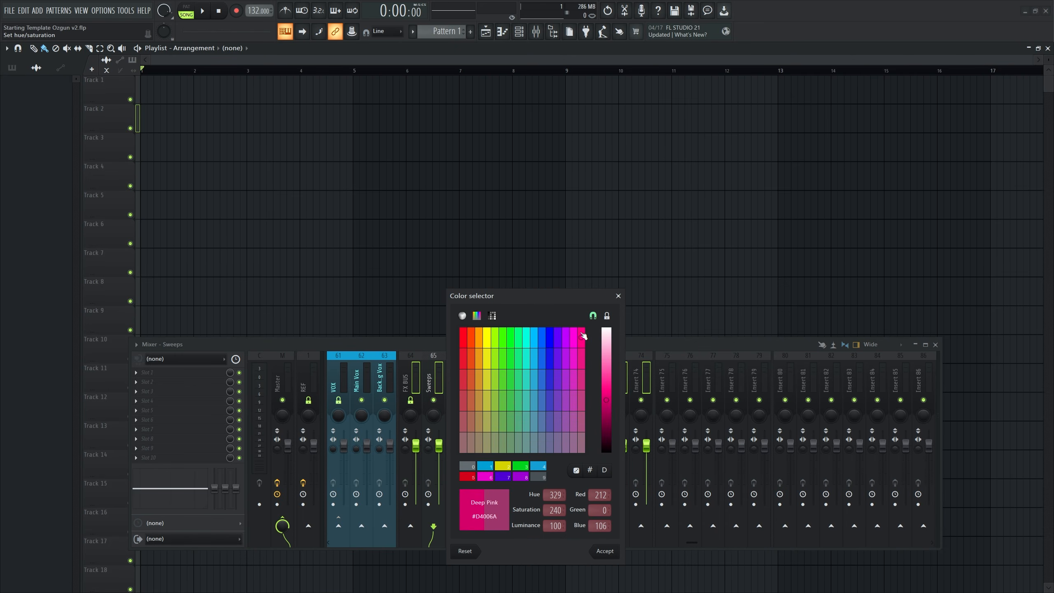
{"action": "left_click", "coordinate": [517, 337]}
{"action": "left_click", "coordinate": [604, 551]}
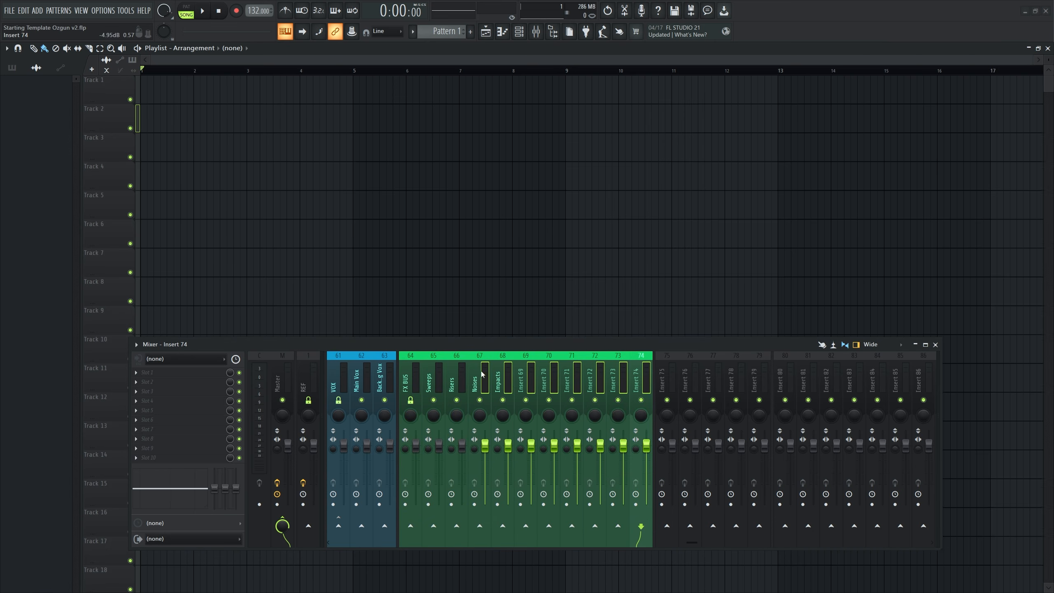
Route Sweeps through Insert 74 to the FX BUS track only.
{"action": "left_click", "coordinate": [410, 526]}
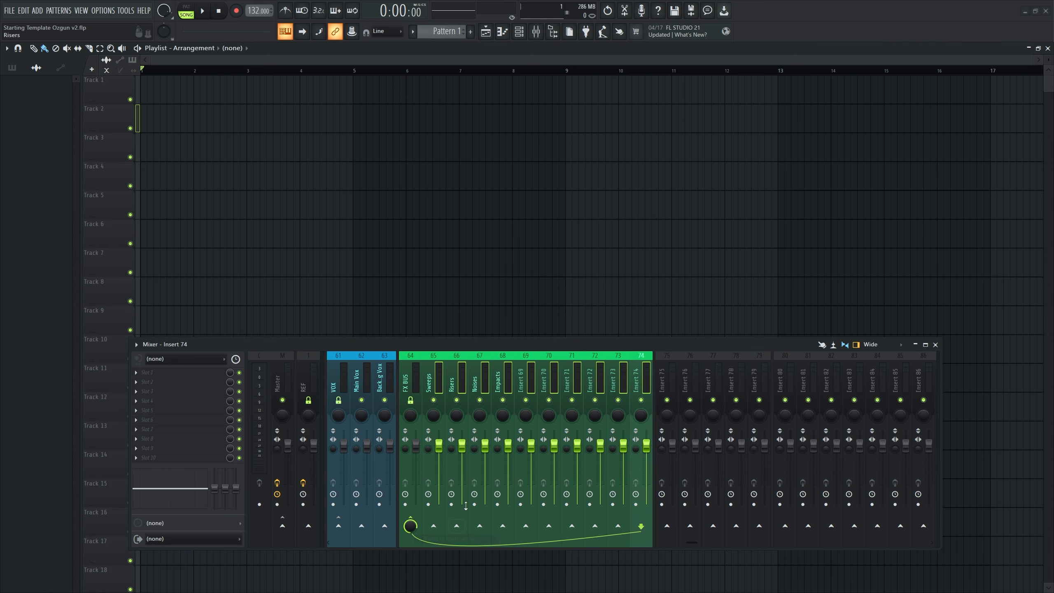
{"action": "left_click", "coordinate": [625, 385]}
{"action": "left_click_drag", "start_coordinate": [624, 384], "coordinate": [414, 380]}
Review the color-coded bus groups and the remaining unused inserts across the mixer.
{"action": "scroll", "coordinate": [581, 381], "scroll_direction": "up", "scroll_amount": 3}
{"action": "left_click_drag", "start_coordinate": [523, 373], "coordinate": [812, 384]}
{"action": "scroll", "coordinate": [498, 367], "scroll_direction": "down", "scroll_amount": 5}
{"action": "scroll", "coordinate": [615, 400], "scroll_direction": "down", "scroll_amount": 9}
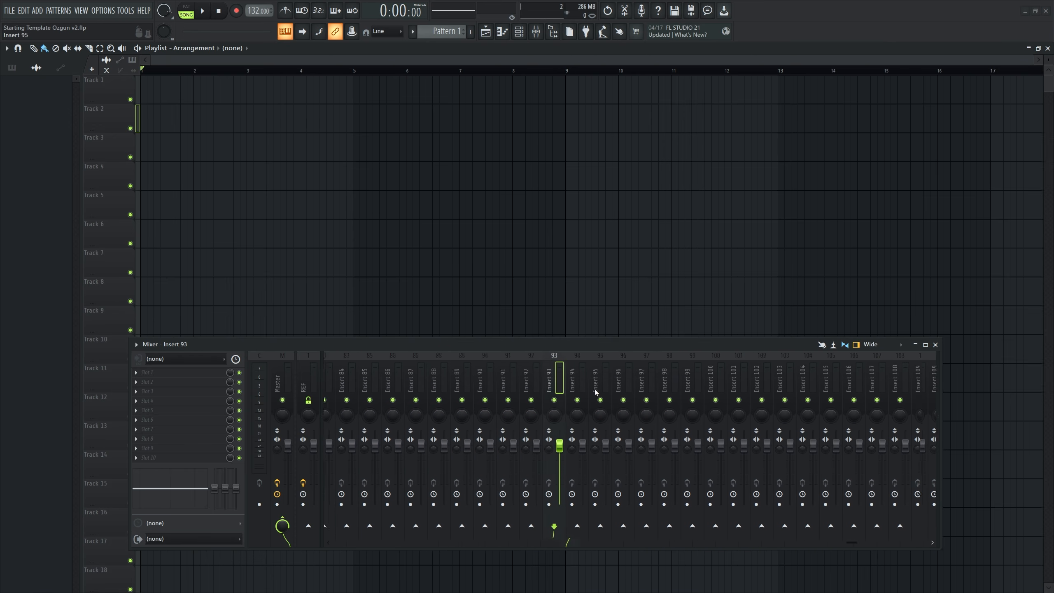
{"action": "scroll", "coordinate": [631, 375], "scroll_direction": "up", "scroll_amount": 9}
{"action": "scroll", "coordinate": [643, 373], "scroll_direction": "up", "scroll_amount": 2}
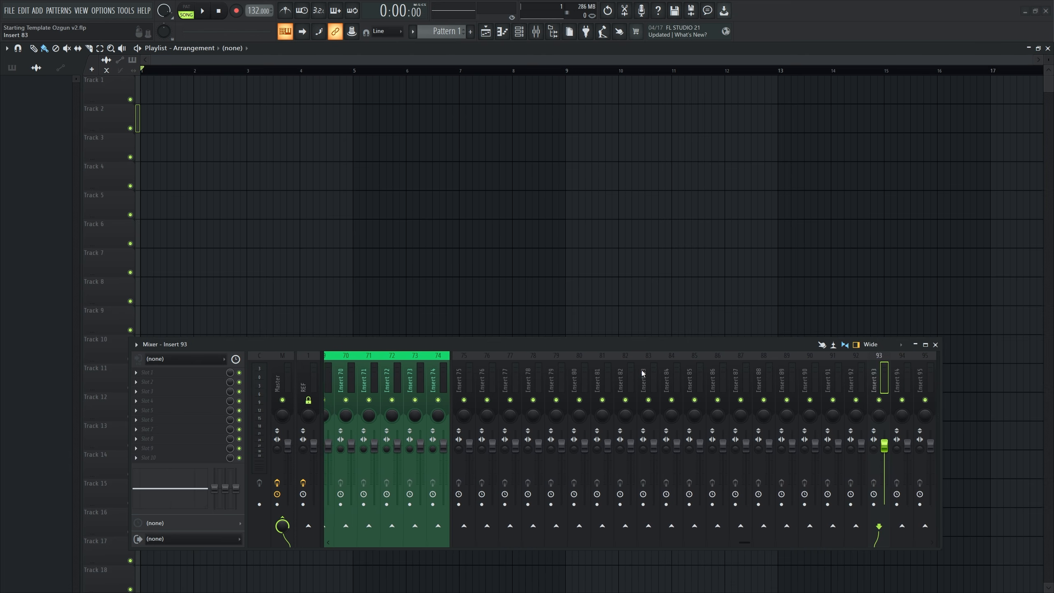
{"action": "scroll", "coordinate": [471, 372], "scroll_direction": "up", "scroll_amount": 4}
{"action": "scroll", "coordinate": [415, 375], "scroll_direction": "up", "scroll_amount": 4}
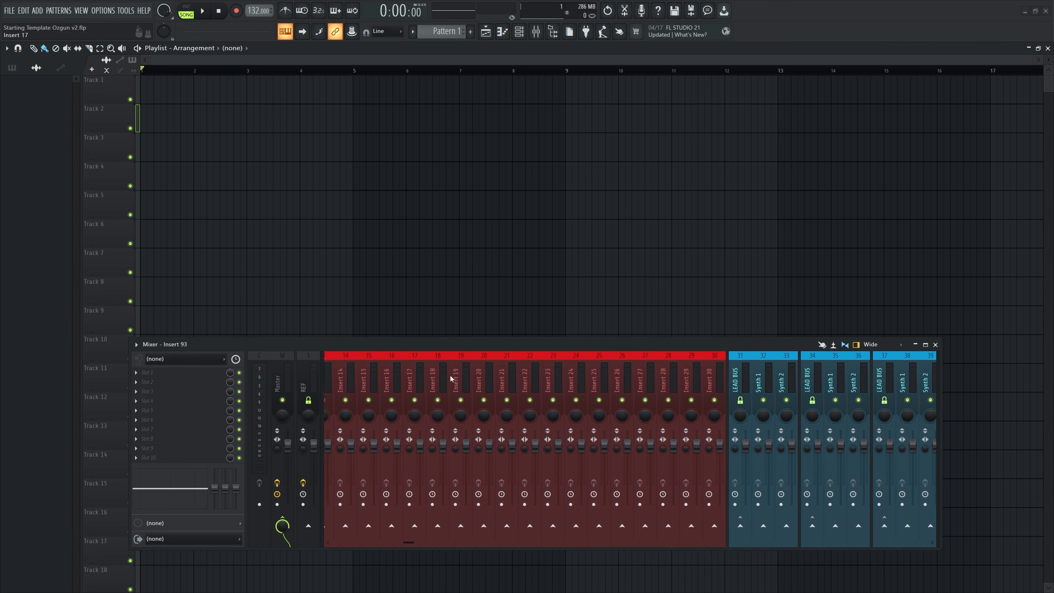
{"action": "scroll", "coordinate": [386, 382], "scroll_direction": "down", "scroll_amount": 10}
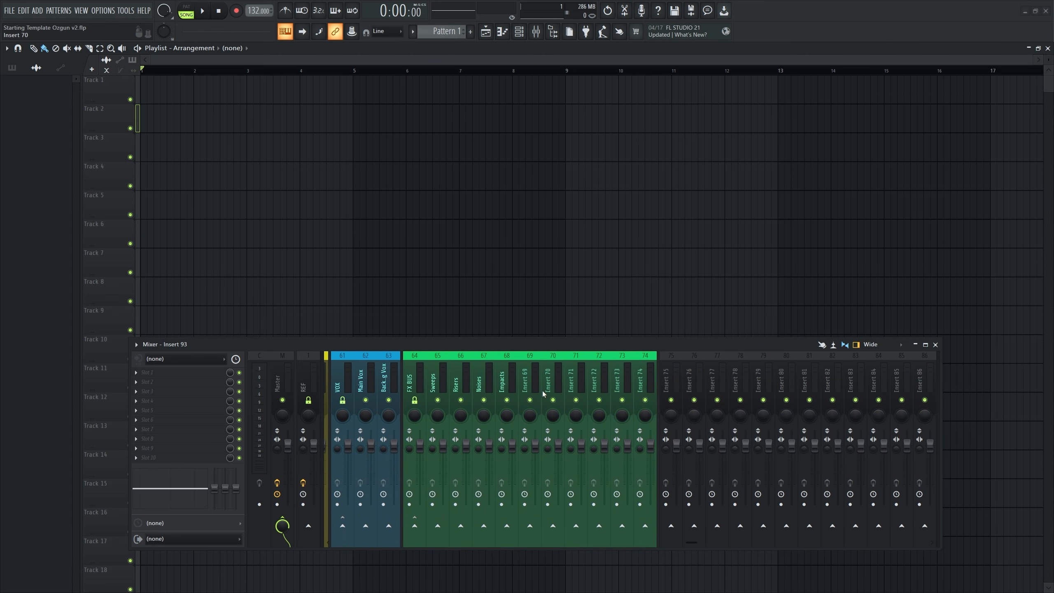
{"action": "scroll", "coordinate": [415, 391], "scroll_direction": "down", "scroll_amount": 2}
Rename Insert 125, the last mixer track, as REVERSE REV.
{"action": "left_click", "coordinate": [526, 377]}
{"action": "scroll", "coordinate": [677, 367], "scroll_direction": "down", "scroll_amount": 8}
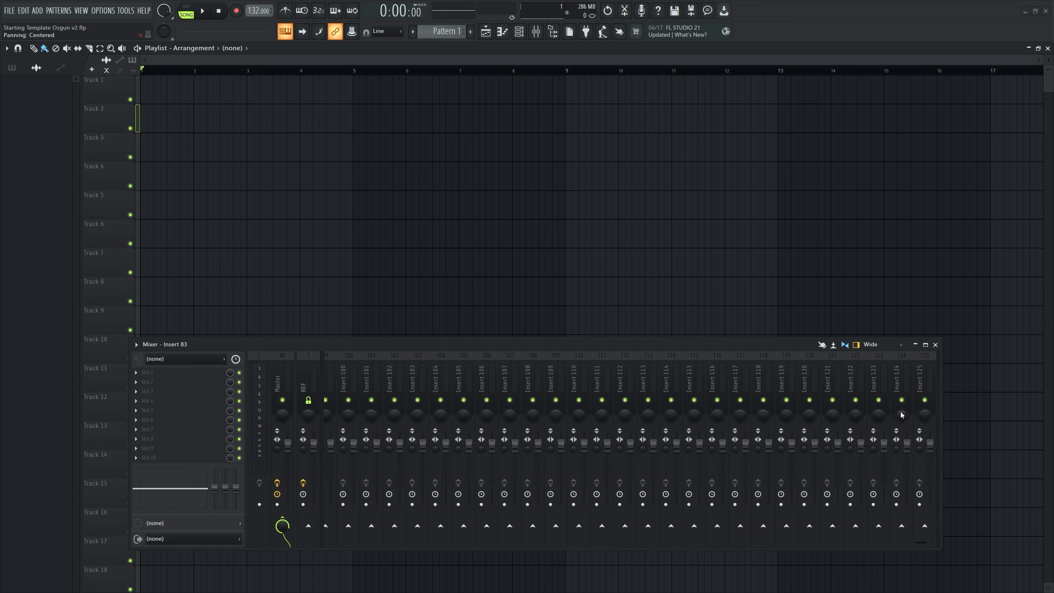
{"action": "double_click", "coordinate": [929, 394]}
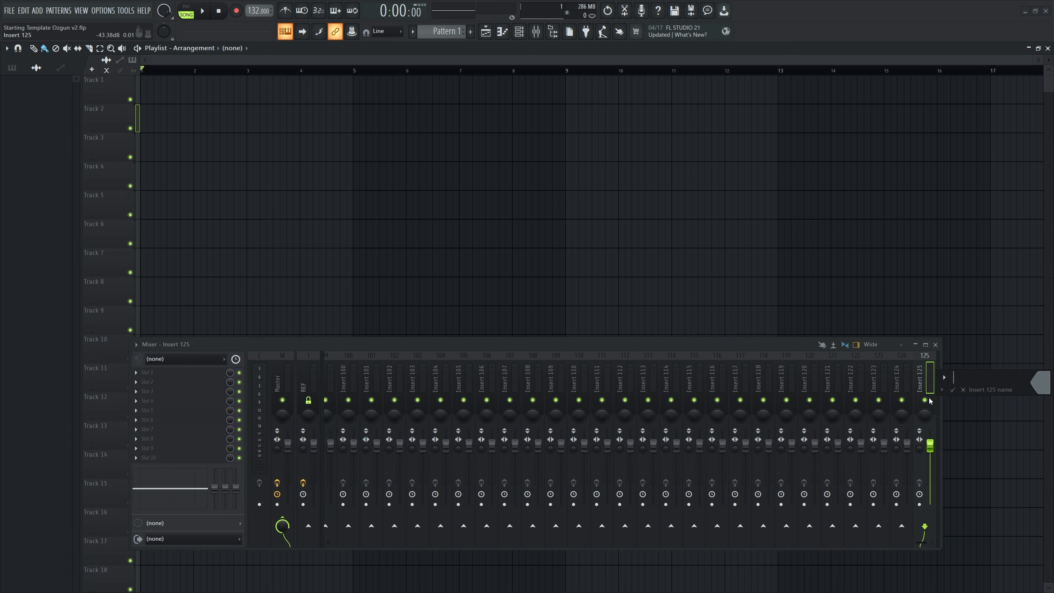
{"action": "type", "text": "REVERSE REV"}
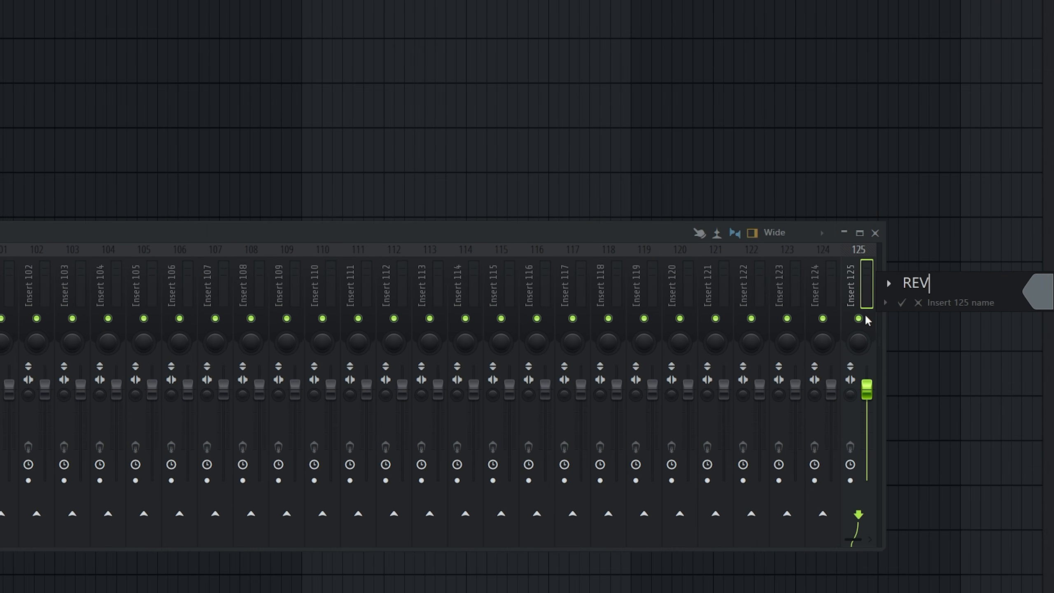
{"action": "key", "text": "Return"}
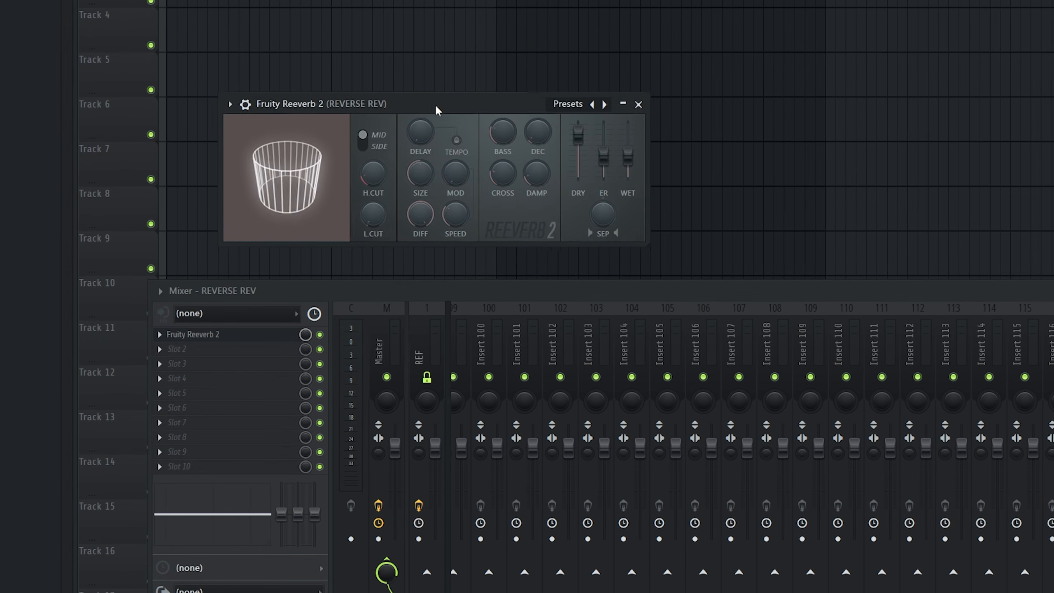
In Fruity Reeverb 2 on REVERSE REV, turn the dry level fully down and increase the room size.
{"action": "left_click_drag", "start_coordinate": [435, 108], "coordinate": [445, 121]}
{"action": "left_click_drag", "start_coordinate": [589, 147], "coordinate": [588, 192]}
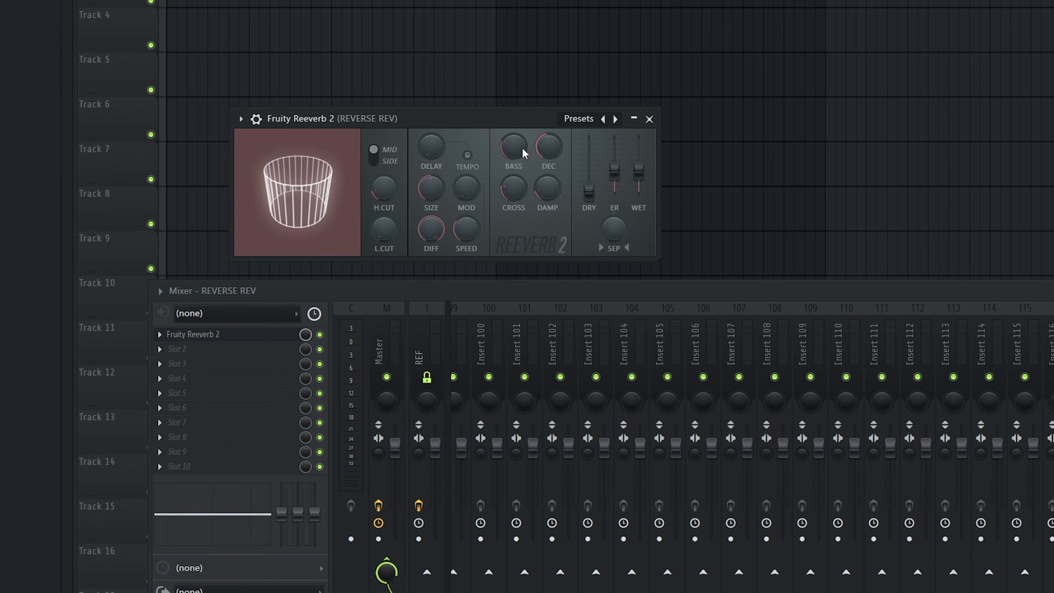
{"action": "left_click_drag", "start_coordinate": [431, 188], "coordinate": [432, 141]}
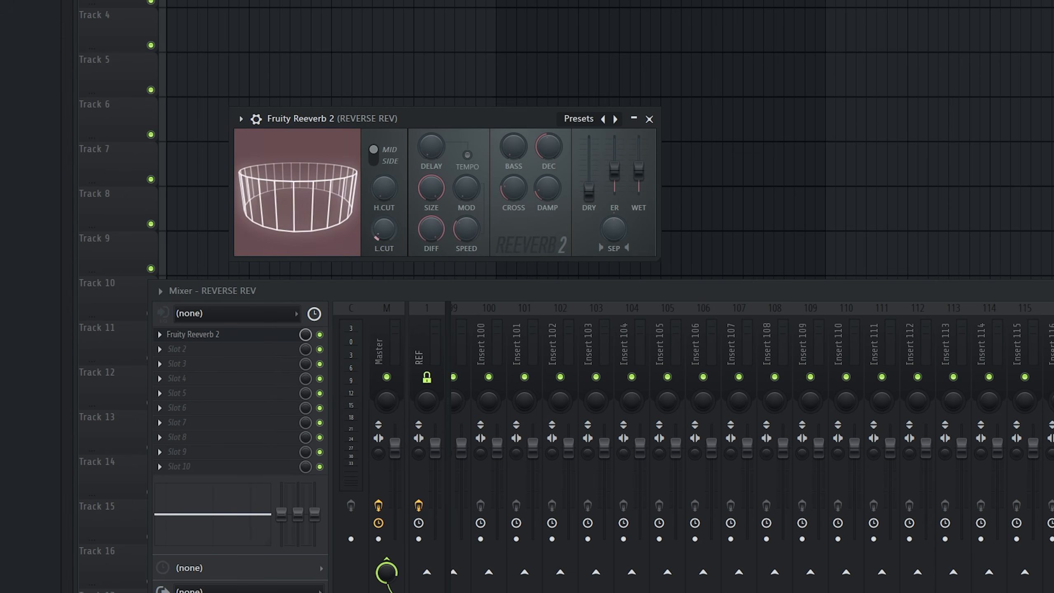
Raise the wet level and adjust the damping in Fruity Reeverb 2 on REVERSE REV.
{"action": "left_click_drag", "start_coordinate": [638, 170], "coordinate": [637, 147]}
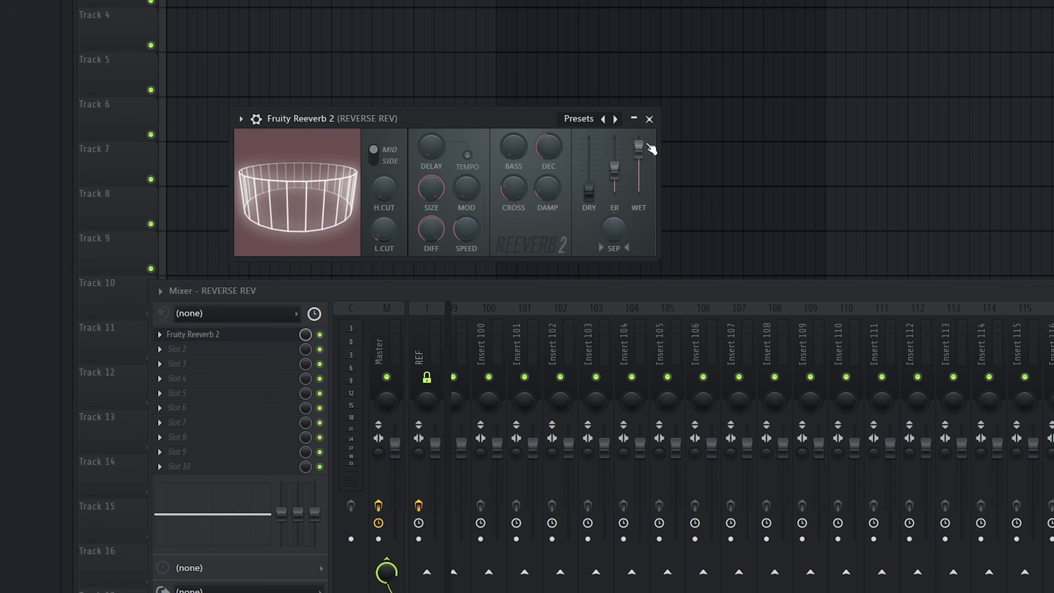
{"action": "left_click_drag", "start_coordinate": [539, 197], "coordinate": [540, 178]}
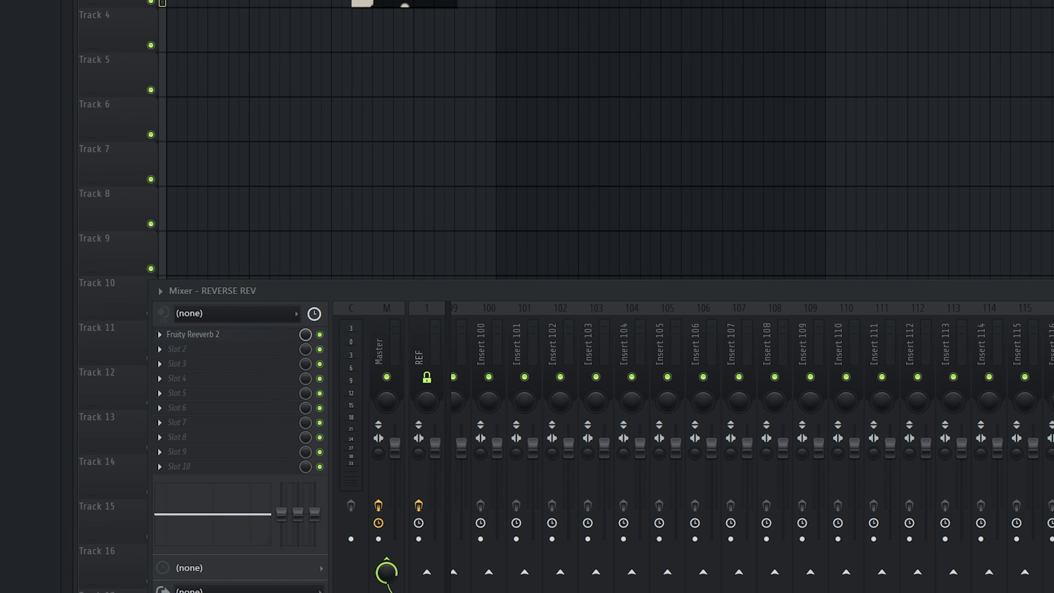
Place the Polysonic EDM Synth Shot - 004 clip at the start of Track 1 and lower its channel volume to 44%.
{"action": "left_click_drag", "start_coordinate": [269, 148], "coordinate": [147, 90]}
{"action": "scroll", "coordinate": [84, 152], "scroll_direction": "up", "scroll_amount": 4}
{"action": "double_click", "coordinate": [204, 89]}
{"action": "left_click_drag", "start_coordinate": [217, 57], "coordinate": [217, 85]}
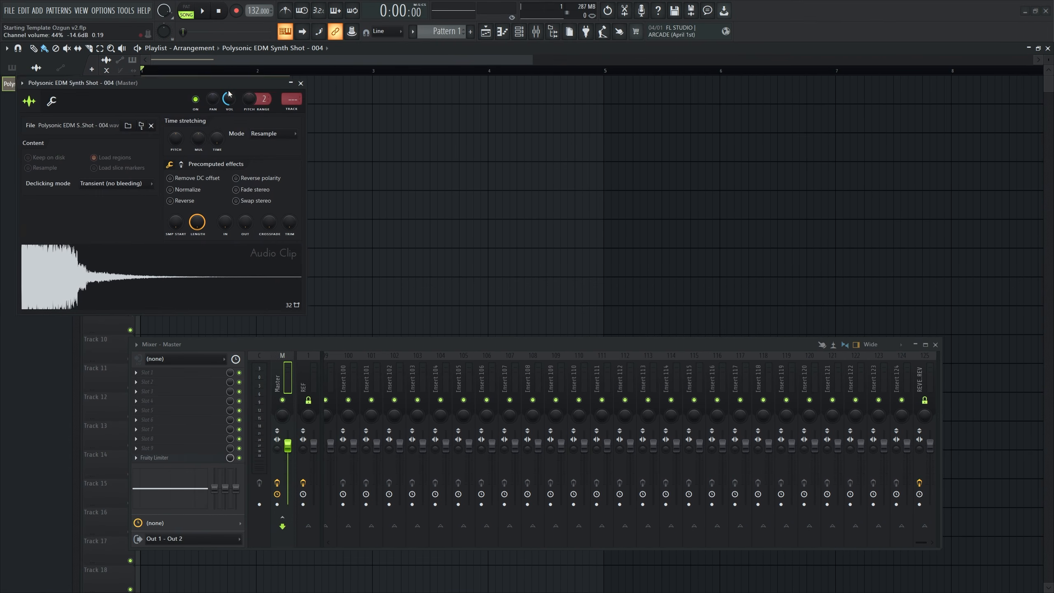
{"action": "left_click_drag", "start_coordinate": [229, 92], "coordinate": [256, 182]}
{"action": "left_click", "coordinate": [224, 382]}
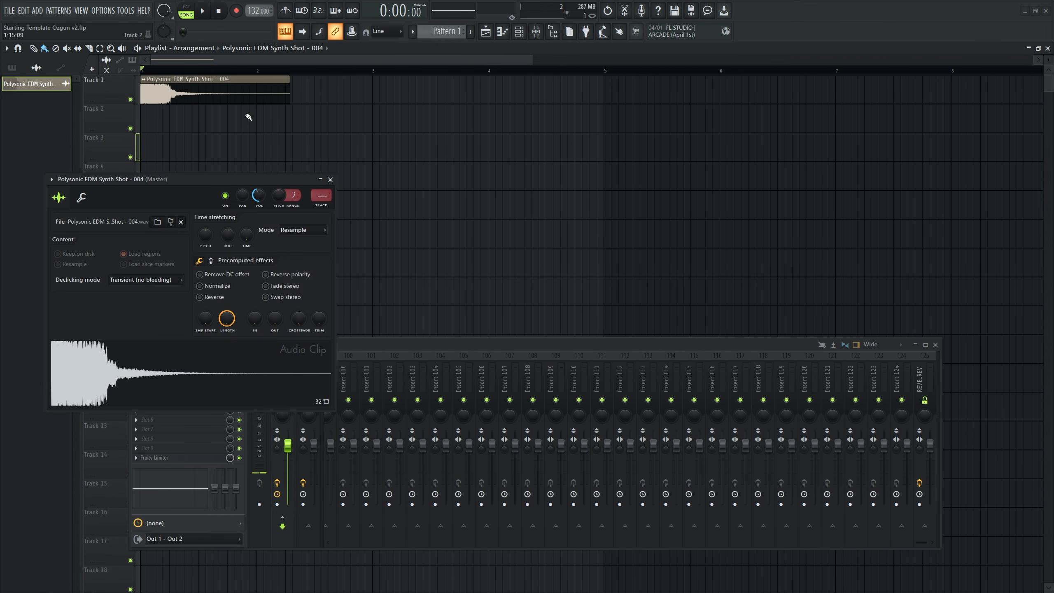
Move the synth shot clip to bar 3 and route its channel to mixer track 41.
{"action": "left_click_drag", "start_coordinate": [239, 95], "coordinate": [423, 89]}
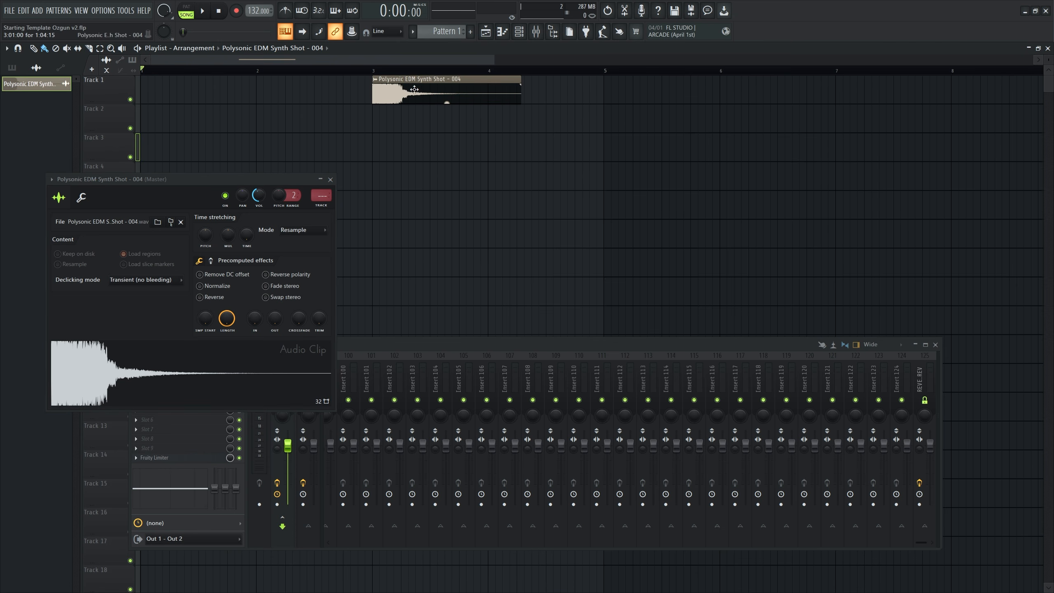
{"action": "left_click", "coordinate": [371, 70]}
{"action": "left_click_drag", "start_coordinate": [321, 195], "coordinate": [322, 161]}
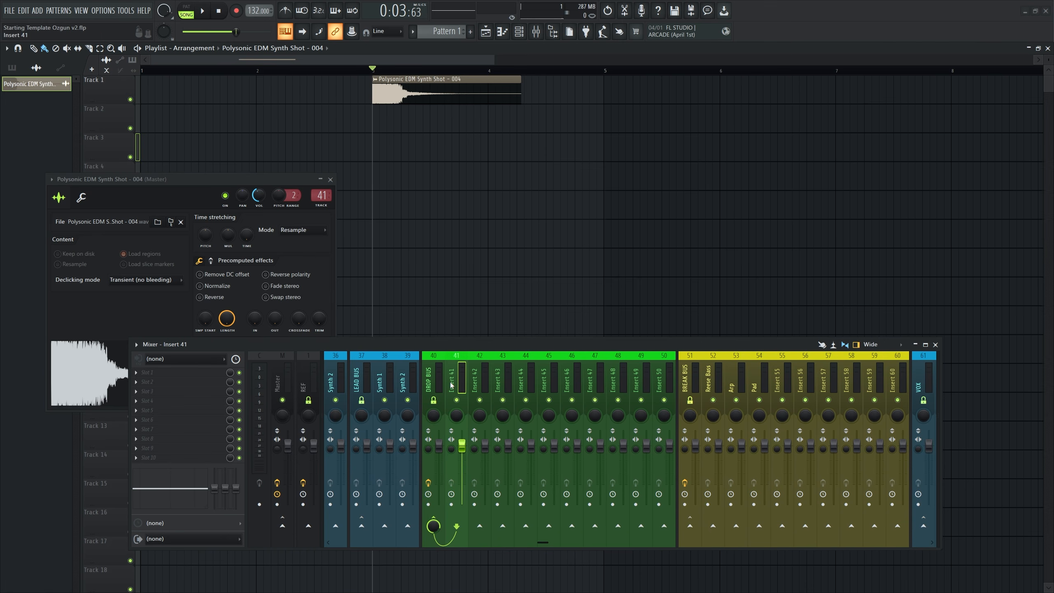
{"action": "left_click_drag", "start_coordinate": [443, 343], "coordinate": [406, 292]}
{"action": "left_click", "coordinate": [330, 180]}
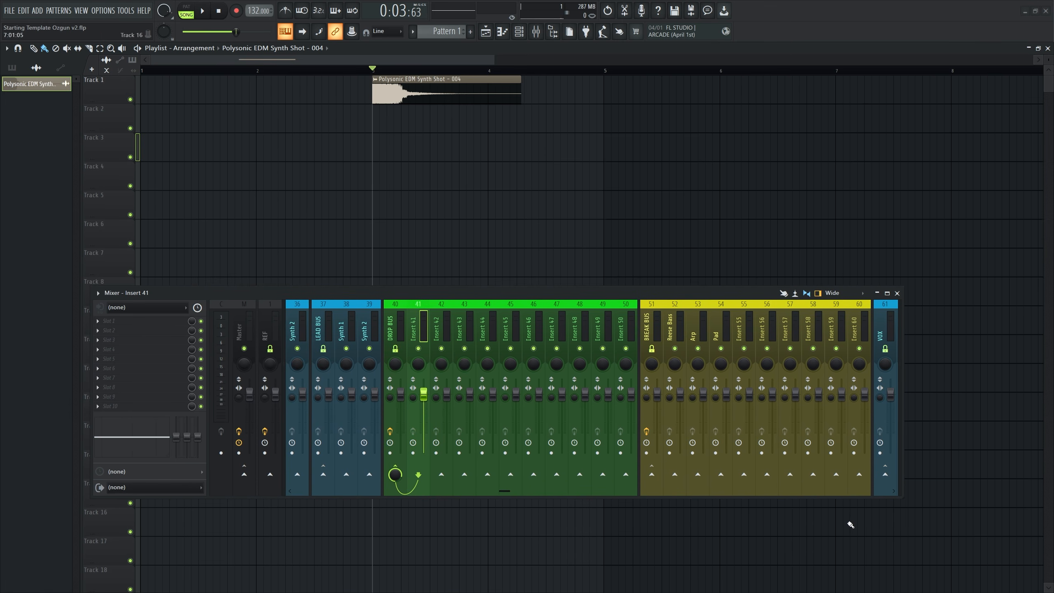
Dock the REVERSE REV track to the right side of the mixer.
{"action": "scroll", "coordinate": [833, 315], "scroll_direction": "down", "scroll_amount": 15}
{"action": "left_click", "coordinate": [882, 322]}
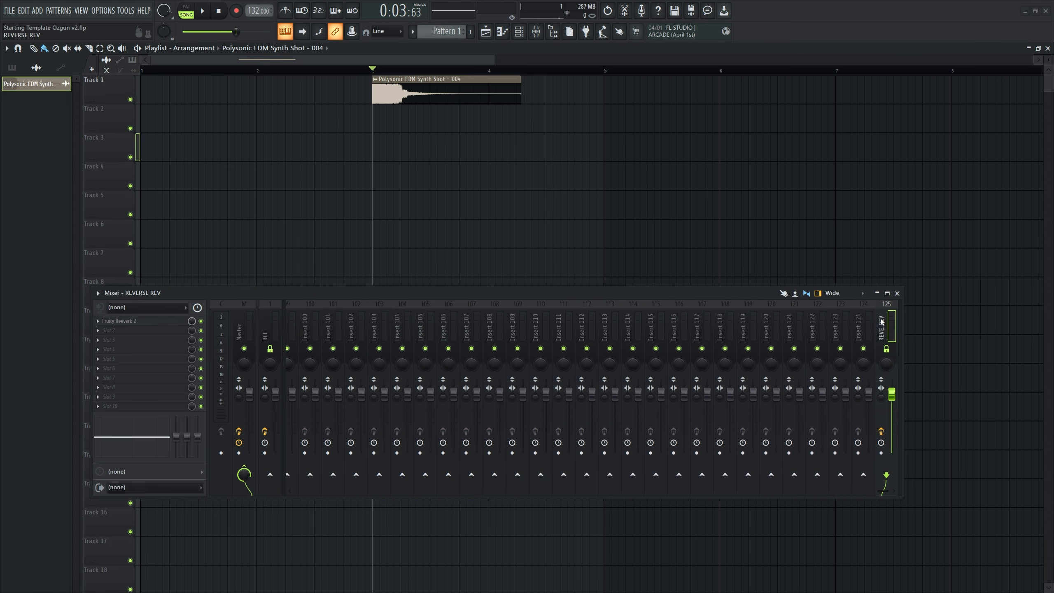
{"action": "right_click", "coordinate": [882, 321]}
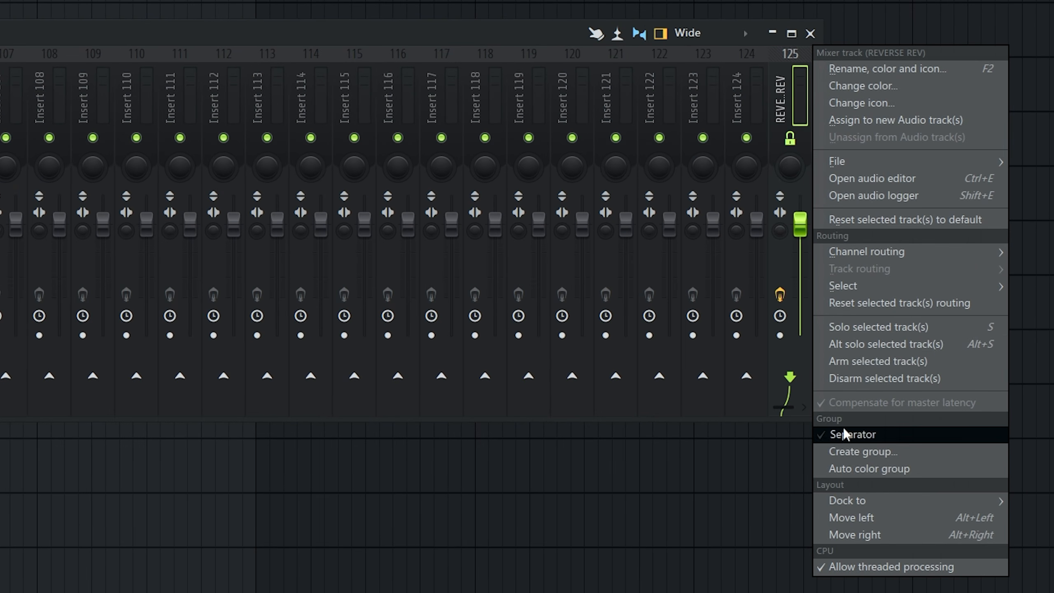
{"action": "mouse_move", "coordinate": [854, 500]}
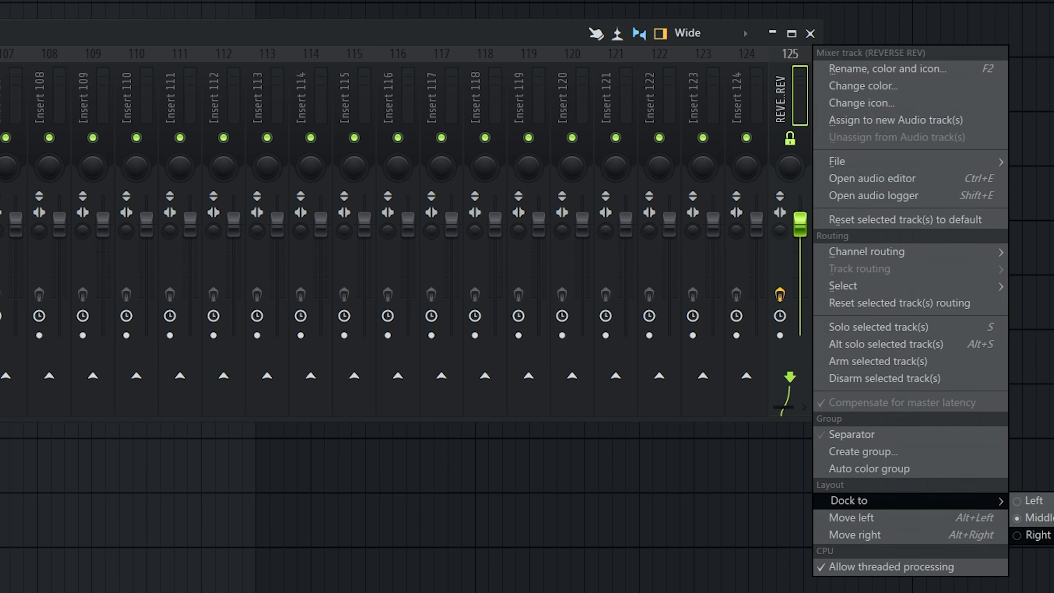
{"action": "left_click", "coordinate": [1038, 534]}
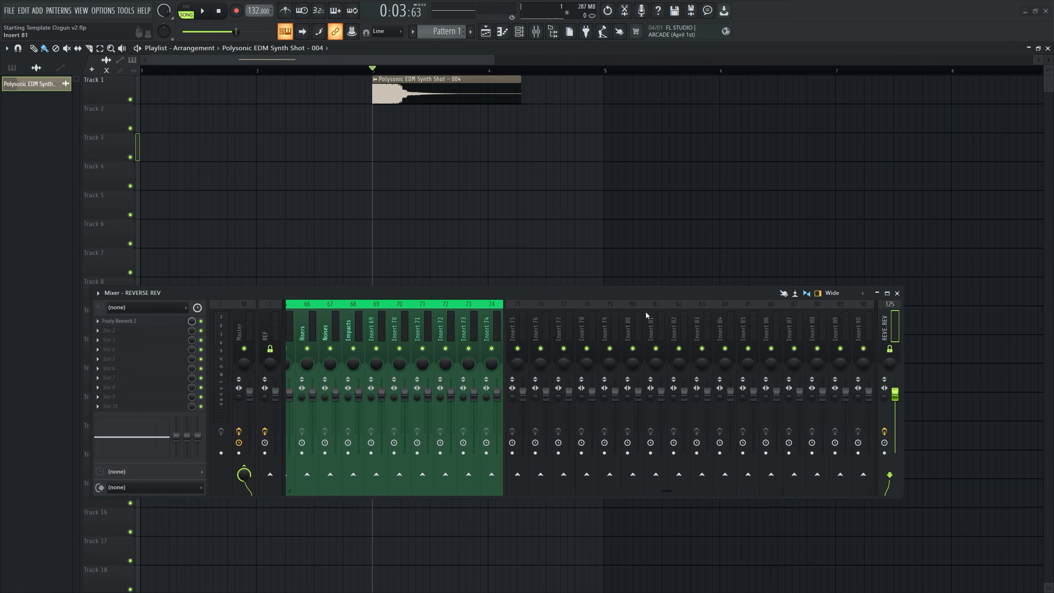
Send Insert 41 to REVERSE REV at 100%, play the synth shot and bring up REVERSE REV's Fruity Reeverb 2.
{"action": "scroll", "coordinate": [400, 124], "scroll_direction": "up", "scroll_amount": 10}
{"action": "left_click", "coordinate": [683, 319]}
{"action": "scroll", "coordinate": [683, 319], "scroll_direction": "down", "scroll_amount": 3}
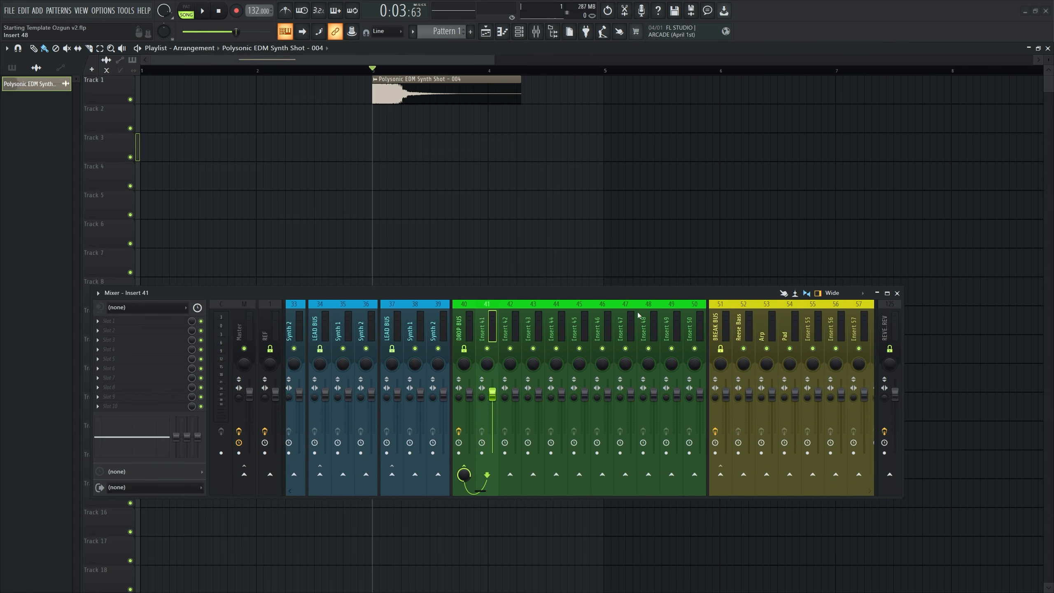
{"action": "left_click", "coordinate": [889, 476]}
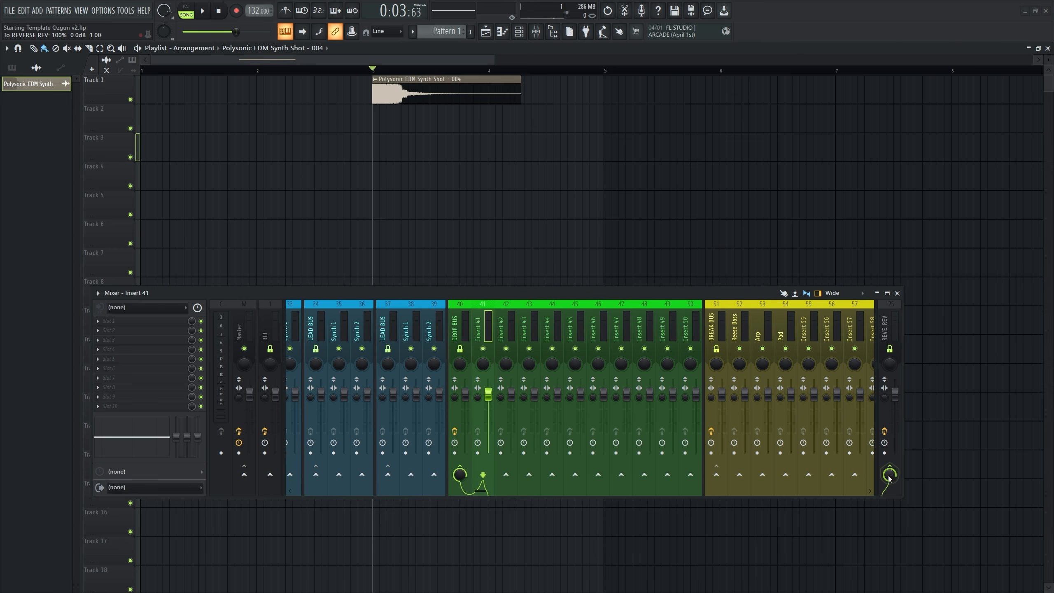
{"action": "left_click", "coordinate": [876, 307]}
{"action": "key", "text": "space"}
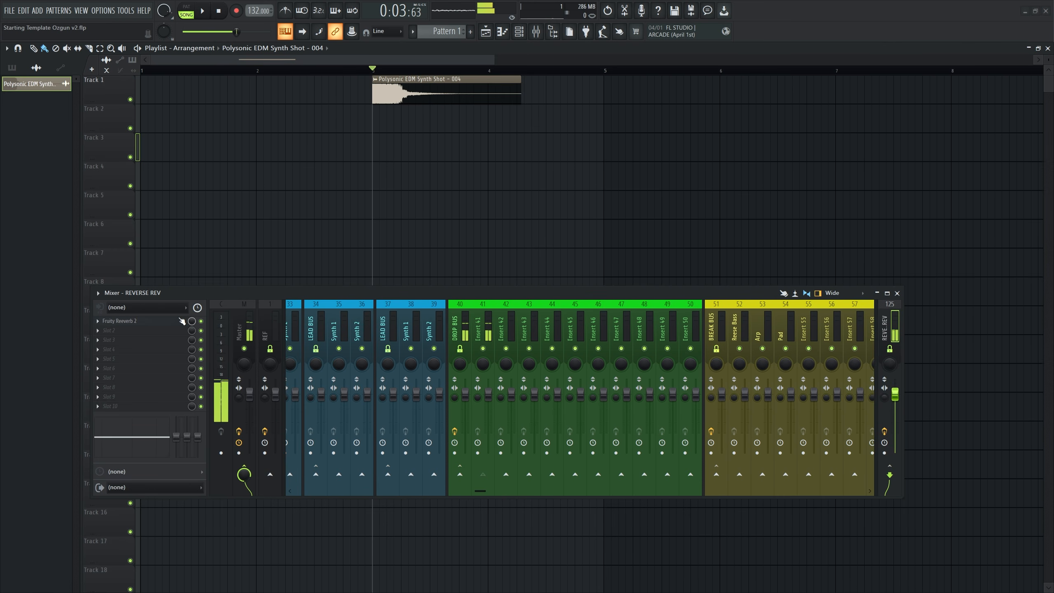
{"action": "left_click", "coordinate": [173, 321]}
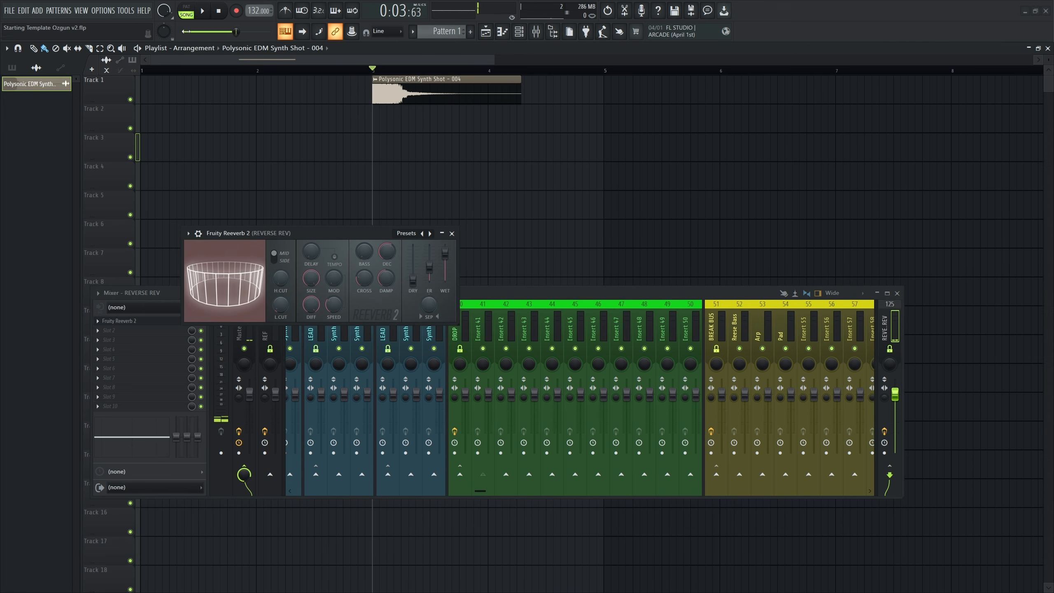
Load Edison in the effect slot after Fruity Reeverb 2 on REVERSE REV.
{"action": "left_click", "coordinate": [108, 331]}
{"action": "left_click", "coordinate": [438, 467]}
{"action": "left_click_drag", "start_coordinate": [176, 102], "coordinate": [402, 310]}
Record the synth shot's reverb tail in Edison while playing the playlist from bar 3.
{"action": "left_click", "coordinate": [372, 72]}
{"action": "left_click", "coordinate": [382, 333]}
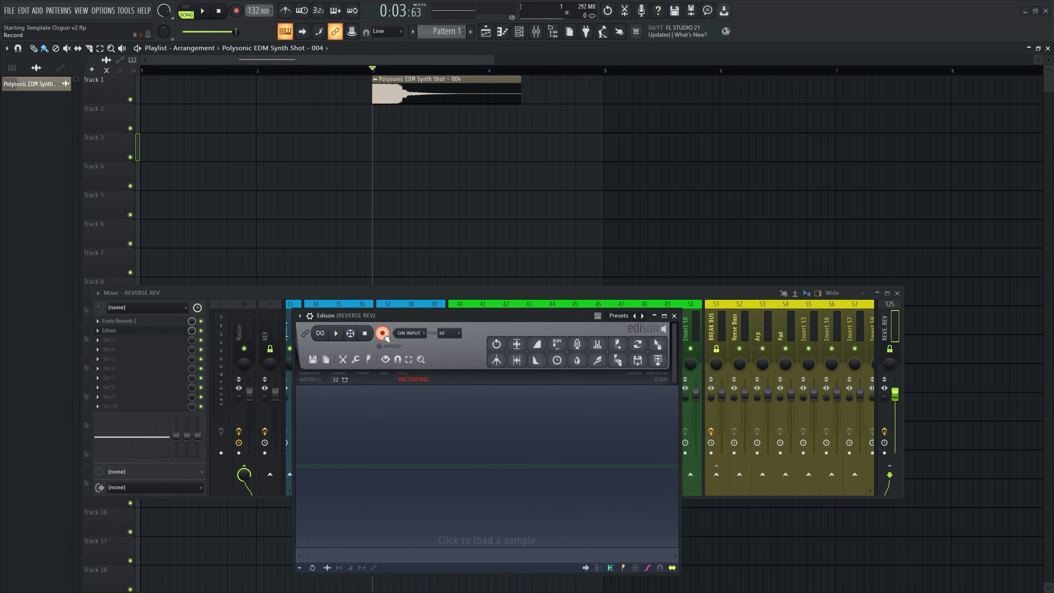
{"action": "left_click", "coordinate": [204, 13]}
{"action": "left_click", "coordinate": [222, 12]}
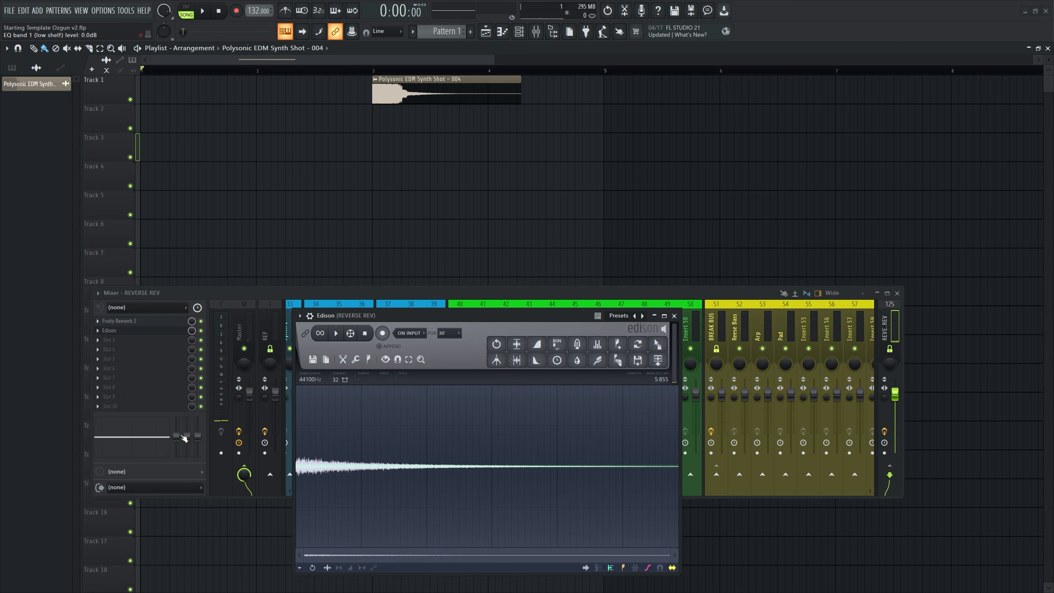
Reverse the recorded reverb tail in Edison, normalize it and apply a fade-in.
{"action": "key", "text": "alt+Left"}
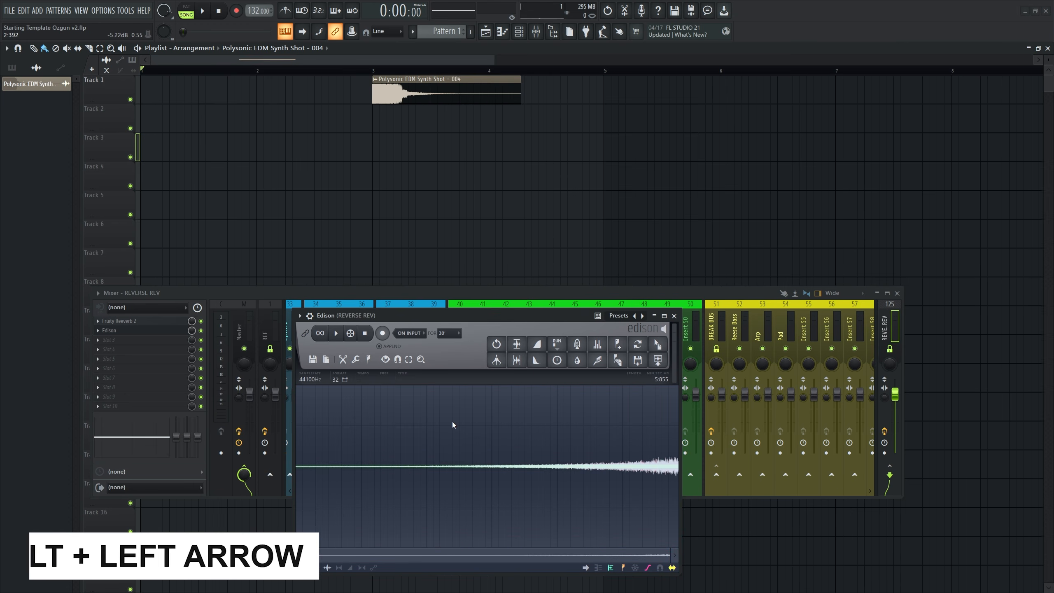
{"action": "key", "text": "ctrl+n"}
{"action": "key", "text": "ctrl+f"}
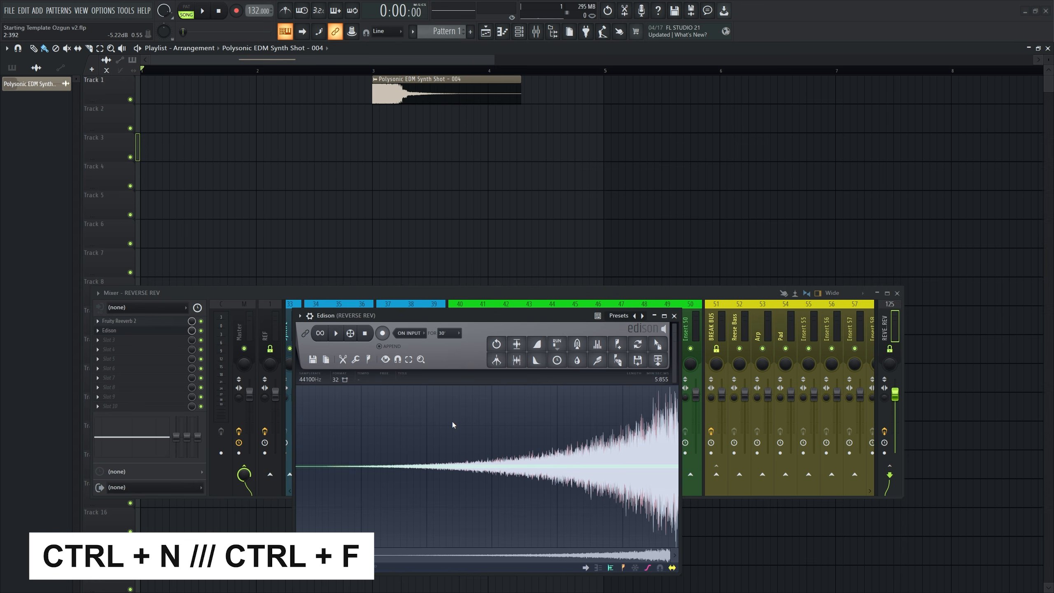
Place the reversed recording in the playlist at the start of Track 2 and close Edison.
{"action": "left_click_drag", "start_coordinate": [658, 346], "coordinate": [428, 189]}
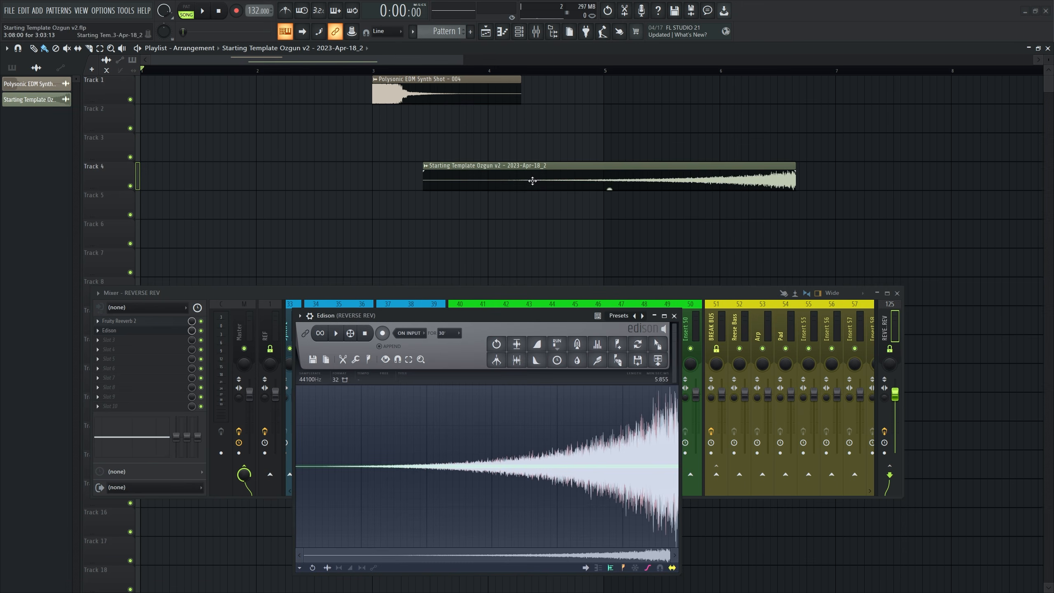
{"action": "left_click", "coordinate": [675, 317]}
{"action": "left_click", "coordinate": [120, 331]}
{"action": "key", "text": "Delete"}
{"action": "left_click", "coordinate": [674, 316]}
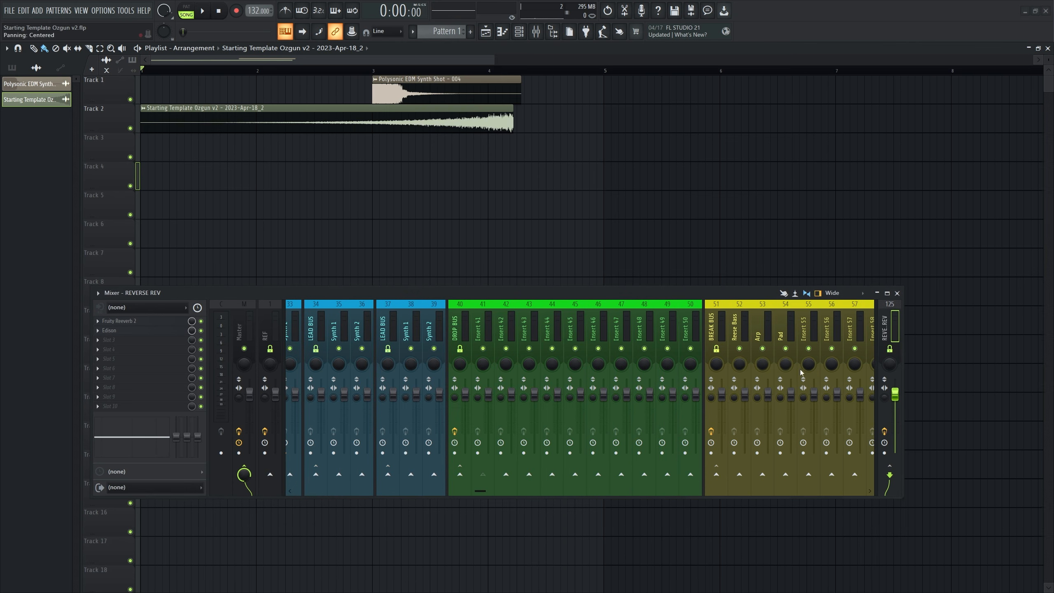
Remove Insert 41's send to REVERSE REV, mute REVERSE REV and close the mixer.
{"action": "left_click", "coordinate": [483, 332]}
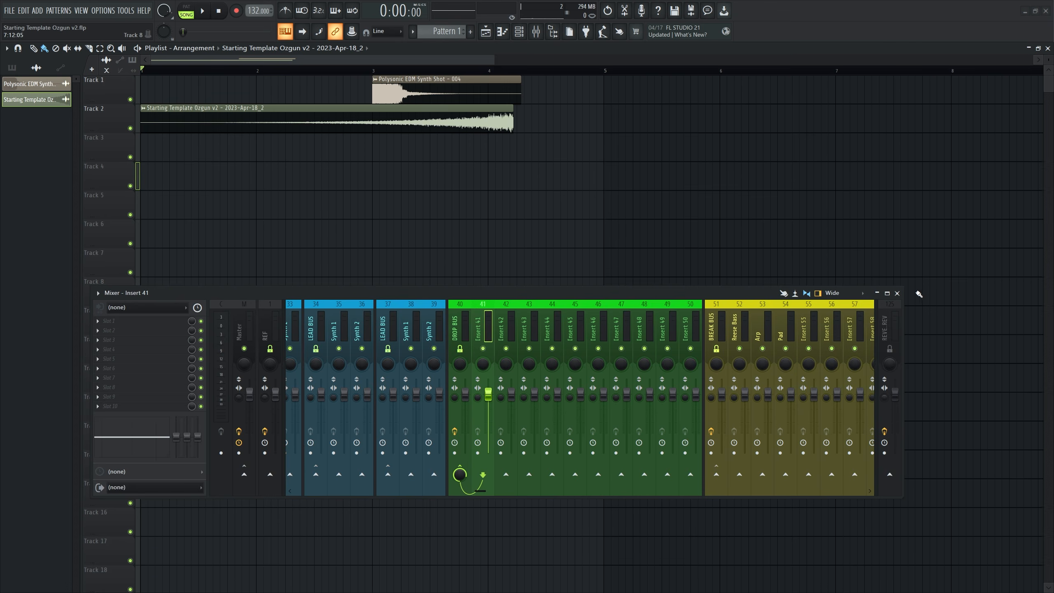
{"action": "left_click", "coordinate": [898, 294]}
Trim the reversed reverb clip to end at bar 3, where the synth shot starts, and play both clips.
{"action": "left_click_drag", "start_coordinate": [514, 113], "coordinate": [436, 115]}
{"action": "key", "text": "ctrl+z"}
{"action": "left_click_drag", "start_coordinate": [510, 114], "coordinate": [368, 114]}
{"action": "key", "text": "space"}
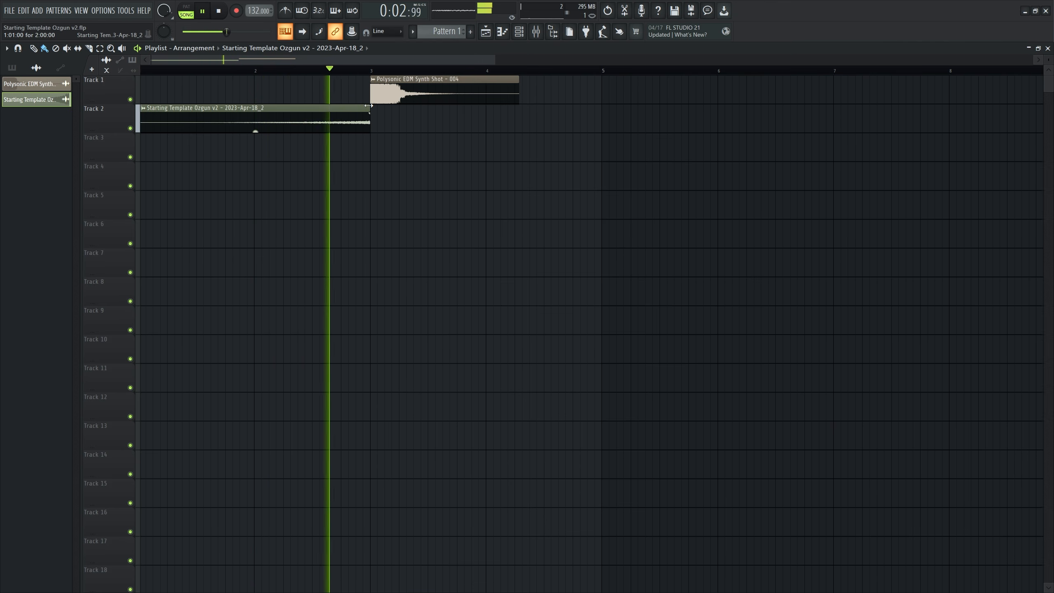
{"action": "key", "text": "space"}
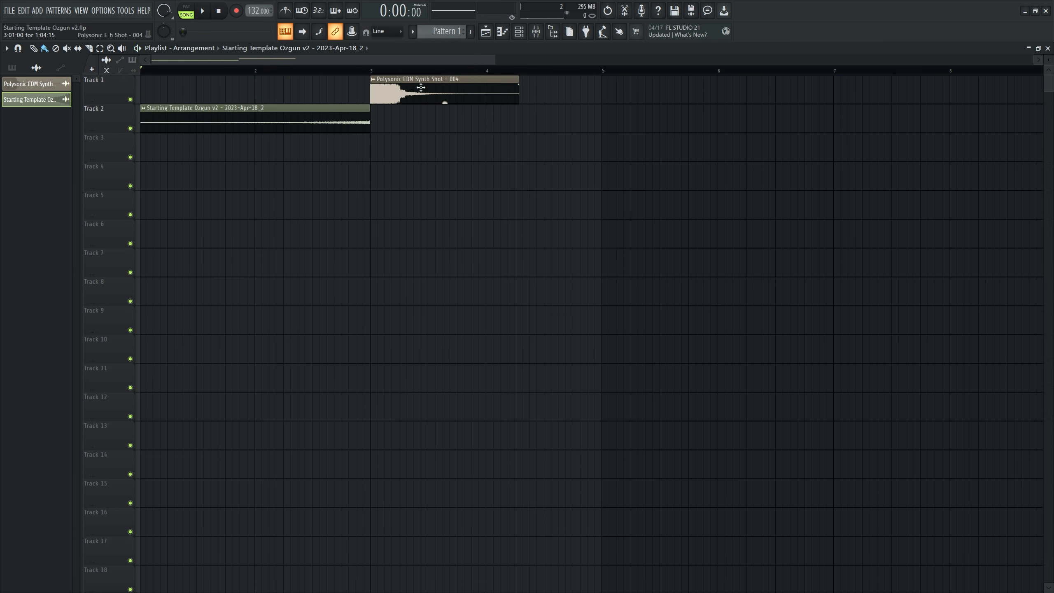
Delete the synth shot and reversed reverb clips from the playlist and remove both unused clips from the project.
{"action": "right_click", "coordinate": [419, 88]}
{"action": "right_click", "coordinate": [332, 116]}
{"action": "right_click", "coordinate": [39, 81]}
{"action": "left_click", "coordinate": [72, 194]}
Rename mixer Insert 124 as WIDER.
{"action": "key", "text": "F9"}
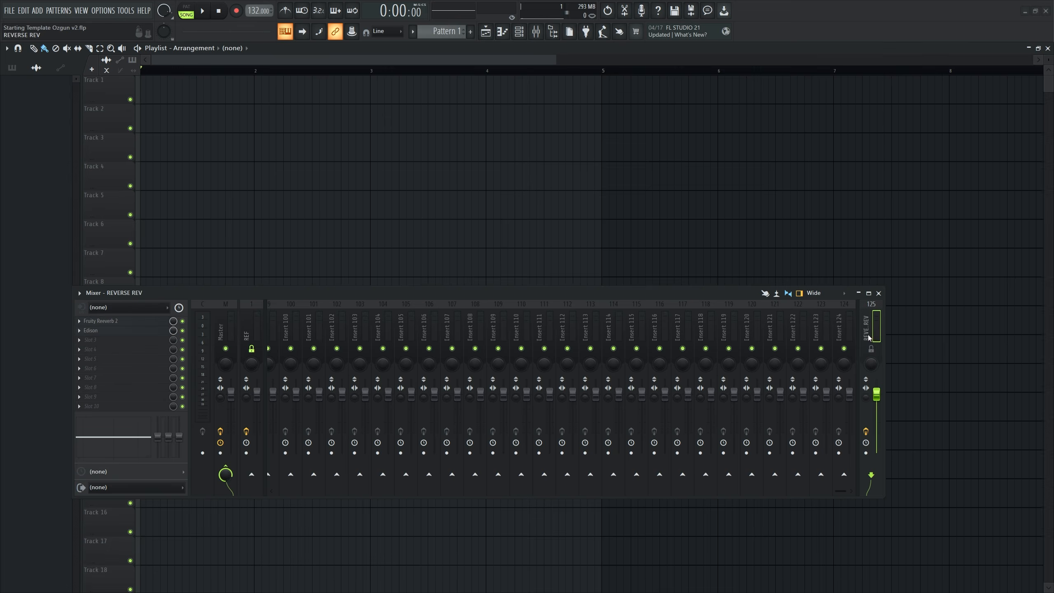
{"action": "left_click", "coordinate": [842, 324]}
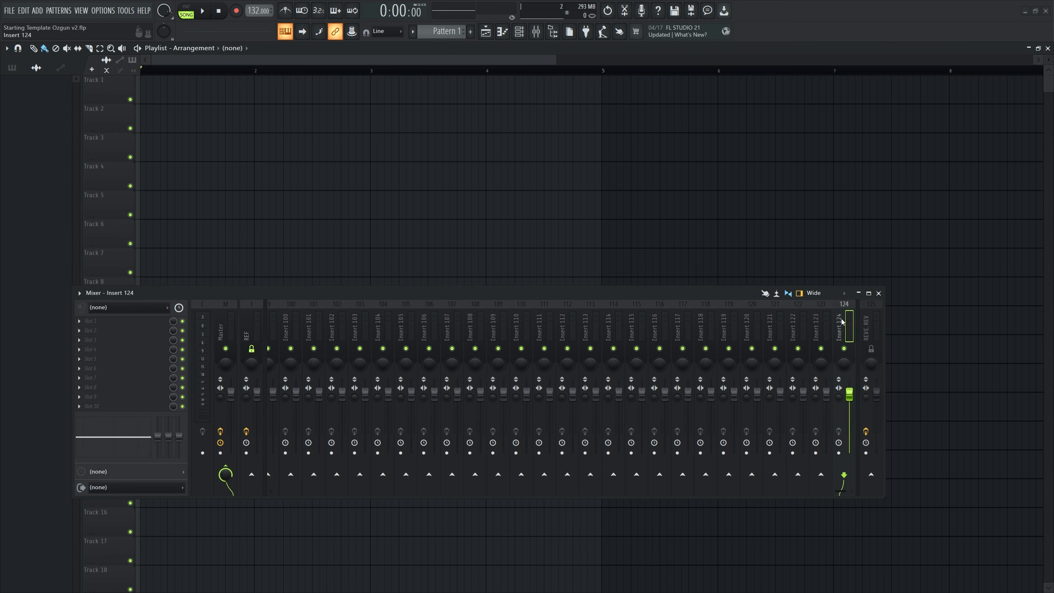
{"action": "double_click", "coordinate": [845, 320]}
{"action": "type", "text": "WIDER"}
{"action": "key", "text": "Return"}
Dock the WIDER track to the right side of the mixer beside REVERSE REV.
{"action": "right_click", "coordinate": [845, 320]}
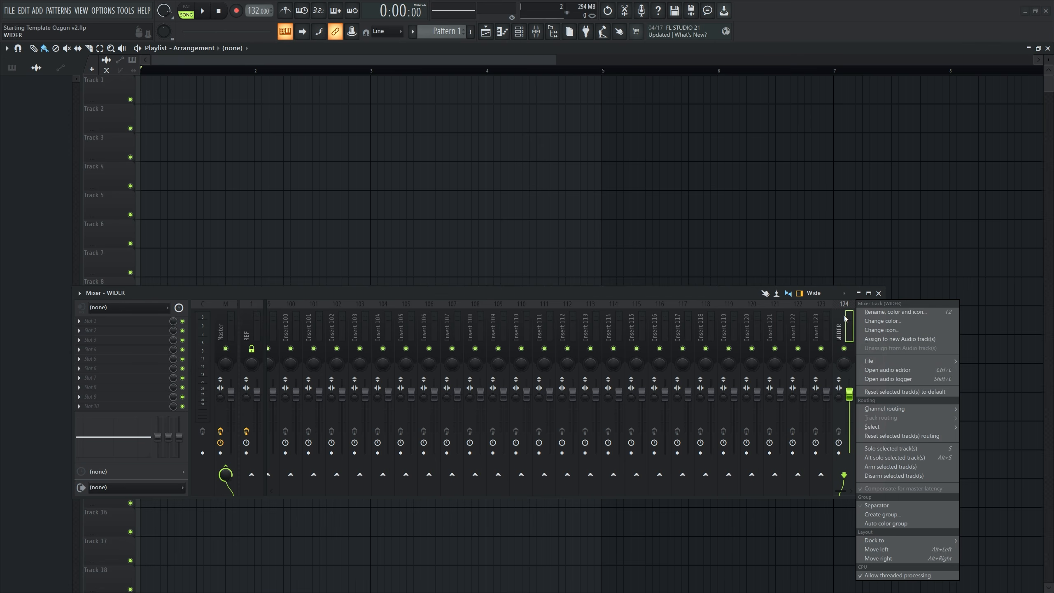
{"action": "mouse_move", "coordinate": [904, 539]}
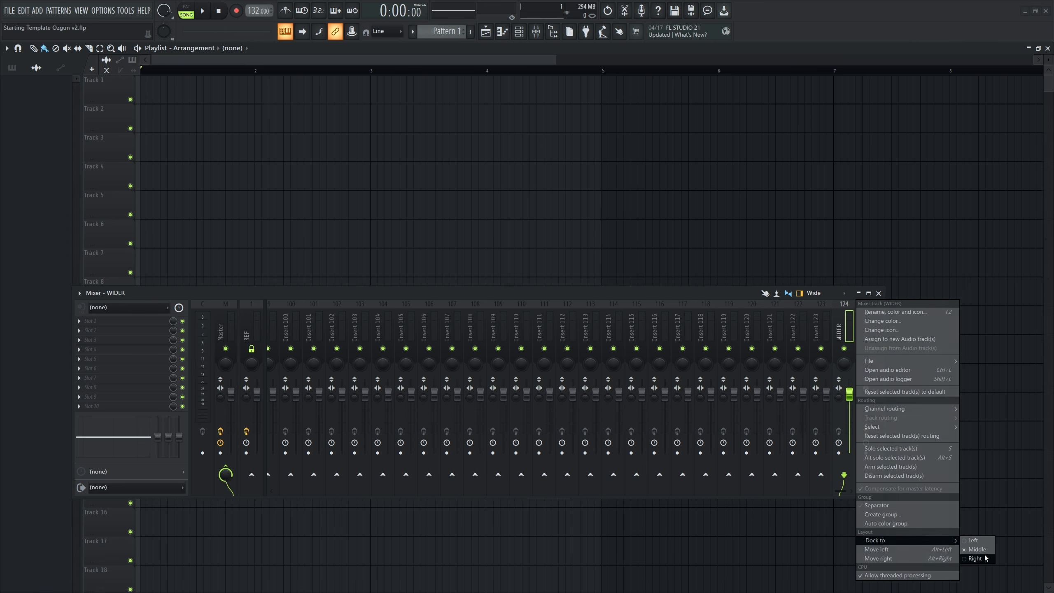
{"action": "left_click", "coordinate": [978, 559]}
Load Fruity Parametric EQ 2 on WIDER with a high-pass at the start of the mids and a low-pass at about 4824 Hz.
{"action": "left_click", "coordinate": [129, 333]}
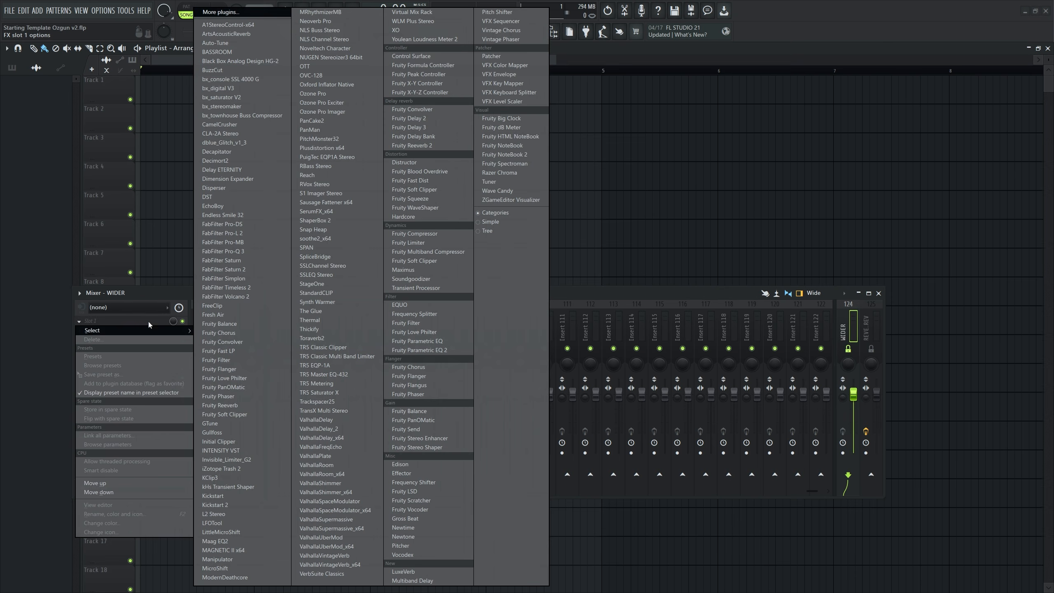
{"action": "left_click", "coordinate": [424, 352]}
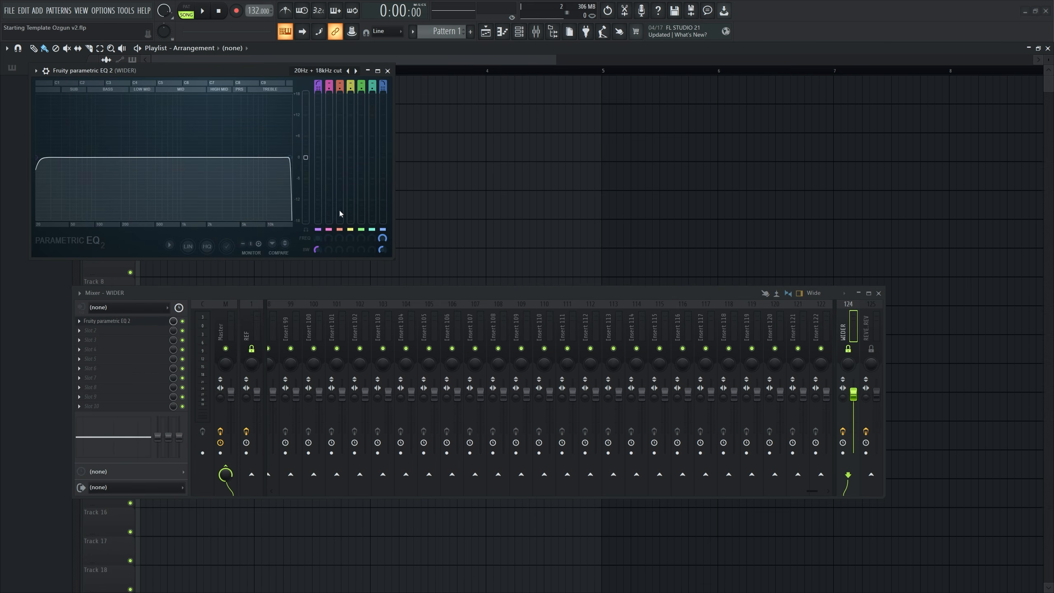
{"action": "left_click_drag", "start_coordinate": [318, 239], "coordinate": [318, 216]}
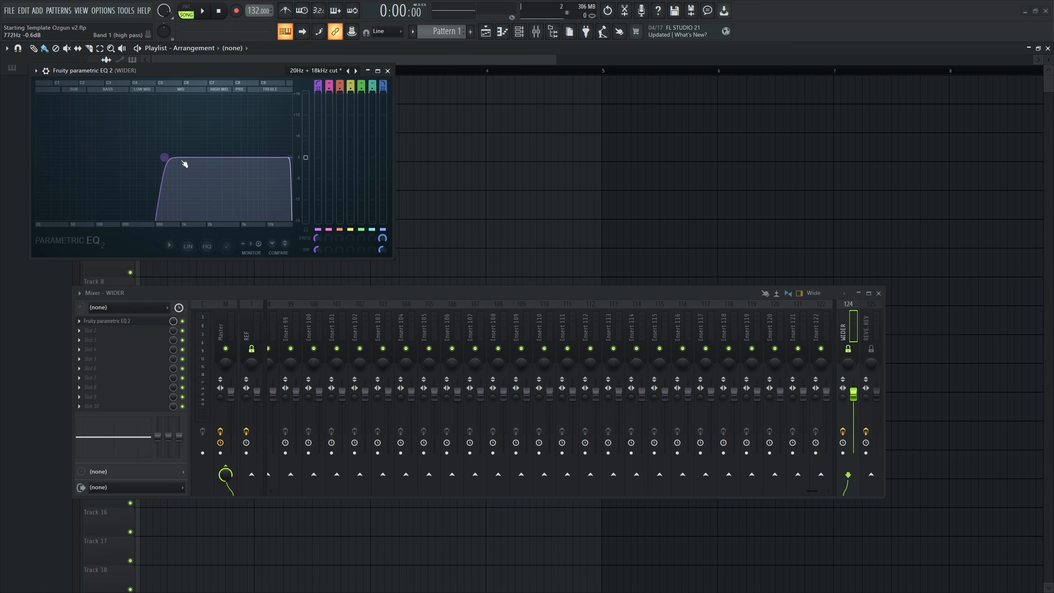
{"action": "left_click_drag", "start_coordinate": [290, 157], "coordinate": [240, 157]}
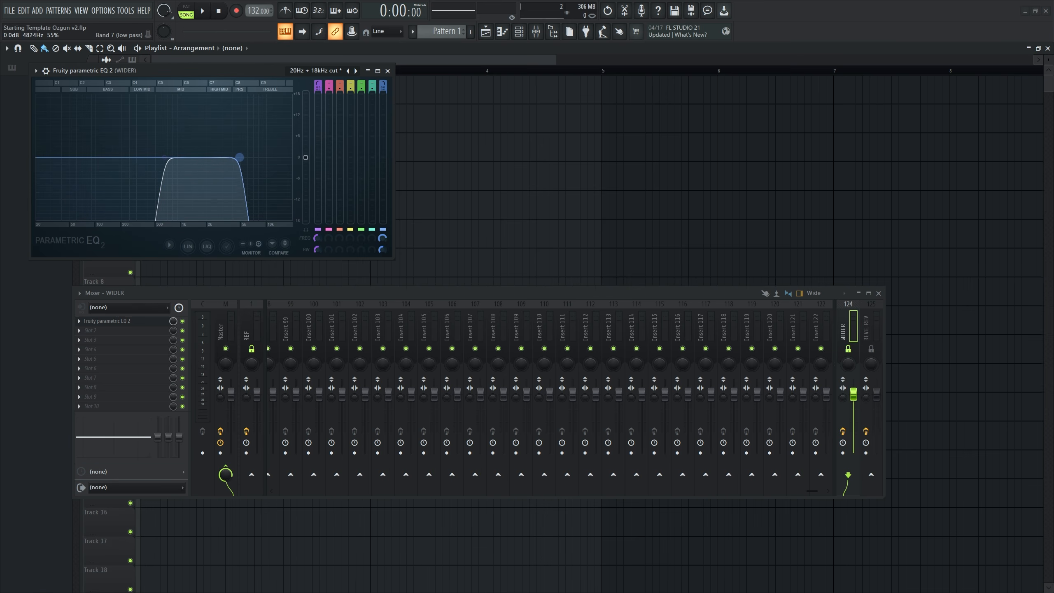
{"action": "key", "text": "Escape"}
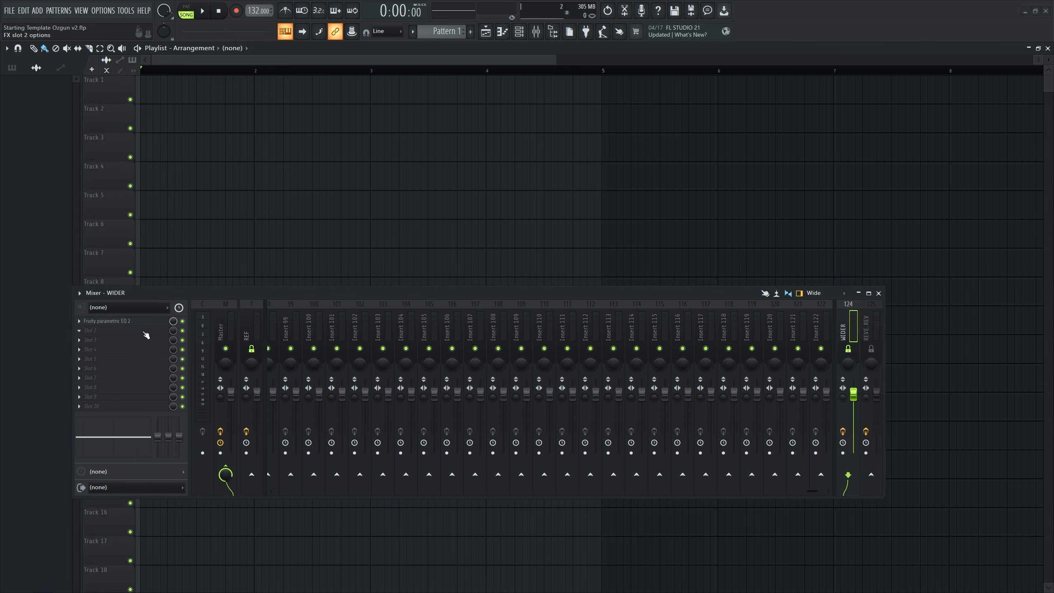
Load Fruity Chorus in the second effect slot of WIDER.
{"action": "left_click", "coordinate": [146, 335]}
{"action": "left_click", "coordinate": [244, 336]}
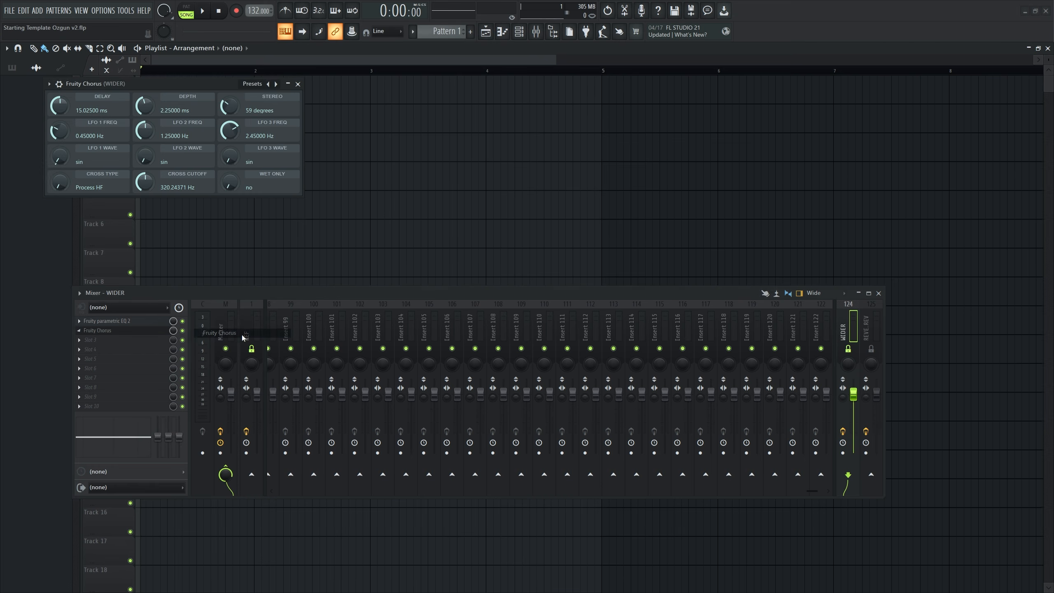
{"action": "left_click_drag", "start_coordinate": [153, 88], "coordinate": [182, 168]}
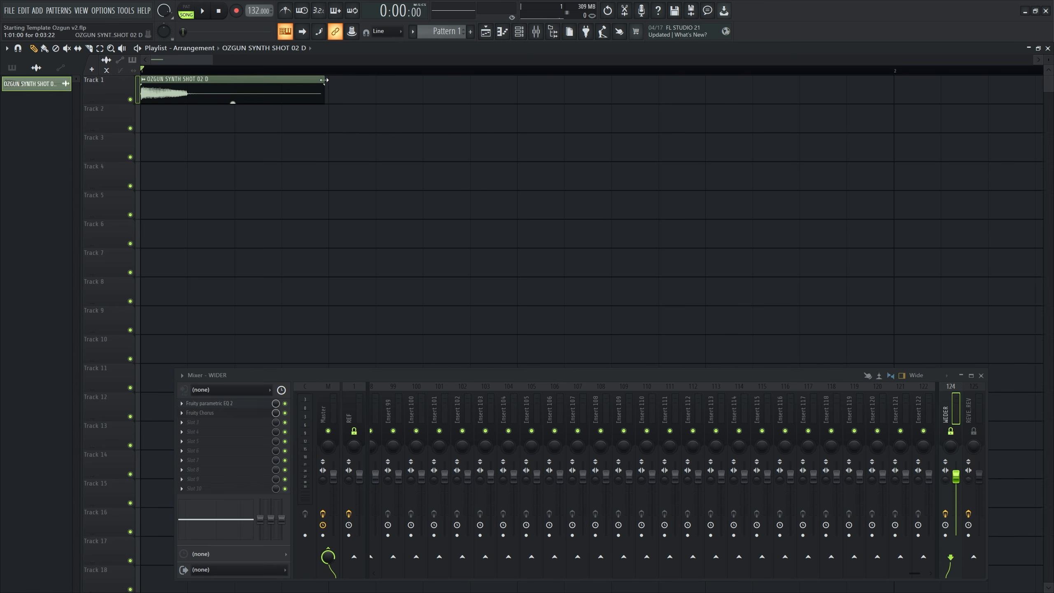
Shorten the synth shot clip on Track 1 and place three copies of it back to back.
{"action": "left_click_drag", "start_coordinate": [319, 79], "coordinate": [213, 79]}
{"action": "left_click", "coordinate": [241, 93]}
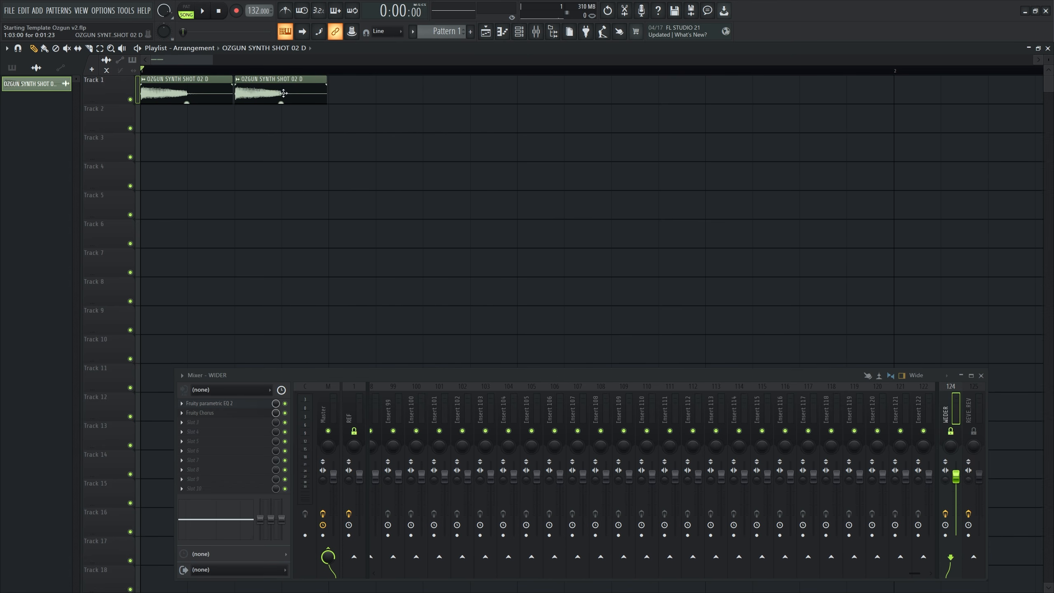
{"action": "left_click", "coordinate": [334, 95]}
{"action": "left_click", "coordinate": [430, 94]}
Set the time range spanning the four synth shots as the loop and audition it.
{"action": "left_click_drag", "start_coordinate": [522, 72], "coordinate": [142, 70]}
{"action": "key", "text": "space"}
{"action": "left_click", "coordinate": [553, 214]}
{"action": "right_click", "coordinate": [614, 215]}
{"action": "key", "text": "space"}
Route the synth shot audio clip to mixer Insert 41 and close its channel settings.
{"action": "double_click", "coordinate": [245, 99]}
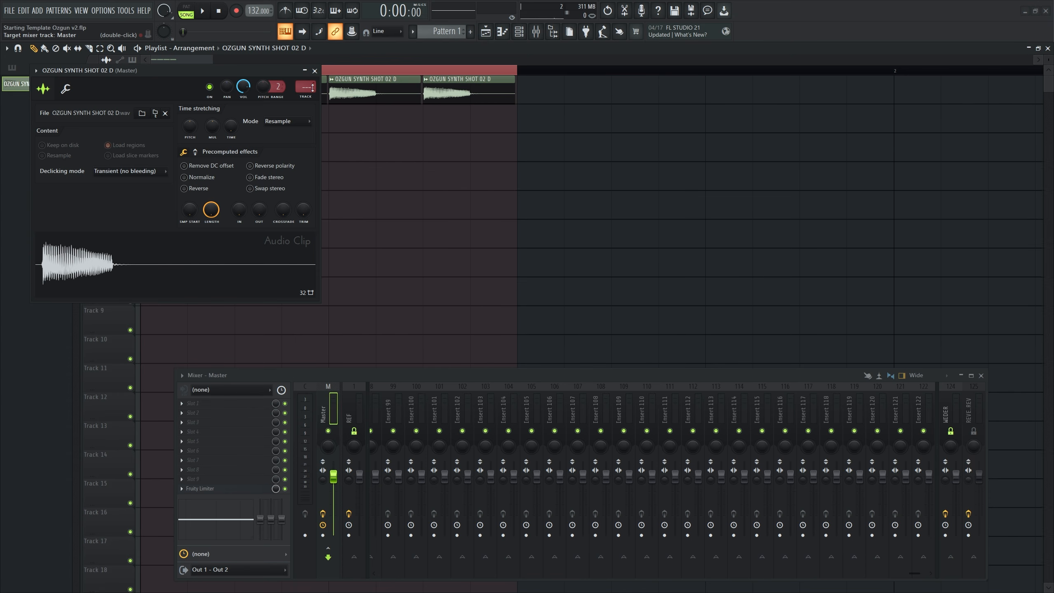
{"action": "left_click_drag", "start_coordinate": [313, 88], "coordinate": [312, 68]}
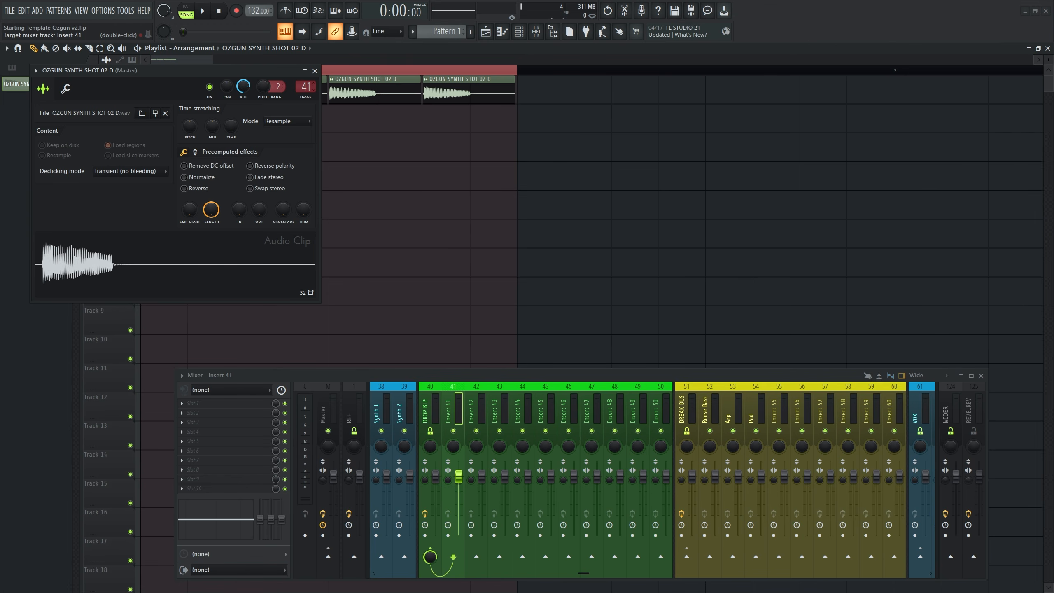
{"action": "left_click_drag", "start_coordinate": [503, 375], "coordinate": [413, 270]}
{"action": "left_click", "coordinate": [315, 70]}
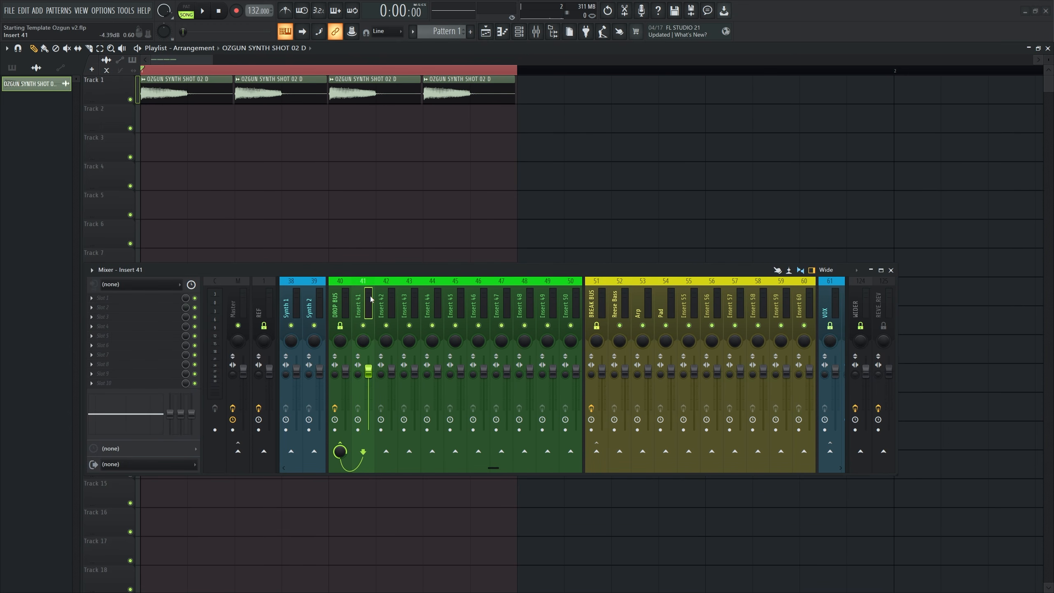
Send Insert 41 to the WIDER track and audition the synth loop while adjusting the send level.
{"action": "key", "text": "space"}
{"action": "left_click", "coordinate": [860, 450]}
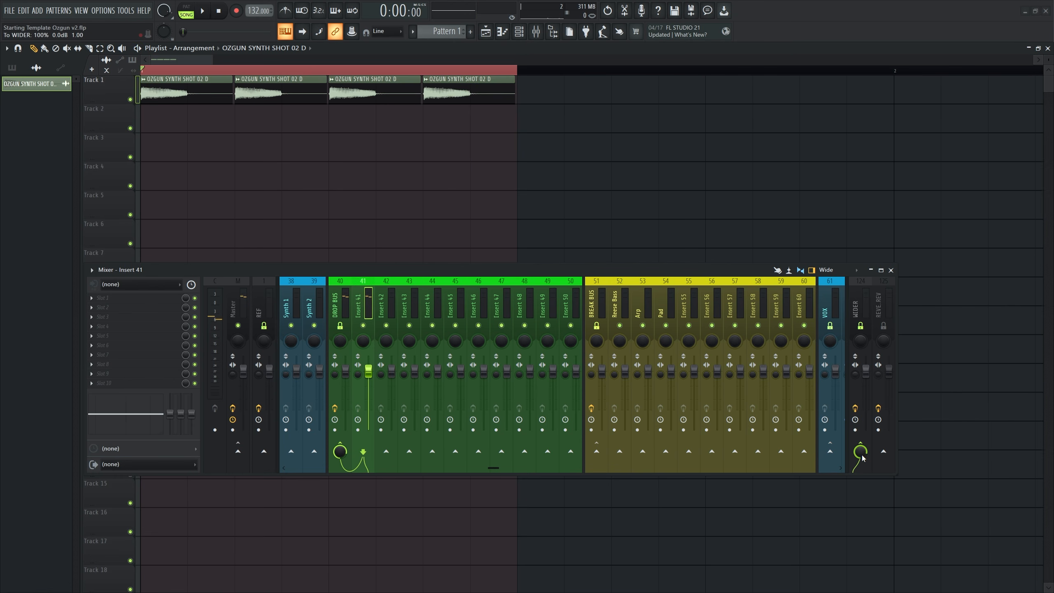
{"action": "left_click", "coordinate": [857, 290]}
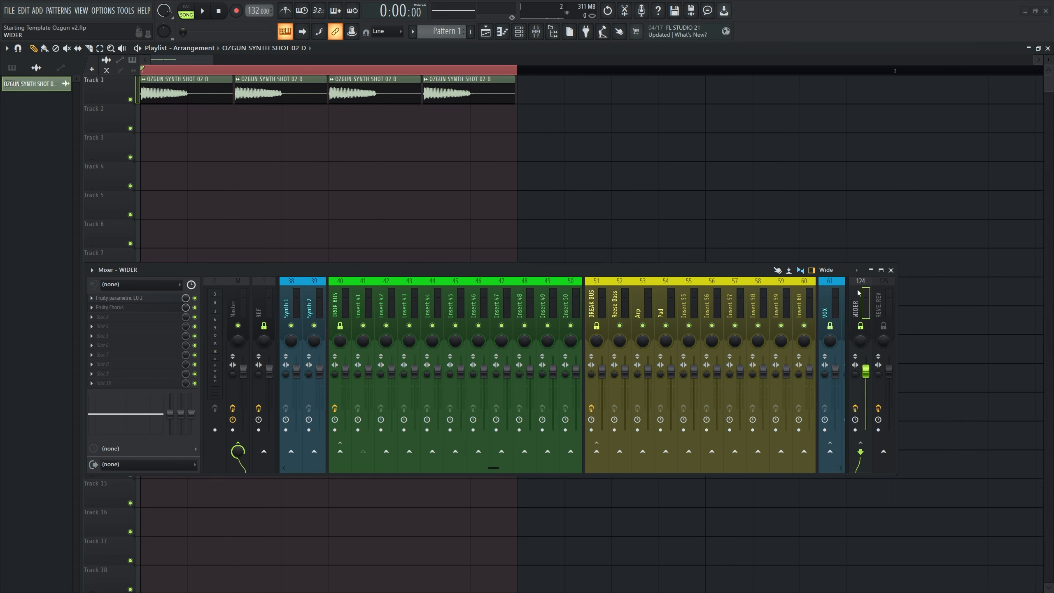
{"action": "left_click", "coordinate": [367, 292]}
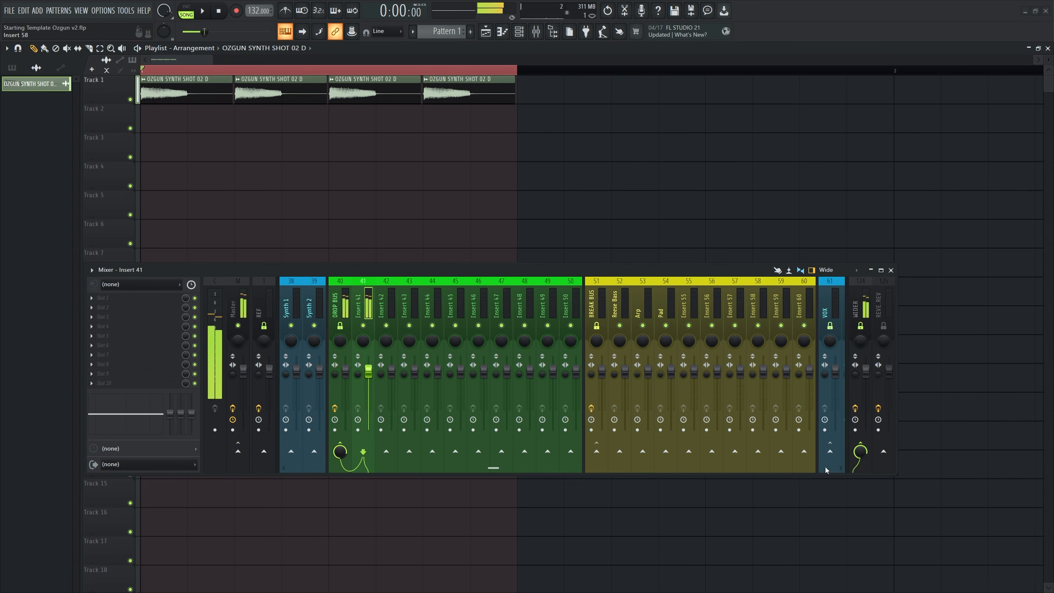
{"action": "key", "text": "space"}
{"action": "mouse_move", "coordinate": [860, 452]}
{"action": "left_mouse_down"}
{"action": "mouse_move", "coordinate": [860, 503]}
{"action": "mouse_move", "coordinate": [860, 451]}
{"action": "left_mouse_up"}
{"action": "key", "text": "space"}
{"action": "key", "text": "space"}
{"action": "key", "text": "space"}
Turn on high-quality oversampling in the Fruity Parametric EQ 2 on WIDER.
{"action": "left_click", "coordinate": [859, 295]}
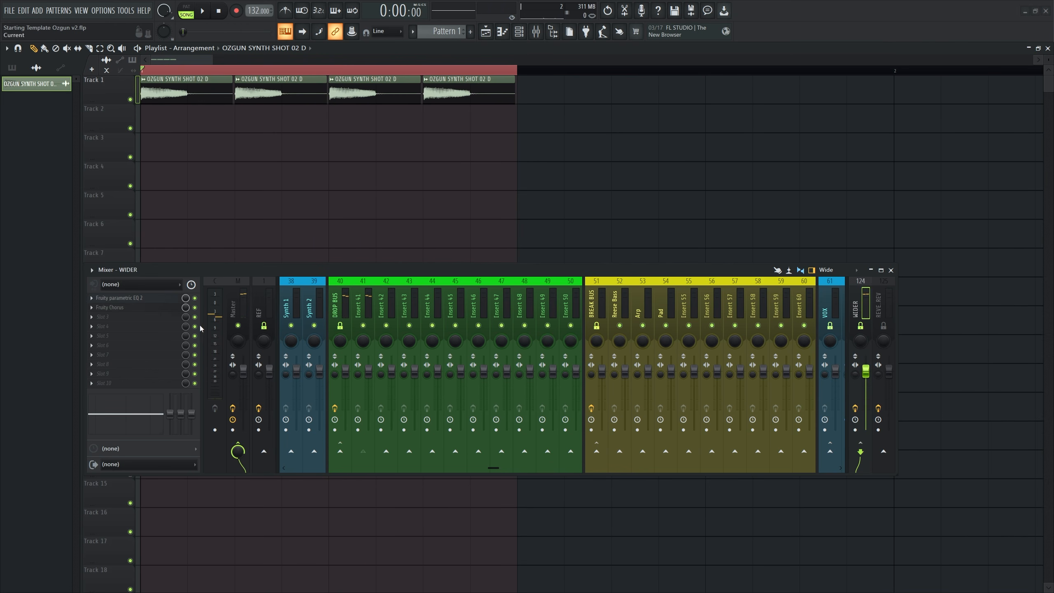
{"action": "left_click", "coordinate": [143, 299]}
{"action": "left_click", "coordinate": [208, 247]}
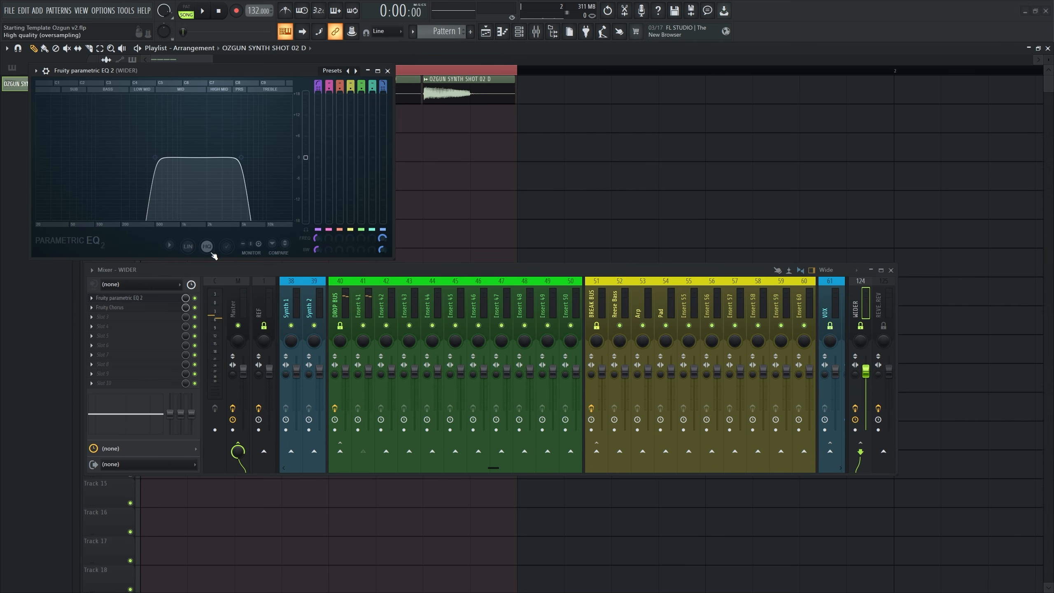
{"action": "left_click", "coordinate": [387, 70]}
Play the synth loop and compare Insert 41 with its WIDER send at 0% and raised again.
{"action": "key", "text": "space"}
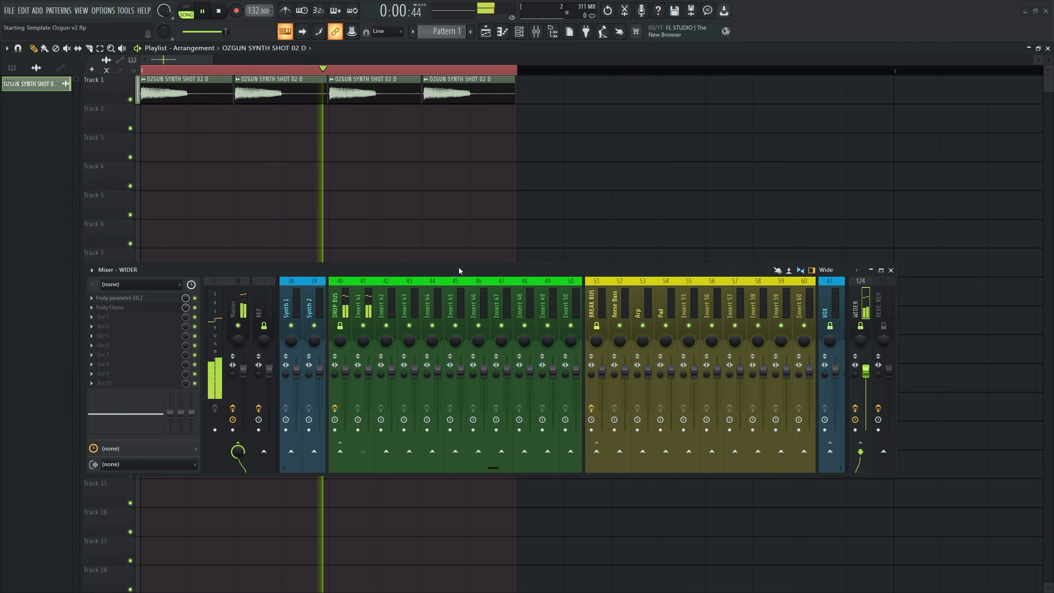
{"action": "left_click", "coordinate": [360, 309]}
{"action": "left_click_drag", "start_coordinate": [860, 451], "coordinate": [860, 519]}
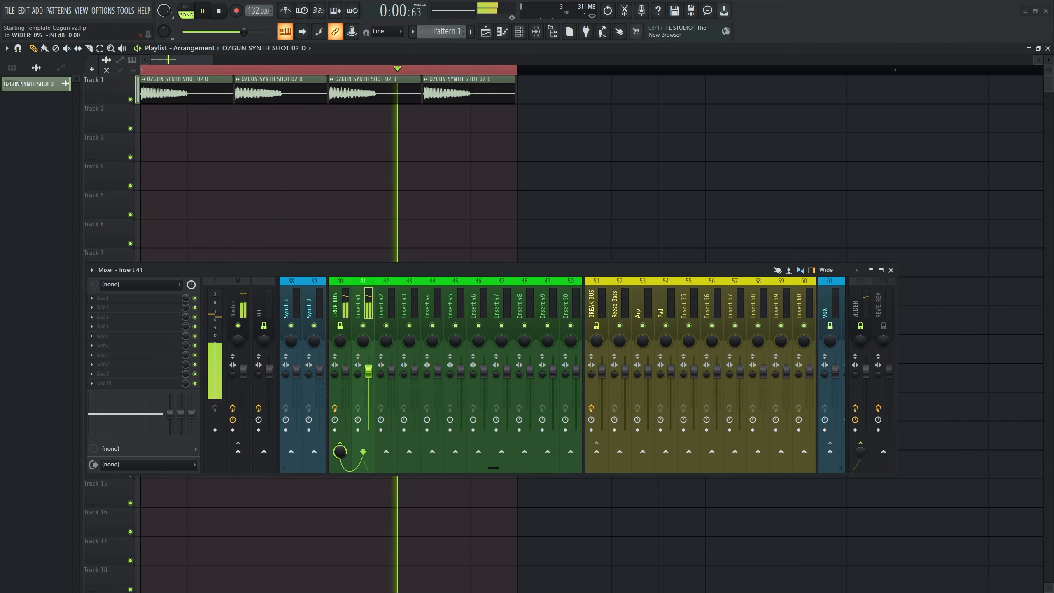
{"action": "left_click_drag", "start_coordinate": [860, 451], "coordinate": [860, 390]}
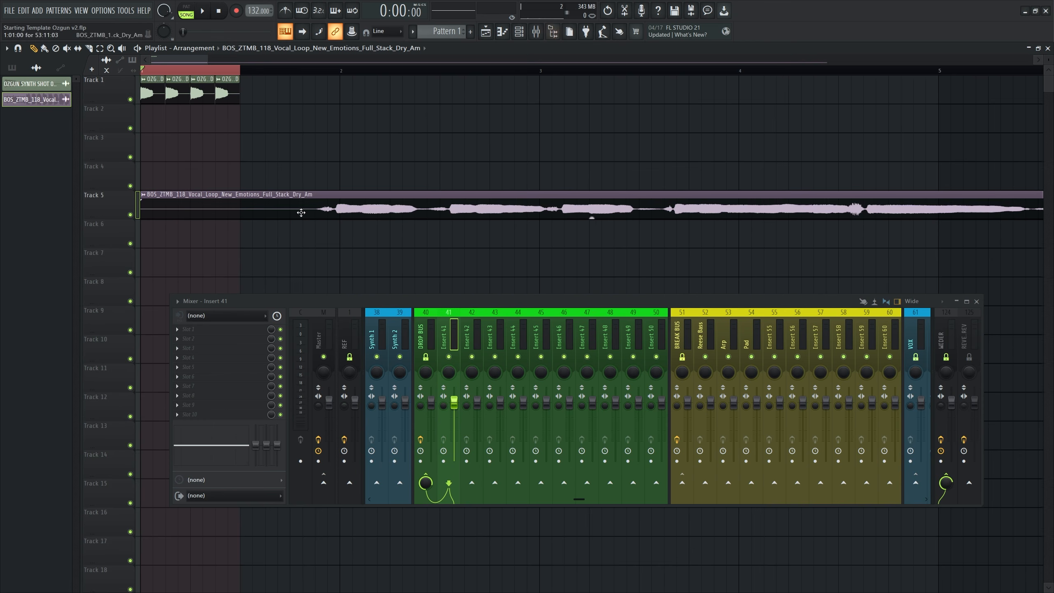
Delete the four synth shot clips and move the vocal loop clip from Track 5 to Track 1.
{"action": "scroll", "coordinate": [240, 106], "scroll_direction": "down", "scroll_amount": 2}
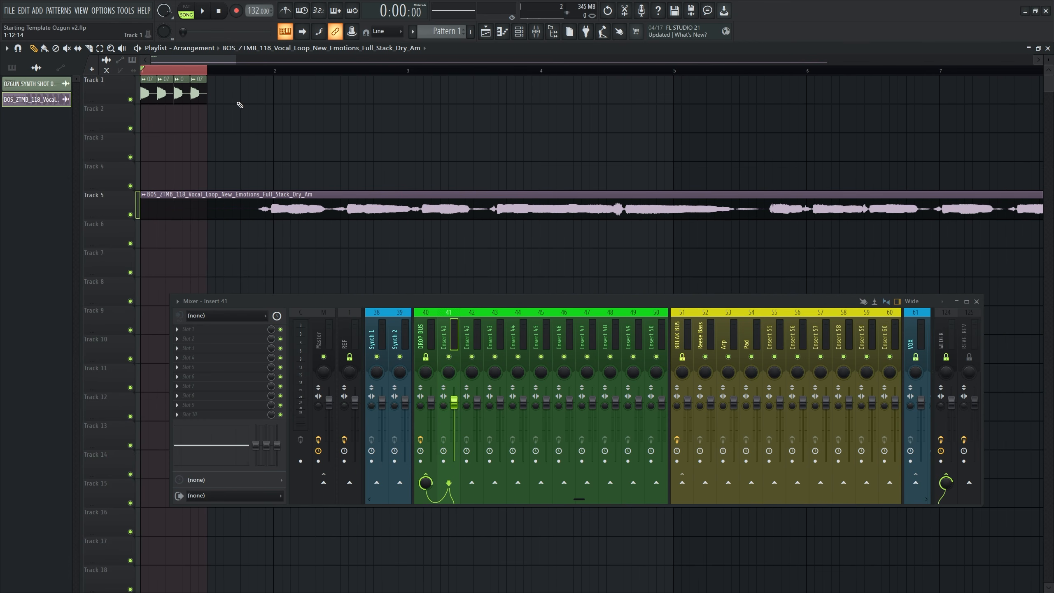
{"action": "right_click", "coordinate": [207, 89]}
{"action": "left_click", "coordinate": [316, 92]}
{"action": "right_click", "coordinate": [199, 94]}
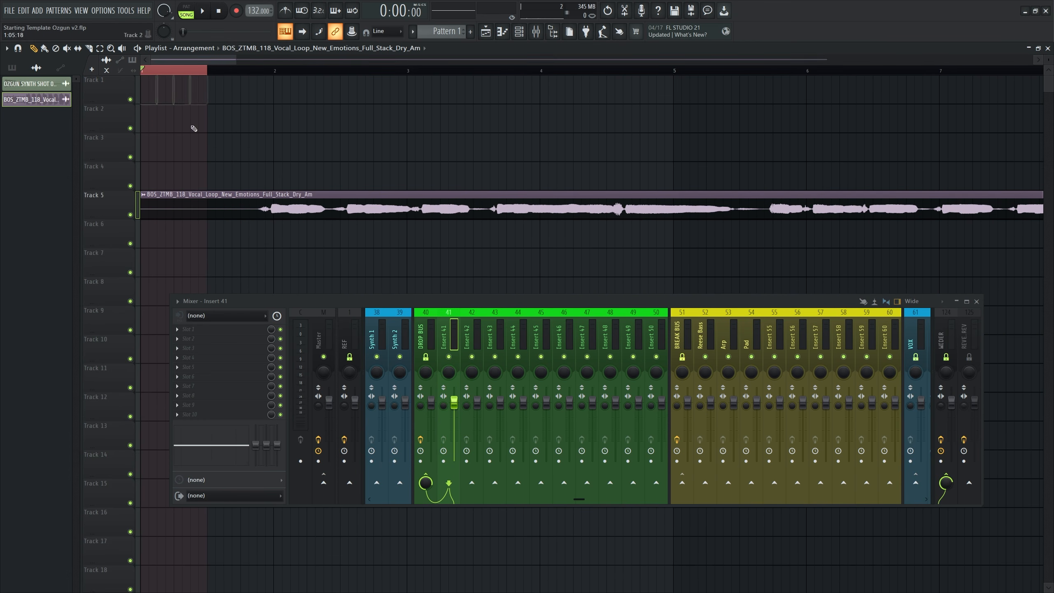
Route the vocal loop audio clip to mixer Insert 41.
{"action": "double_click", "coordinate": [278, 82]}
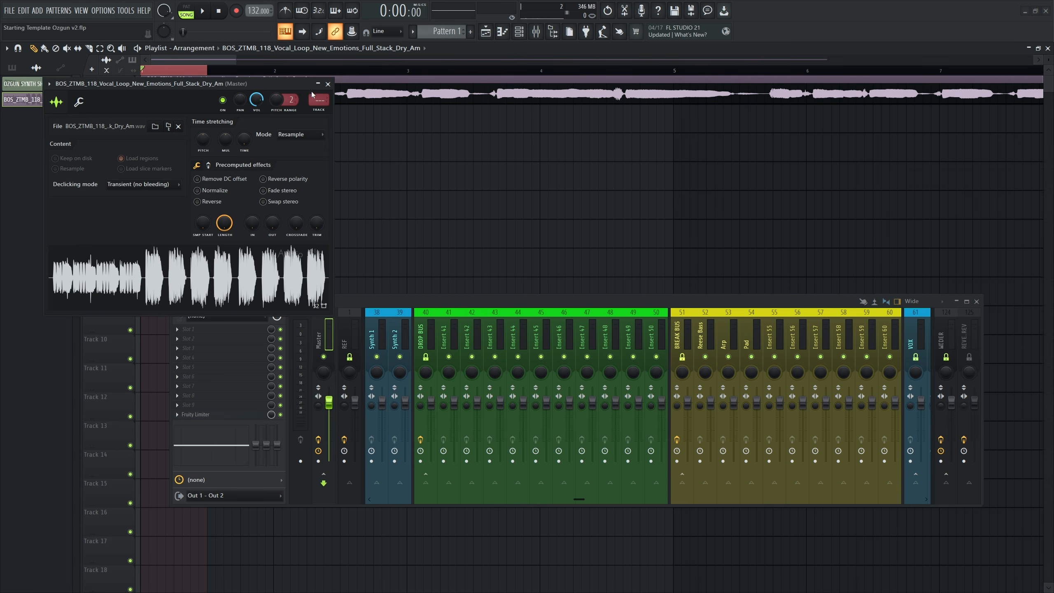
{"action": "left_click_drag", "start_coordinate": [313, 95], "coordinate": [266, 72]}
{"action": "left_click", "coordinate": [328, 84]}
Set the vocal clip's time stretching to Stretch Pro with a pitch shift of -500 cents.
{"action": "double_click", "coordinate": [298, 100]}
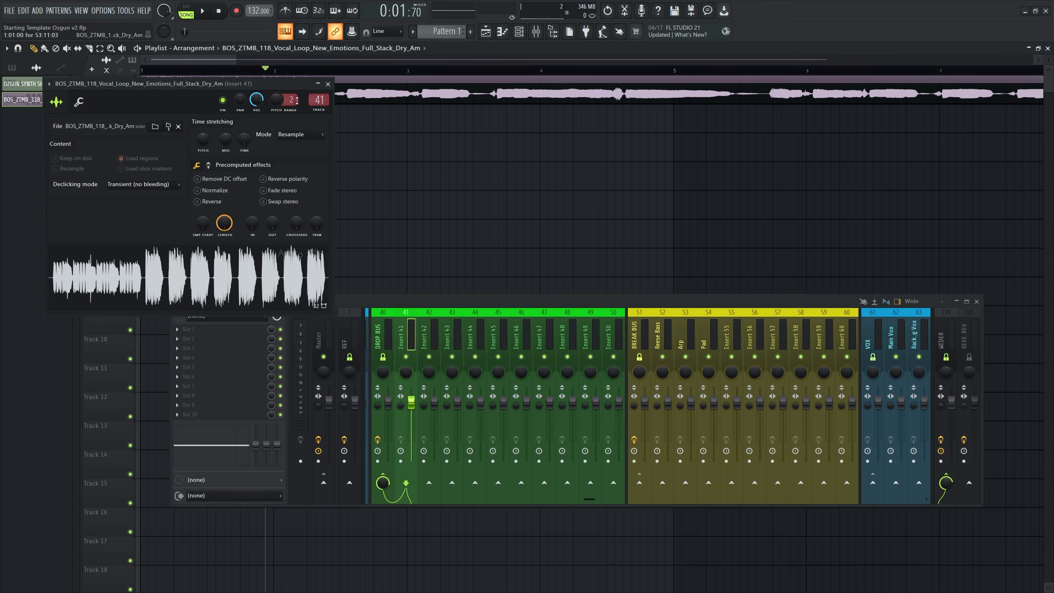
{"action": "left_click", "coordinate": [299, 134]}
{"action": "left_click", "coordinate": [307, 172]}
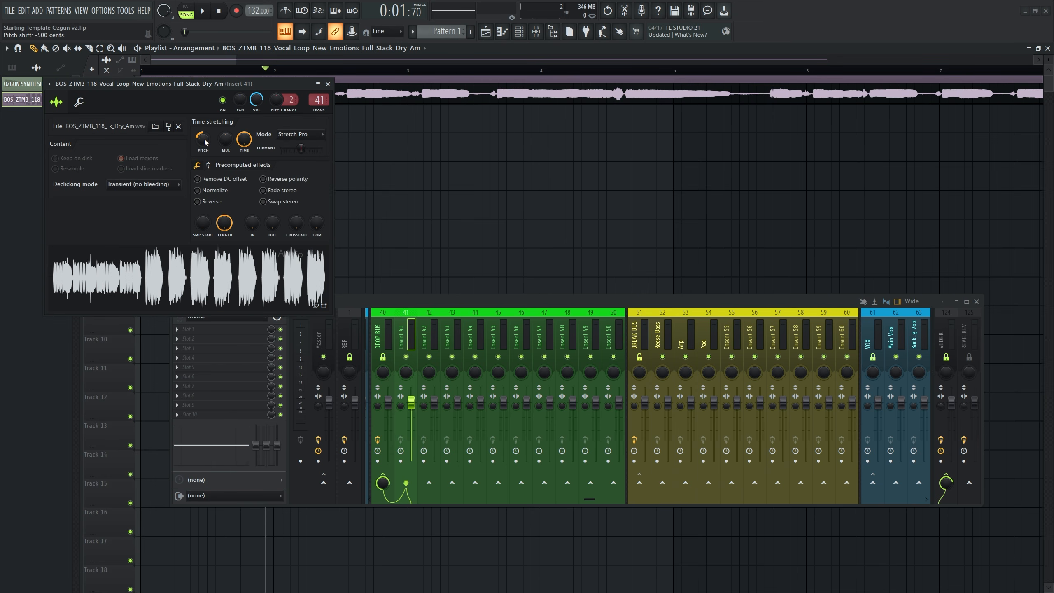
{"action": "left_click", "coordinate": [328, 84]}
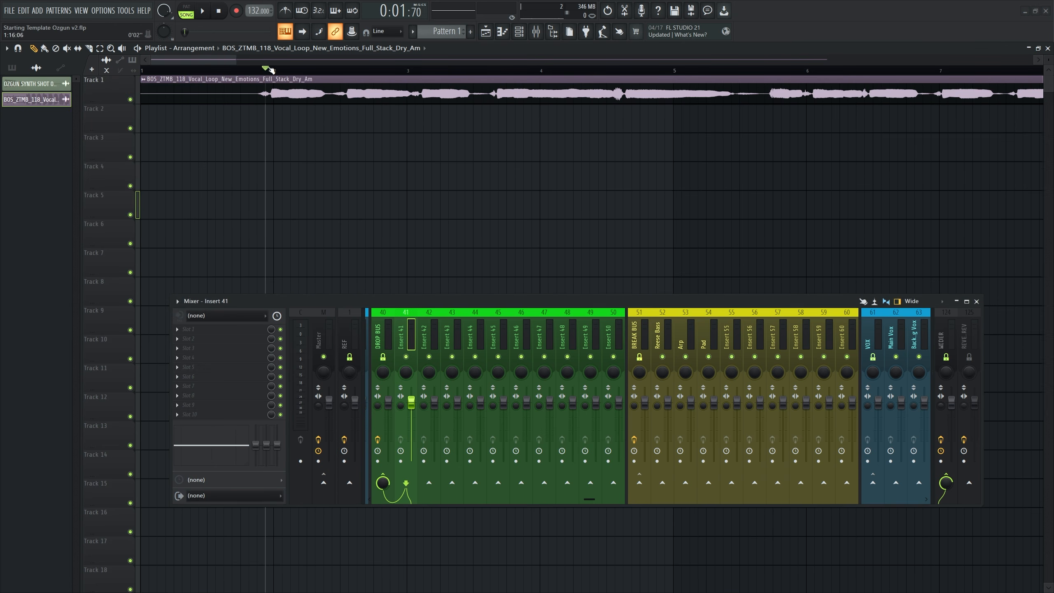
Play the vocal with Insert 41's WIDER send at 0% and raise the clip's formant slightly.
{"action": "key", "text": "space"}
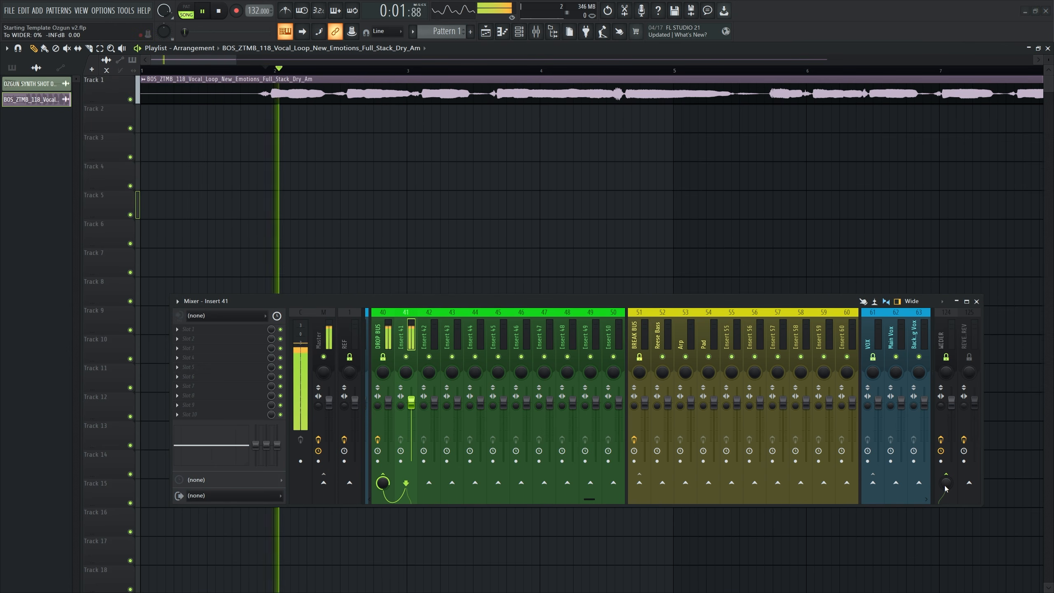
{"action": "double_click", "coordinate": [393, 95]}
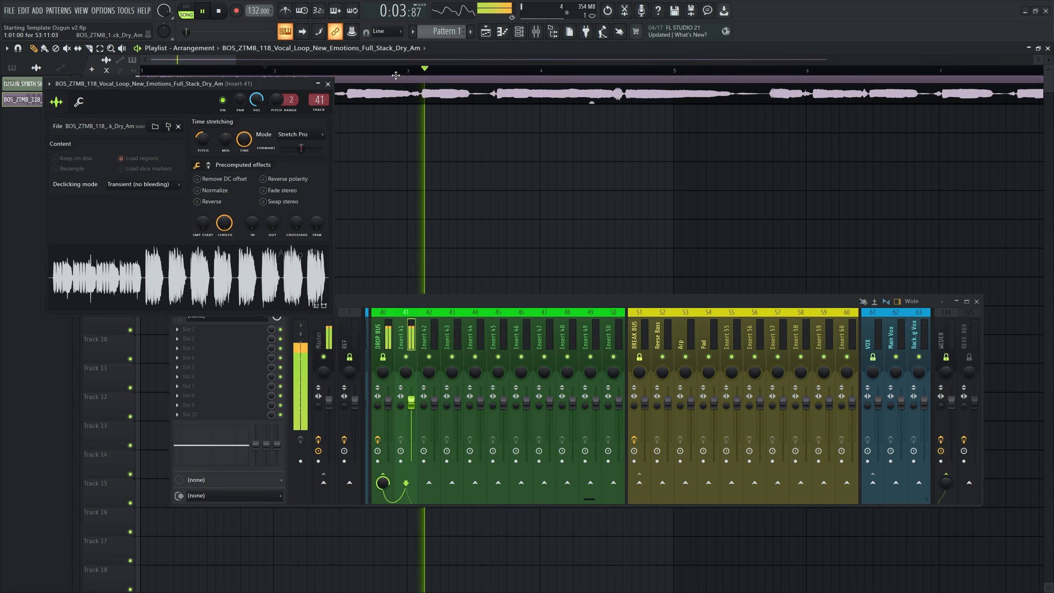
{"action": "left_click_drag", "start_coordinate": [302, 149], "coordinate": [309, 149]}
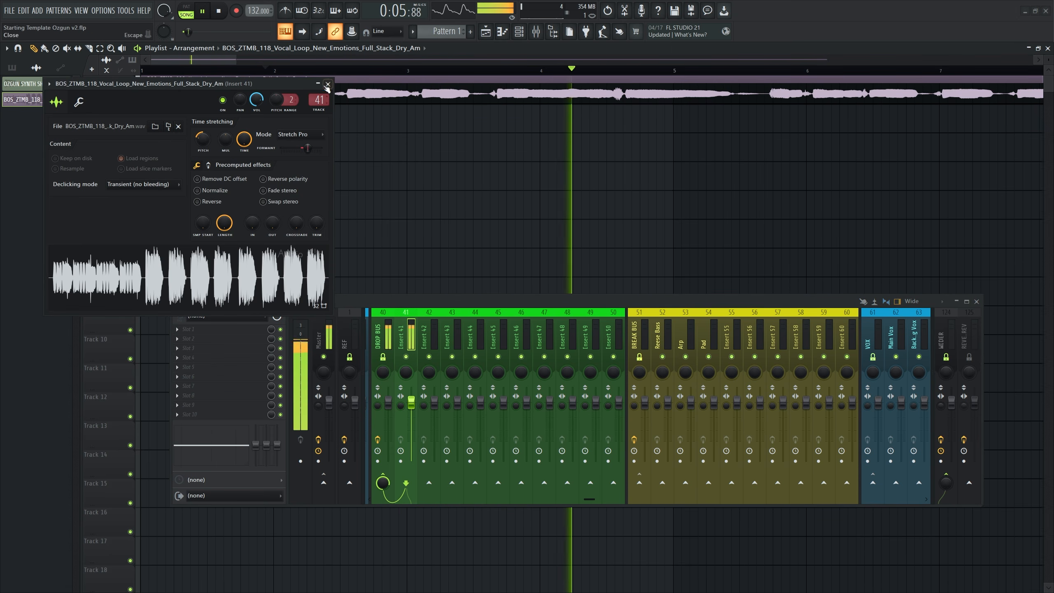
{"action": "left_click", "coordinate": [328, 84]}
{"action": "key", "text": "space"}
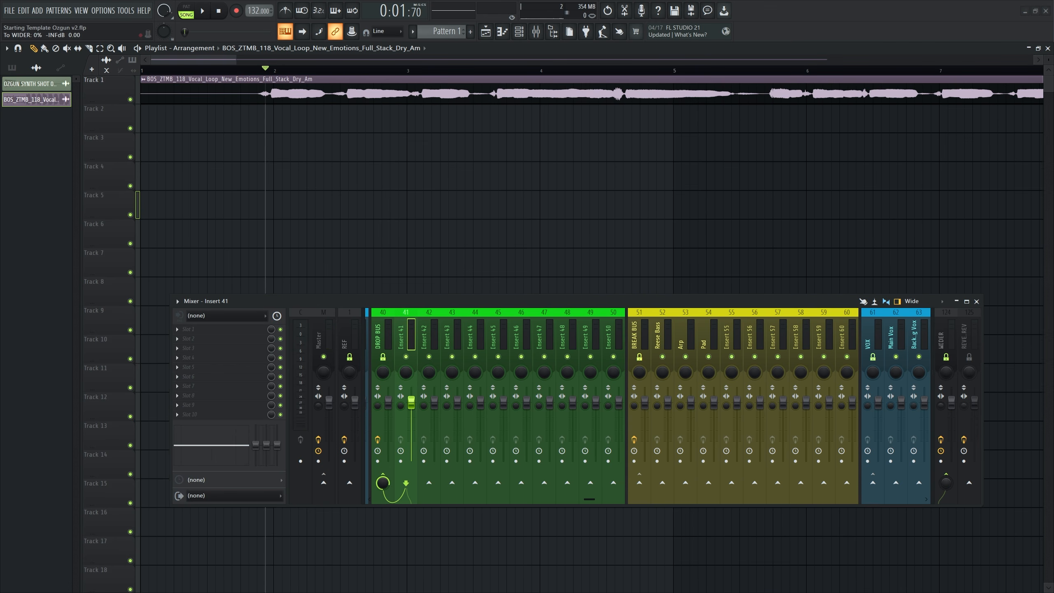
Audition the vocal with Insert 41's WIDER send at about 112% and compare it with other send levels.
{"action": "key", "text": "space"}
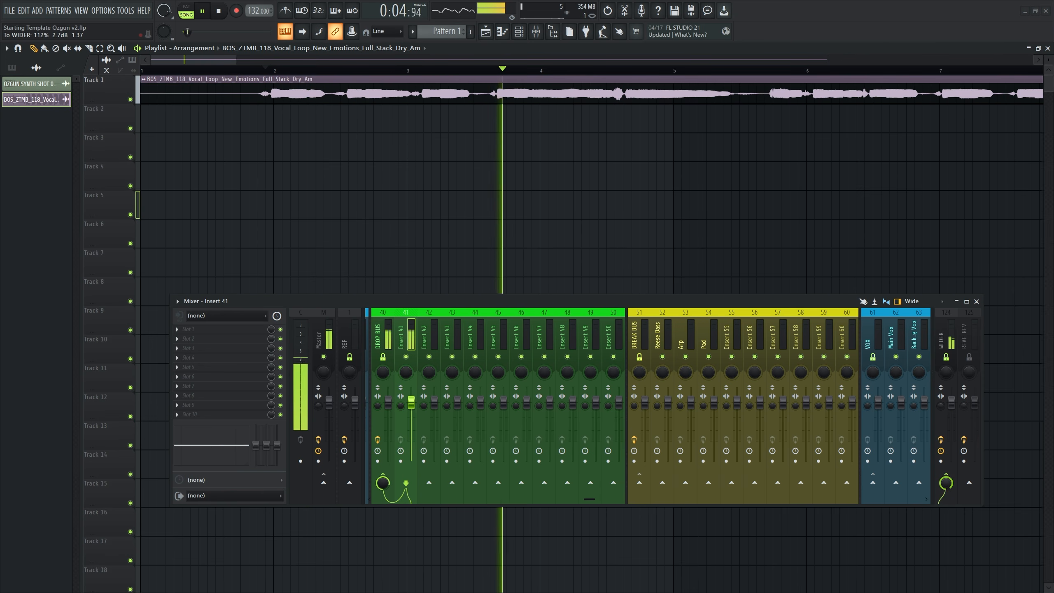
{"action": "key", "text": "space"}
{"action": "left_click", "coordinate": [946, 475]}
{"action": "key", "text": "space"}
{"action": "key", "text": "space"}
{"action": "left_click", "coordinate": [946, 482]}
{"action": "key", "text": "space"}
{"action": "key", "text": "space"}
Replay the vocal with the WIDER send at 110%, and remove the send from Insert 41.
{"action": "mouse_move", "coordinate": [946, 482]}
{"action": "left_mouse_down"}
{"action": "mouse_move", "coordinate": [946, 514]}
{"action": "mouse_move", "coordinate": [947, 465]}
{"action": "left_mouse_up"}
{"action": "key", "text": "space"}
{"action": "key", "text": "space"}
{"action": "key", "text": "space"}
{"action": "key", "text": "space"}
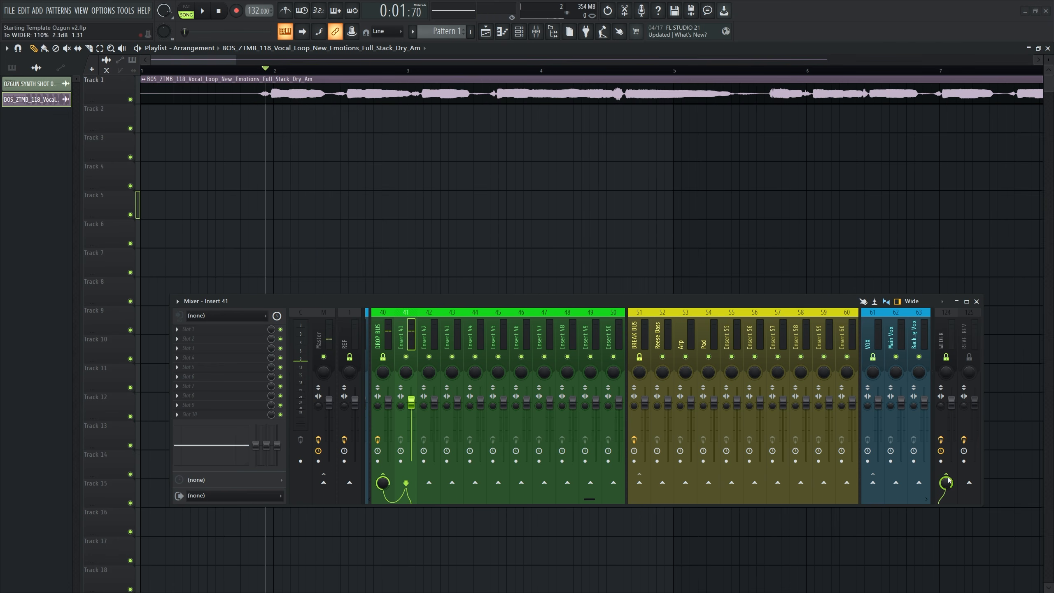
{"action": "left_click", "coordinate": [947, 478]}
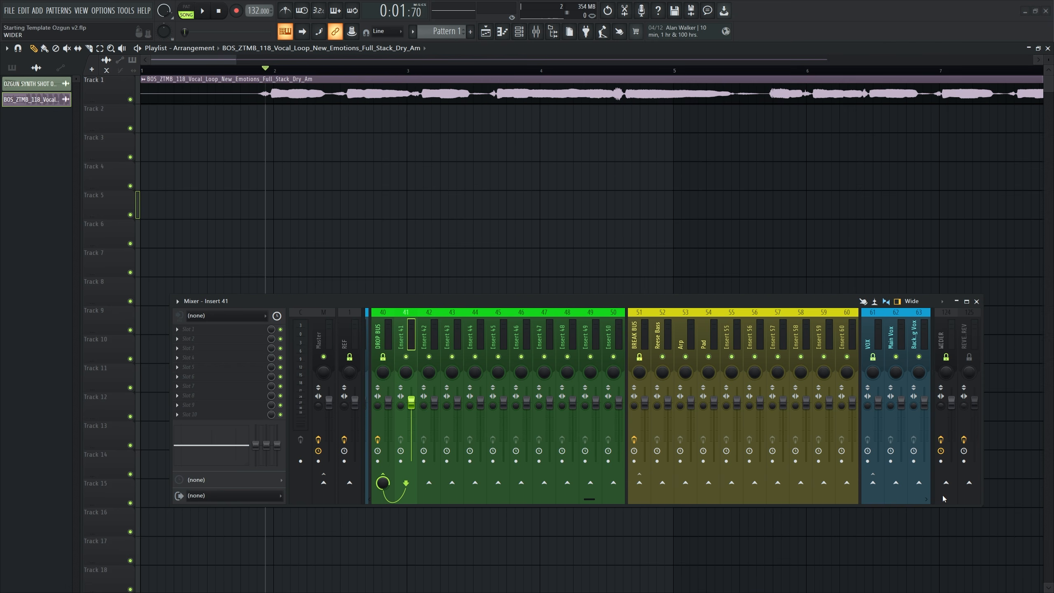
{"action": "left_click", "coordinate": [952, 401]}
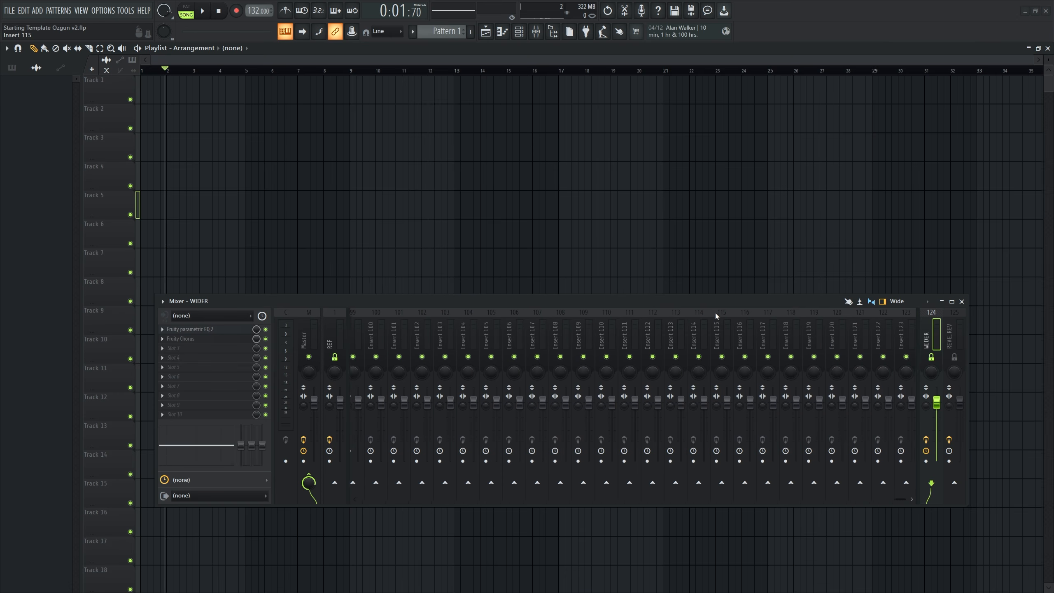
Dock mixer Insert 123 to the right side beside WIDER.
{"action": "left_click", "coordinate": [898, 336]}
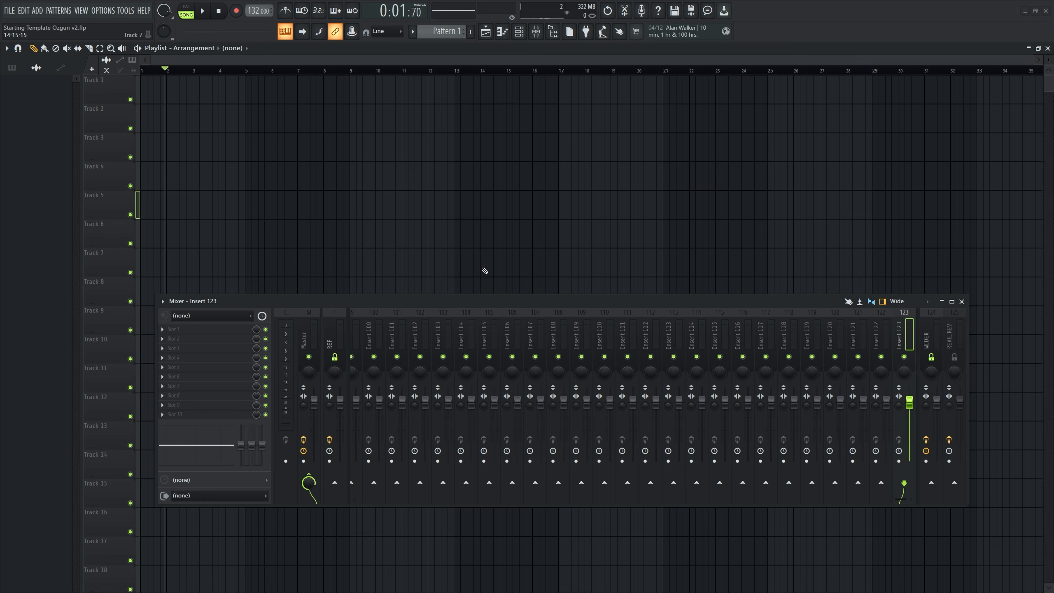
{"action": "right_click", "coordinate": [900, 332]}
{"action": "mouse_move", "coordinate": [954, 546]}
{"action": "left_click", "coordinate": [896, 563]}
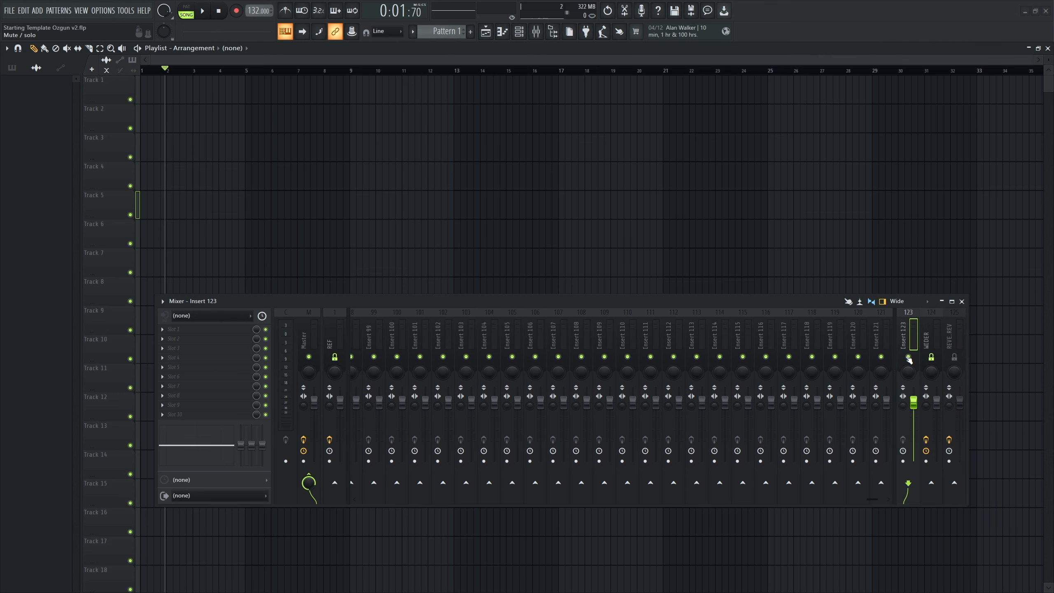
Rename Insert 123 as AMB REV and load Fruity Reeverb 2 in its first effect slot.
{"action": "double_click", "coordinate": [908, 326]}
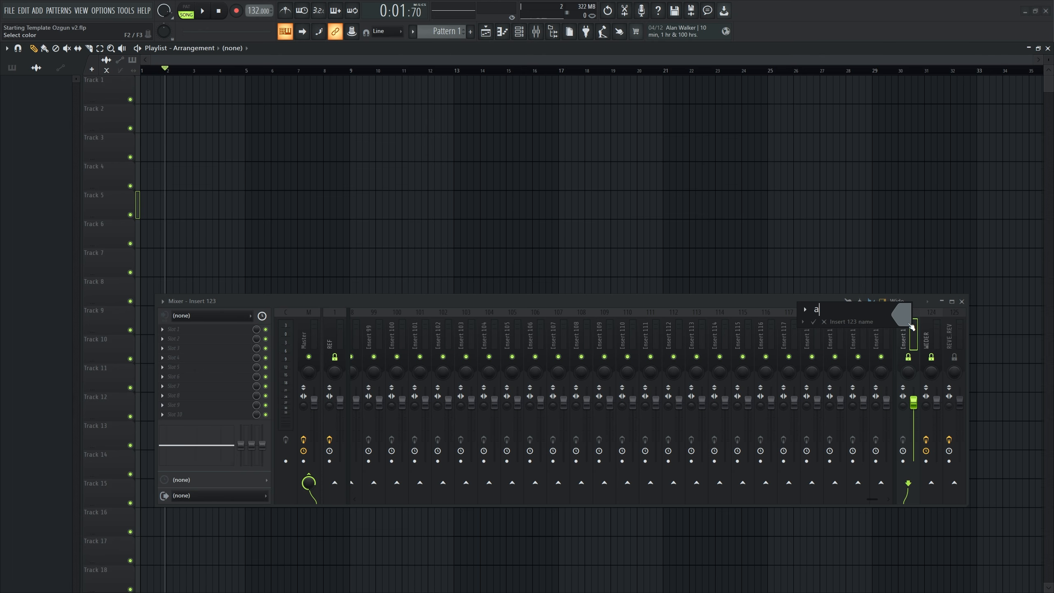
{"action": "type", "text": "AMB REV"}
{"action": "key", "text": "Return"}
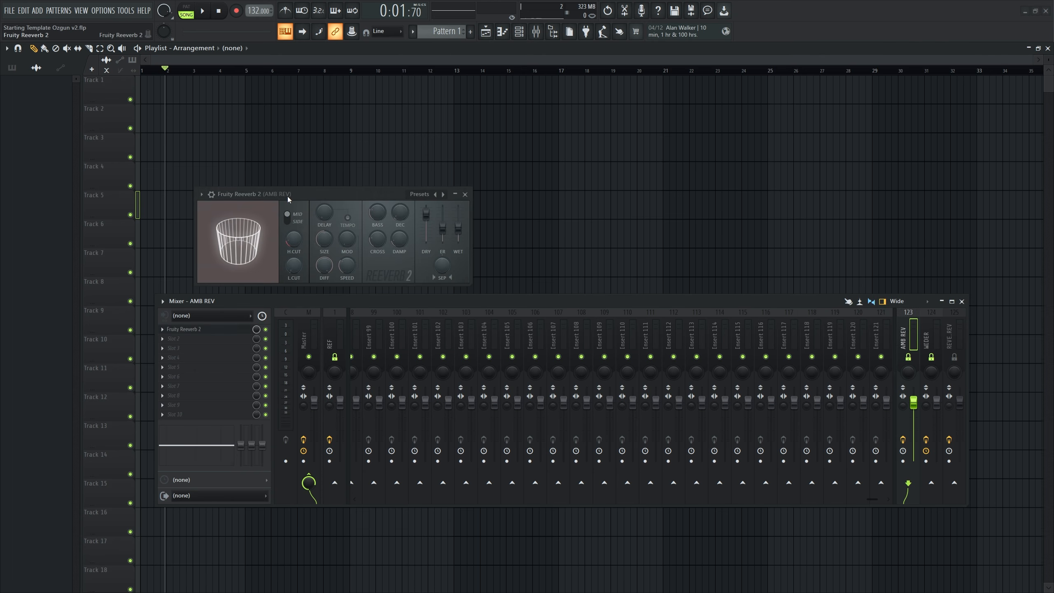
{"action": "left_click_drag", "start_coordinate": [291, 195], "coordinate": [254, 194]}
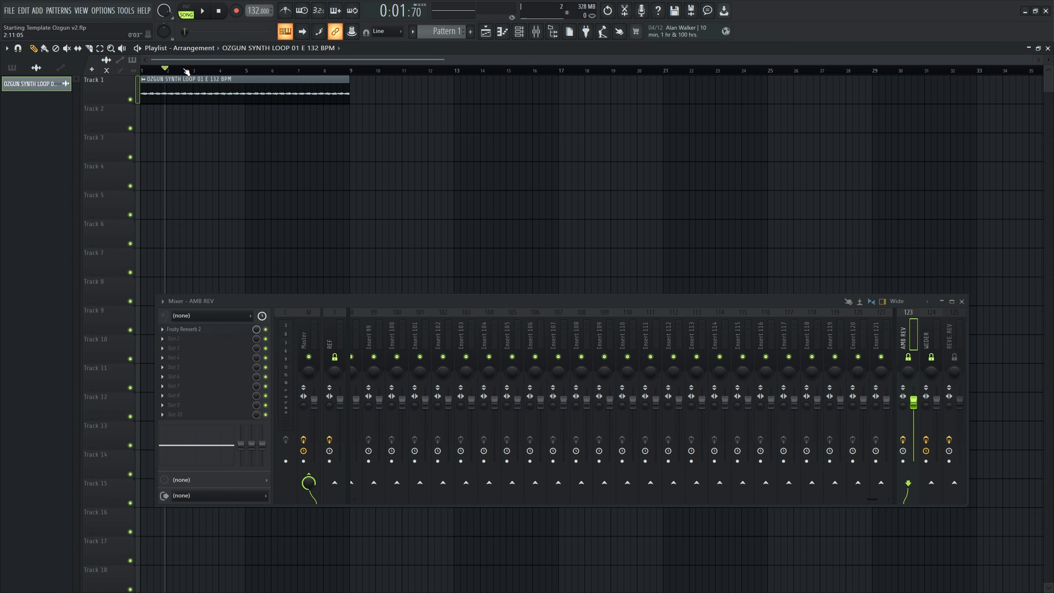
Play the synth loop clip on Track 1 from the start of the song.
{"action": "left_click", "coordinate": [143, 70]}
{"action": "scroll", "coordinate": [233, 131], "scroll_direction": "up", "scroll_amount": 3}
{"action": "scroll", "coordinate": [291, 175], "scroll_direction": "up", "scroll_amount": 1}
{"action": "key", "text": "space"}
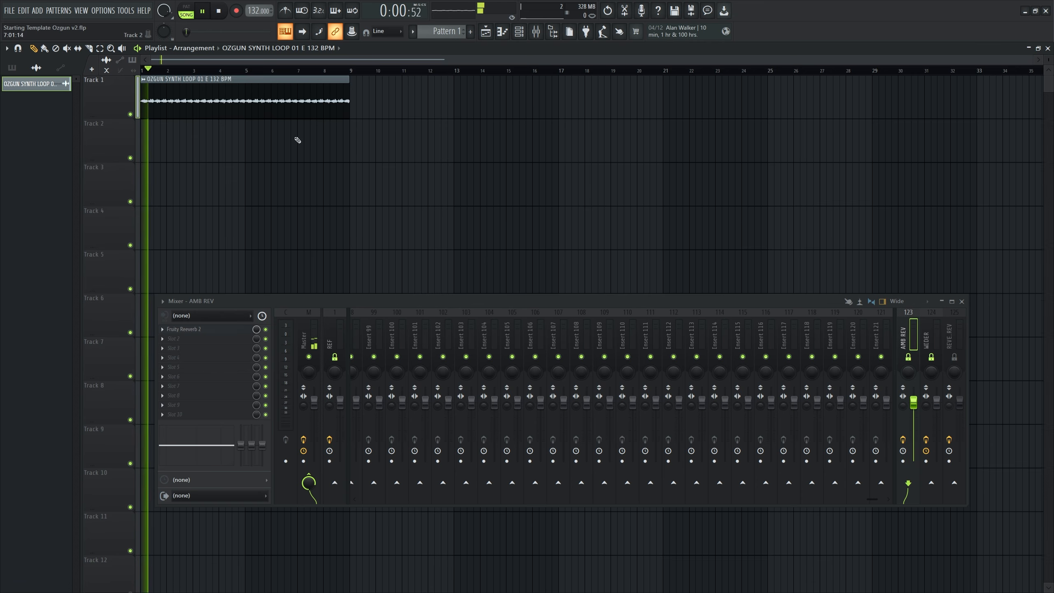
Stop playback and route the synth loop clip to mixer Insert 41.
{"action": "double_click", "coordinate": [270, 103]}
{"action": "key", "text": "space"}
{"action": "left_click_drag", "start_coordinate": [345, 126], "coordinate": [345, 71]}
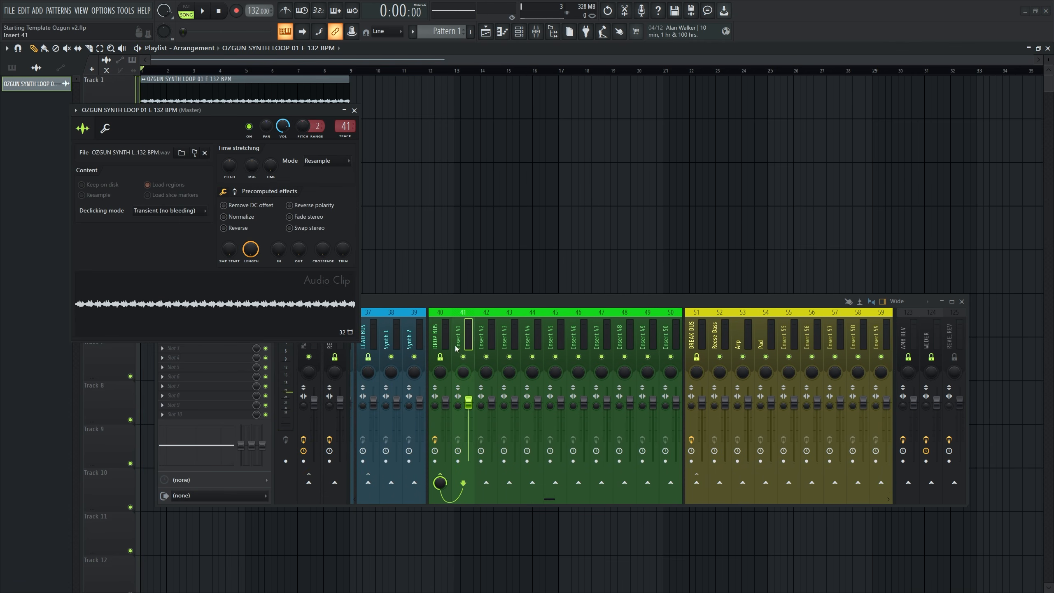
{"action": "left_click_drag", "start_coordinate": [242, 110], "coordinate": [284, 177]}
{"action": "key", "text": "Escape"}
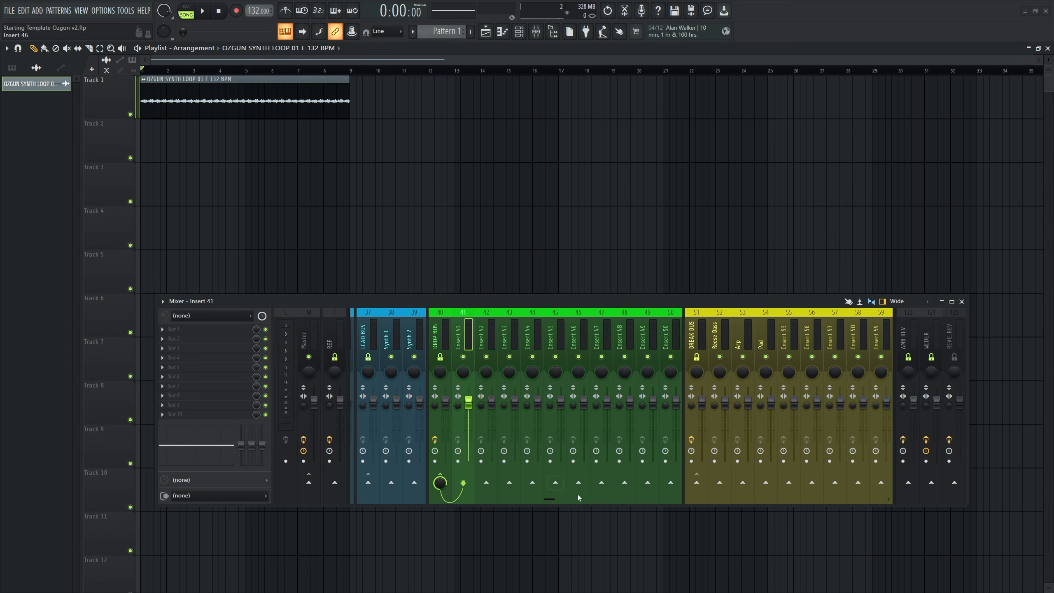
Send Insert 41 to the AMB REV track and adjust the send level.
{"action": "left_click", "coordinate": [908, 483]}
{"action": "left_click_drag", "start_coordinate": [910, 485], "coordinate": [910, 498]}
Set AMB REV's Fruity Reeverb 2 to minimum dry with higher wet level, decay and size, lower diffusion, and raised high and low cuts.
{"action": "left_click", "coordinate": [913, 331]}
{"action": "left_click", "coordinate": [205, 330]}
{"action": "left_click_drag", "start_coordinate": [387, 252], "coordinate": [387, 241]}
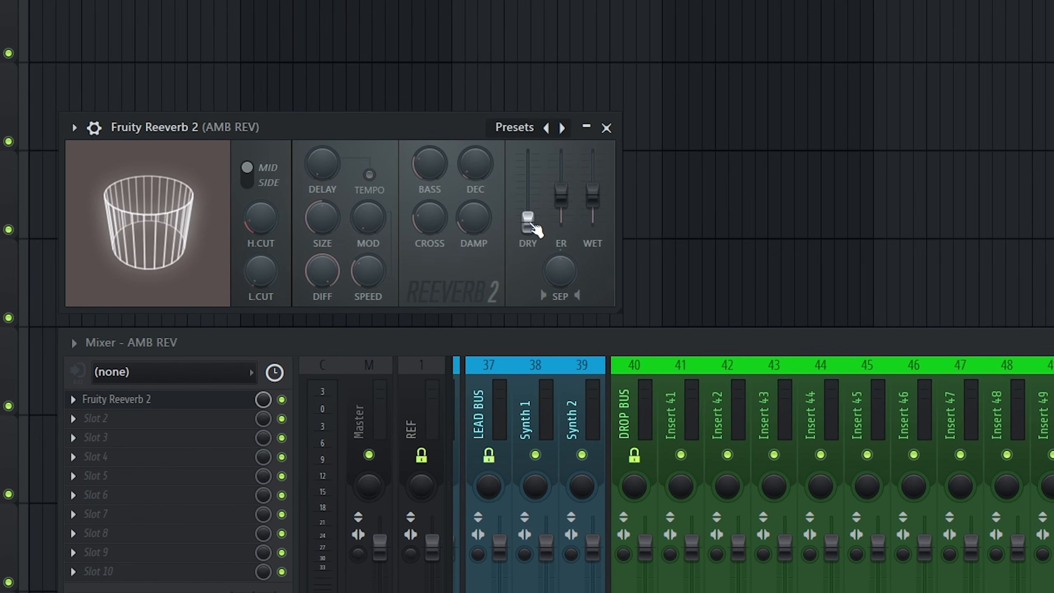
{"action": "left_click_drag", "start_coordinate": [591, 207], "coordinate": [593, 182]}
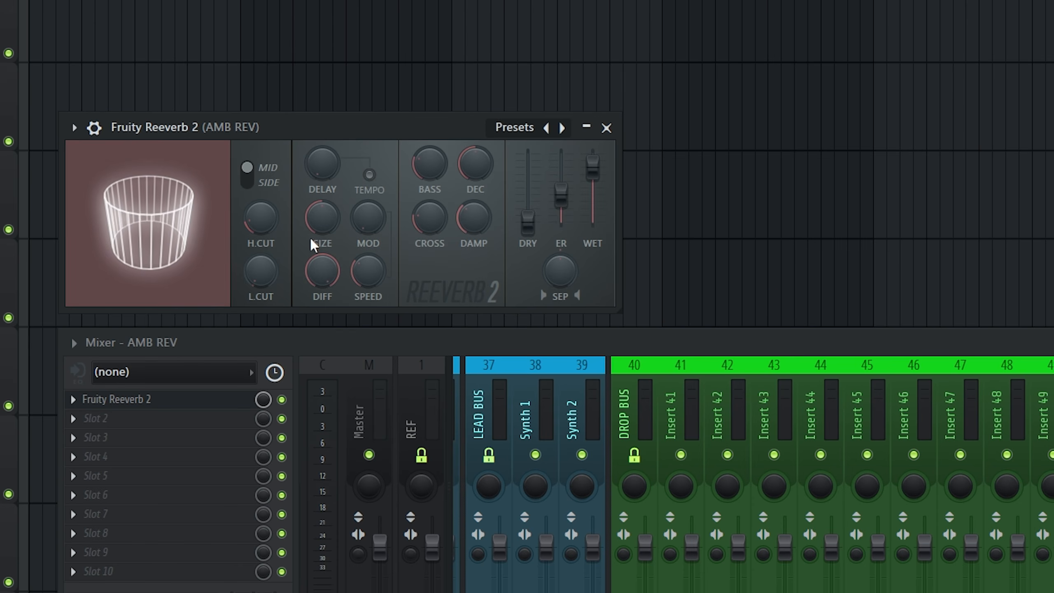
{"action": "left_click_drag", "start_coordinate": [322, 271], "coordinate": [322, 254]}
{"action": "left_click", "coordinate": [325, 229]}
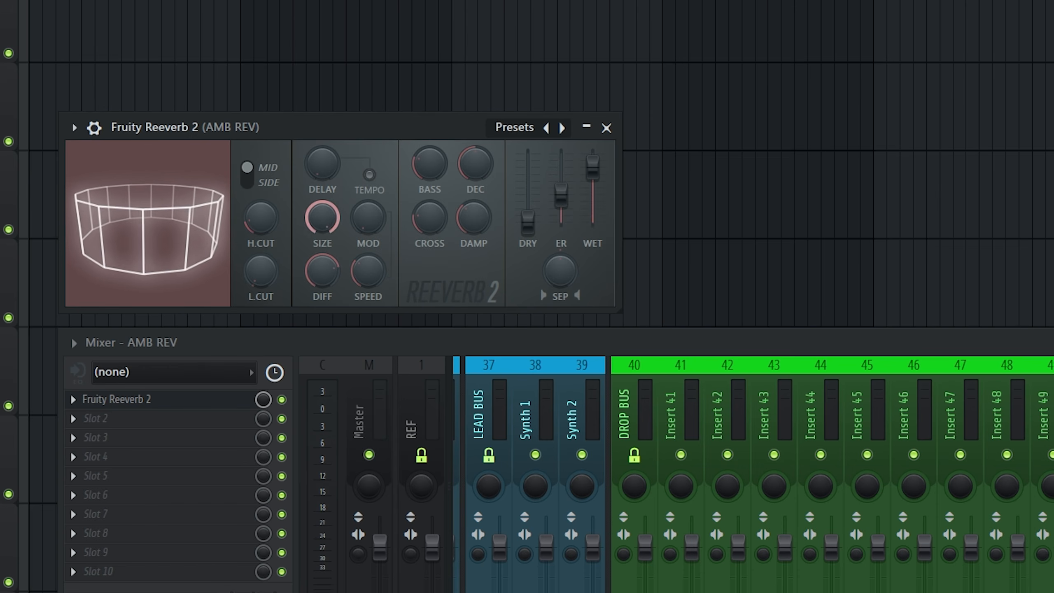
{"action": "left_click", "coordinate": [261, 276]}
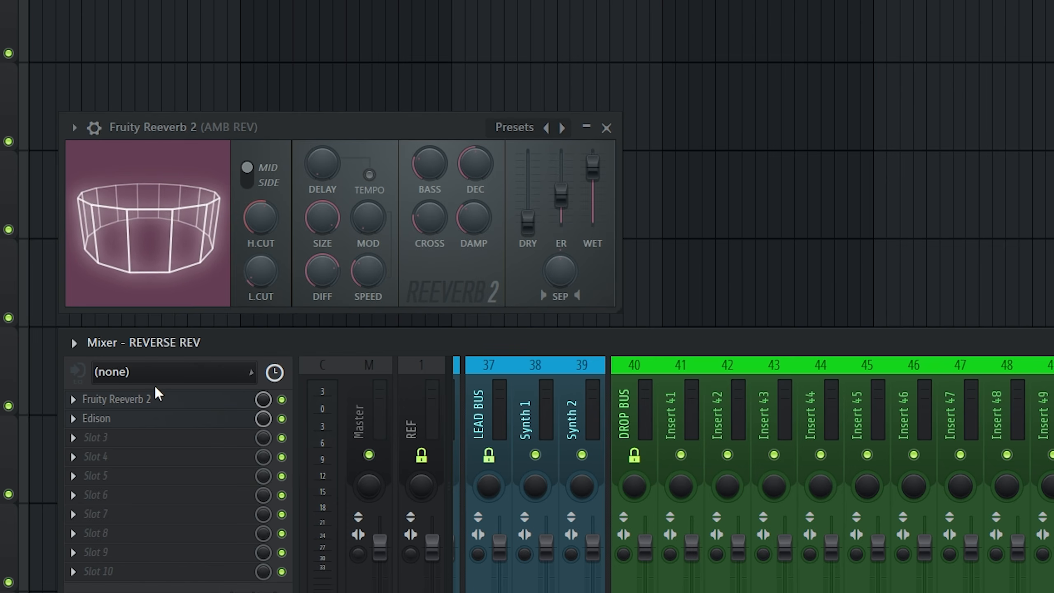
Raise the high cut of Fruity Reeverb 2 on the REVERSE REV track and close that reverb.
{"action": "left_click", "coordinate": [171, 397]}
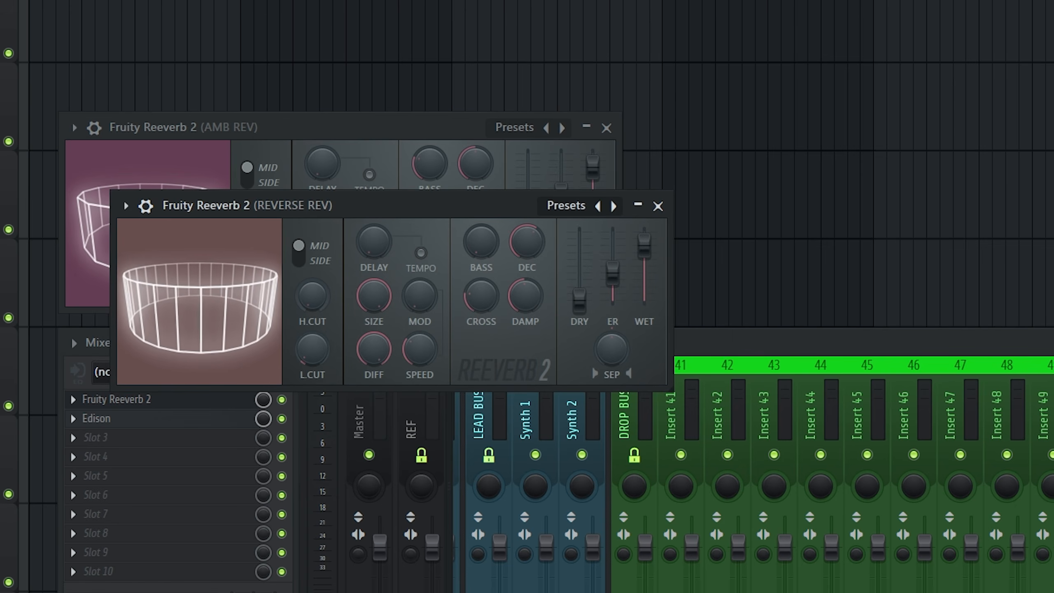
{"action": "left_click_drag", "start_coordinate": [307, 309], "coordinate": [307, 286]}
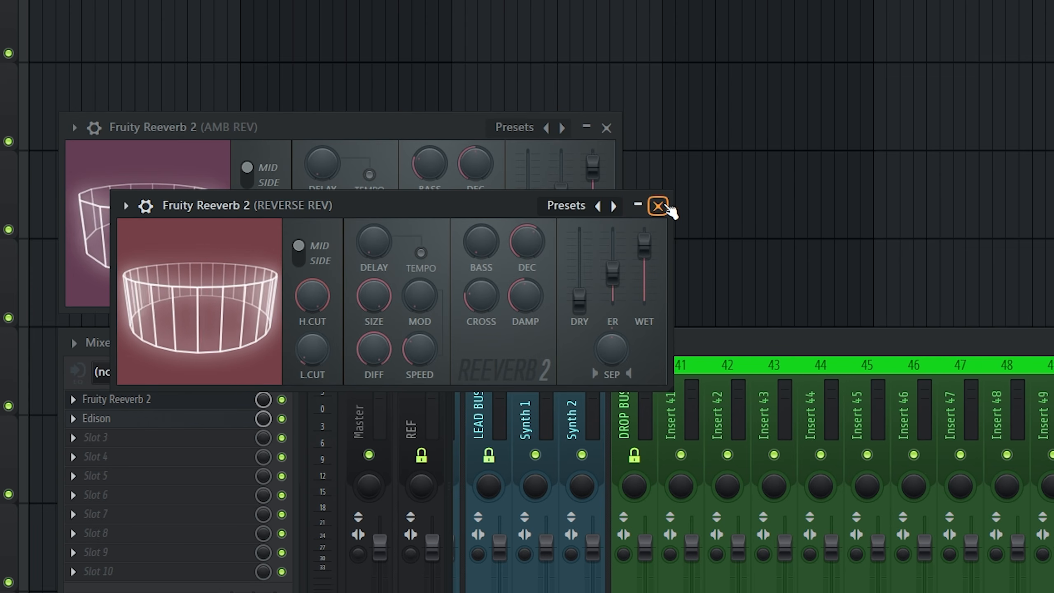
{"action": "left_click", "coordinate": [666, 207]}
{"action": "left_click_drag", "start_coordinate": [282, 130], "coordinate": [301, 132]}
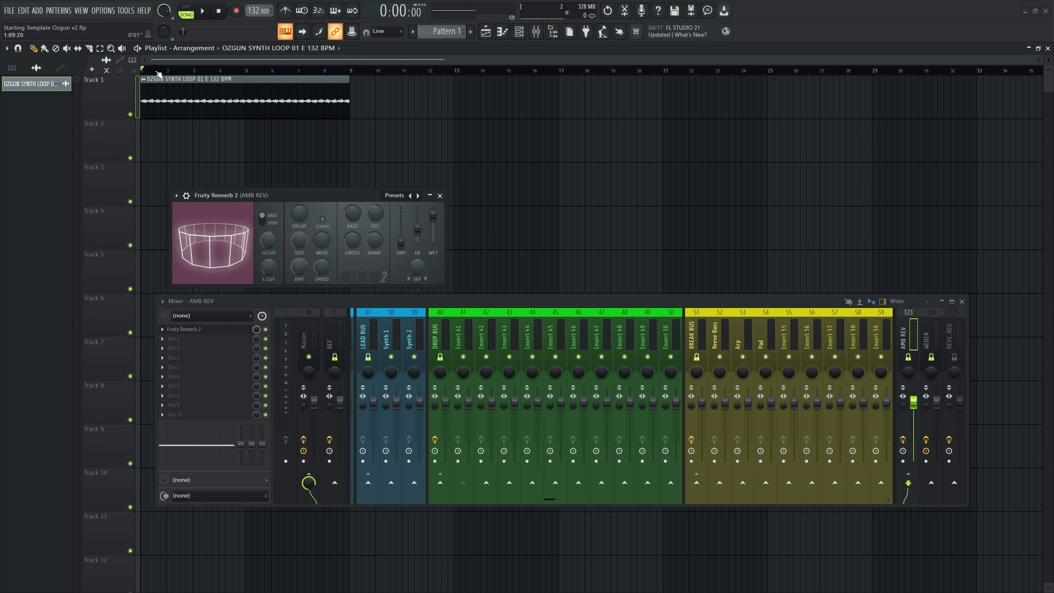
Play the synth loop clip to hear the AMB REV reverb, stop playback and close Fruity Reeverb 2.
{"action": "key", "text": "space"}
{"action": "key", "text": "space"}
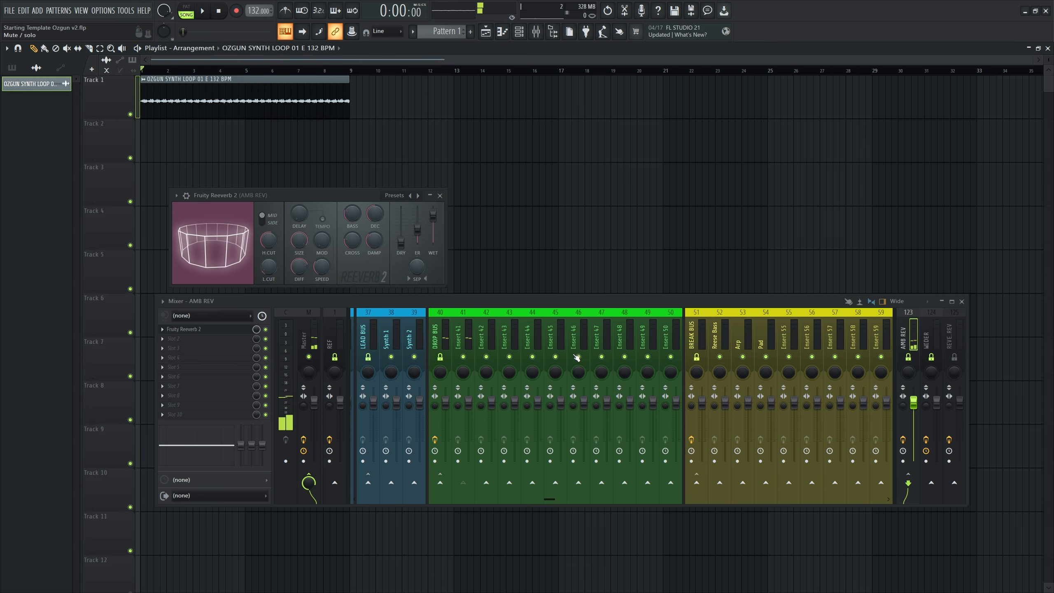
{"action": "key", "text": "space"}
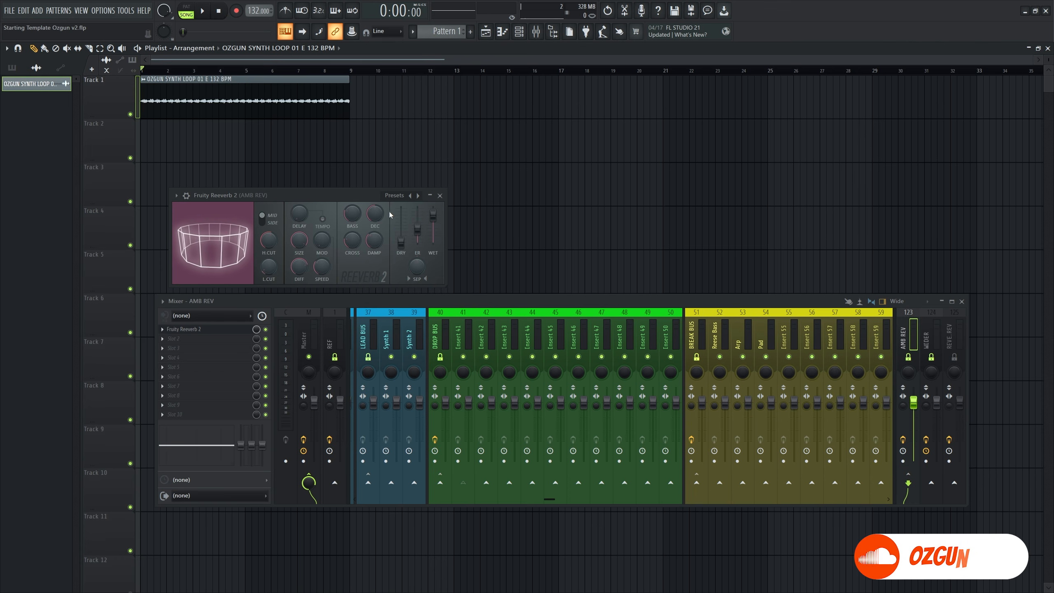
{"action": "left_click", "coordinate": [440, 196]}
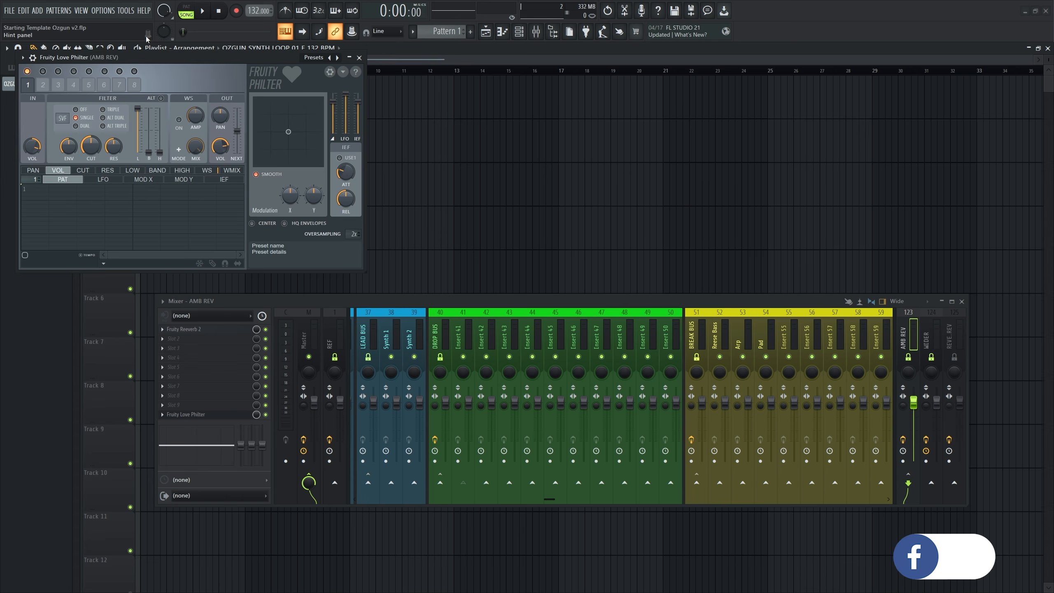
Set up Fruity Love Philter in AMB REV's tenth slot as a volume ducker, bending the rising segment of its volume envelope.
{"action": "left_click_drag", "start_coordinate": [144, 62], "coordinate": [369, 180]}
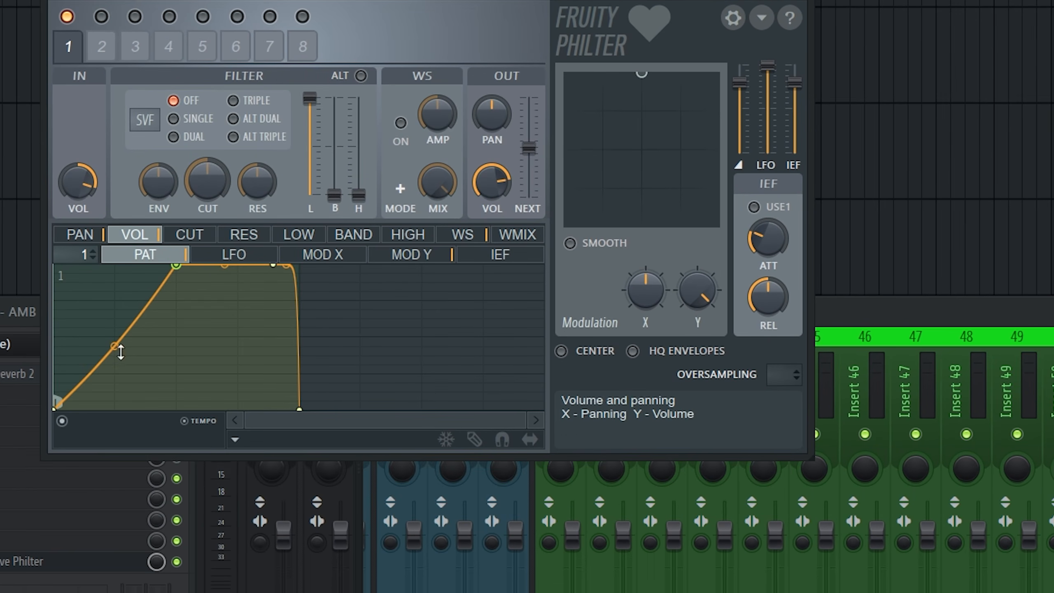
{"action": "left_click_drag", "start_coordinate": [120, 352], "coordinate": [120, 364]}
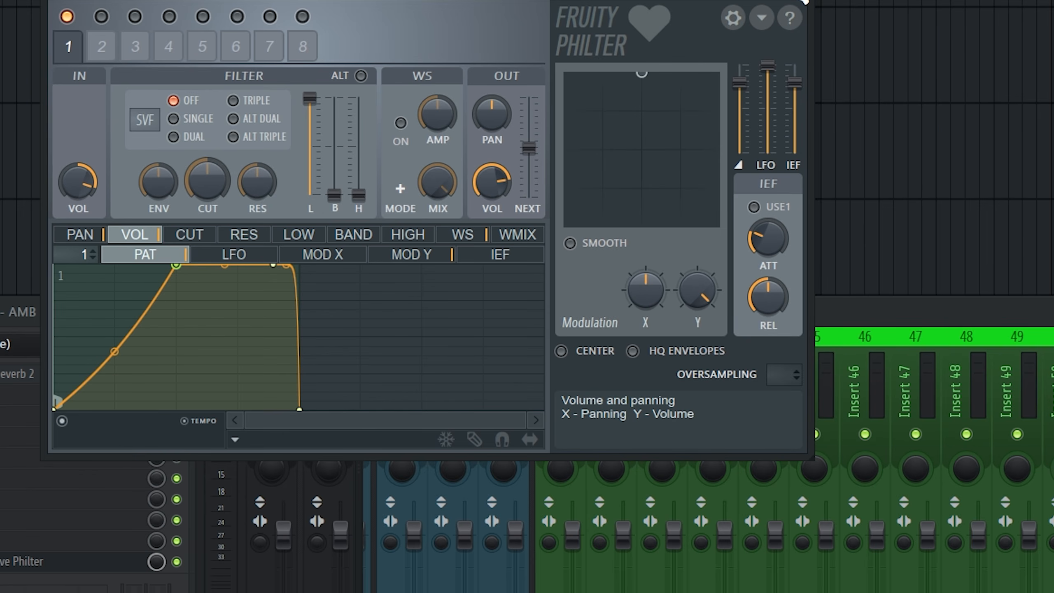
{"action": "left_click", "coordinate": [803, 0]}
{"action": "mouse_move", "coordinate": [157, 559]}
{"action": "left_mouse_down"}
{"action": "mouse_move", "coordinate": [157, 576]}
{"action": "mouse_move", "coordinate": [157, 558]}
{"action": "left_mouse_up"}
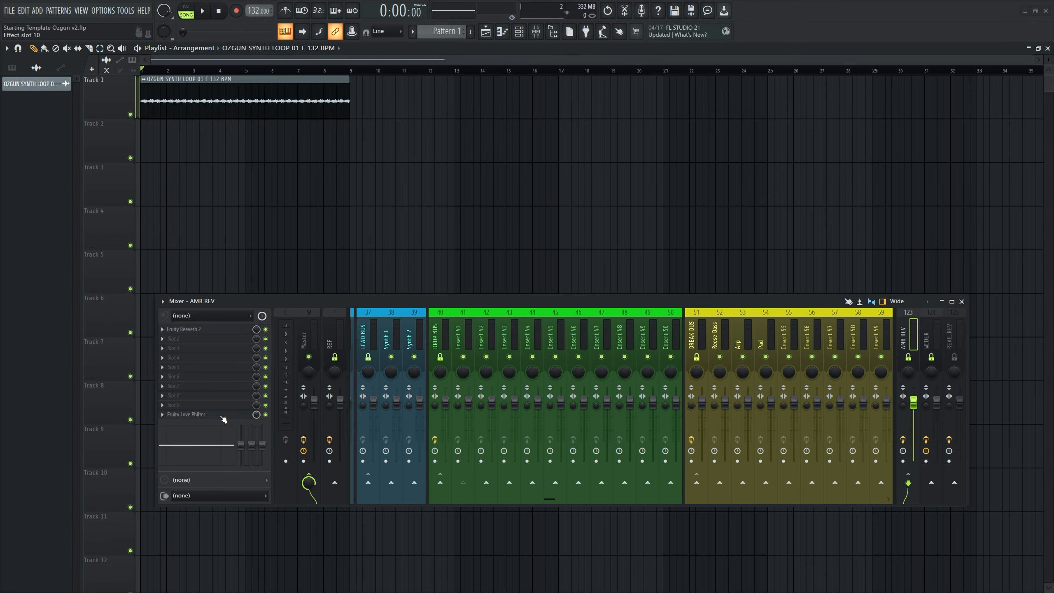
Raise the start and end points of the Fruity Love Philter volume envelope on AMB REV and play the loop briefly to check it.
{"action": "left_click", "coordinate": [222, 416]}
{"action": "left_click_drag", "start_coordinate": [214, 344], "coordinate": [195, 322]}
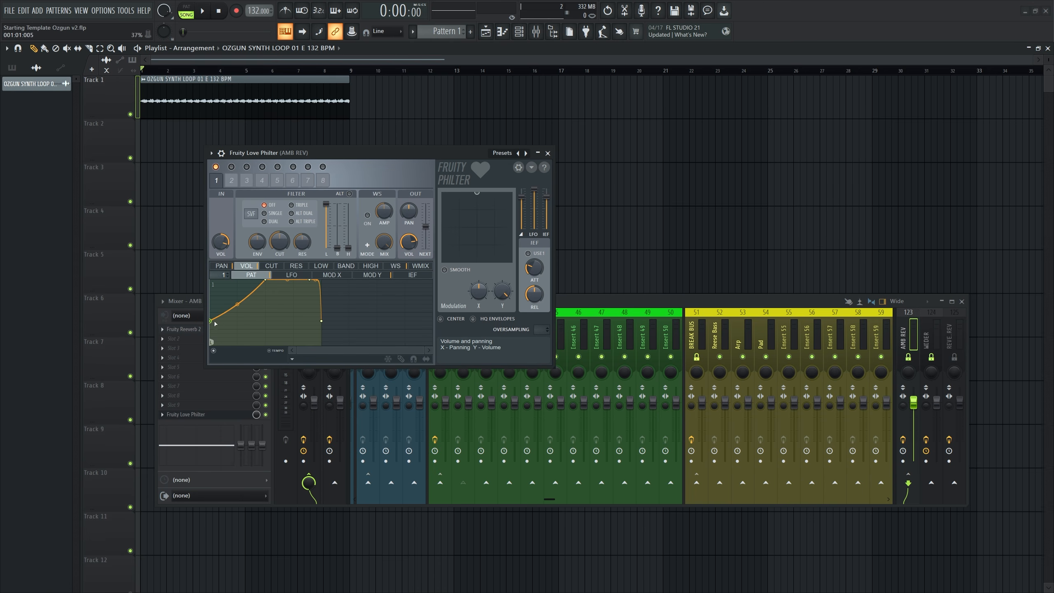
{"action": "key", "text": "space"}
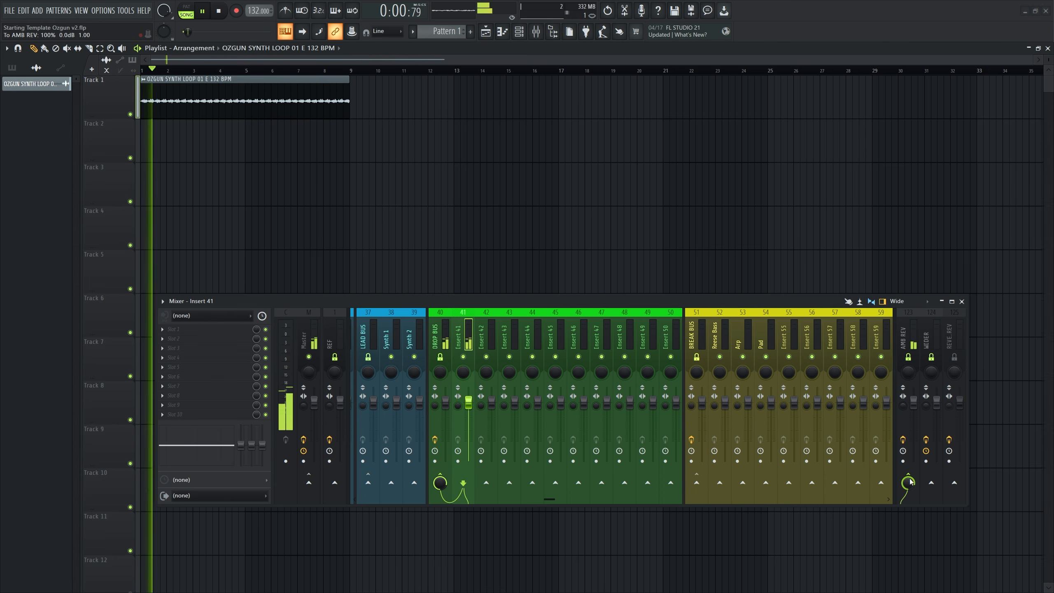
{"action": "key", "text": "space"}
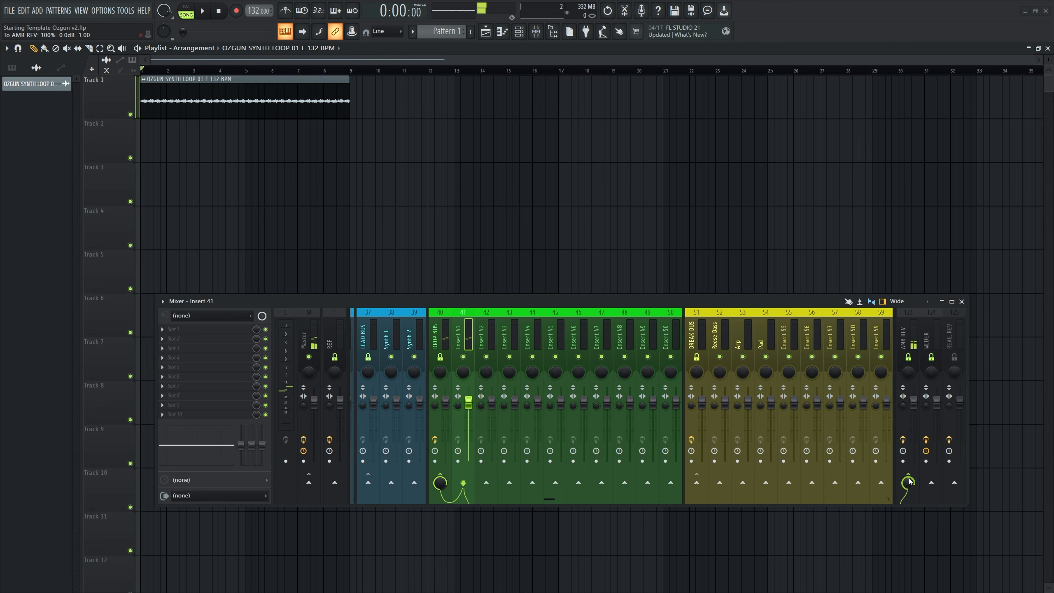
Create an automation clip named SIDECHAIN MAIN for the mix level of AMB REV's Fruity Love Philter and place it on Track 1.
{"action": "left_click", "coordinate": [903, 396]}
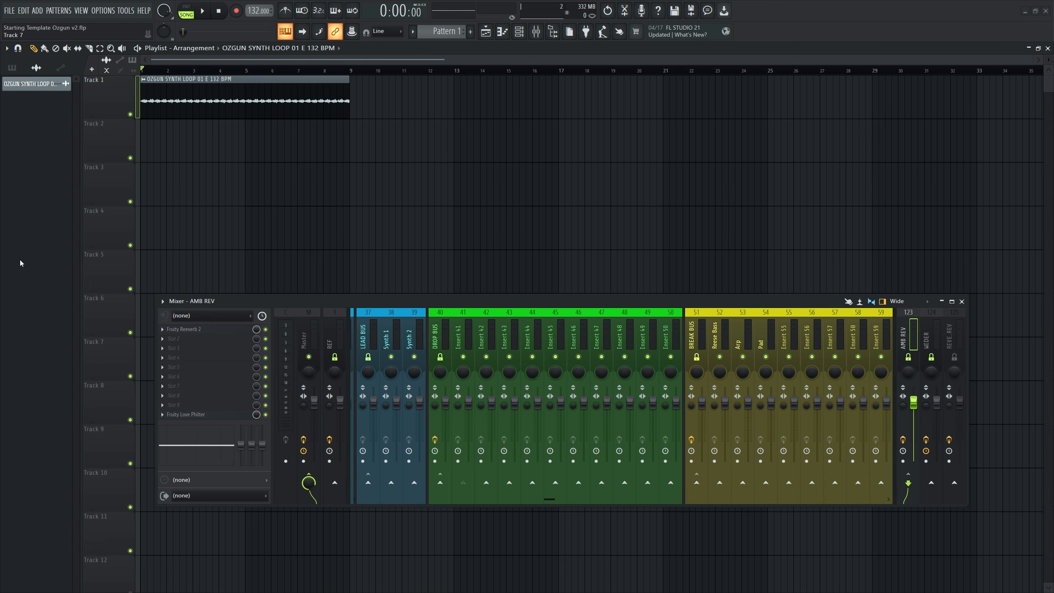
{"action": "left_click", "coordinate": [219, 415]}
{"action": "left_click", "coordinate": [547, 153]}
{"action": "right_click", "coordinate": [256, 414]}
{"action": "left_click", "coordinate": [282, 417]}
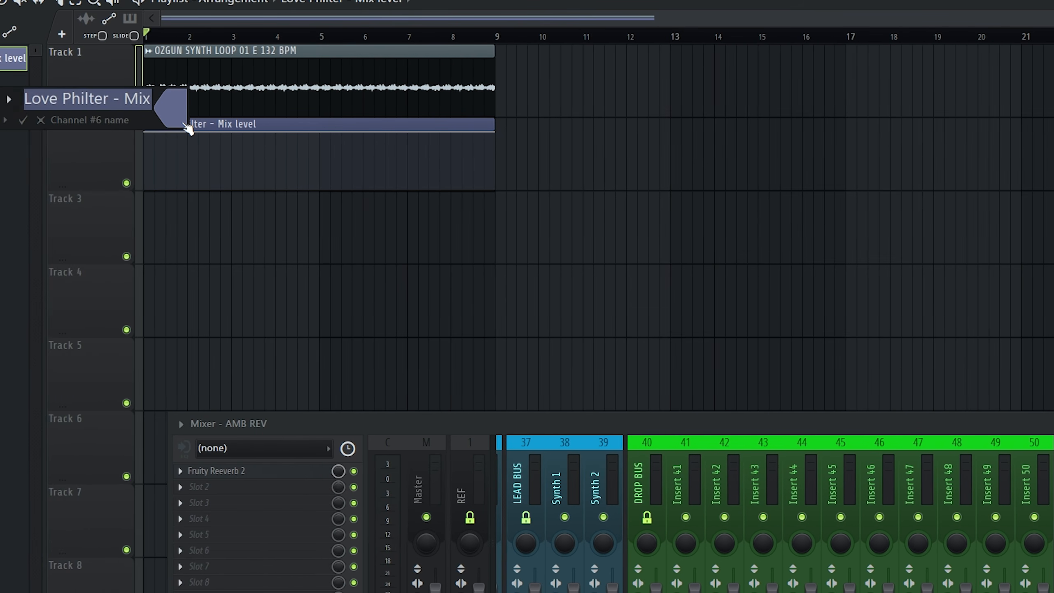
{"action": "type", "text": "DECHAIN MAIN"}
{"action": "key", "text": "Return"}
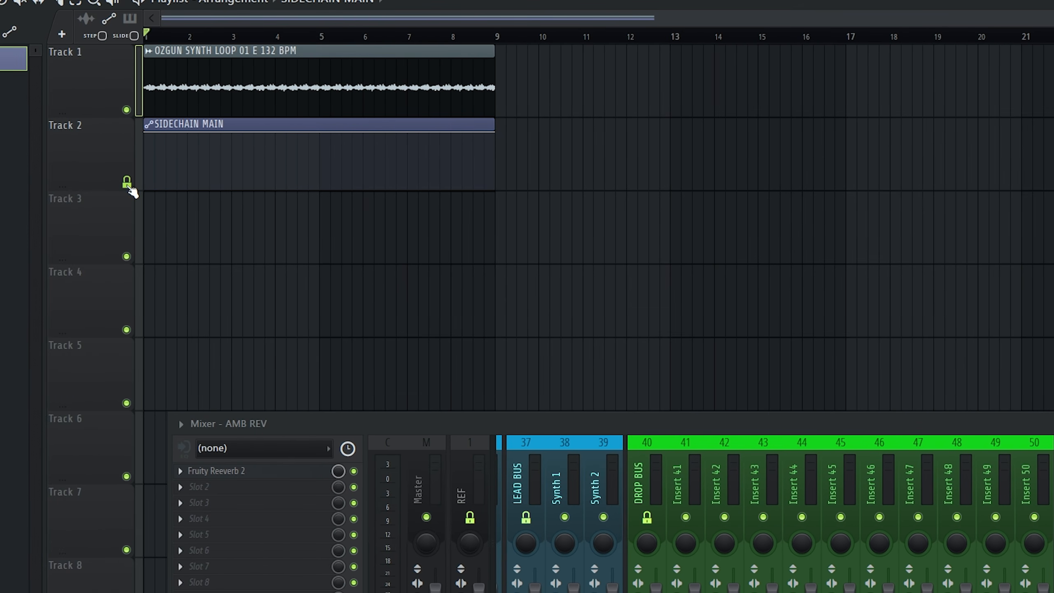
{"action": "scroll", "coordinate": [108, 160], "scroll_direction": "up", "scroll_amount": 1}
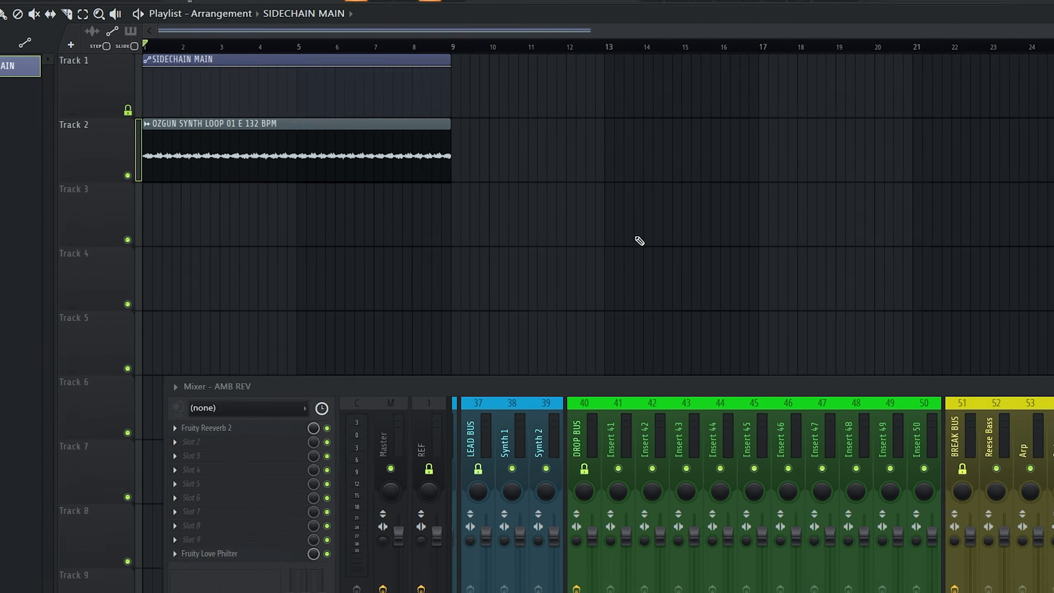
Dock Insert 122 to the right beside AMB REV and rename it DELAY.
{"action": "scroll", "coordinate": [616, 319], "scroll_direction": "down", "scroll_amount": 5}
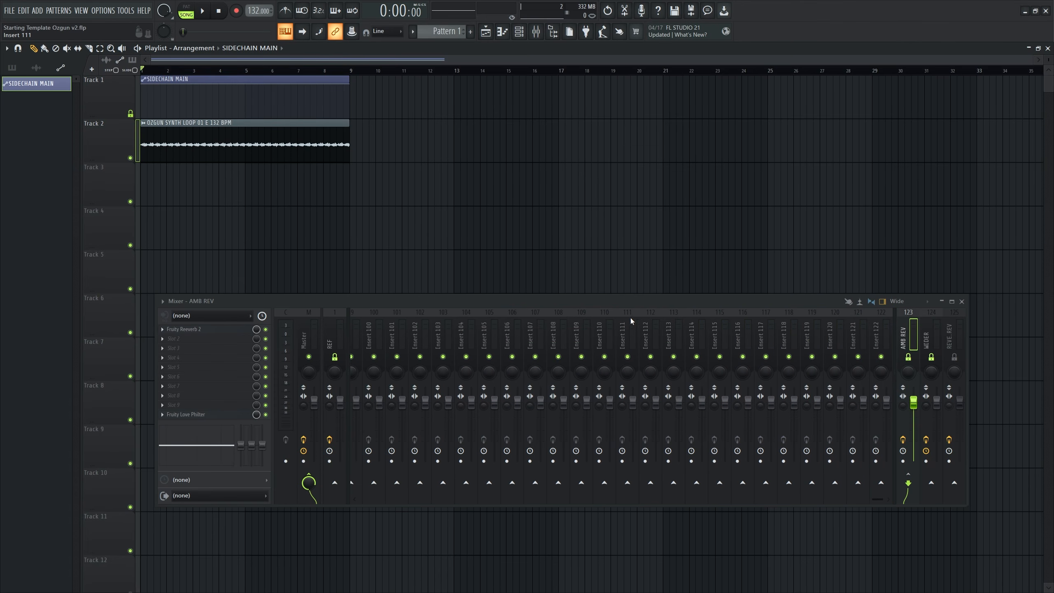
{"action": "left_click", "coordinate": [881, 337]}
{"action": "right_click", "coordinate": [881, 336]}
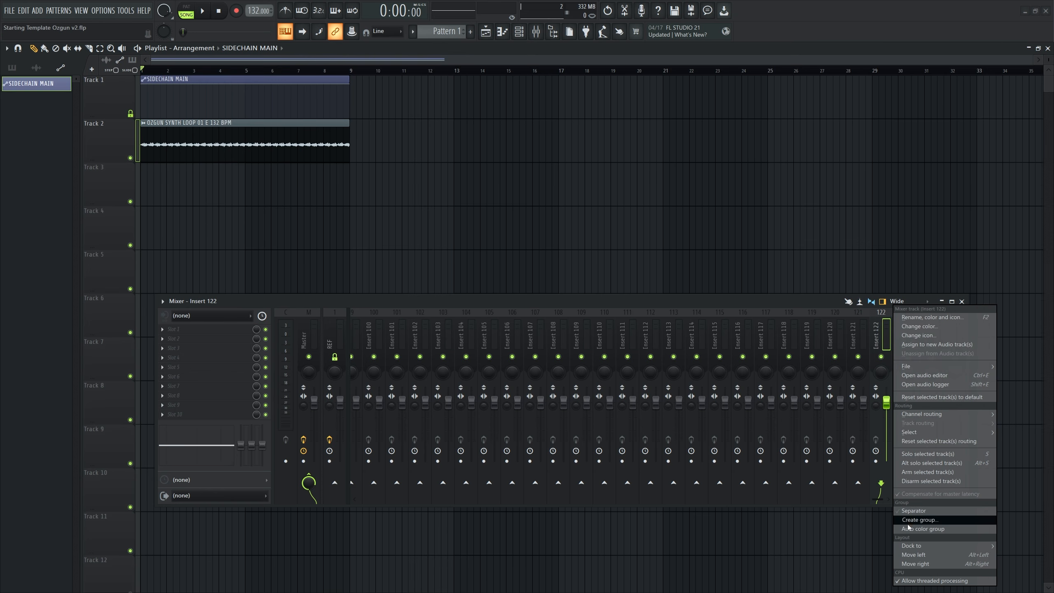
{"action": "double_click", "coordinate": [886, 340]}
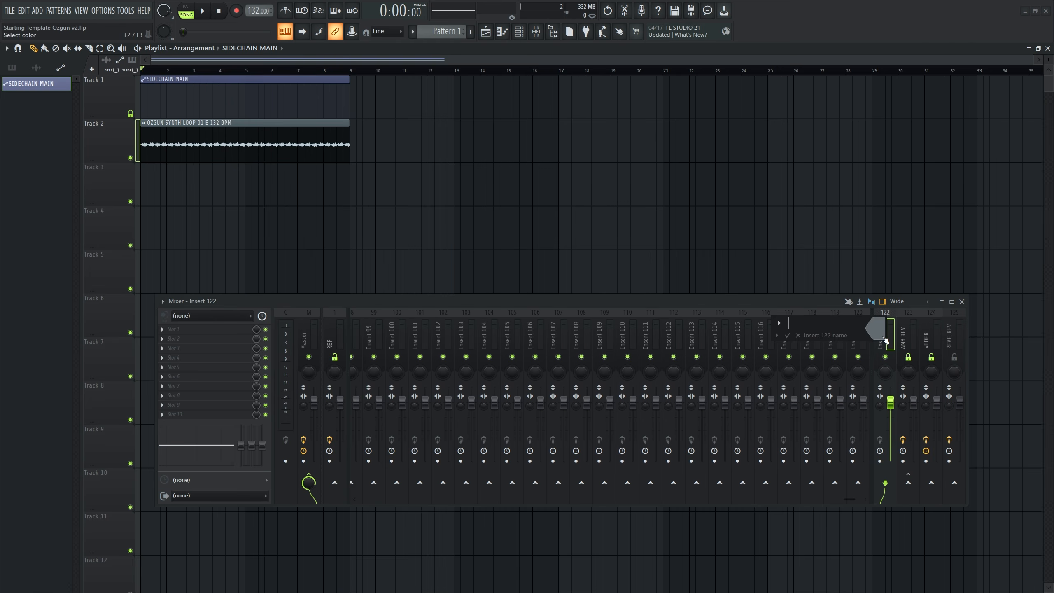
{"action": "type", "text": "DELAY"}
{"action": "key", "text": "Return"}
Load Fruity Delay 3 in DELAY's first slot with the Ping pong model, a shorter delay time and slight feedback distortion.
{"action": "left_click", "coordinate": [231, 330]}
{"action": "left_click", "coordinate": [500, 128]}
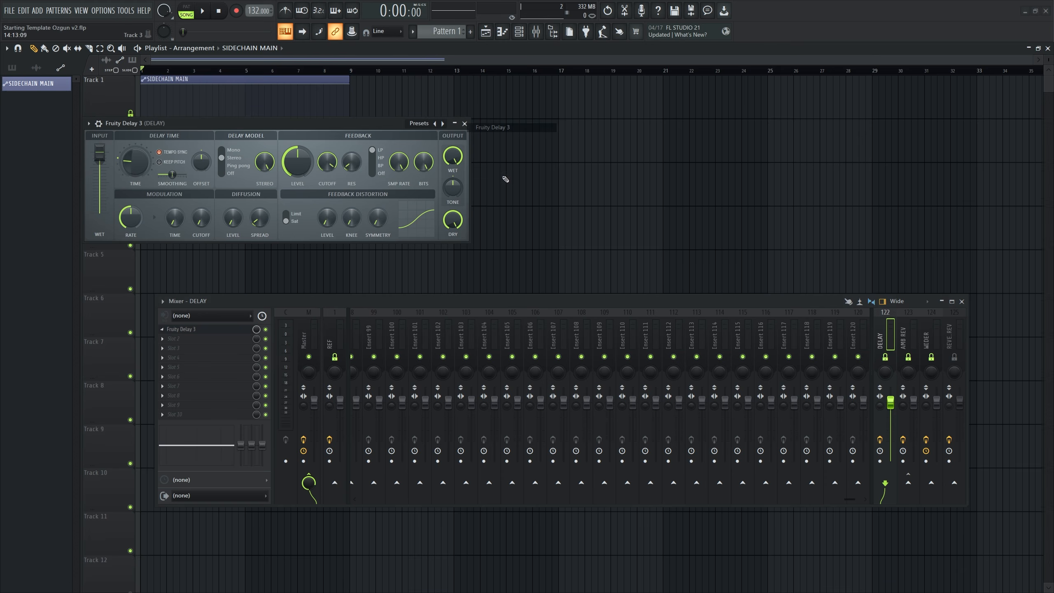
{"action": "left_click_drag", "start_coordinate": [315, 127], "coordinate": [457, 180]}
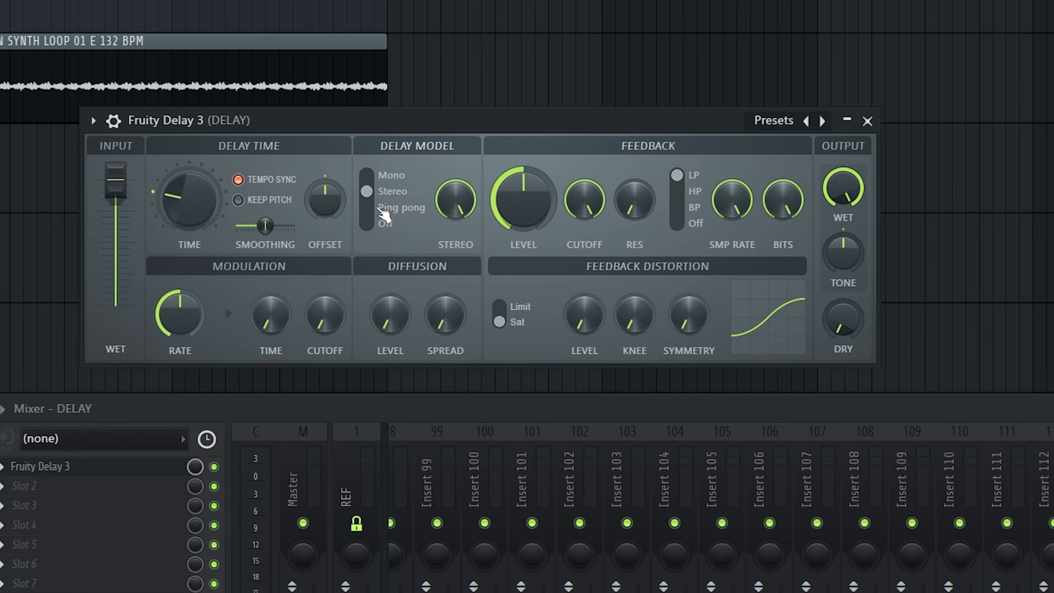
{"action": "left_click", "coordinate": [384, 209]}
{"action": "left_click_drag", "start_coordinate": [183, 189], "coordinate": [177, 207]}
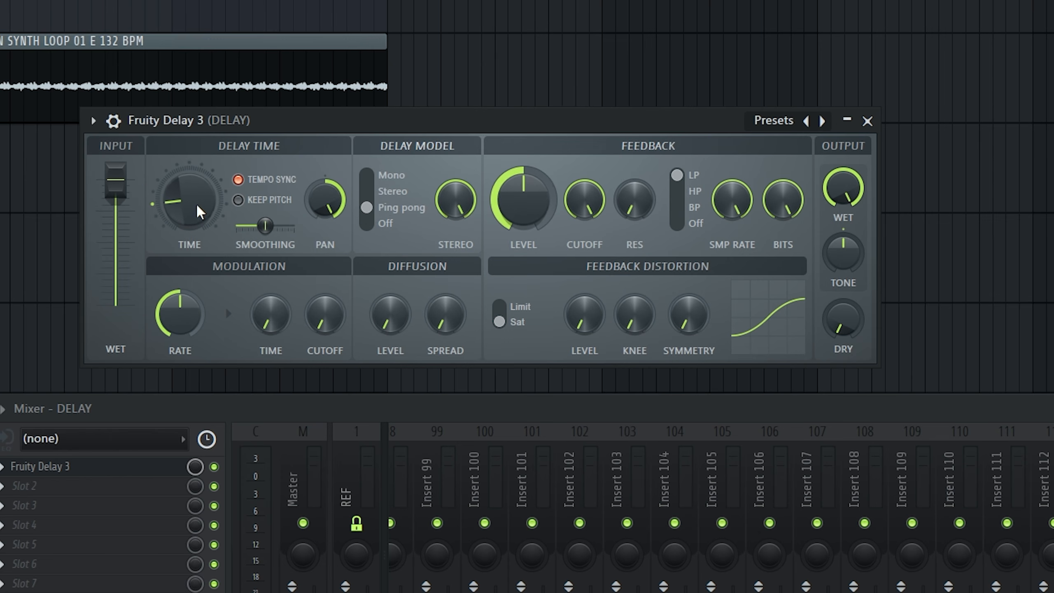
{"action": "mouse_move", "coordinate": [583, 314]}
{"action": "left_mouse_down"}
{"action": "mouse_move", "coordinate": [584, 305]}
{"action": "mouse_move", "coordinate": [584, 317]}
{"action": "left_mouse_up"}
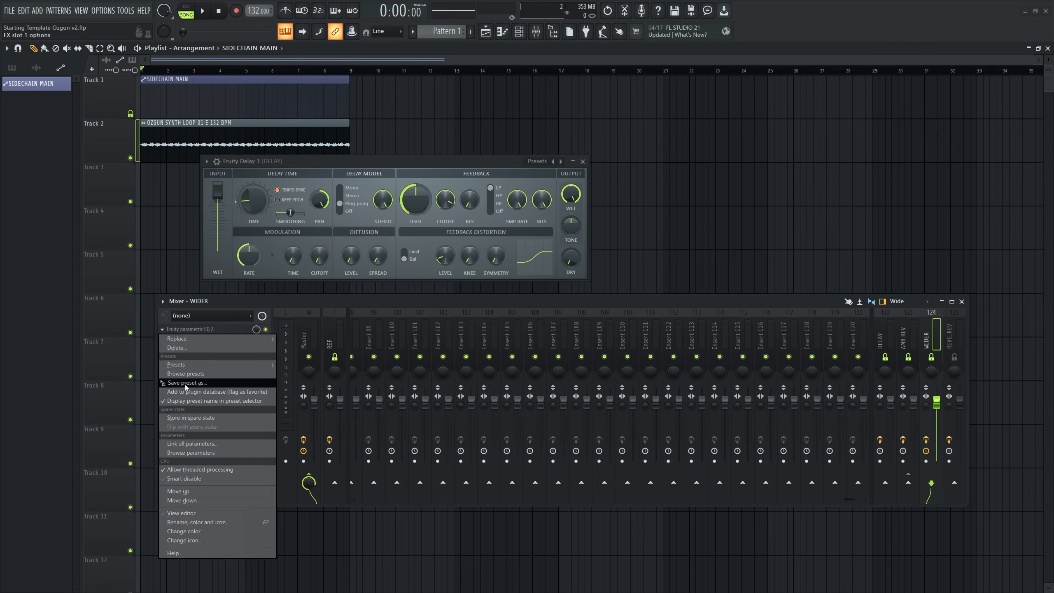
Copy Fruity parametric EQ 2 from WIDER and Fruity Love Philter from AMB REV into DELAY's second and third slots.
{"action": "left_click_drag", "start_coordinate": [184, 384], "coordinate": [883, 328]}
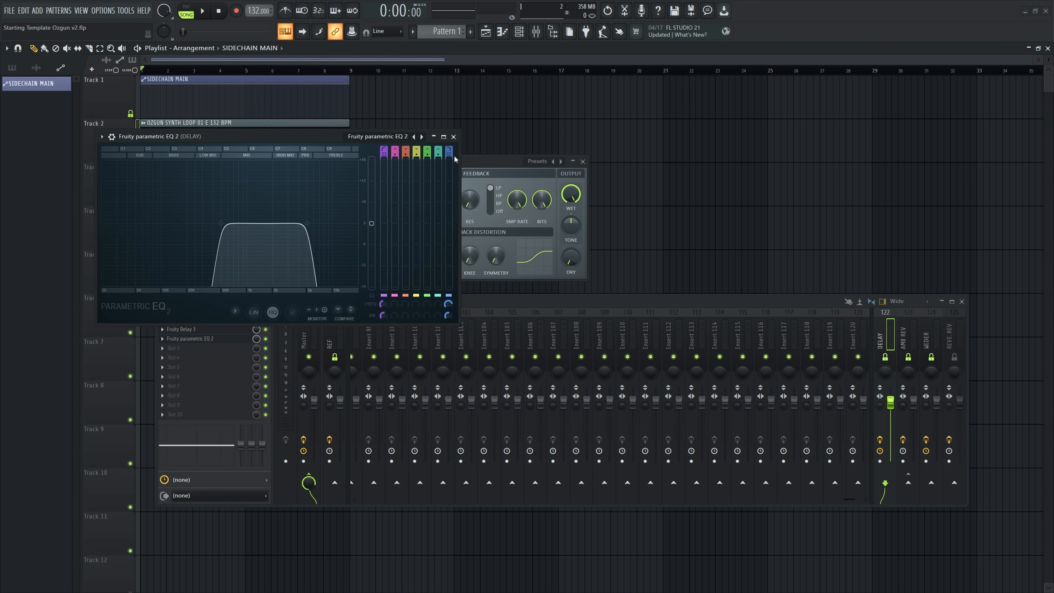
{"action": "left_click", "coordinate": [453, 136]}
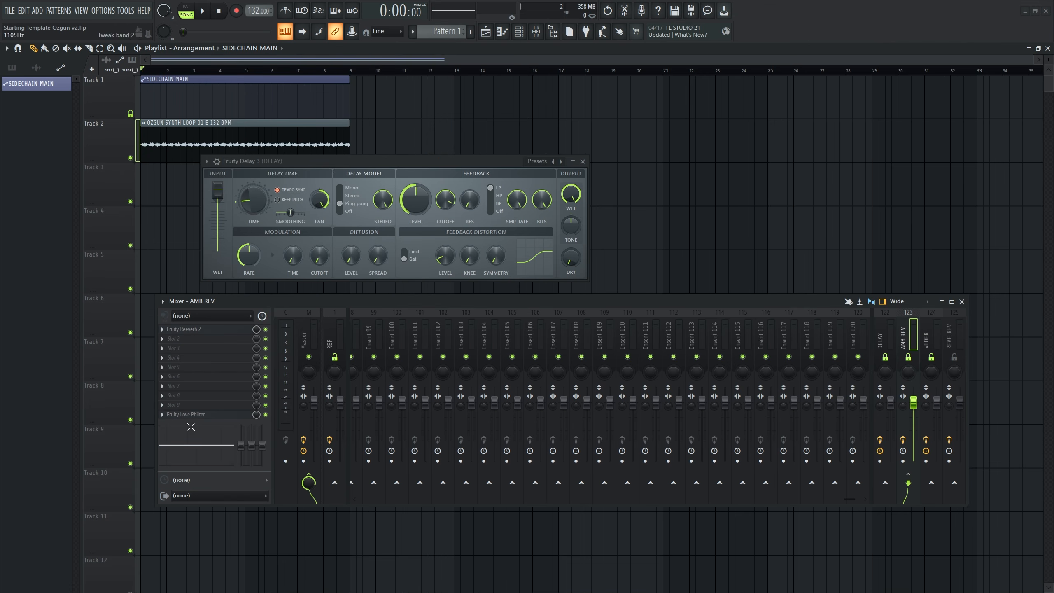
{"action": "left_click", "coordinate": [162, 414]}
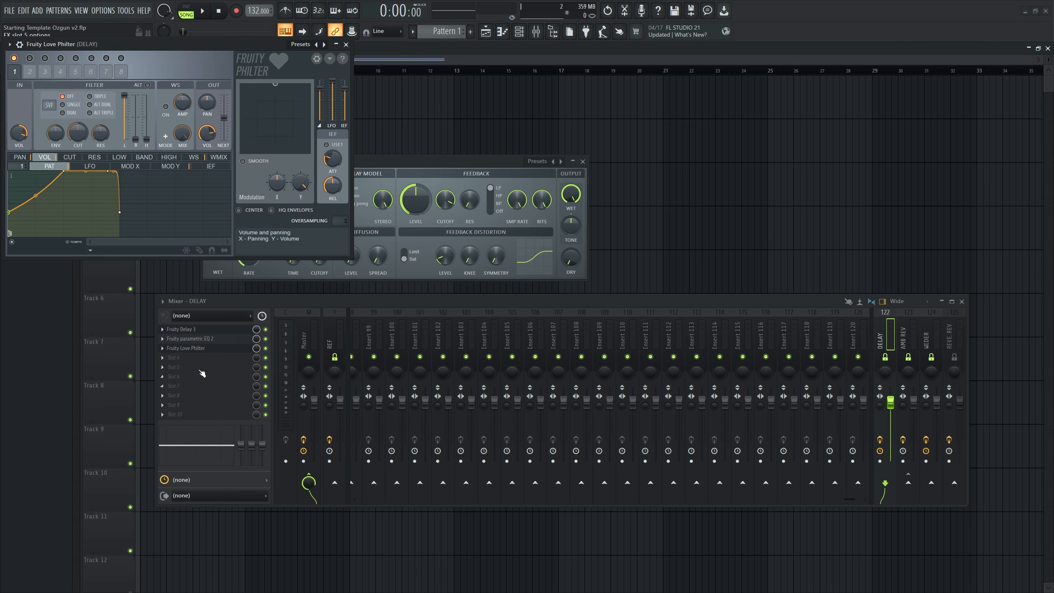
Link the mix level of DELAY's Fruity Love Philter to the SIDECHAIN MAIN automation clip as internal controller.
{"action": "right_click", "coordinate": [257, 348]}
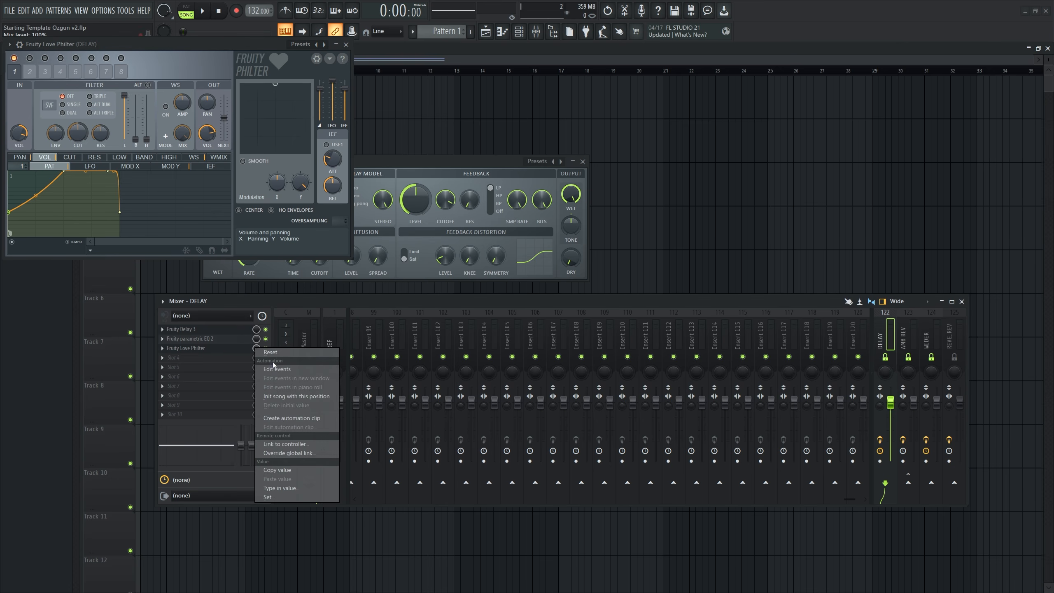
{"action": "left_click", "coordinate": [291, 445]}
{"action": "left_click", "coordinate": [500, 287]}
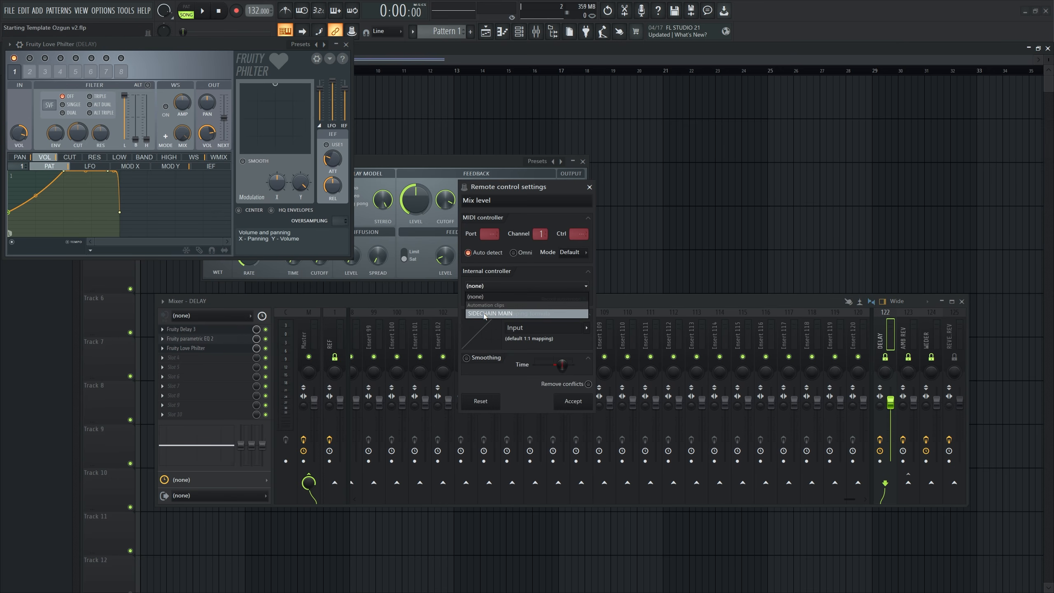
{"action": "left_click", "coordinate": [485, 313]}
Send Insert 41 to the DELAY track at 100% and play the synth loop through it.
{"action": "scroll", "coordinate": [395, 324], "scroll_direction": "up", "scroll_amount": 5}
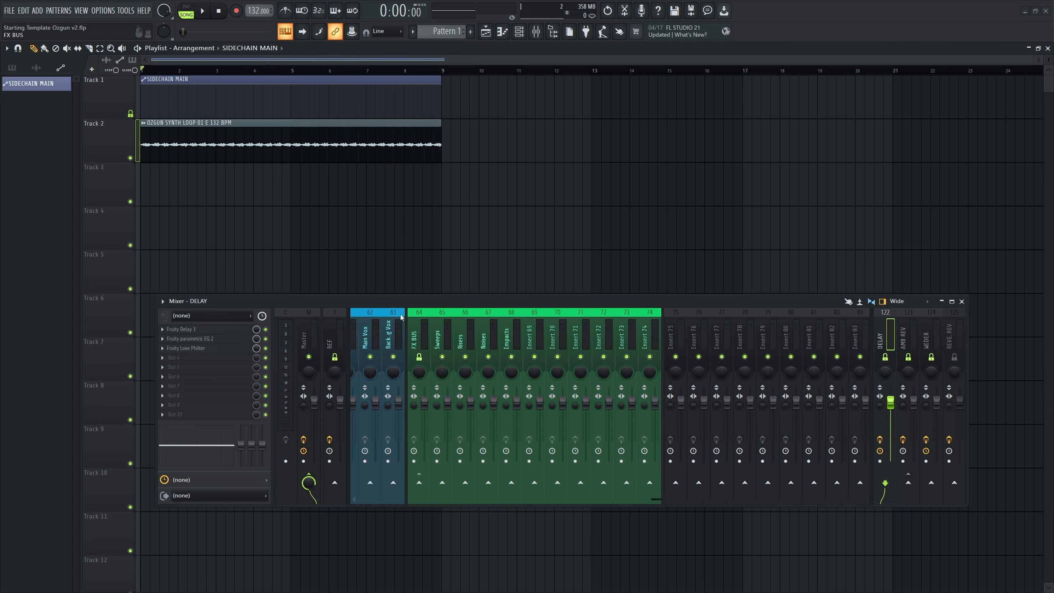
{"action": "scroll", "coordinate": [537, 317], "scroll_direction": "up", "scroll_amount": 10}
{"action": "left_click", "coordinate": [484, 322]}
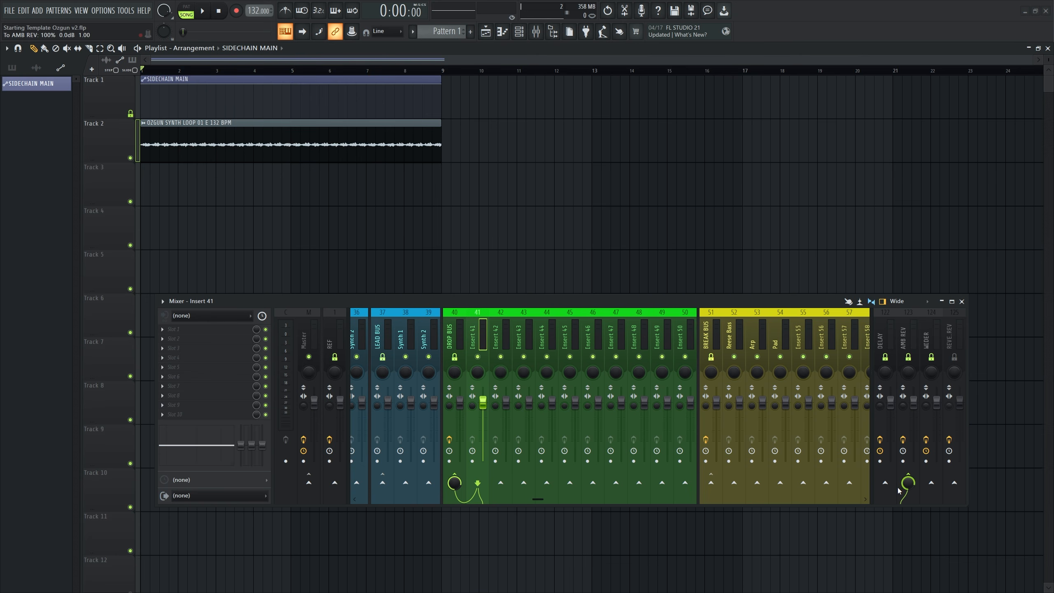
{"action": "left_click", "coordinate": [885, 482]}
{"action": "key", "text": "space"}
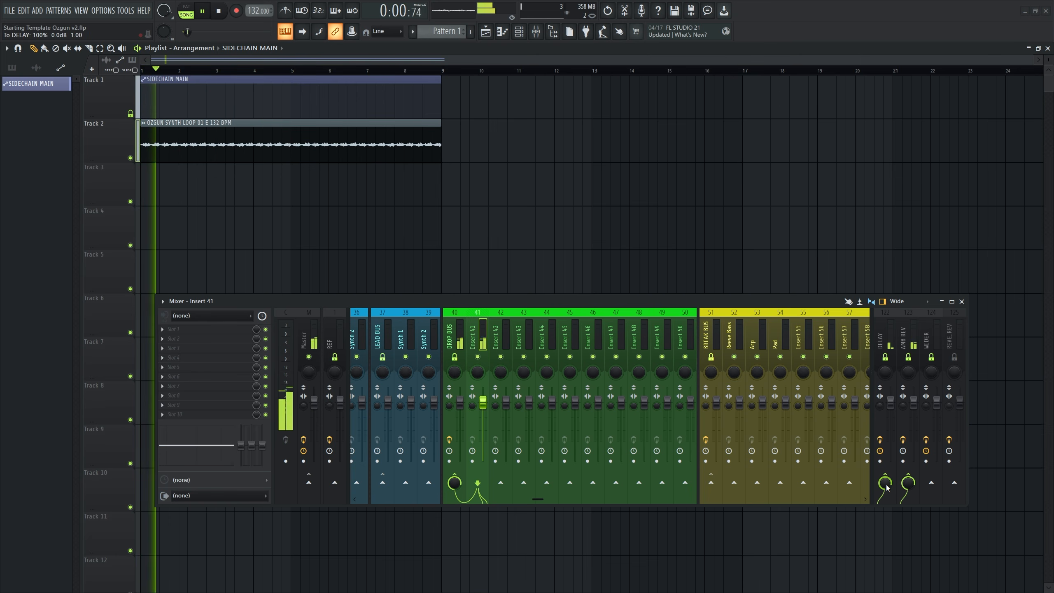
Remove Insert 41's sends to the AMB REV and DELAY tracks and save the project.
{"action": "left_click_drag", "start_coordinate": [908, 482], "coordinate": [908, 535]}
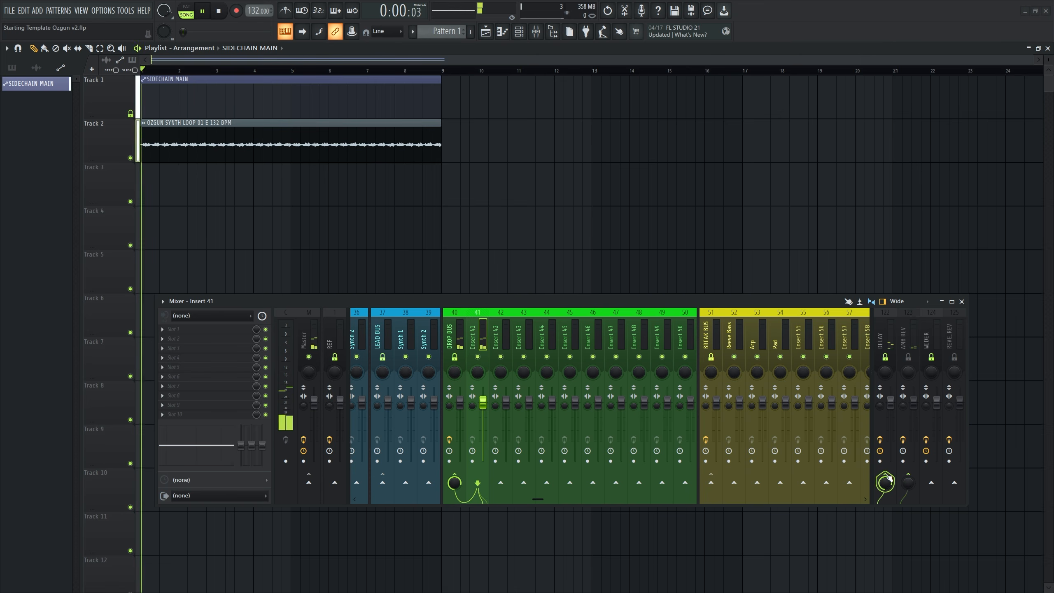
{"action": "left_click", "coordinate": [888, 481]}
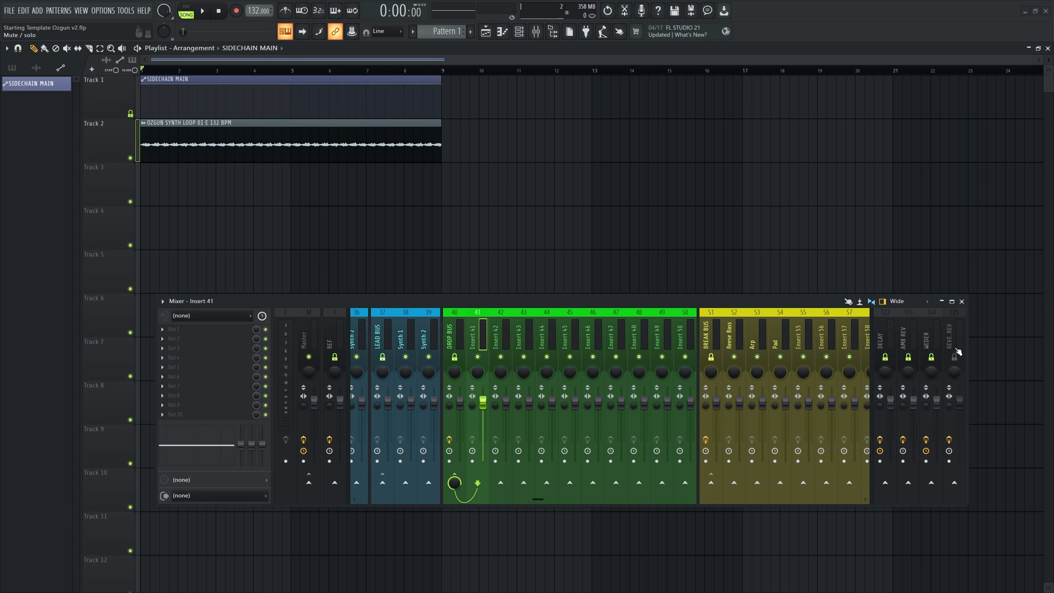
{"action": "left_click", "coordinate": [872, 332]}
{"action": "left_click", "coordinate": [965, 332]}
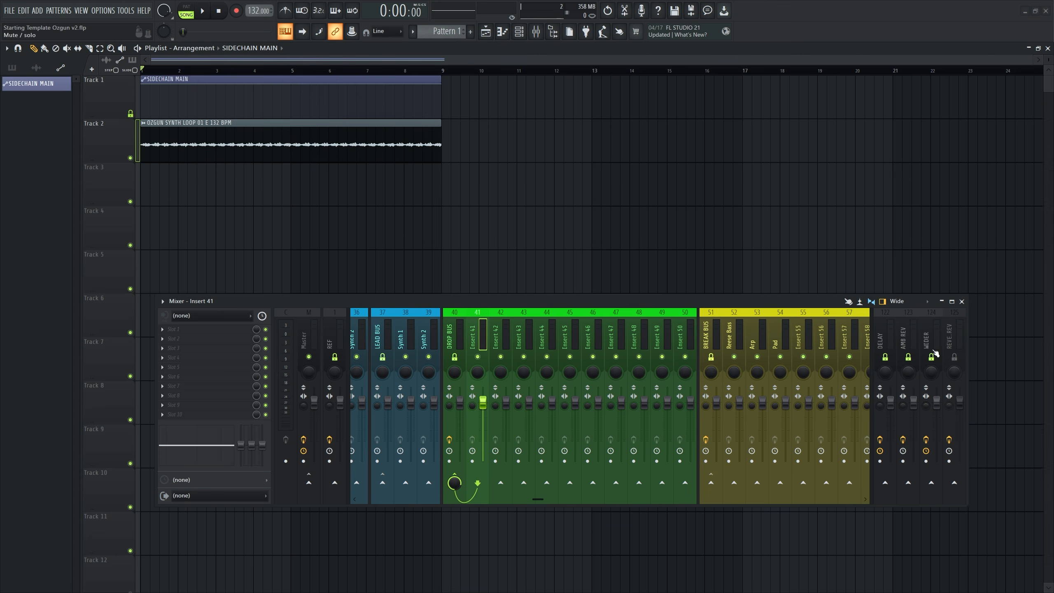
{"action": "left_click", "coordinate": [875, 339]}
{"action": "left_click", "coordinate": [340, 334]}
{"action": "left_click", "coordinate": [350, 337]}
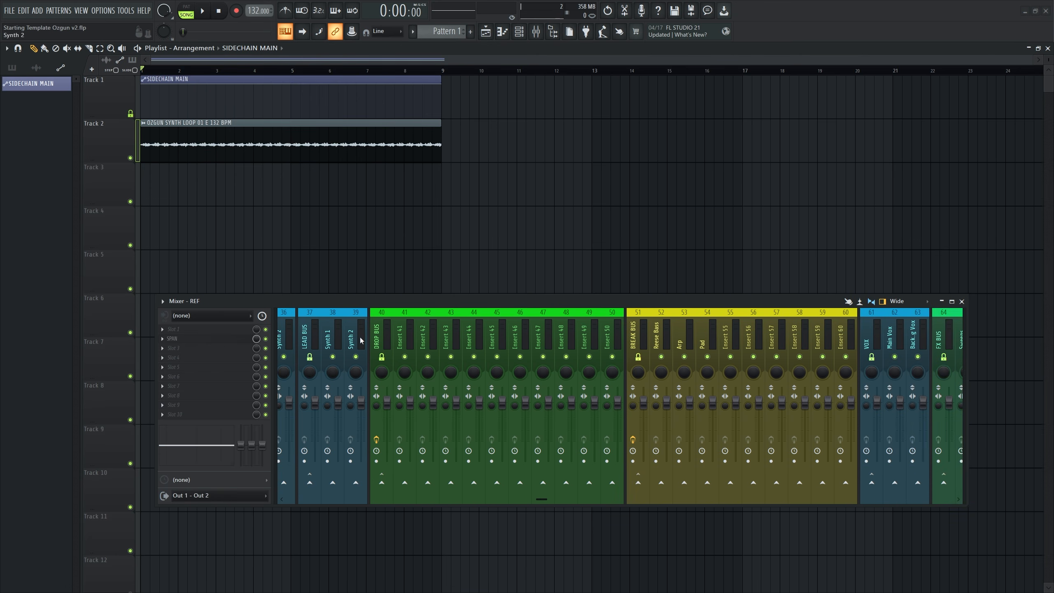
{"action": "scroll", "coordinate": [724, 341], "scroll_direction": "up", "scroll_amount": 15}
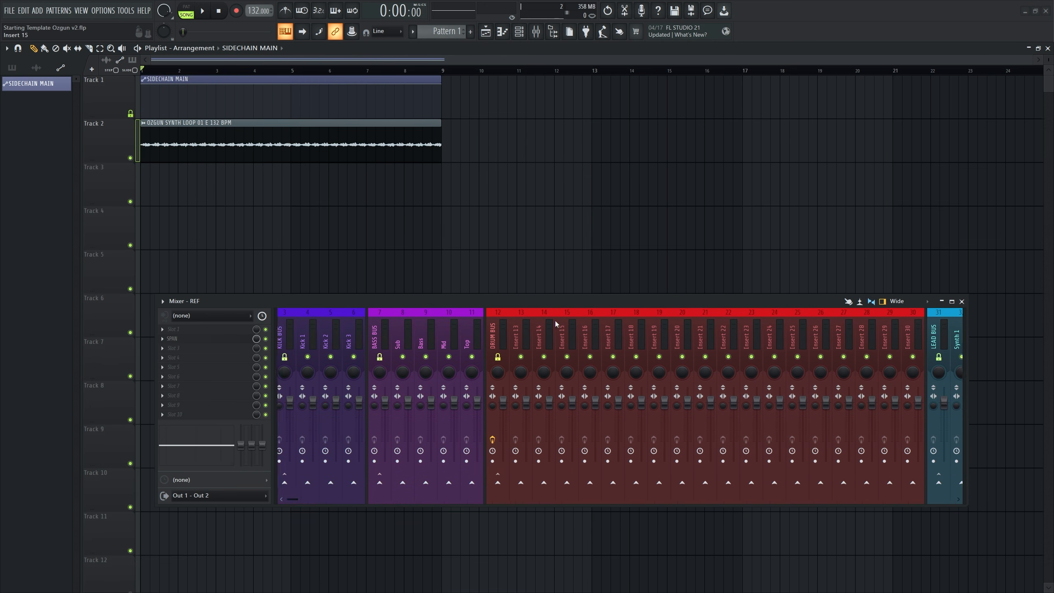
{"action": "key", "text": "ctrl+s"}
Recolor the four right-docked tracks DELAY, AMB REV, WIDER and REVERSE REV yellow (#D4D400).
{"action": "left_click", "coordinate": [279, 334]}
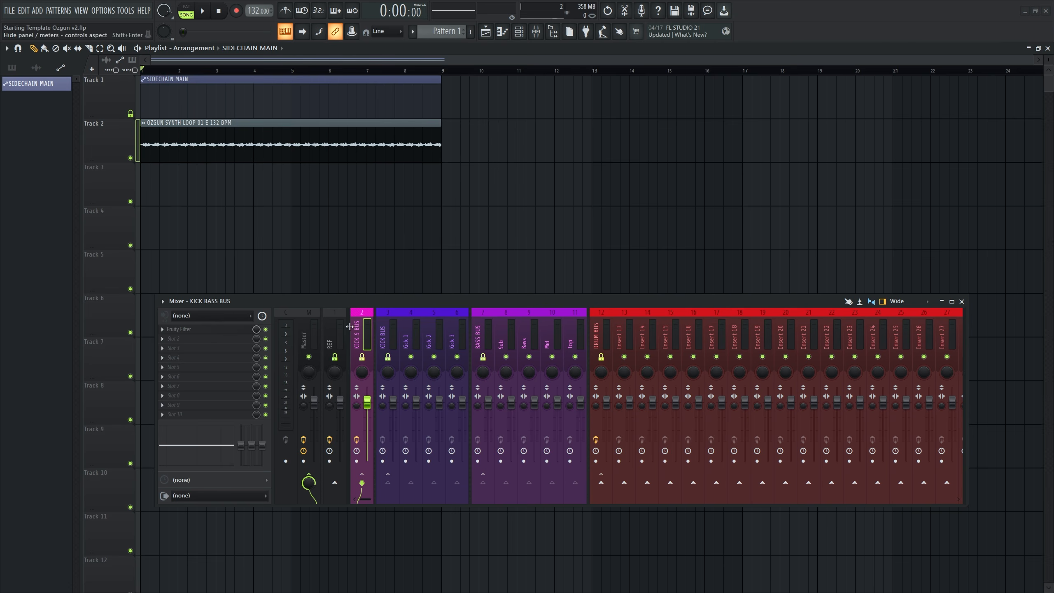
{"action": "left_click", "coordinate": [964, 339]}
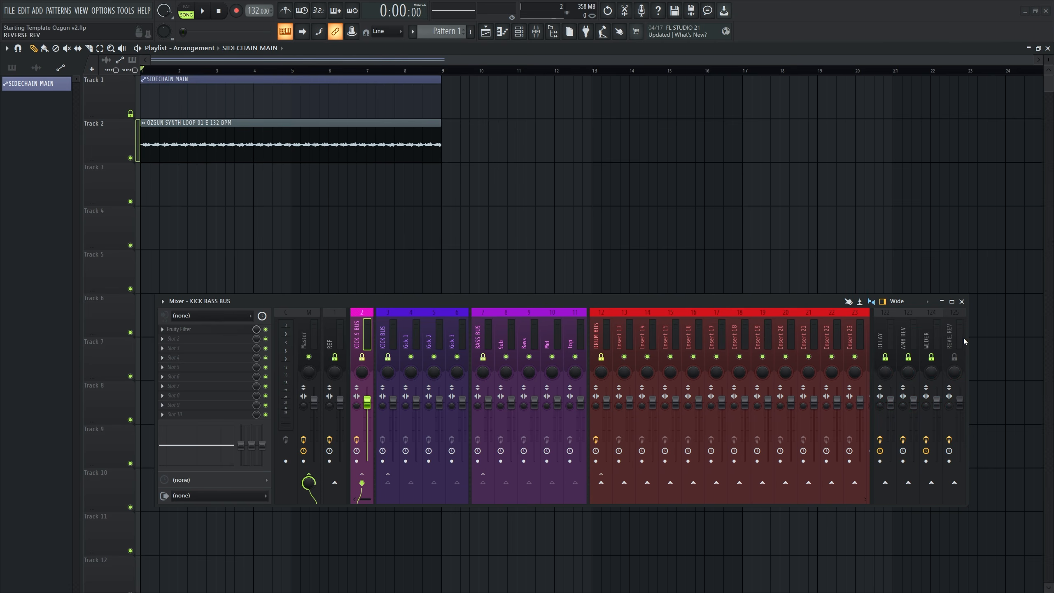
{"action": "right_click", "coordinate": [930, 336]}
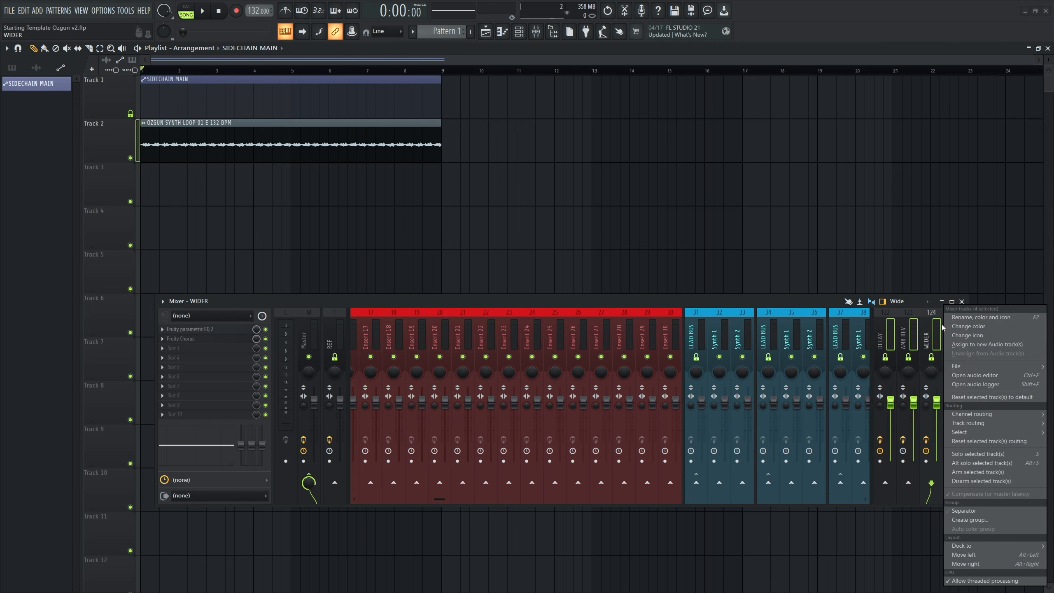
{"action": "left_click", "coordinate": [967, 326]}
{"action": "left_click", "coordinate": [912, 330]}
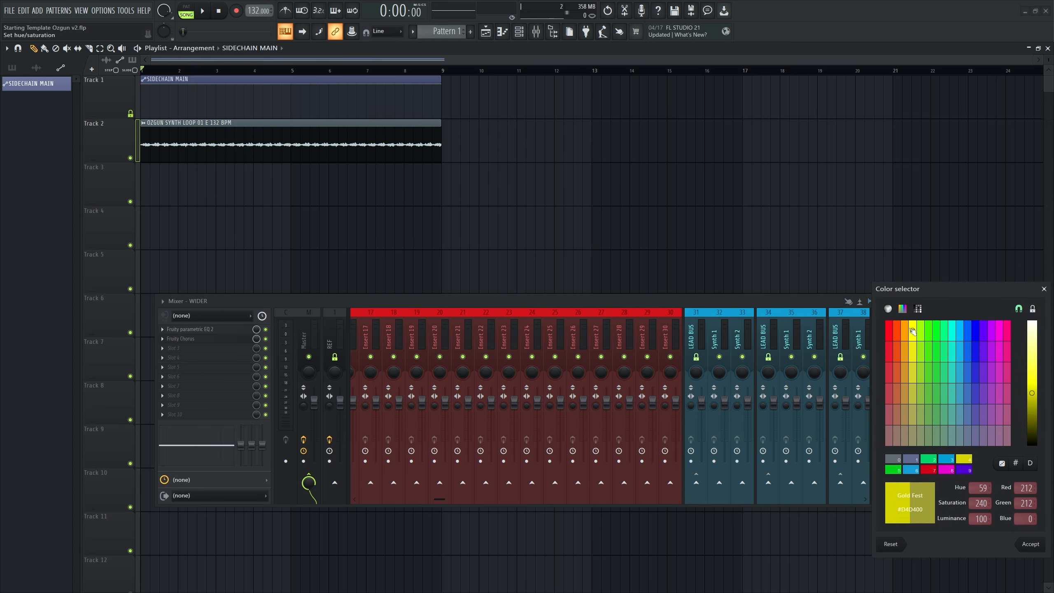
{"action": "scroll", "coordinate": [624, 323], "scroll_direction": "up", "scroll_amount": 3}
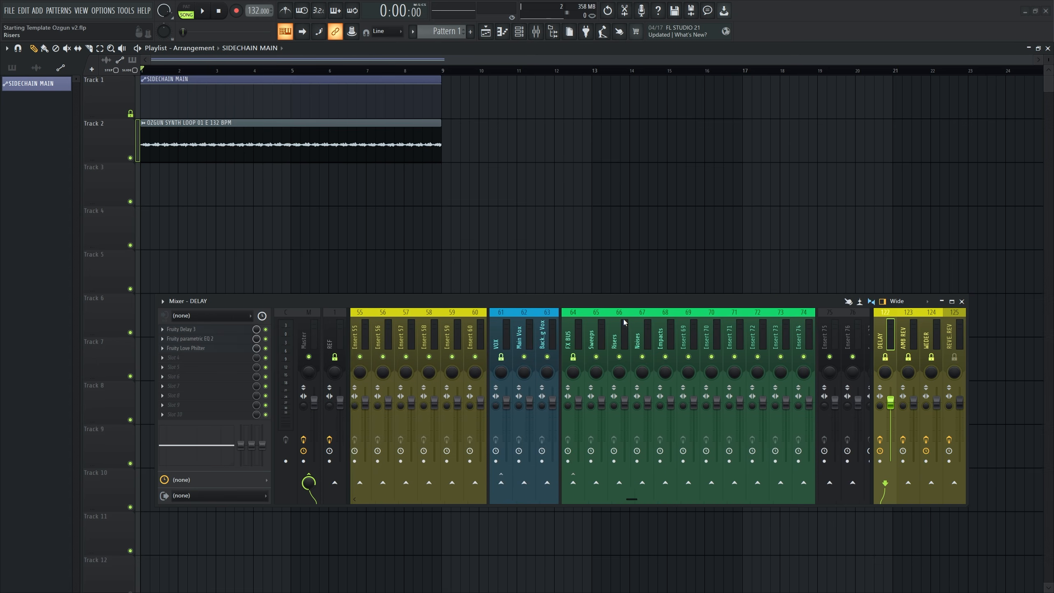
{"action": "scroll", "coordinate": [625, 324], "scroll_direction": "down", "scroll_amount": 6}
{"action": "scroll", "coordinate": [624, 323], "scroll_direction": "up", "scroll_amount": 10}
{"action": "scroll", "coordinate": [624, 324], "scroll_direction": "up", "scroll_amount": 10}
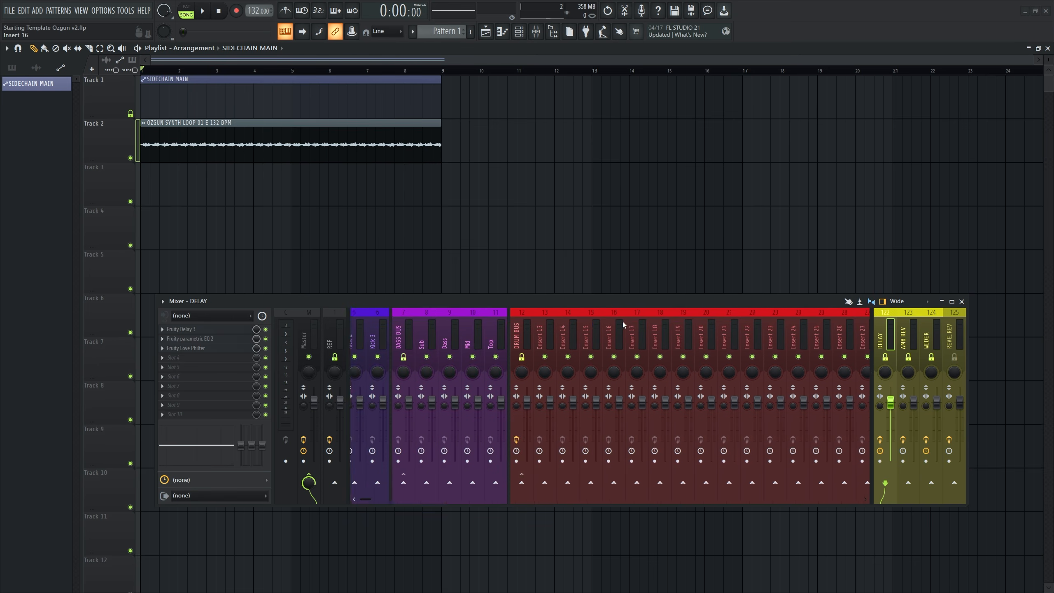
Save the project and load Patcher with the OZGUN ENDLESS CRY preset on the Master track, enlarging its window to show the whole knob.
{"action": "left_click", "coordinate": [308, 341]}
{"action": "key", "text": "ctrl+s"}
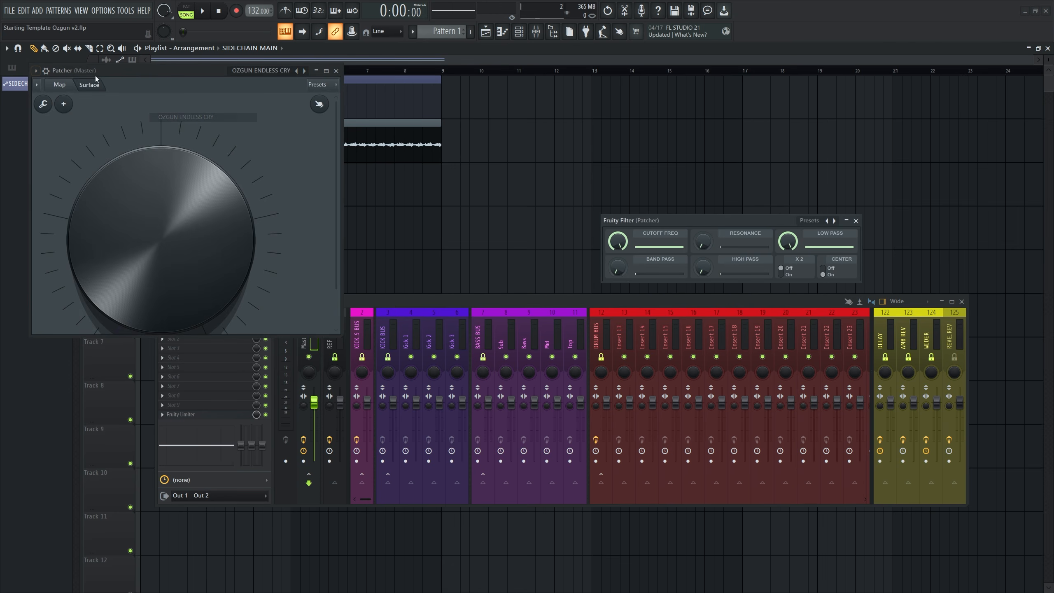
{"action": "left_click_drag", "start_coordinate": [167, 75], "coordinate": [172, 67]}
{"action": "left_click_drag", "start_coordinate": [168, 327], "coordinate": [168, 408]}
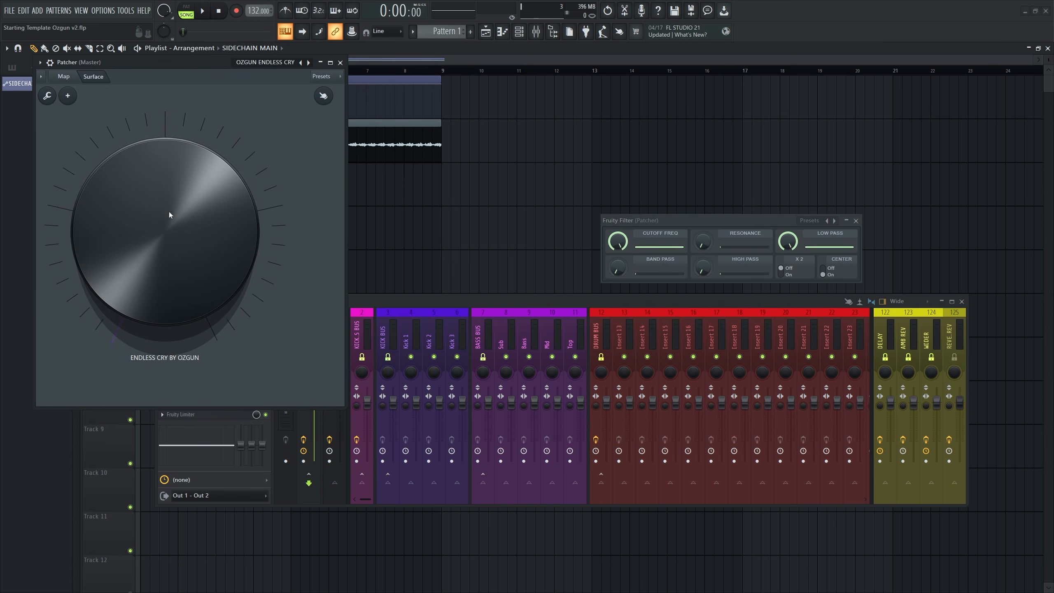
{"action": "left_click_drag", "start_coordinate": [154, 65], "coordinate": [325, 161]}
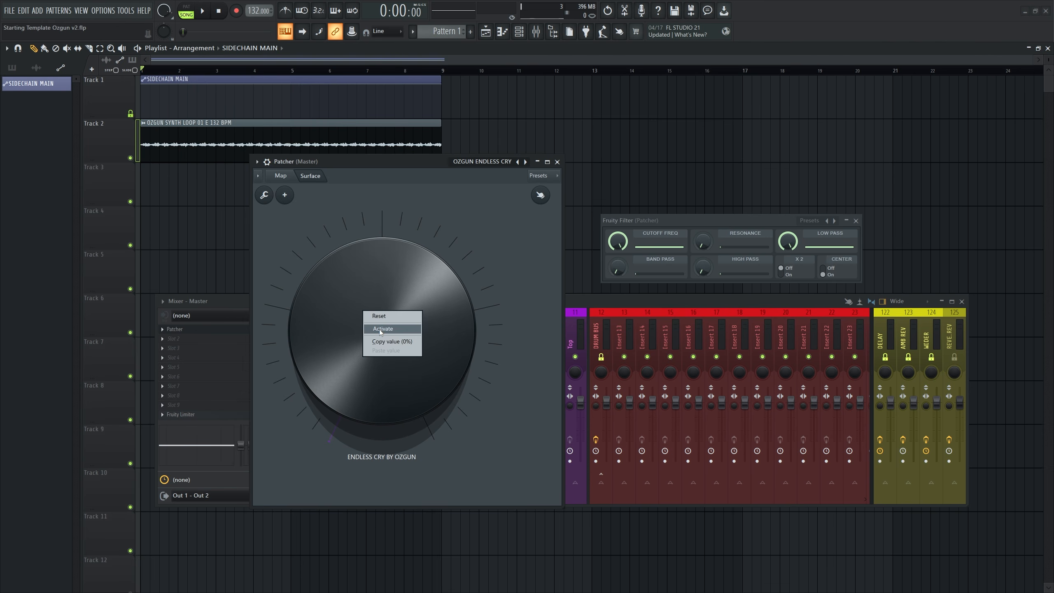
Activate the ENDLESS CRY knob in Master's Patcher and audition different knob amounts while playing the synth loop.
{"action": "left_click", "coordinate": [381, 330]}
{"action": "left_click_drag", "start_coordinate": [360, 396], "coordinate": [360, 374]}
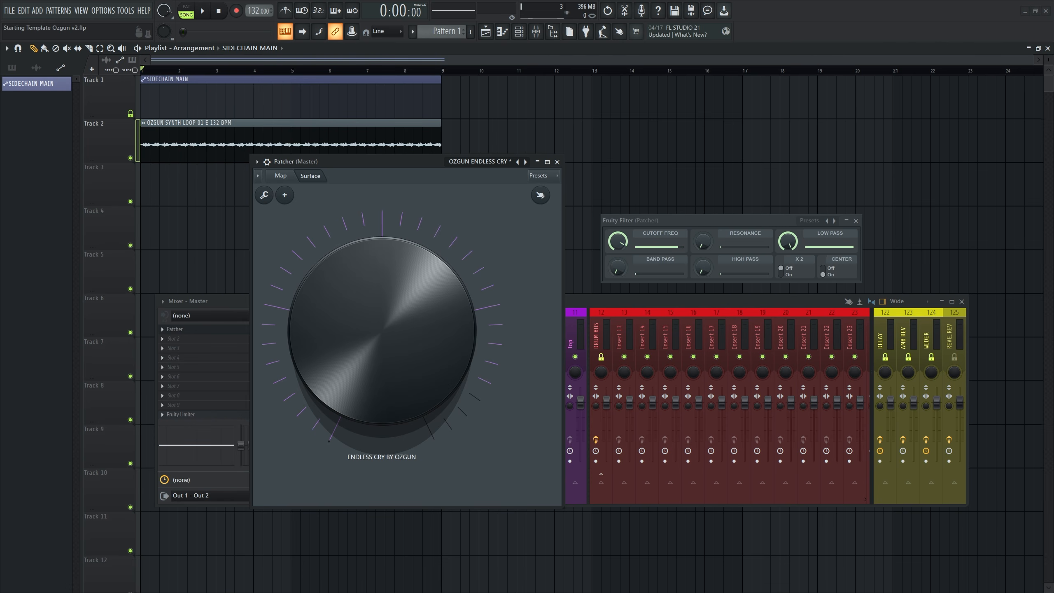
{"action": "key", "text": "space"}
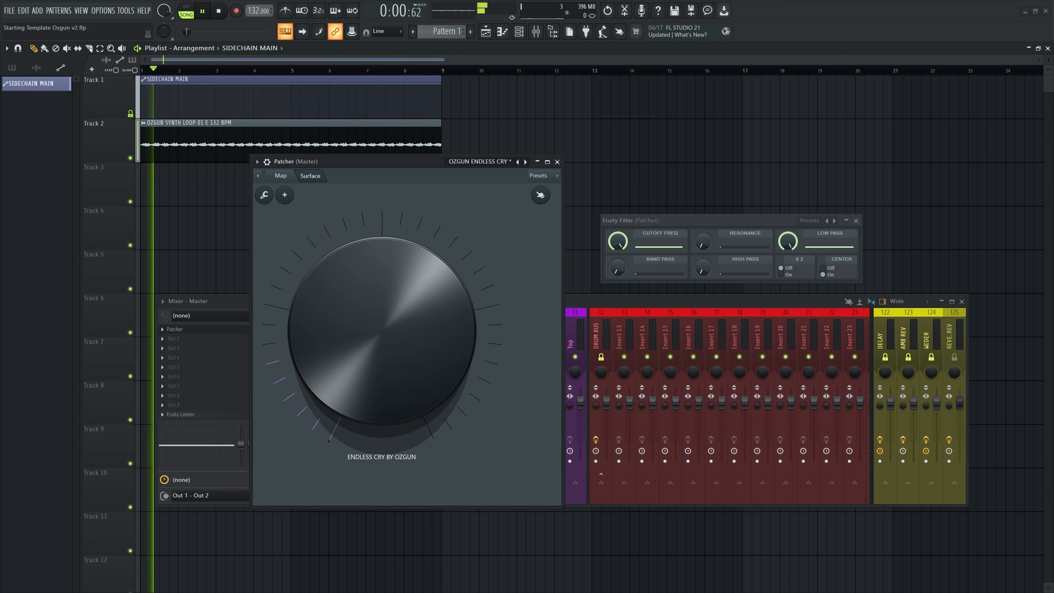
{"action": "left_click_drag", "start_coordinate": [360, 374], "coordinate": [360, 349]}
{"action": "key", "text": "space"}
Create an automation clip for the ENDLESS CRY knob on the locked first playlist track and close the plugin windows.
{"action": "right_click", "coordinate": [360, 280]}
{"action": "left_click", "coordinate": [397, 364]}
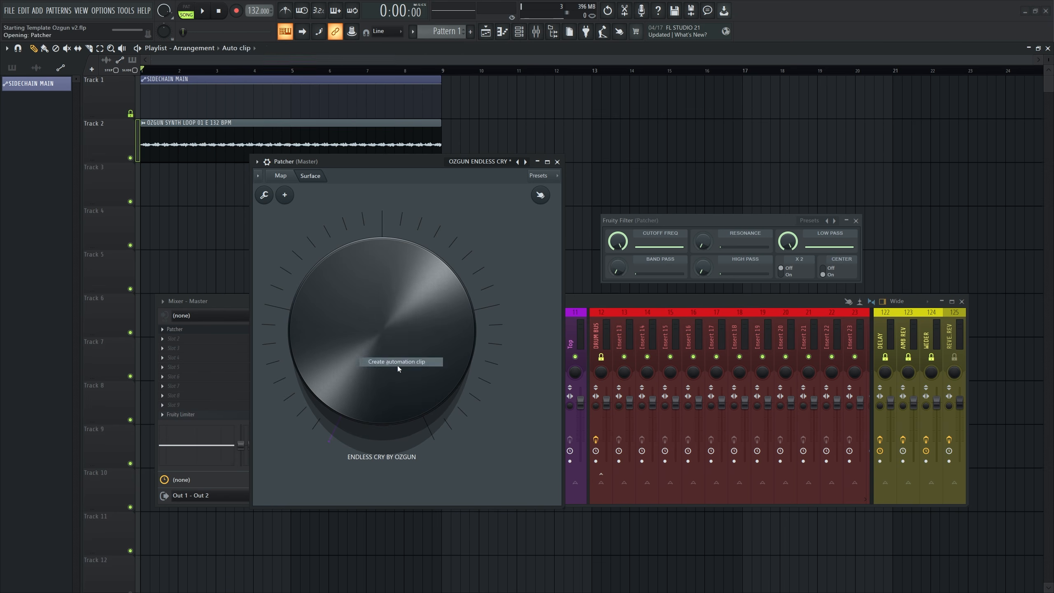
{"action": "left_click", "coordinate": [557, 162]}
{"action": "scroll", "coordinate": [125, 195], "scroll_direction": "up", "scroll_amount": 2}
{"action": "left_click", "coordinate": [130, 114], "text": "shift"}
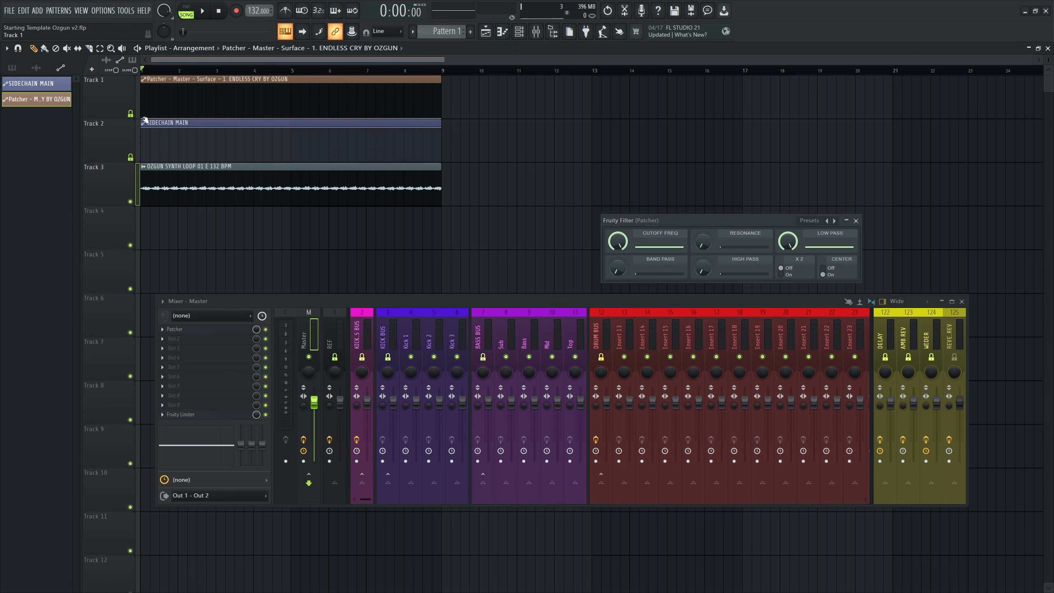
{"action": "left_click", "coordinate": [856, 223]}
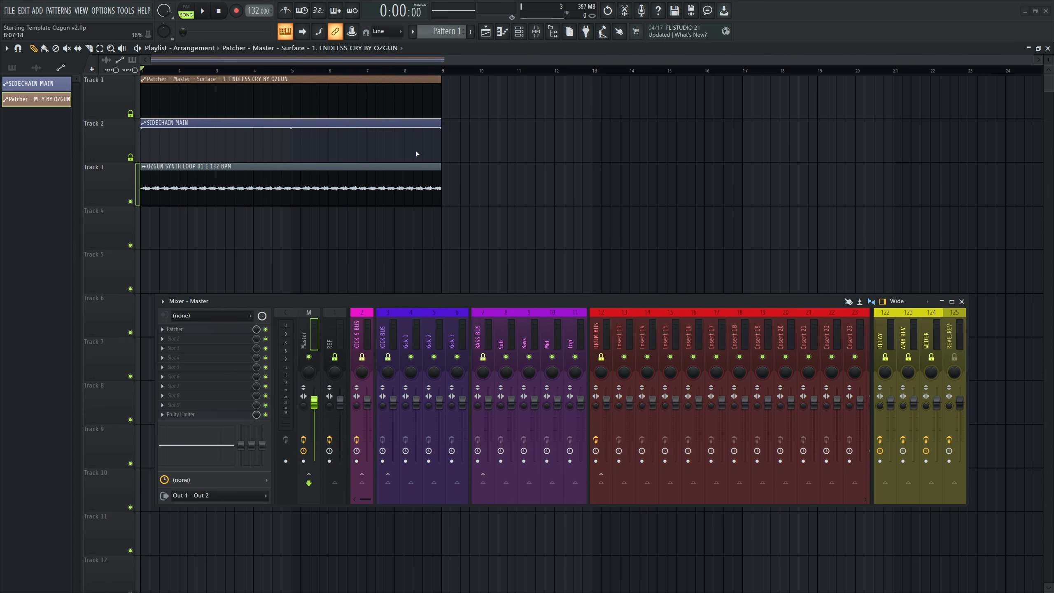
Extend the Patcher automation clip on Track 1 to about bar 73.
{"action": "left_click_drag", "start_coordinate": [441, 115], "coordinate": [965, 174]}
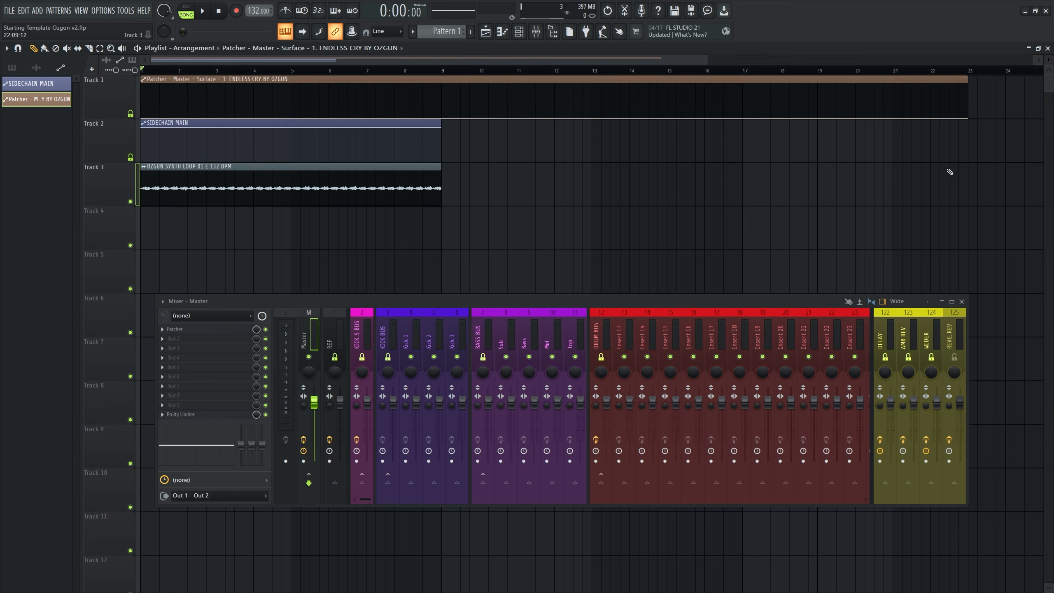
{"action": "scroll", "coordinate": [433, 181], "scroll_direction": "down", "scroll_amount": 2}
{"action": "left_click_drag", "start_coordinate": [663, 118], "coordinate": [1007, 160]}
{"action": "scroll", "coordinate": [788, 137], "scroll_direction": "down", "scroll_amount": 2}
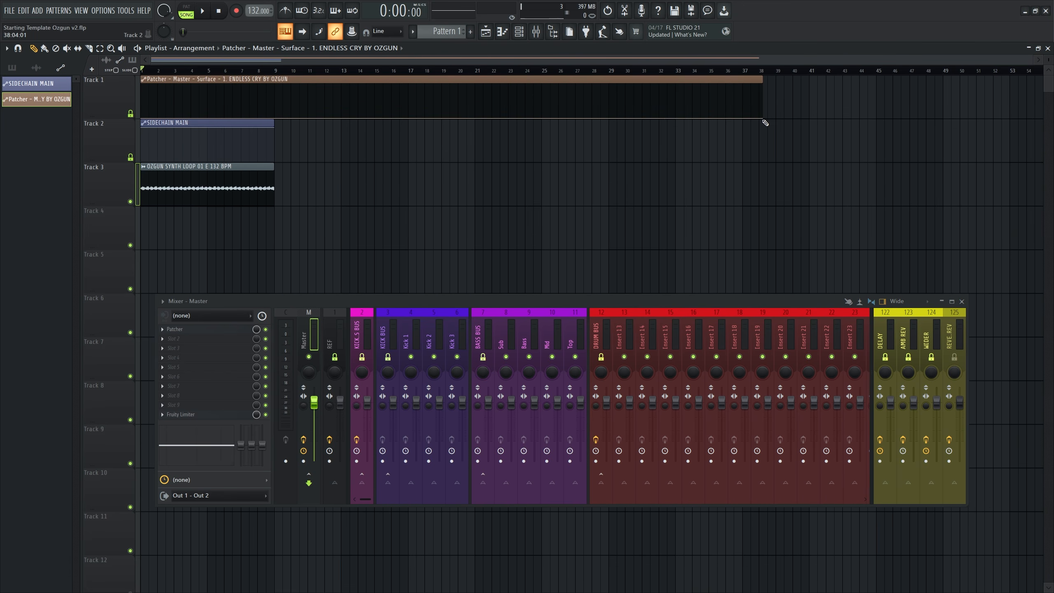
{"action": "left_click_drag", "start_coordinate": [762, 119], "coordinate": [1050, 161]}
{"action": "scroll", "coordinate": [683, 163], "scroll_direction": "down", "scroll_amount": 2}
{"action": "left_click_drag", "start_coordinate": [838, 119], "coordinate": [1049, 164]}
{"action": "scroll", "coordinate": [558, 174], "scroll_direction": "down", "scroll_amount": 2}
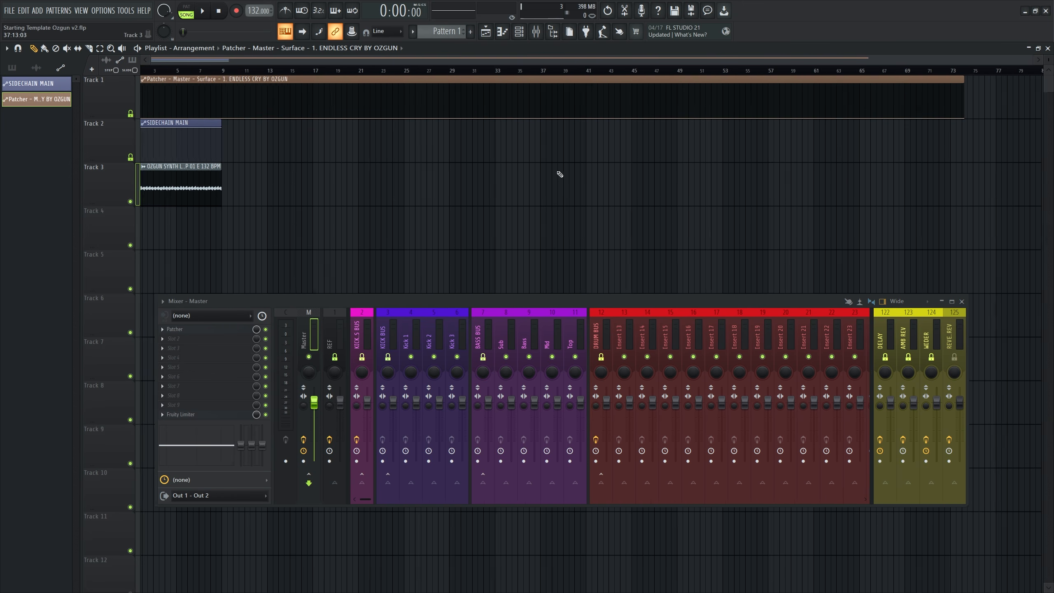
Try adding and moving three control points between bars 45 and 49 of the Patcher automation clip.
{"action": "left_click", "coordinate": [622, 71]}
{"action": "left_click", "coordinate": [582, 72]}
{"action": "scroll", "coordinate": [600, 92], "scroll_direction": "up", "scroll_amount": 3}
{"action": "right_click", "coordinate": [405, 117]}
{"action": "right_click", "coordinate": [487, 109]}
{"action": "right_click", "coordinate": [507, 115]}
{"action": "left_click_drag", "start_coordinate": [488, 107], "coordinate": [507, 133]}
{"action": "left_click_drag", "start_coordinate": [456, 71], "coordinate": [487, 137]}
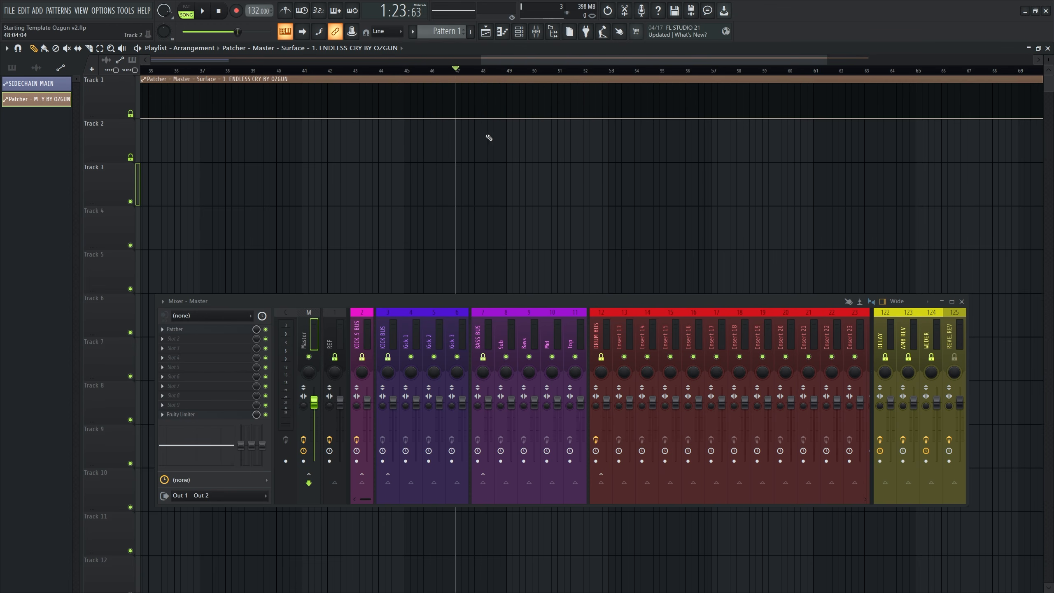
Delete the three control points between bars 45 and 49 of the Patcher automation clip.
{"action": "right_click", "coordinate": [488, 118]}
{"action": "left_click", "coordinate": [502, 131]}
{"action": "right_click", "coordinate": [507, 118]}
{"action": "left_click", "coordinate": [518, 132]}
{"action": "right_click", "coordinate": [405, 119]}
{"action": "left_click", "coordinate": [416, 131]}
Extend the SIDECHAIN MAIN and Patcher automation clips so both run to about bar 113.
{"action": "right_click", "coordinate": [240, 185], "text": "ctrl"}
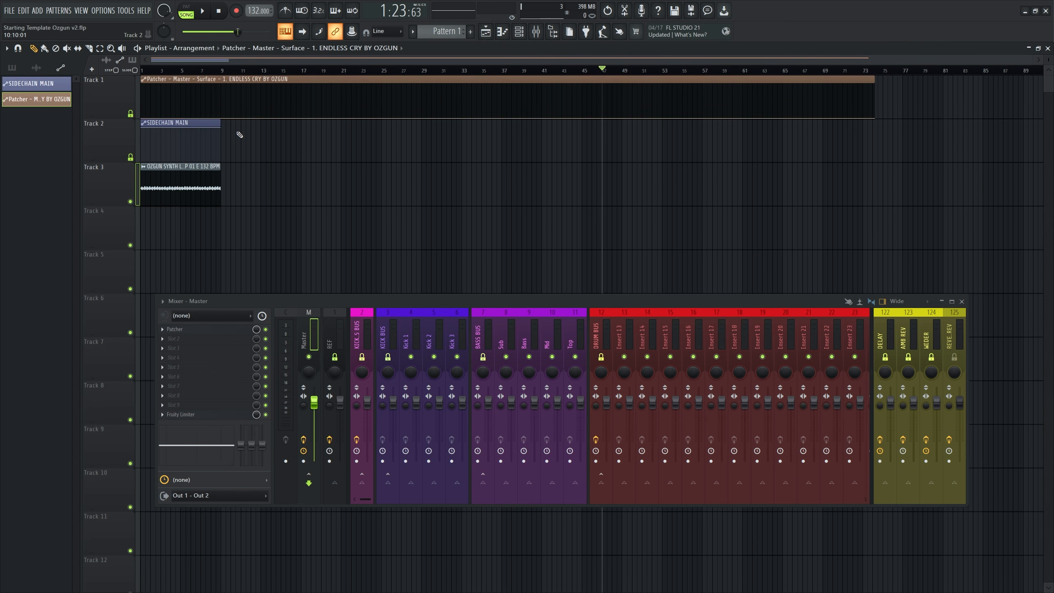
{"action": "left_click_drag", "start_coordinate": [222, 128], "coordinate": [904, 114]}
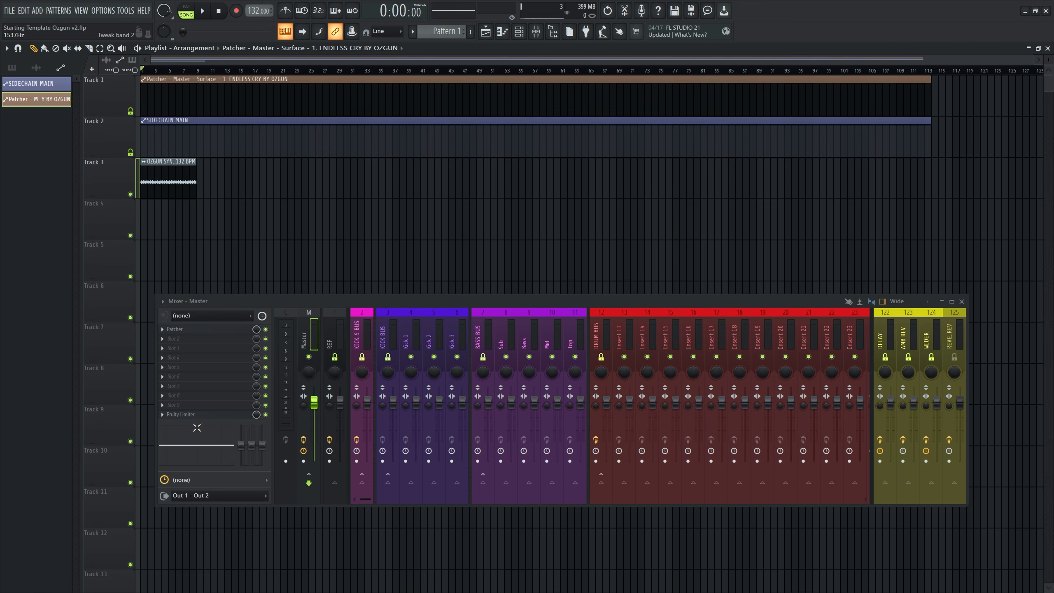
Replace Fruity Limiter in Master's last effect slot with Wave Candy and open its settings.
{"action": "left_click", "coordinate": [164, 415]}
{"action": "left_click", "coordinate": [214, 410]}
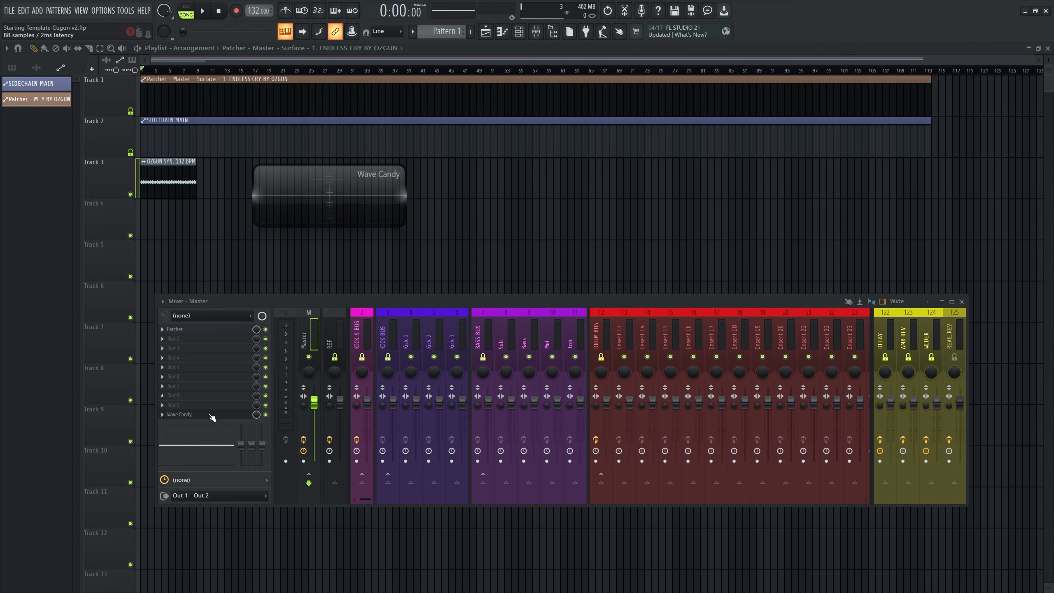
{"action": "left_click", "coordinate": [207, 414]}
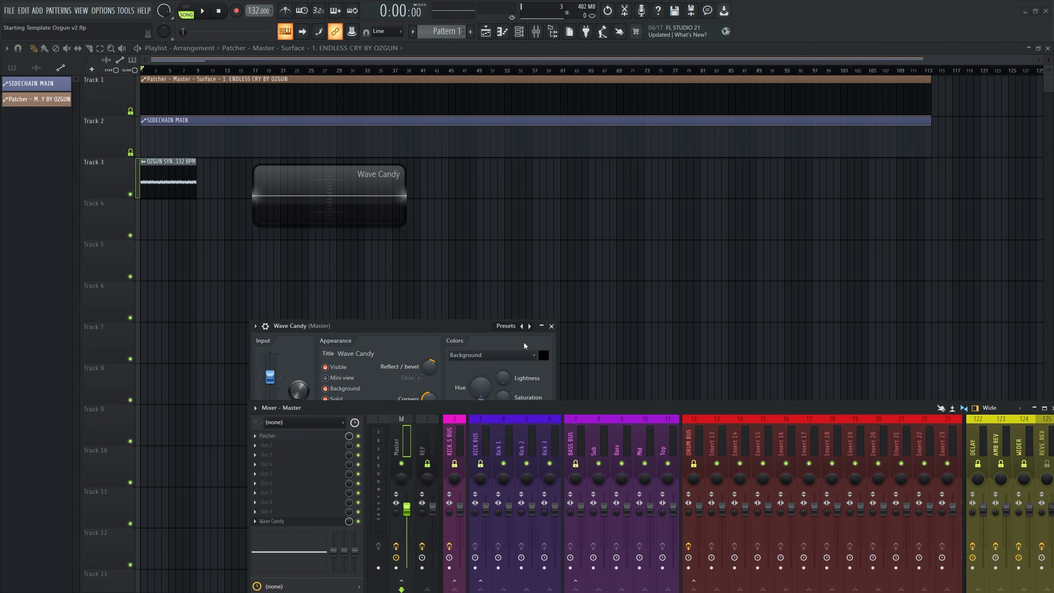
Load the Peak meter preset in Wave Candy and place the meter over the empty playlist area.
{"action": "left_click", "coordinate": [530, 326]}
{"action": "left_click", "coordinate": [530, 326]}
{"action": "left_click_drag", "start_coordinate": [569, 409], "coordinate": [368, 310]}
{"action": "left_click_drag", "start_coordinate": [452, 155], "coordinate": [789, 359]}
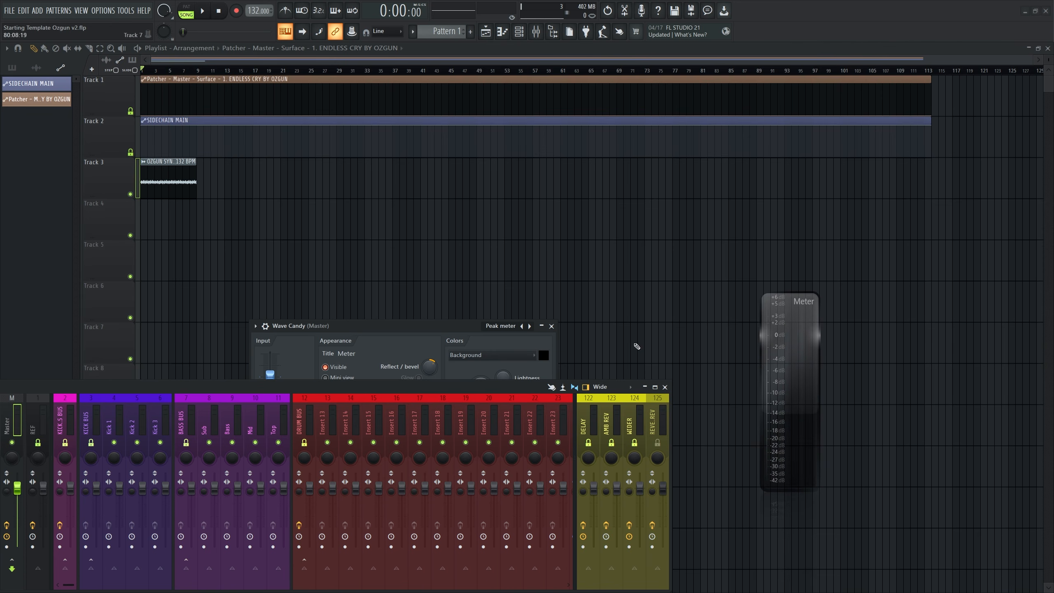
Add a second Wave Candy to Master's effect slot 9 and load the OSILOSKOP preset.
{"action": "left_click_drag", "start_coordinate": [319, 387], "coordinate": [548, 156]}
{"action": "left_click", "coordinate": [97, 271]}
{"action": "left_click_drag", "start_coordinate": [169, 327], "coordinate": [116, 263]}
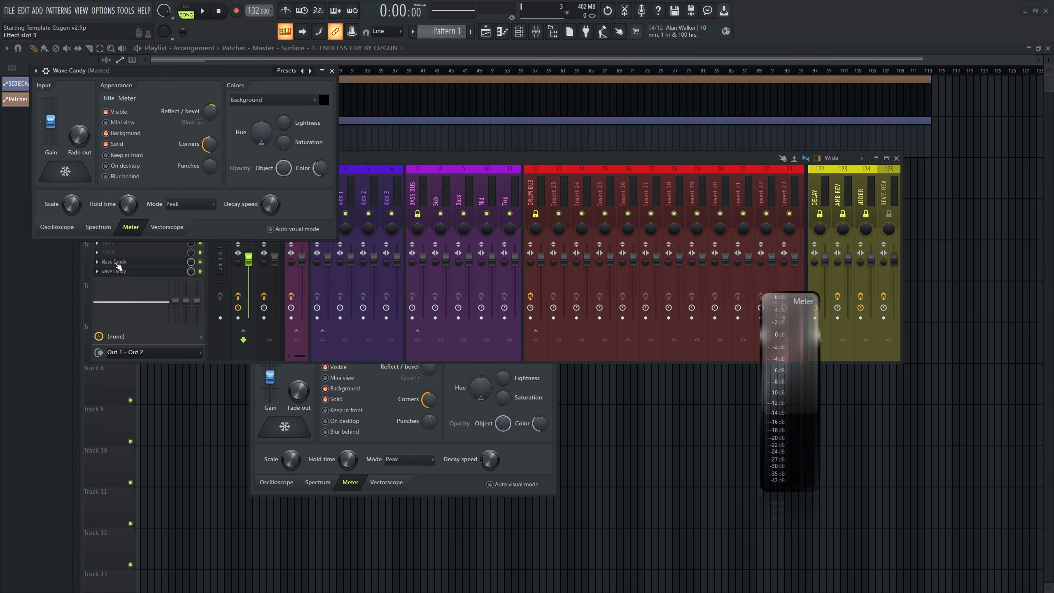
{"action": "left_click", "coordinate": [37, 70]}
{"action": "mouse_move", "coordinate": [83, 109]}
{"action": "left_click", "coordinate": [182, 117]}
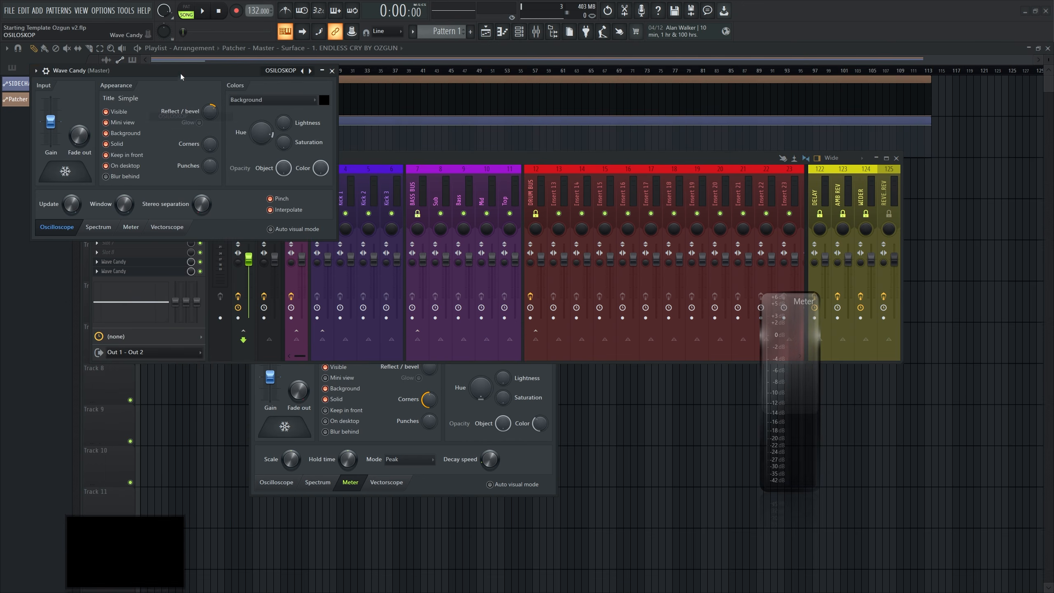
Close the second Wave Candy's settings and place its oscilloscope display beside the peak meter.
{"action": "left_click_drag", "start_coordinate": [181, 78], "coordinate": [292, 201]}
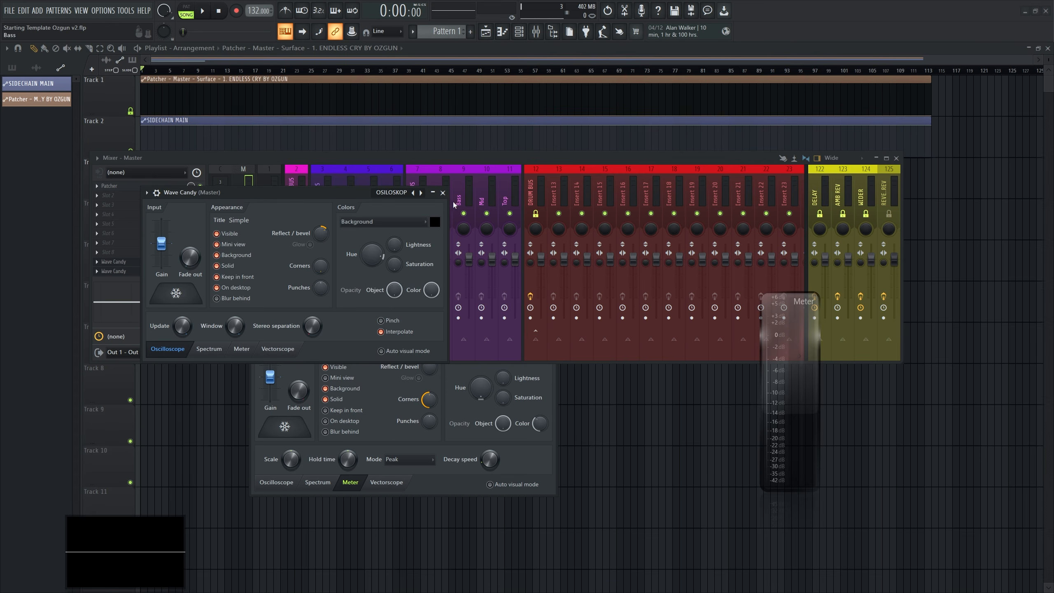
{"action": "left_click", "coordinate": [442, 193]}
{"action": "left_click_drag", "start_coordinate": [157, 520], "coordinate": [774, 415]}
{"action": "left_click_drag", "start_coordinate": [700, 472], "coordinate": [702, 468]}
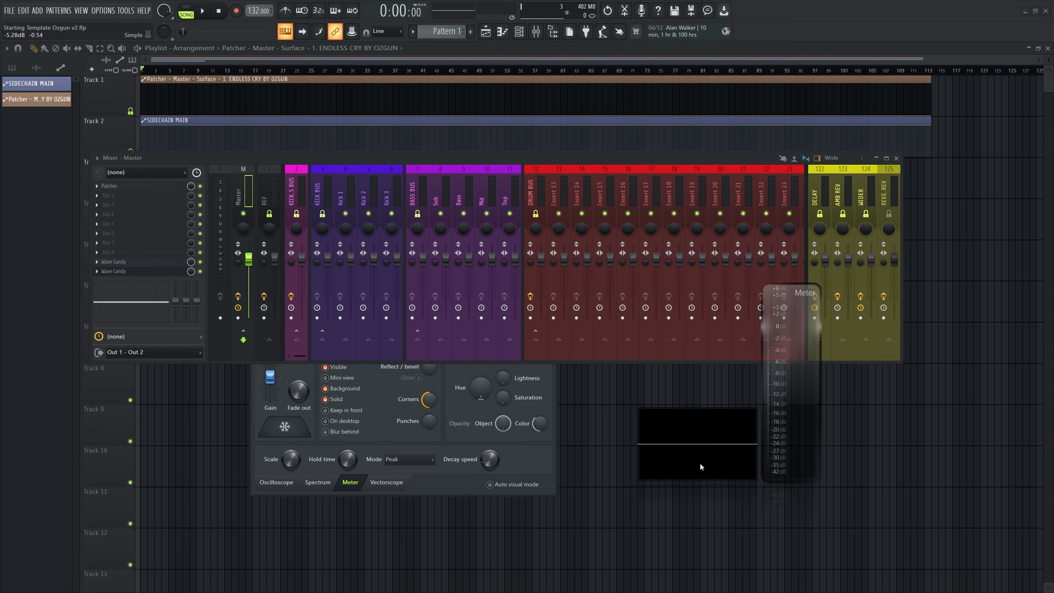
Close the mixer and play the synth loop briefly to check the oscilloscope and peak meter.
{"action": "left_click", "coordinate": [896, 158]}
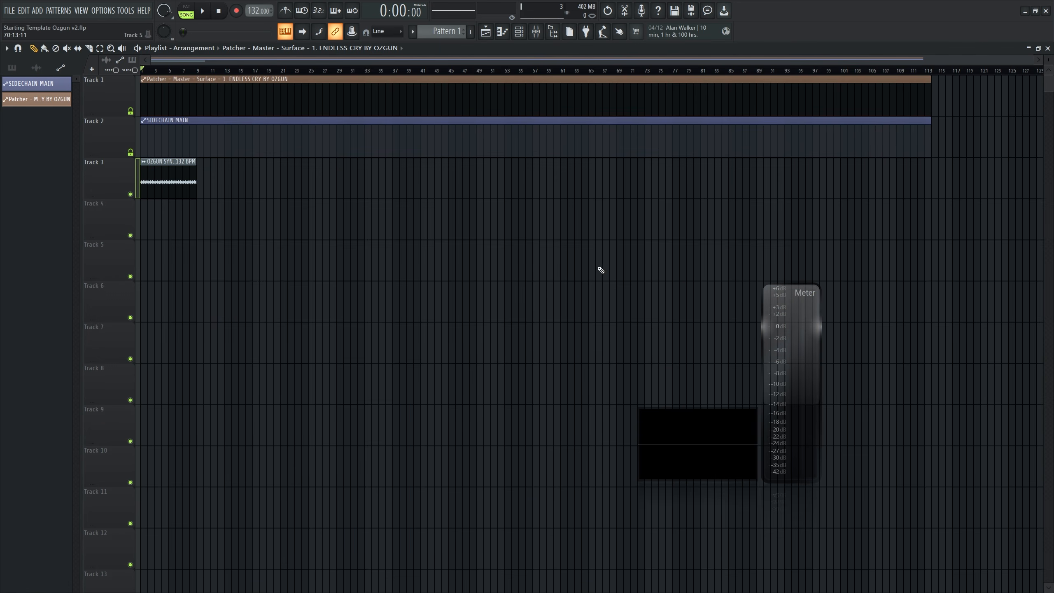
{"action": "key", "text": "space"}
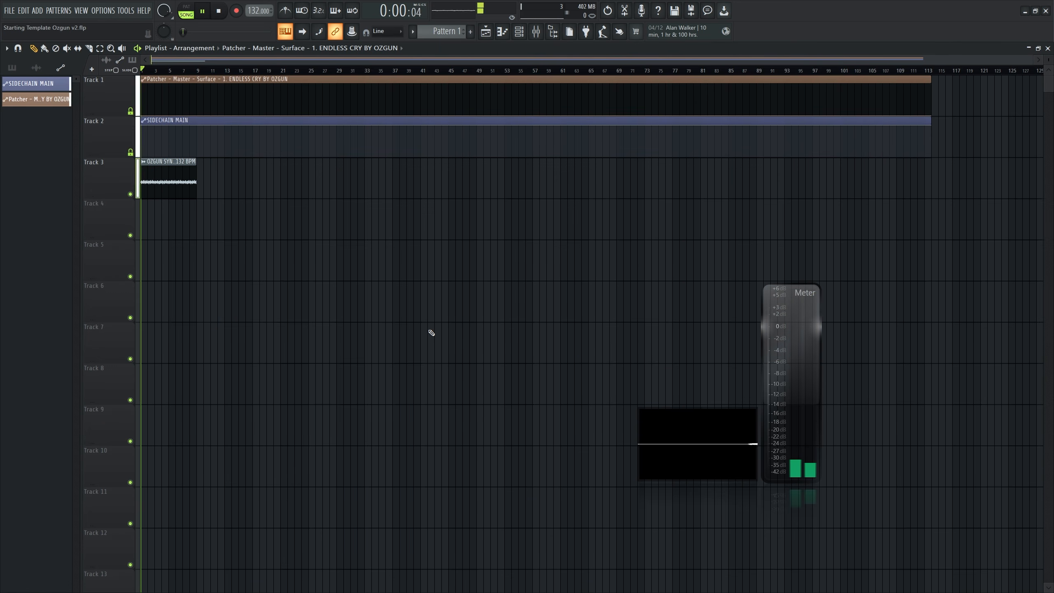
{"action": "key", "text": "space"}
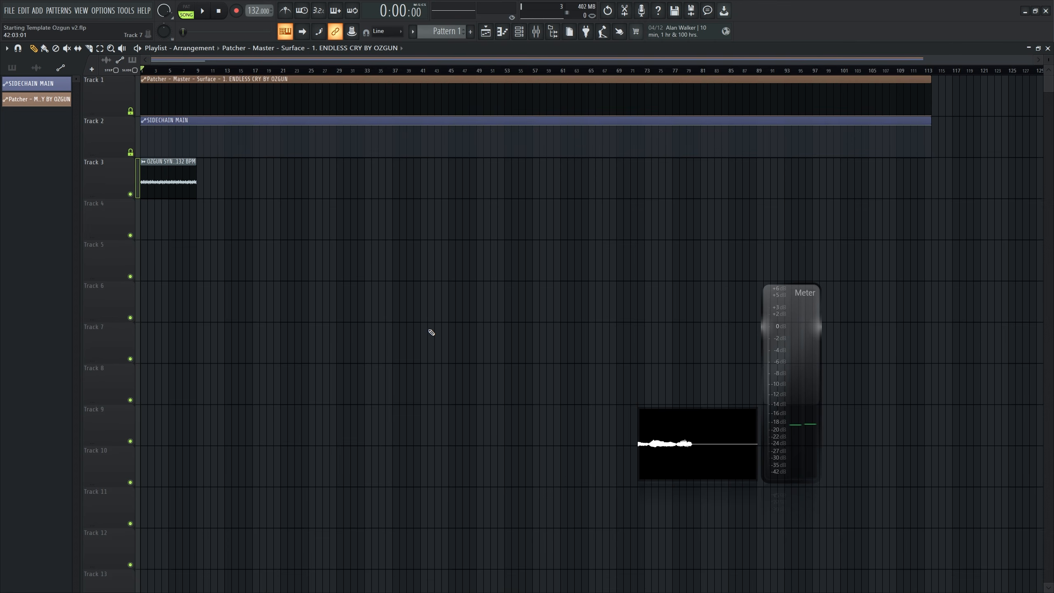
Play the synth loop while raising its clip gain to test the meters, and delete the loop from Track 3.
{"action": "key", "text": "space"}
{"action": "left_click_drag", "start_coordinate": [168, 197], "coordinate": [168, 177]}
{"action": "key", "text": "space"}
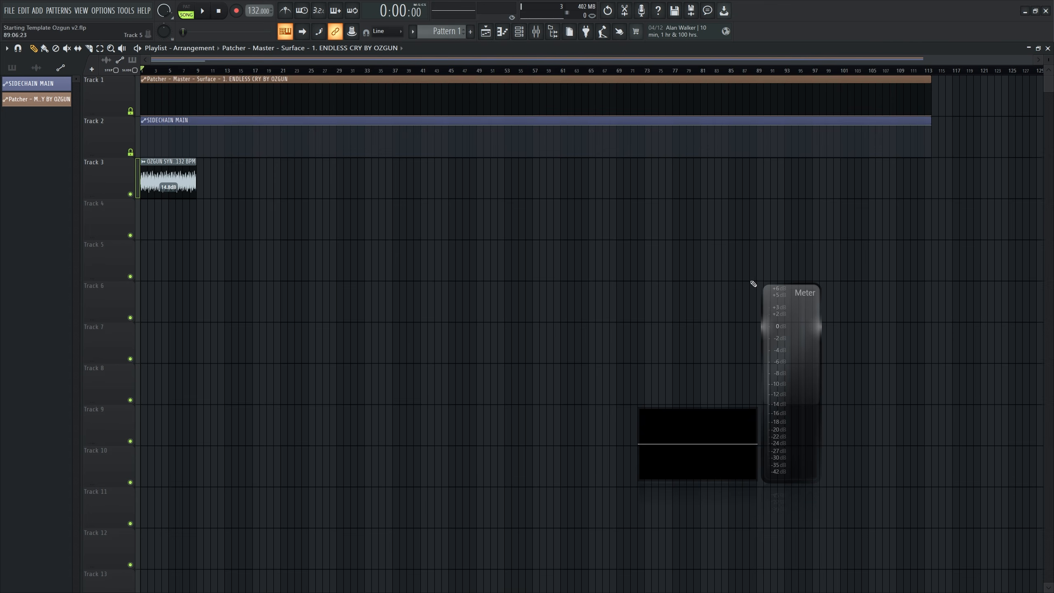
{"action": "right_click", "coordinate": [174, 178]}
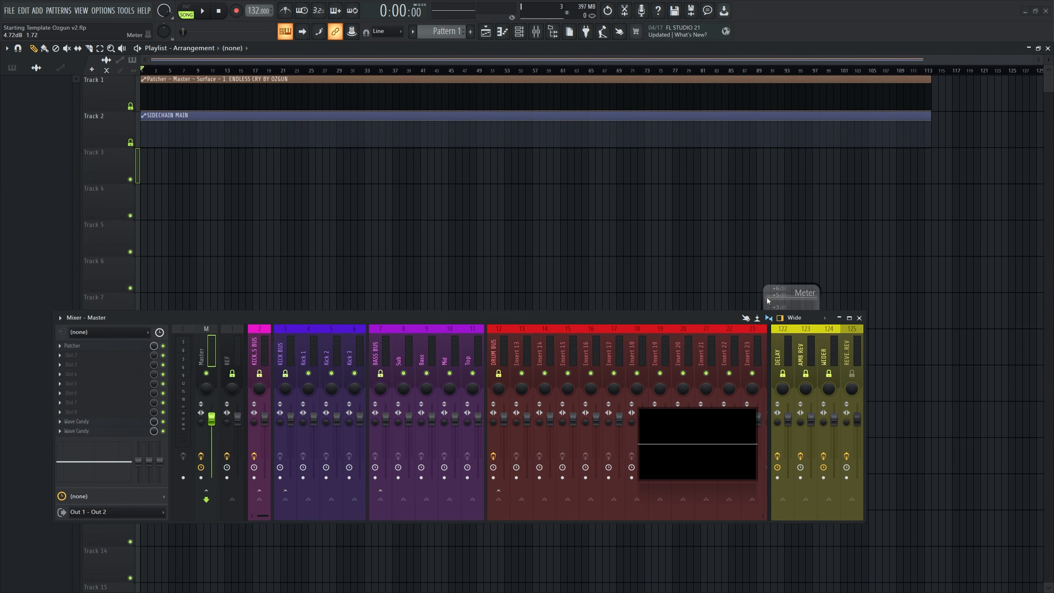
Close the mixer and remove the 808 Kick, 808 Clap, 808 HiHat and 808 Snare channels from the channel rack.
{"action": "left_click", "coordinate": [859, 318]}
{"action": "left_click_drag", "start_coordinate": [996, 77], "coordinate": [252, 448]}
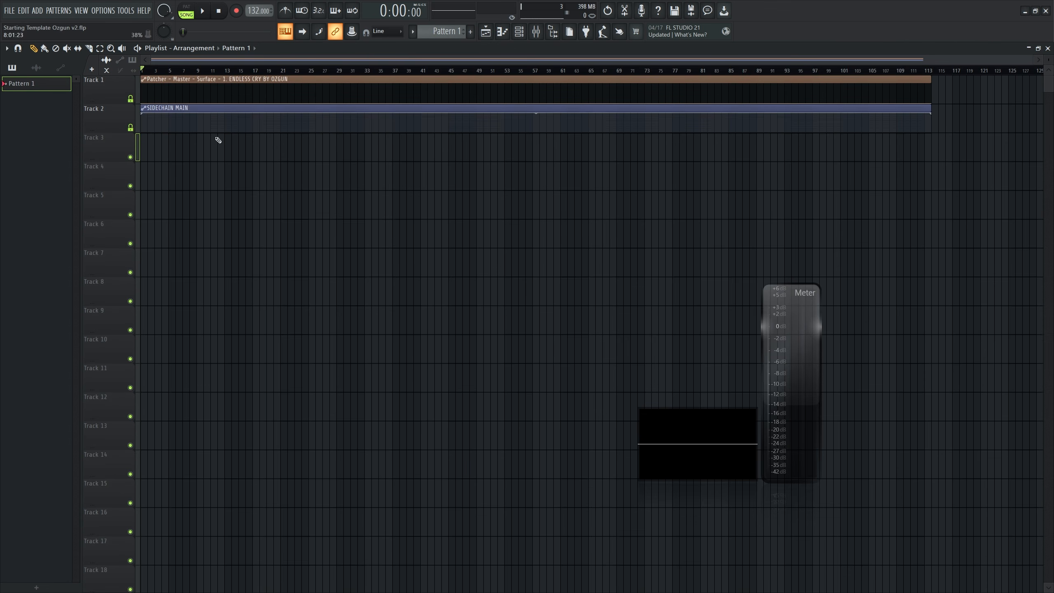
{"action": "key", "text": "F6"}
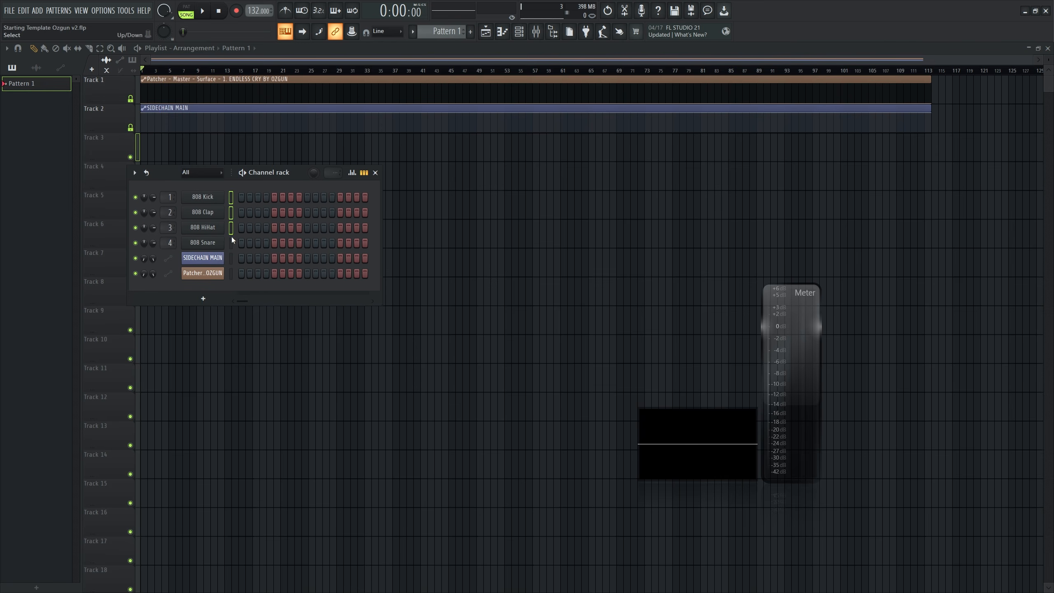
{"action": "left_click", "coordinate": [134, 172]}
{"action": "left_click", "coordinate": [144, 210]}
{"action": "left_click", "coordinate": [199, 172]}
{"action": "left_click_drag", "start_coordinate": [298, 173], "coordinate": [415, 288]}
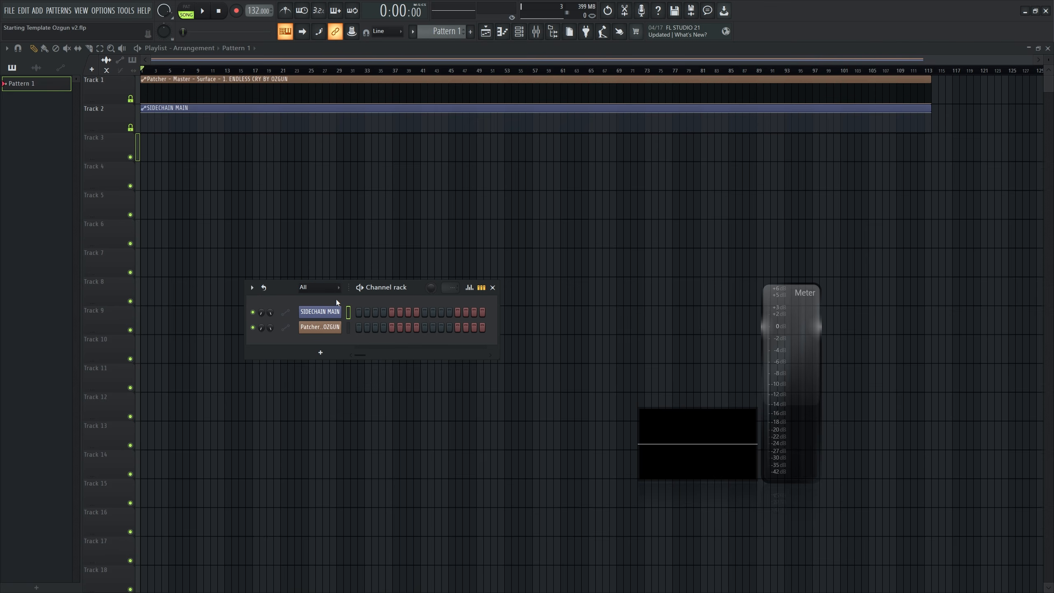
{"action": "left_click", "coordinate": [493, 287]}
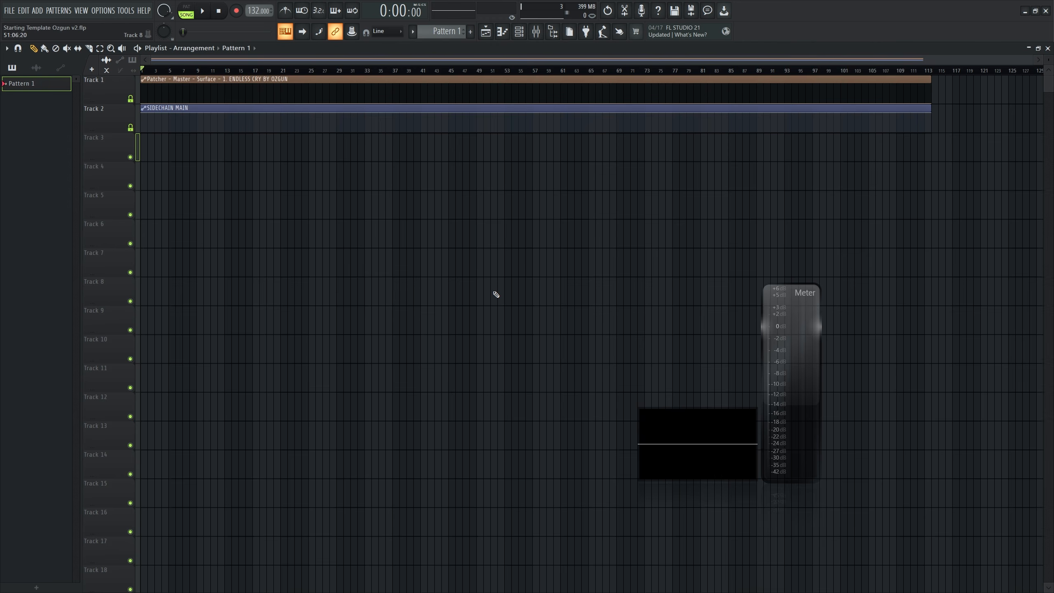
Review the bus groups and effect sends in the mixer, and close it.
{"action": "key", "text": "F9"}
{"action": "scroll", "coordinate": [466, 340], "scroll_direction": "down", "scroll_amount": 5}
{"action": "scroll", "coordinate": [466, 334], "scroll_direction": "up", "scroll_amount": 6}
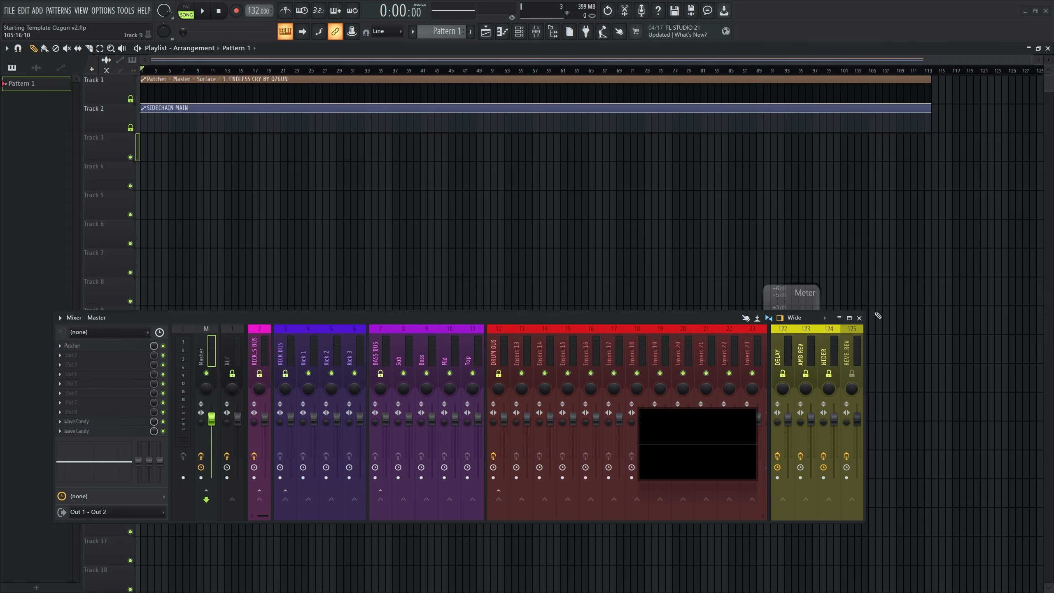
{"action": "left_click", "coordinate": [859, 318]}
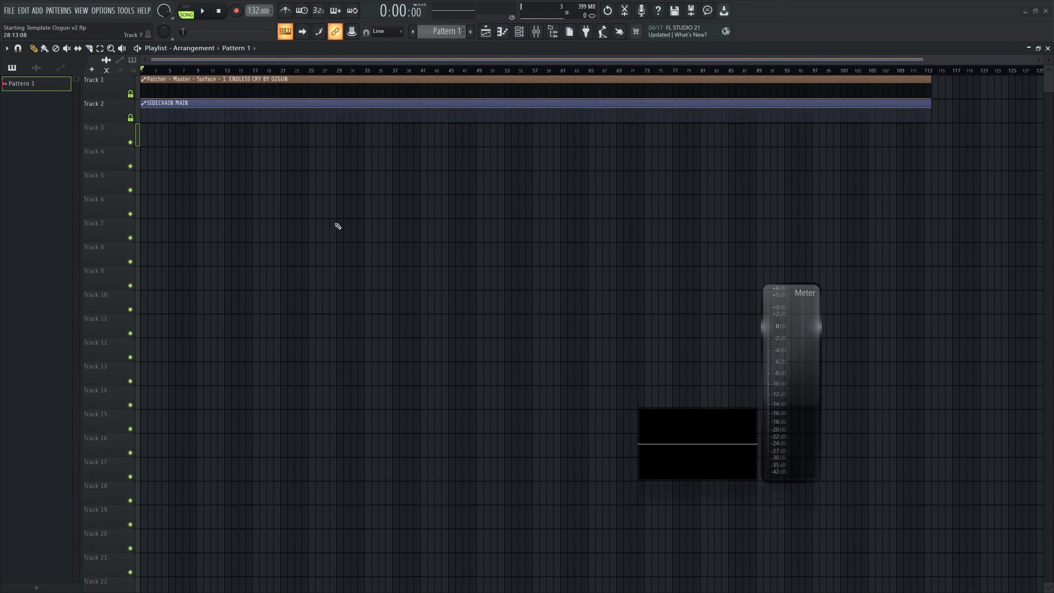
Open the FL Studio 21 Data\Templates folder in File Explorer and store the project there as Starting Template Ozgun v2.flp.
{"action": "left_click", "coordinate": [9, 11]}
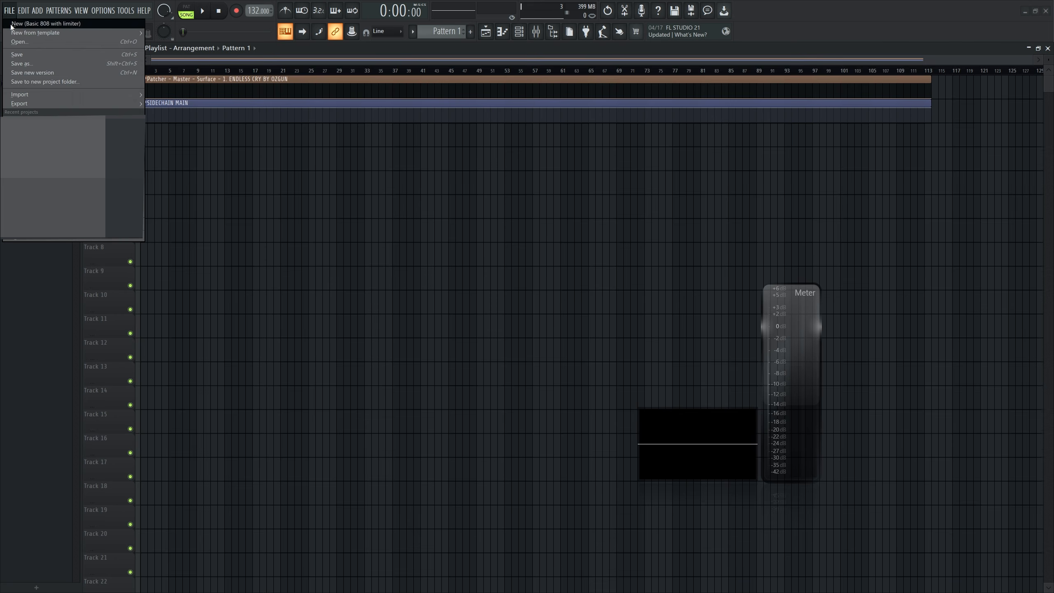
{"action": "mouse_move", "coordinate": [14, 35]}
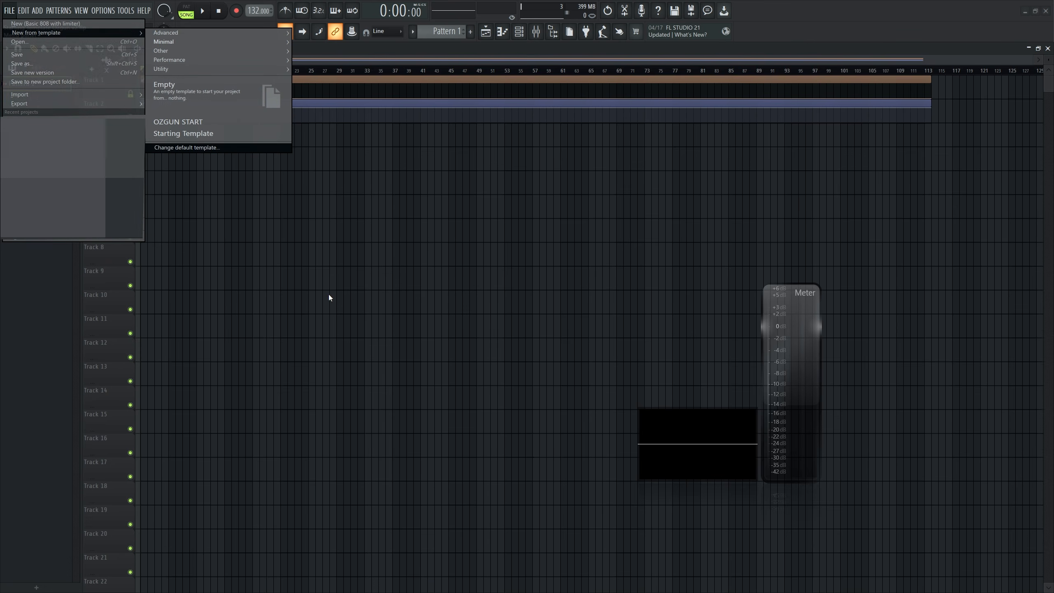
{"action": "key", "text": "alt+Tab"}
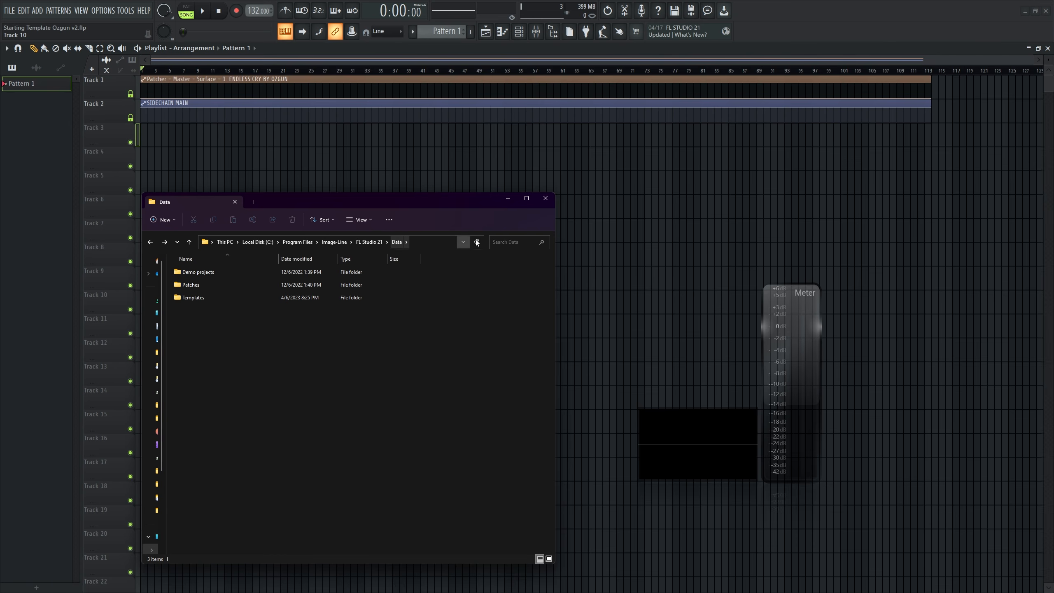
{"action": "double_click", "coordinate": [206, 297]}
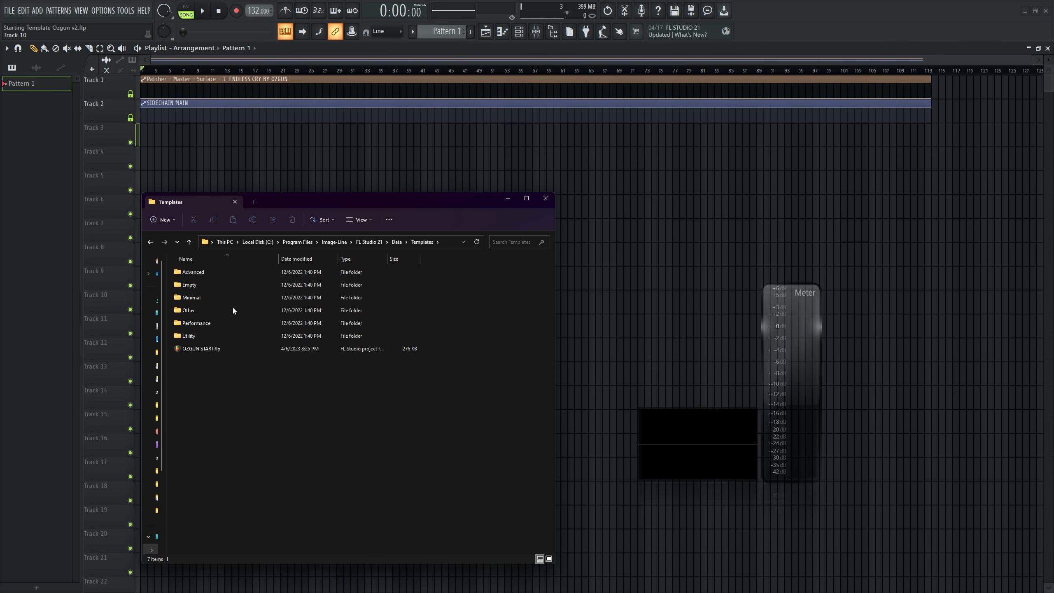
{"action": "left_click", "coordinate": [8, 10]}
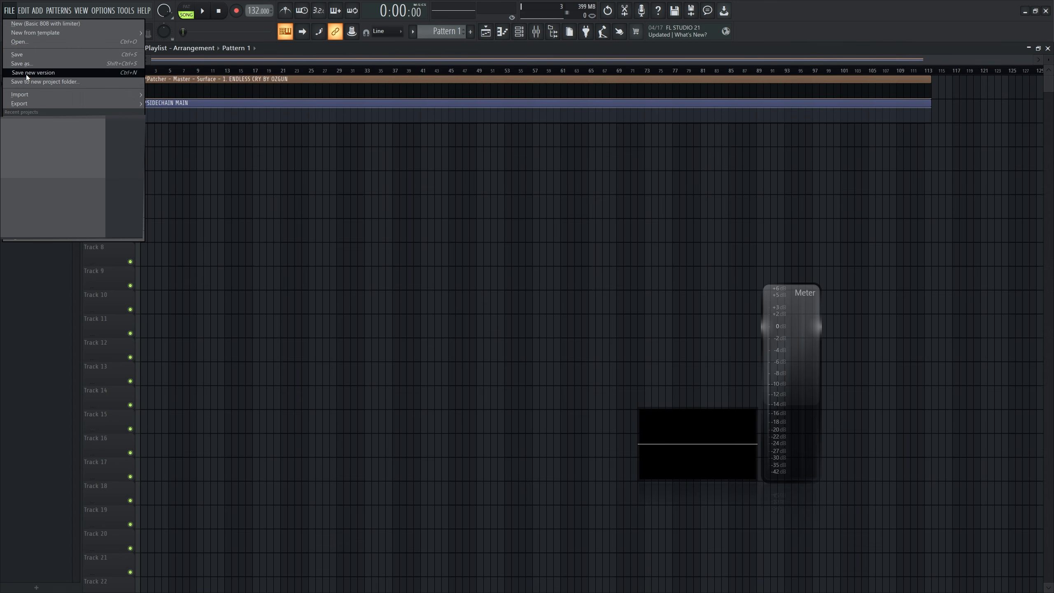
{"action": "left_click", "coordinate": [24, 71]}
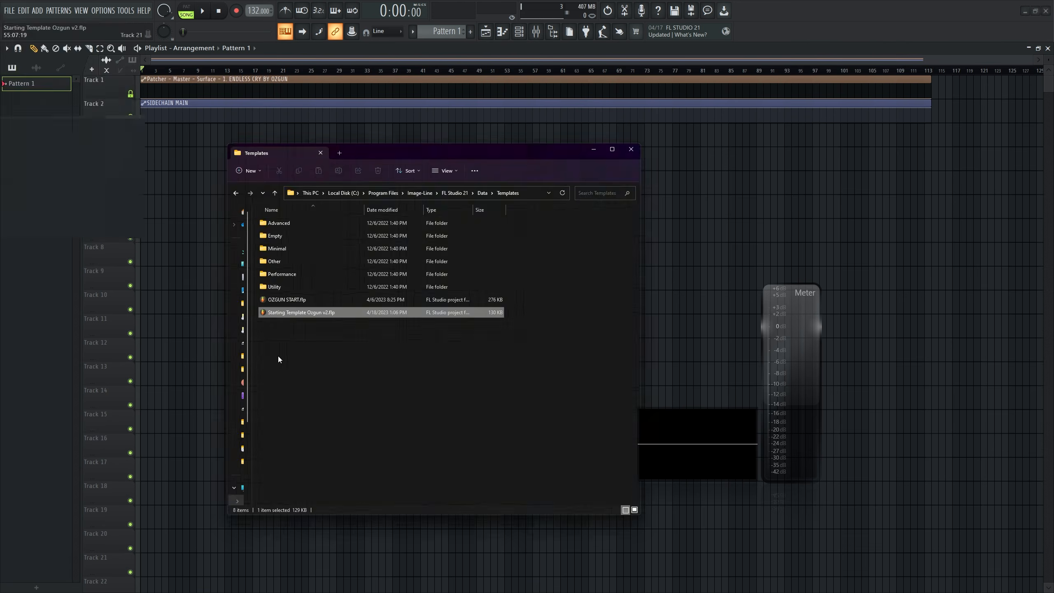
{"action": "left_click_drag", "start_coordinate": [287, 314], "coordinate": [310, 318]}
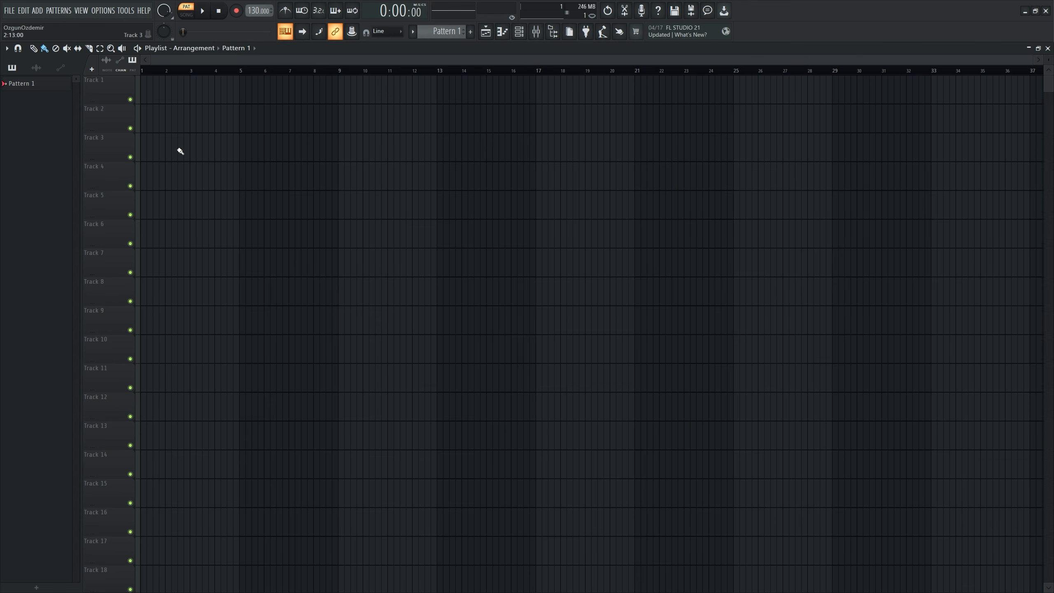
Back in FL Studio, find Starting Template Ozgun v2 among the templates for new projects.
{"action": "left_click", "coordinate": [8, 11]}
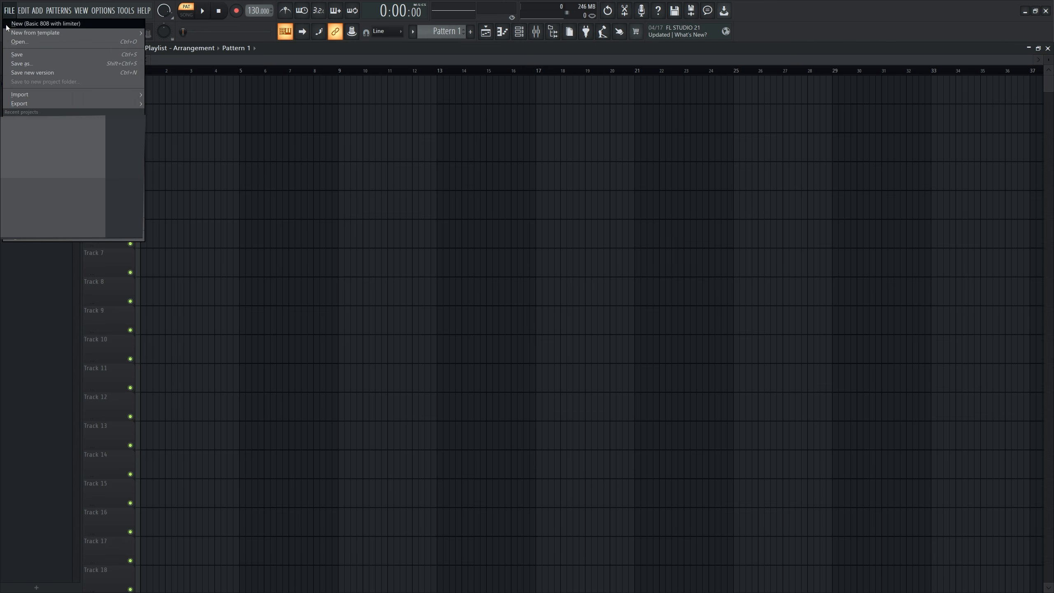
{"action": "mouse_move", "coordinate": [62, 32]}
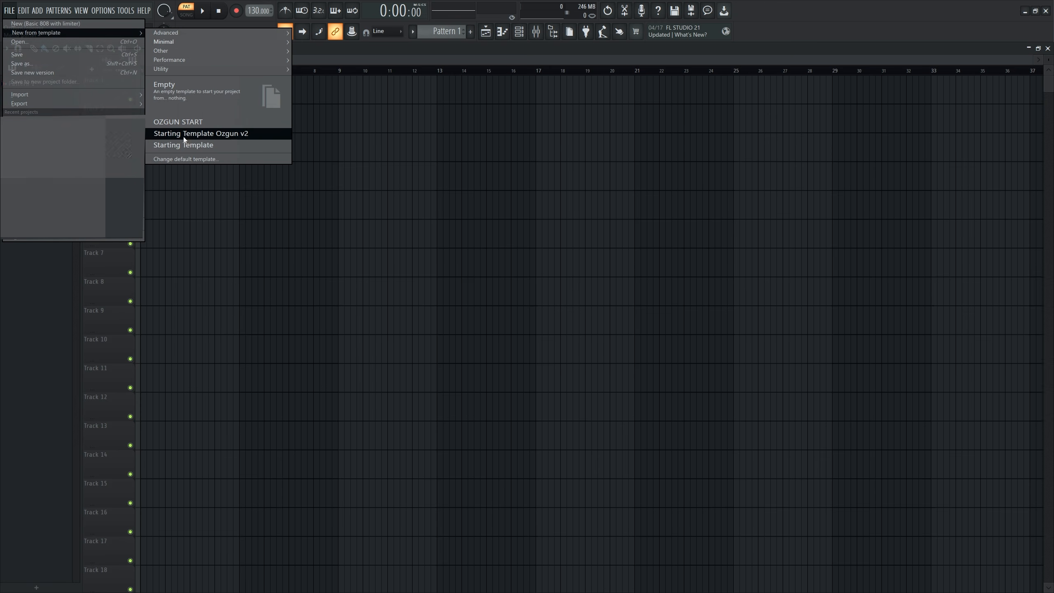
{"action": "left_click", "coordinate": [197, 133]}
Set the default template to Starting Template Ozgun v2 in the general settings.
{"action": "left_click", "coordinate": [105, 14]}
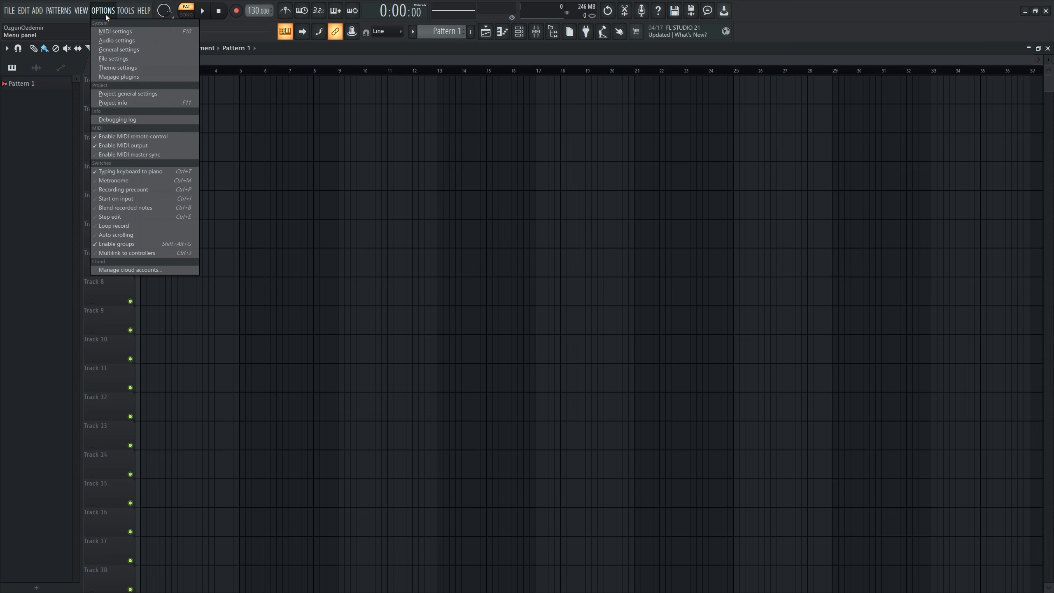
{"action": "left_click", "coordinate": [110, 50]}
{"action": "scroll", "coordinate": [652, 355], "scroll_direction": "down", "scroll_amount": 10}
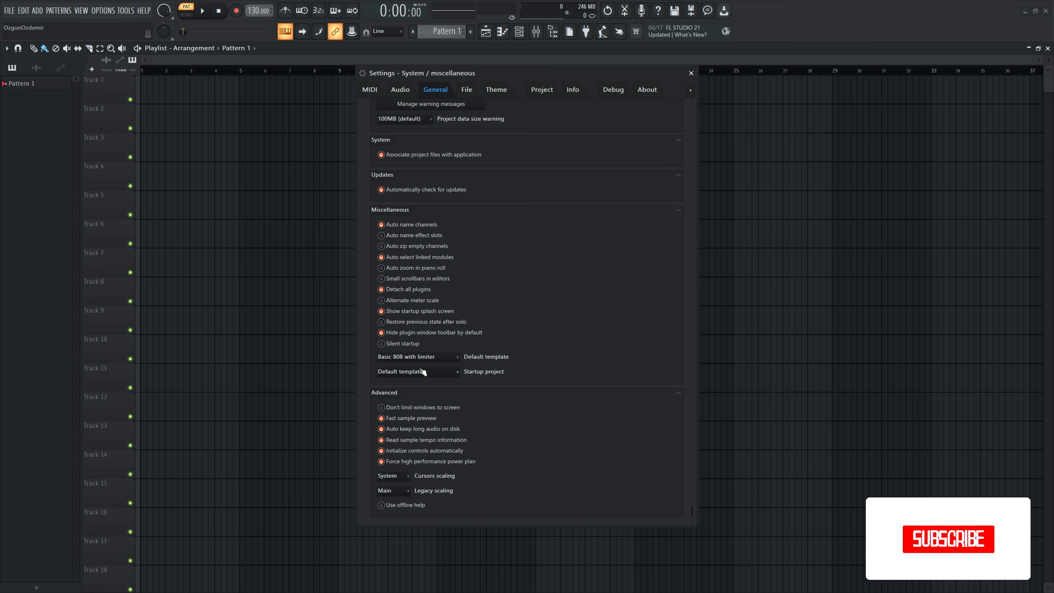
{"action": "left_click", "coordinate": [399, 360]}
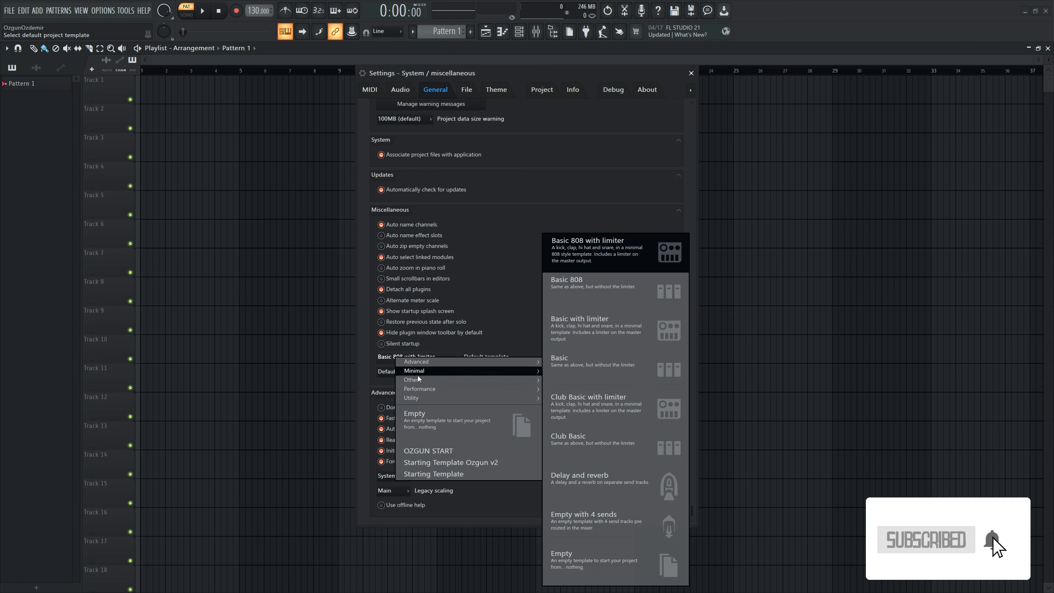
{"action": "left_click", "coordinate": [462, 464]}
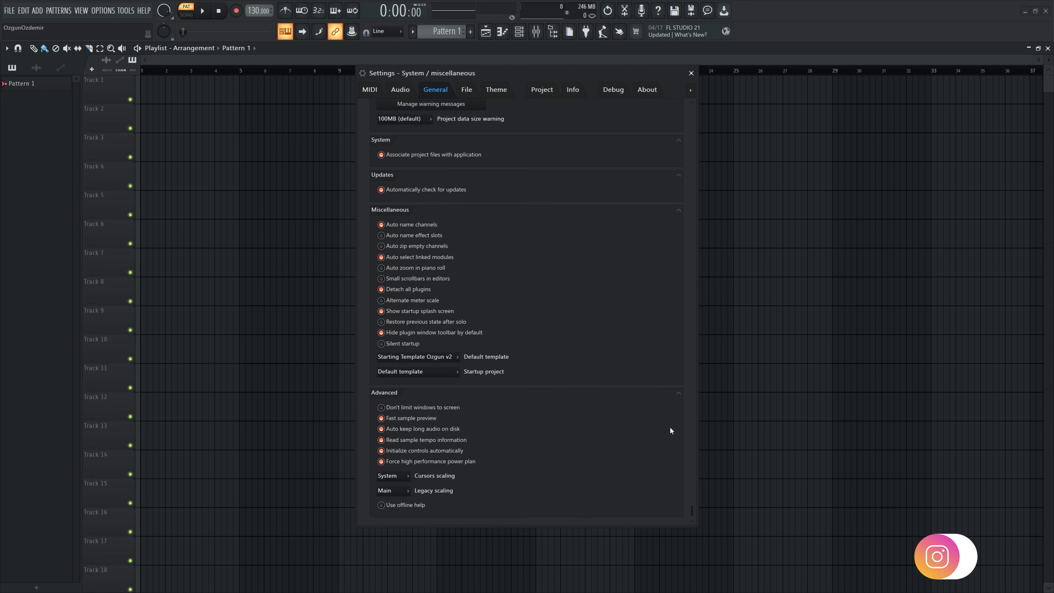
Change the default template to Empty and close the settings.
{"action": "left_click", "coordinate": [434, 359]}
{"action": "left_click", "coordinate": [471, 415]}
{"action": "left_click", "coordinate": [691, 72]}
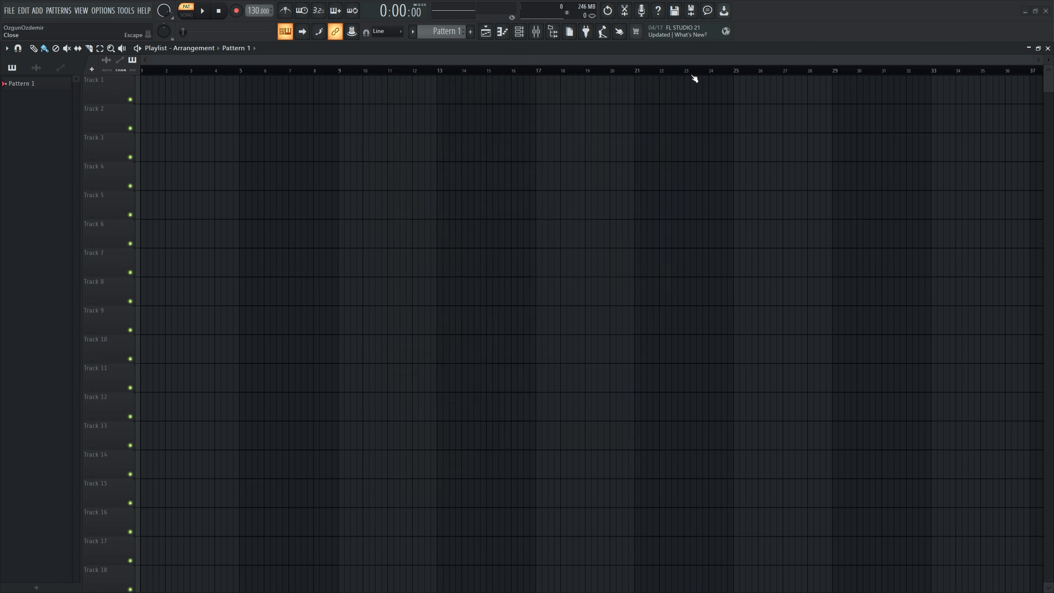
Create a new project from the saved starting template.
{"action": "left_click", "coordinate": [9, 12]}
{"action": "mouse_move", "coordinate": [33, 33]}
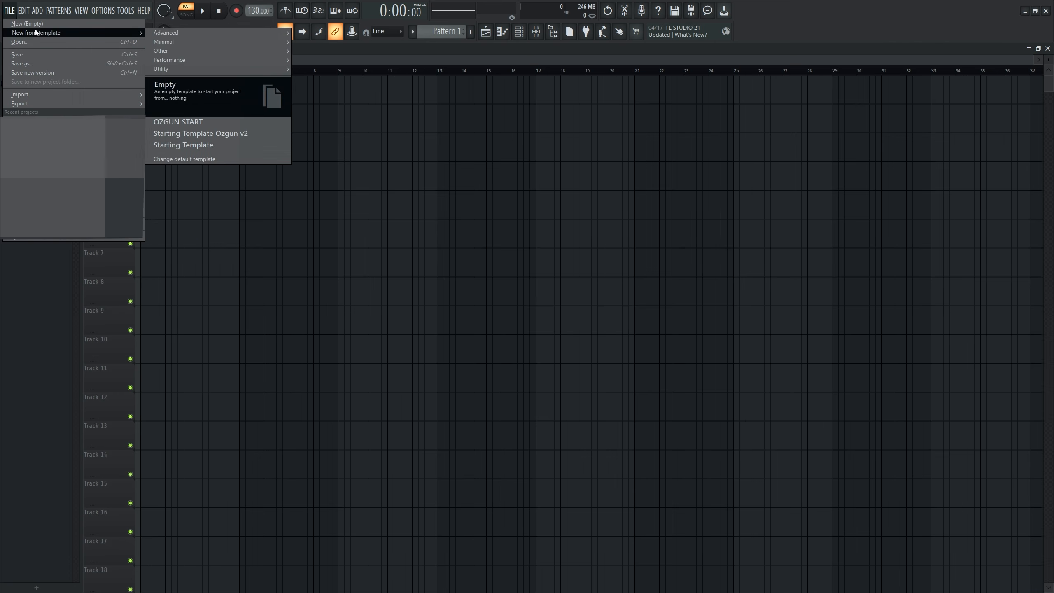
{"action": "left_click", "coordinate": [220, 145]}
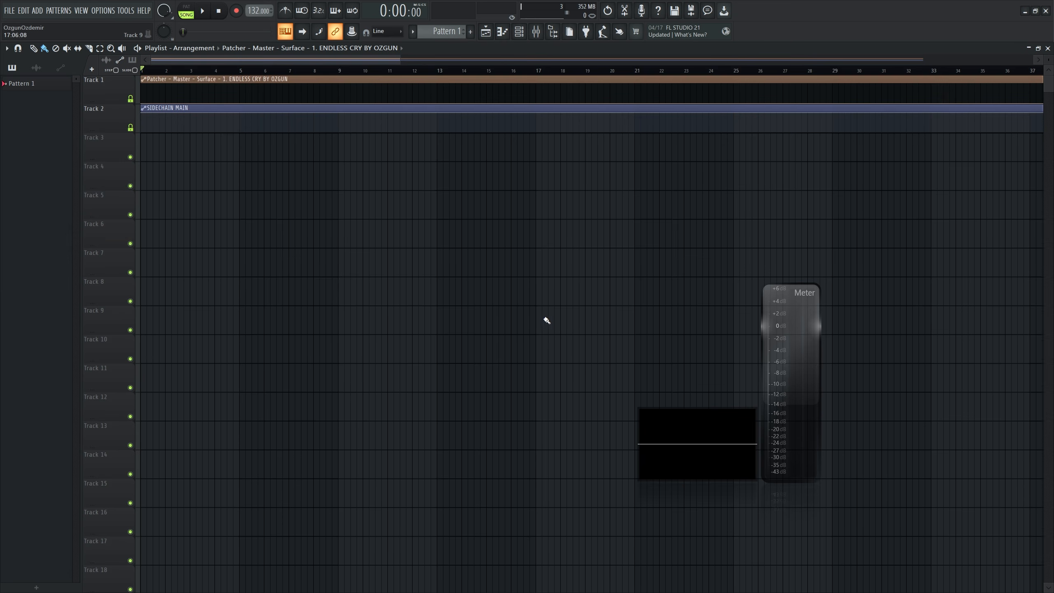
Open the mixer of the new project and shift its window slightly down to inspect the bus groups and sends.
{"action": "left_click", "coordinate": [536, 32]}
{"action": "scroll", "coordinate": [320, 285], "scroll_direction": "down", "scroll_amount": 5}
{"action": "left_click_drag", "start_coordinate": [313, 317], "coordinate": [314, 338]}
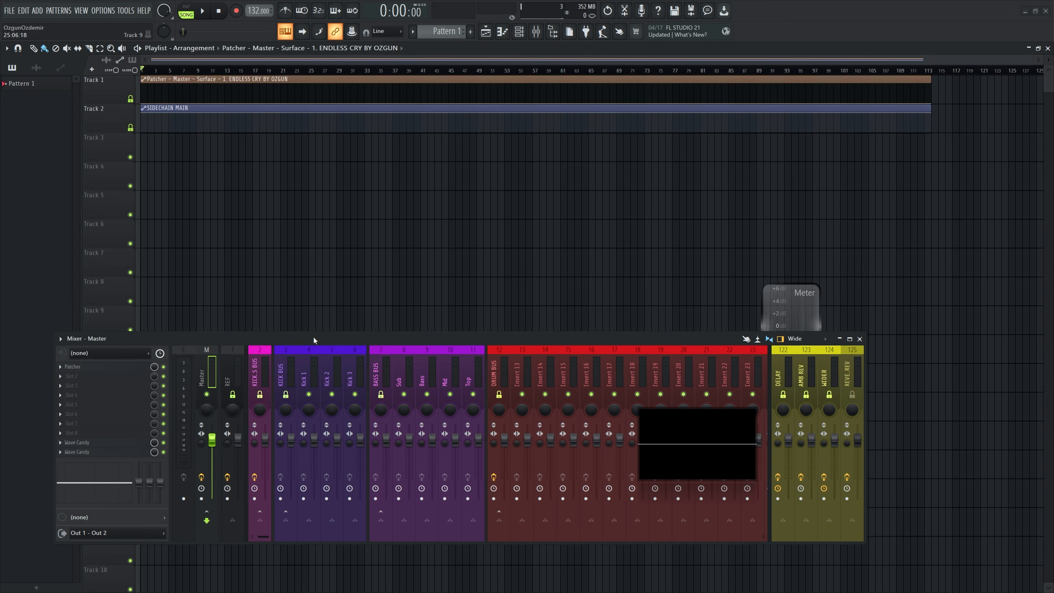